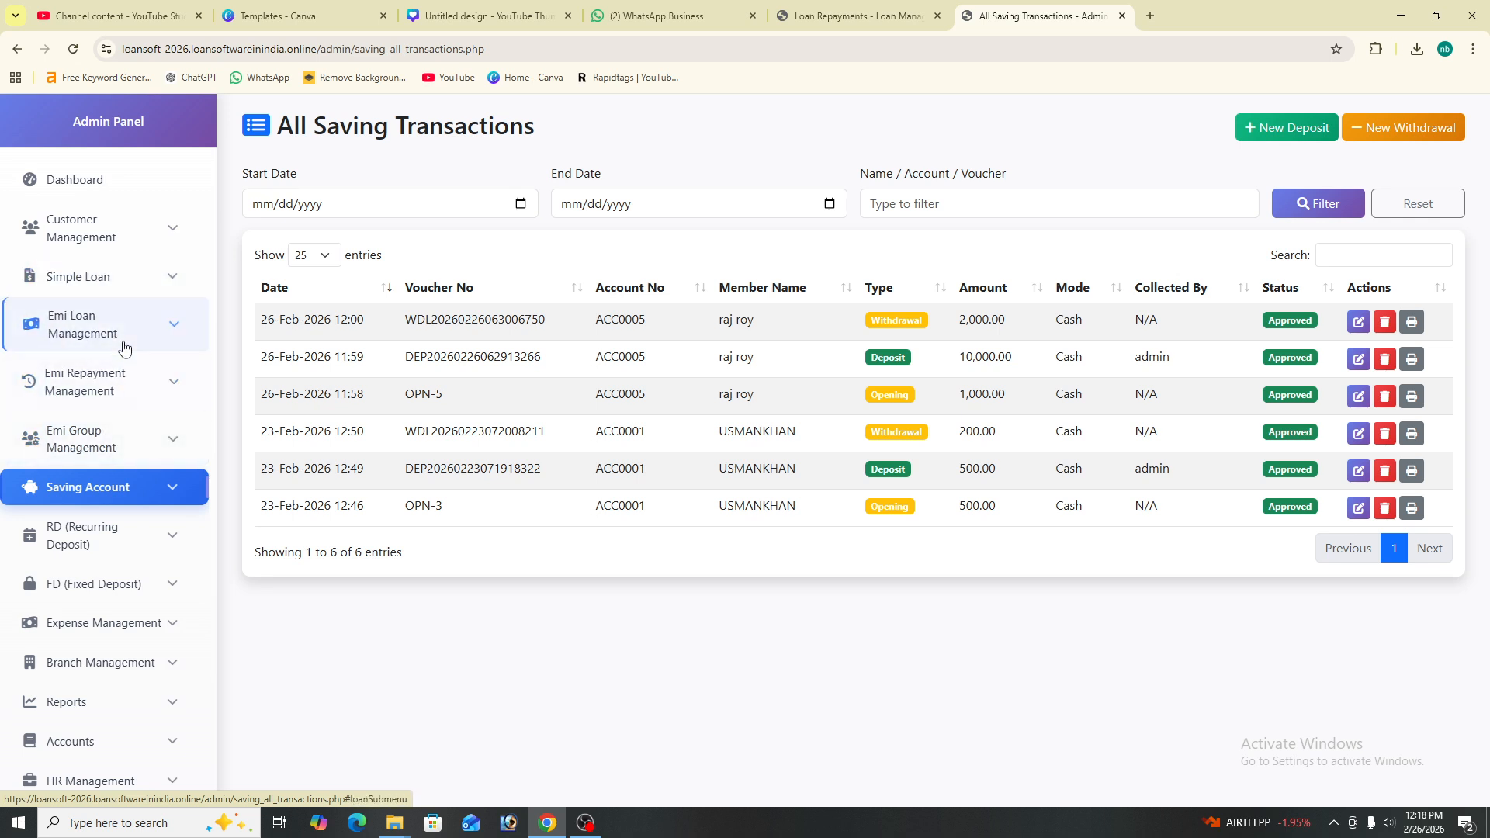
- Open the Apply Loan form under Emi Loan Management
click(171, 488)
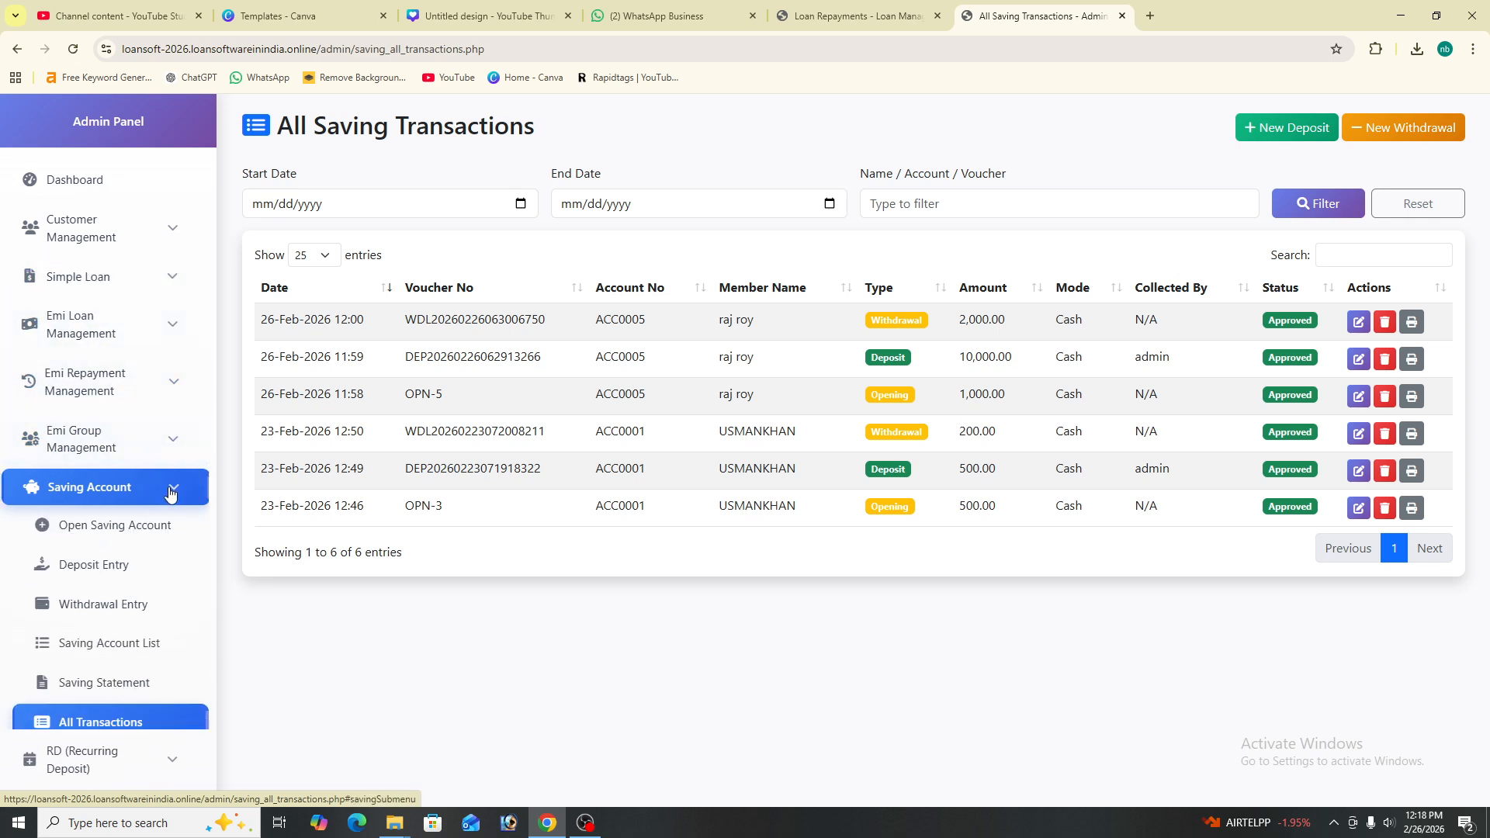
click(170, 490)
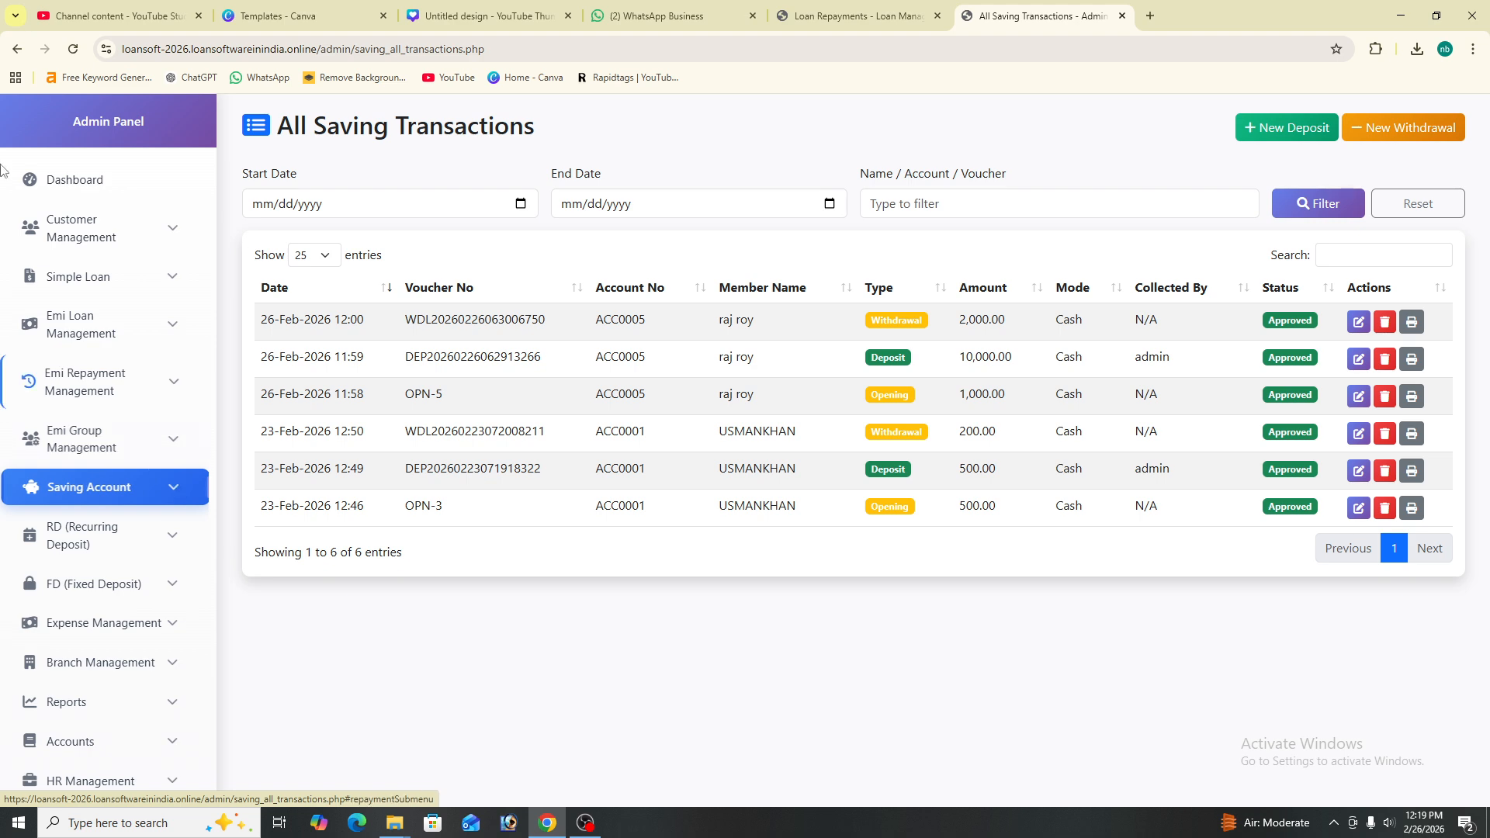
click(157, 347)
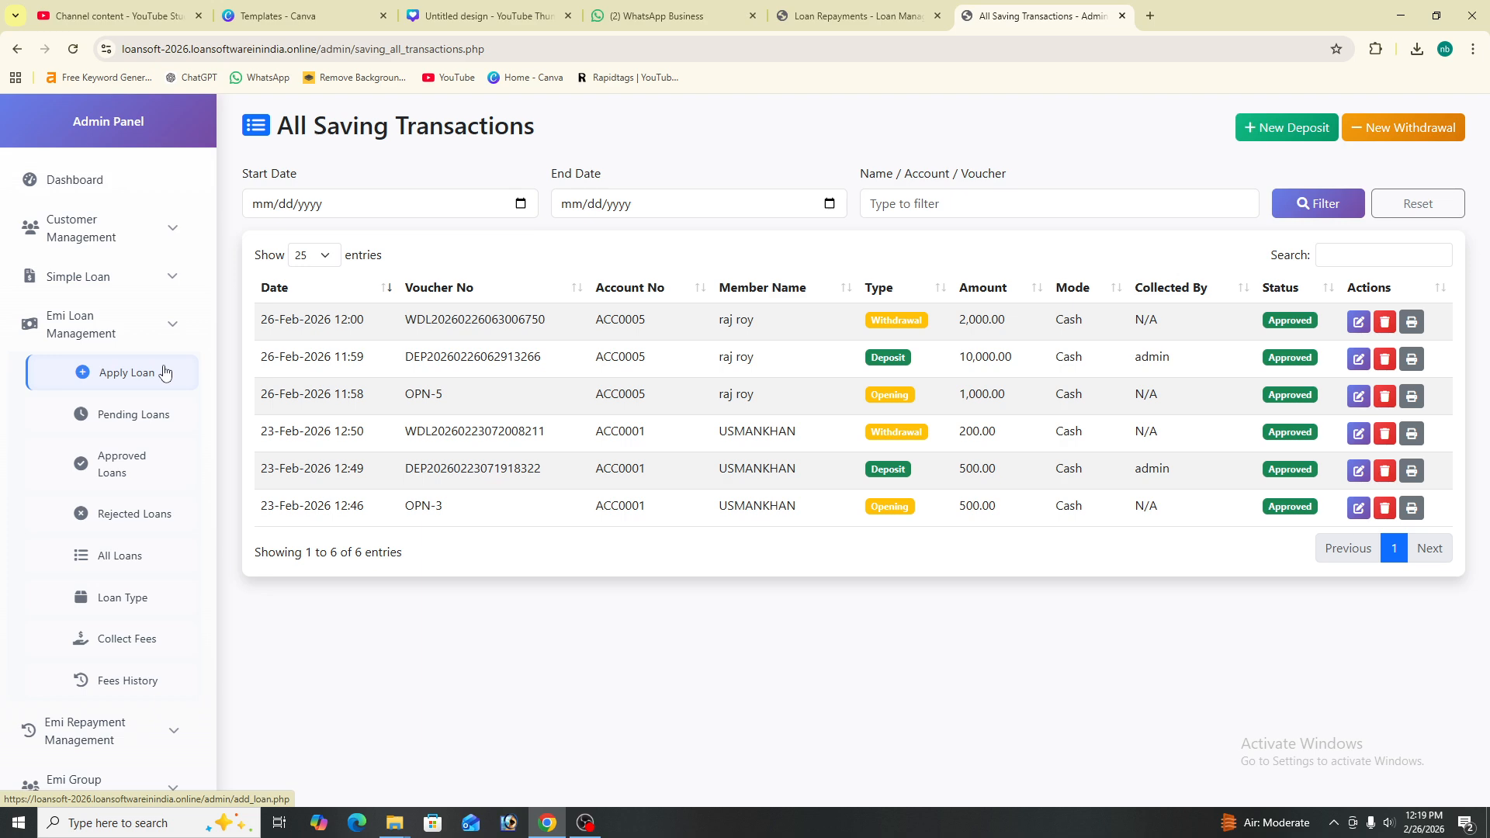
click(164, 371)
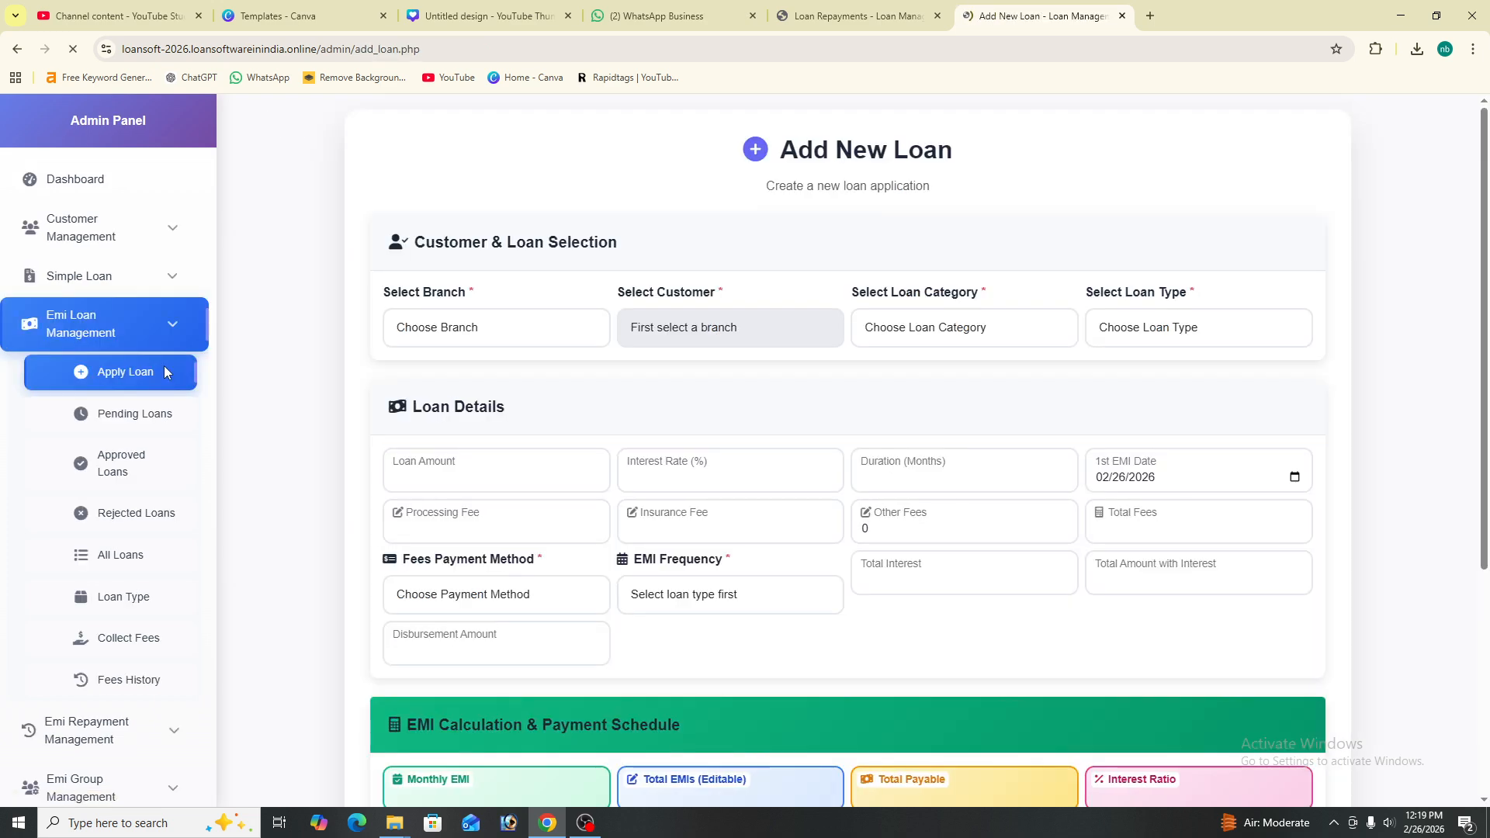
- Choose the gugaon branch, the customer, and the Personal Loan category
click(452, 343)
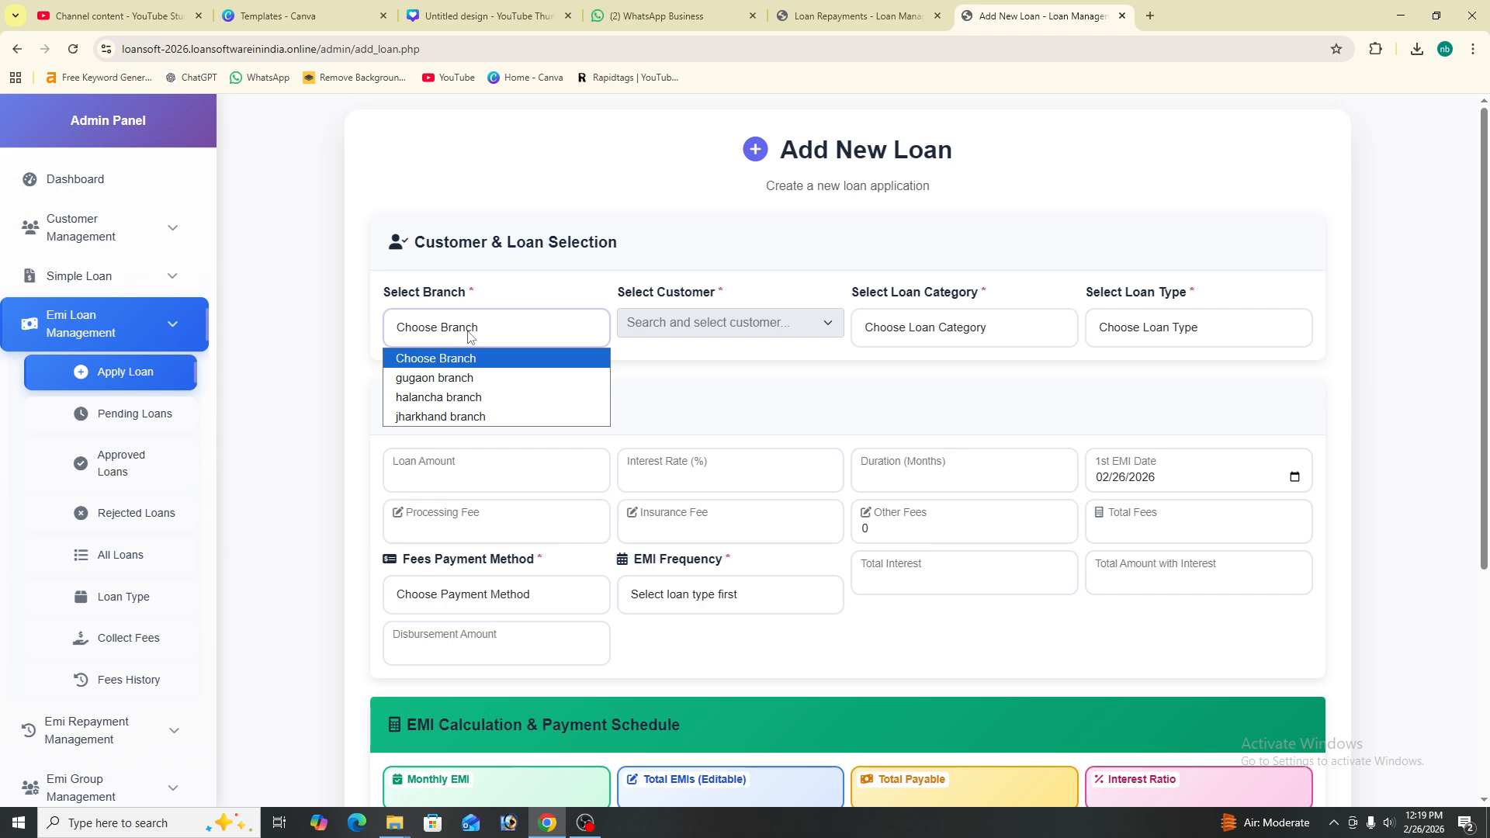
click(483, 387)
click(688, 324)
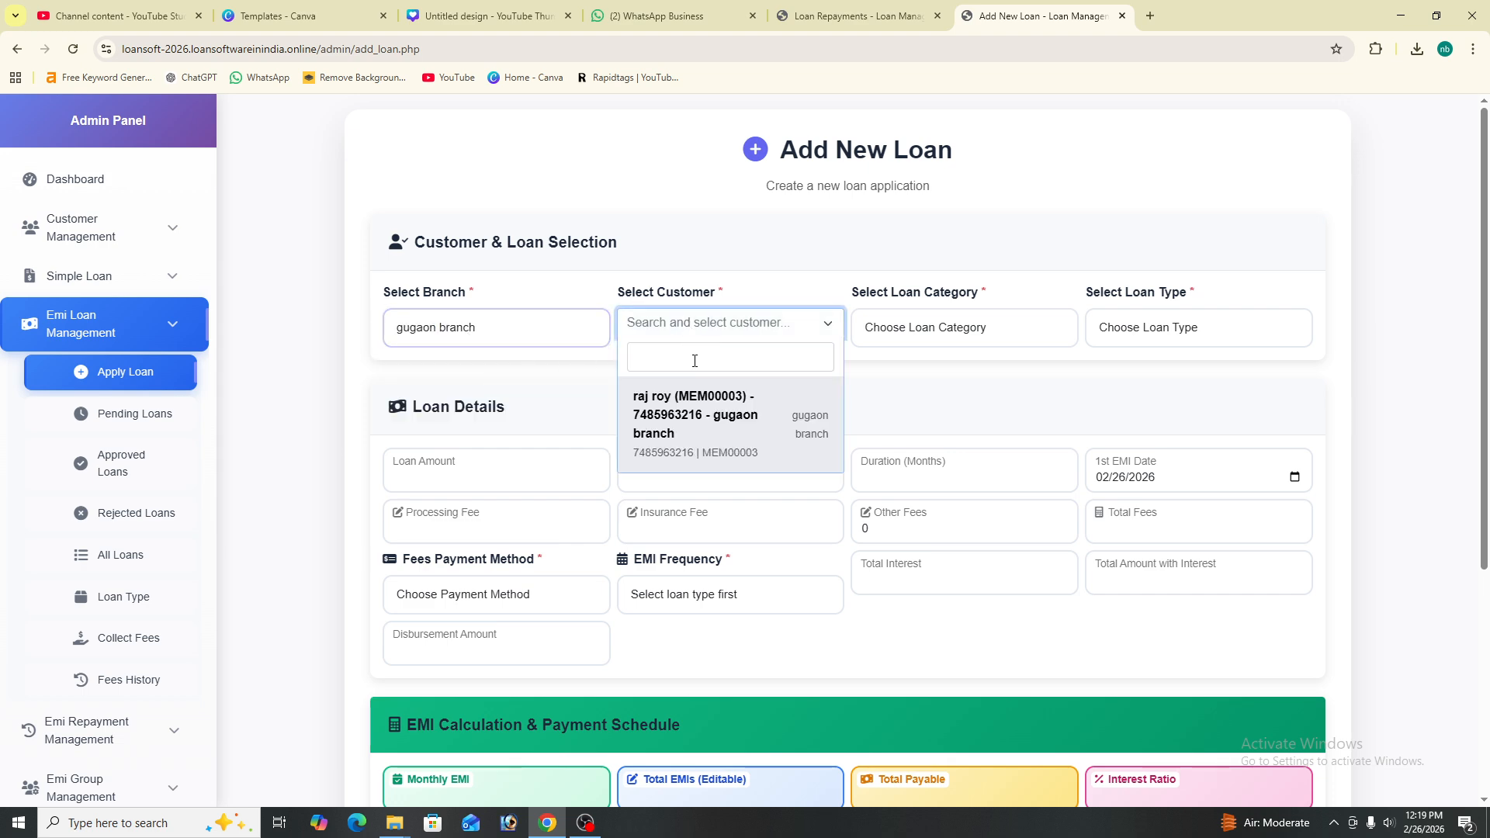
click(701, 434)
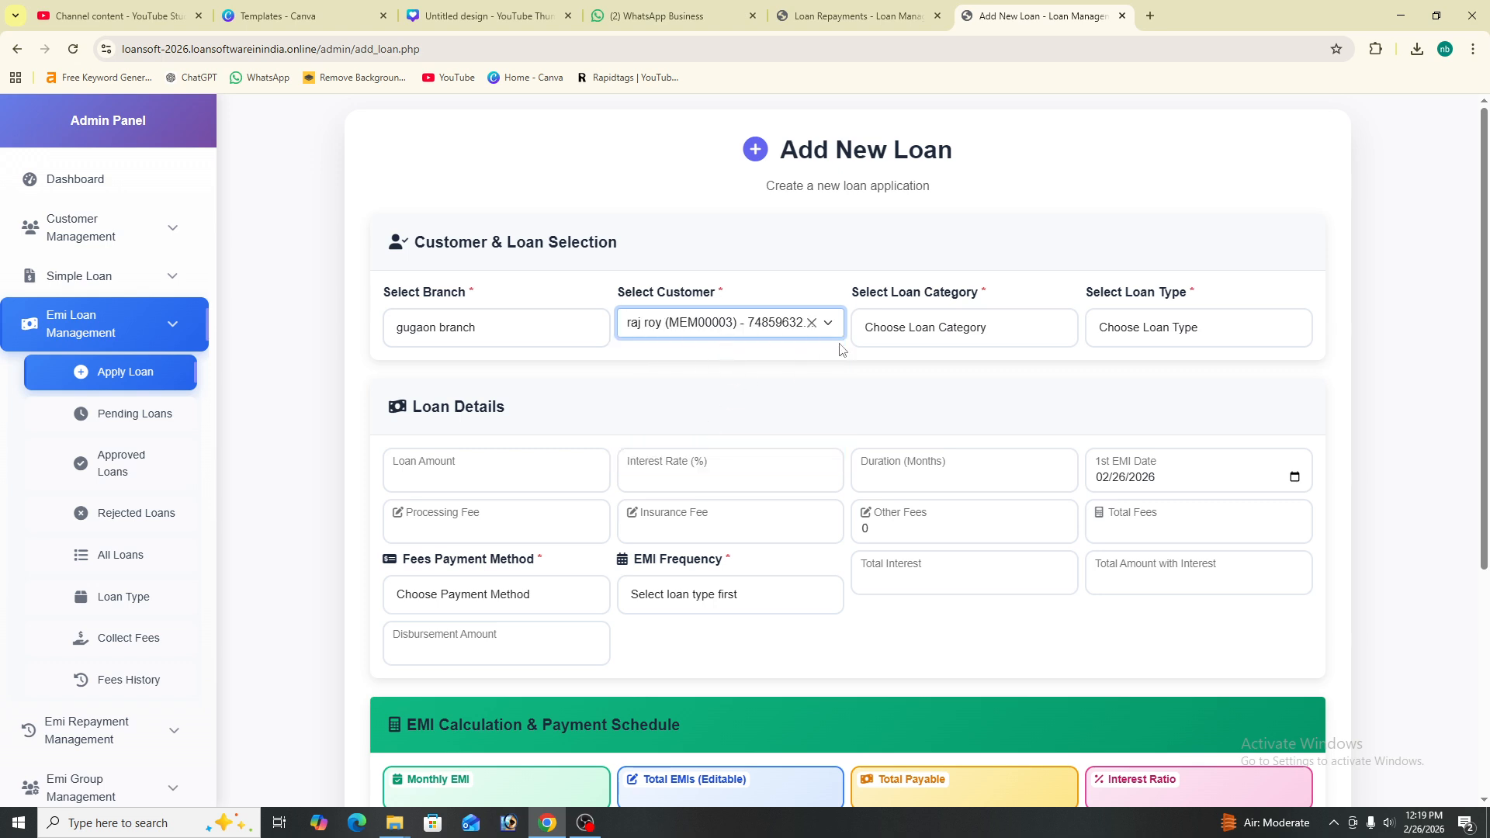
click(955, 335)
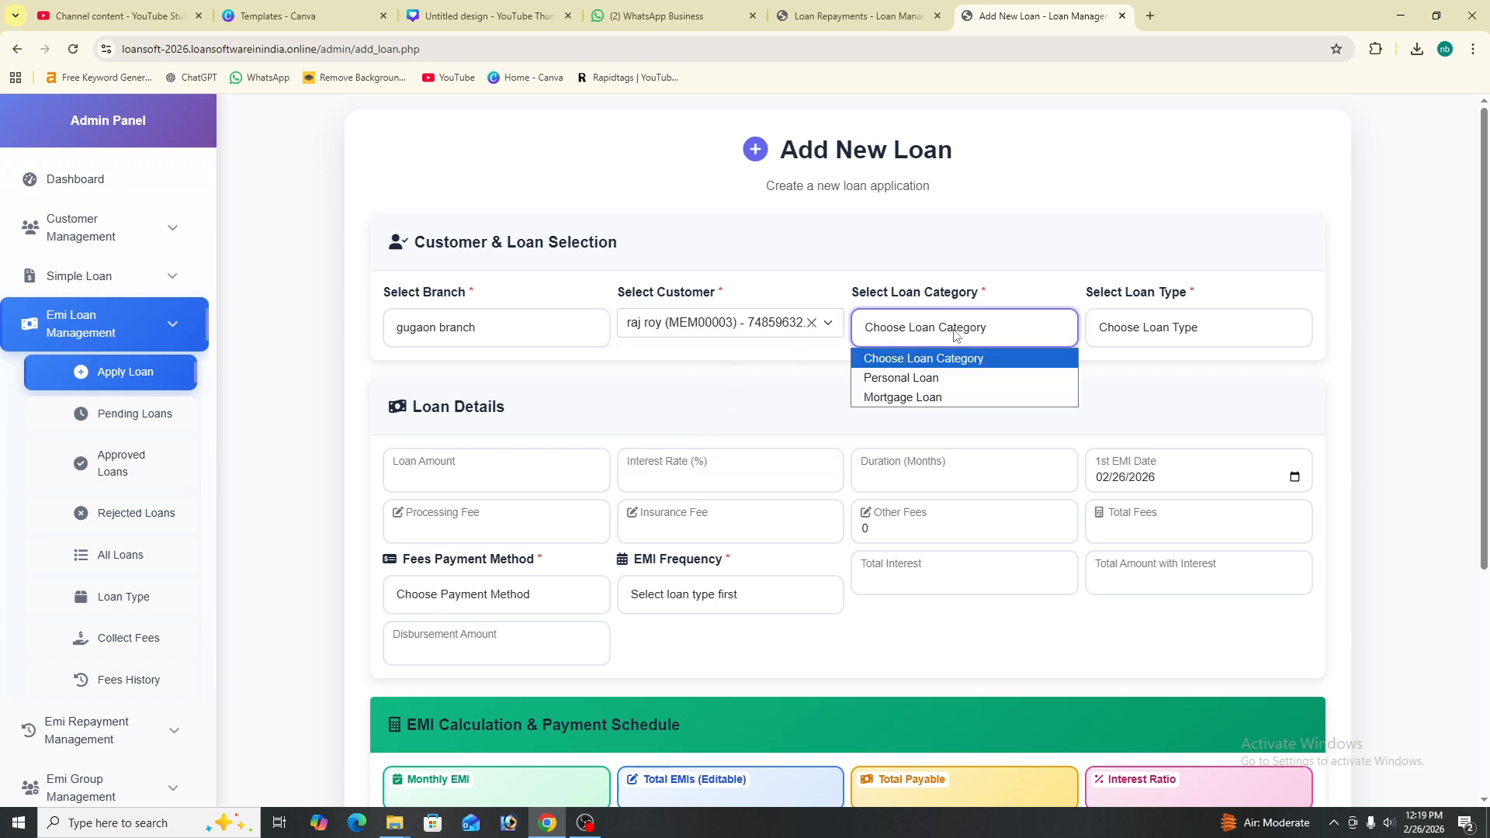
click(959, 377)
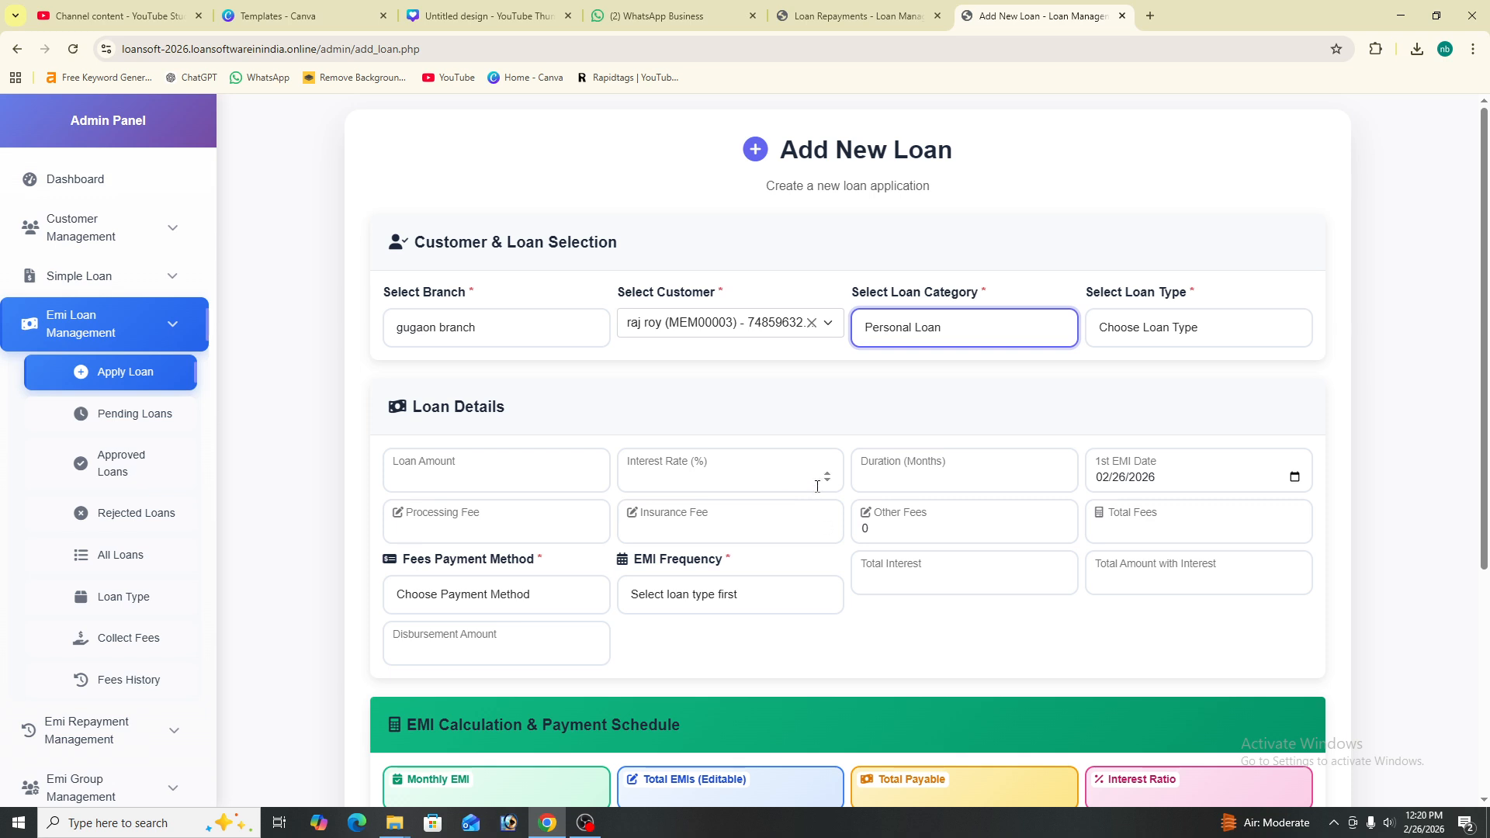
- From the Loan Type list, add a new product named 'Home loan'
click(133, 598)
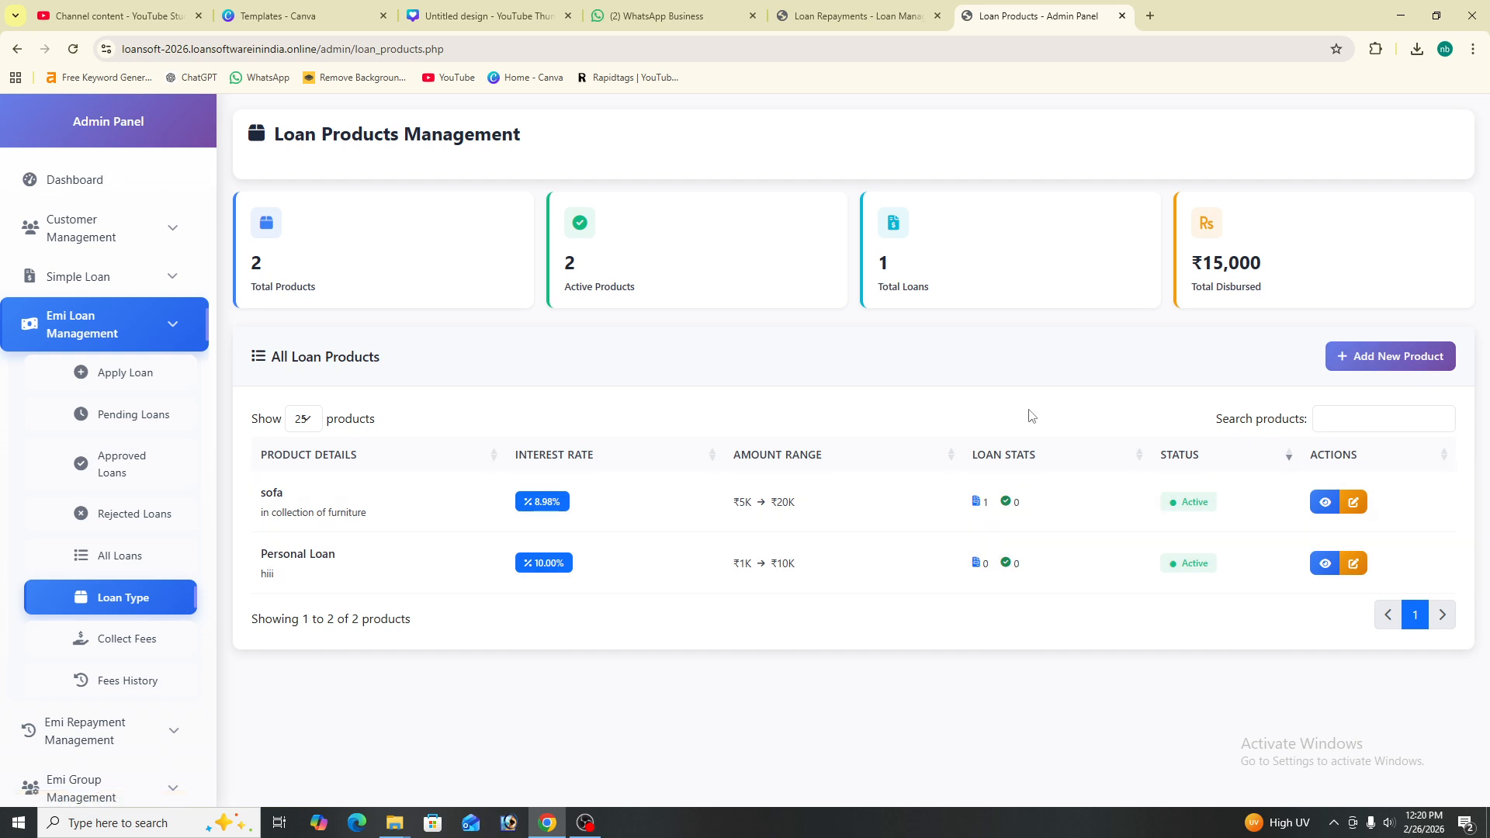
click(1389, 358)
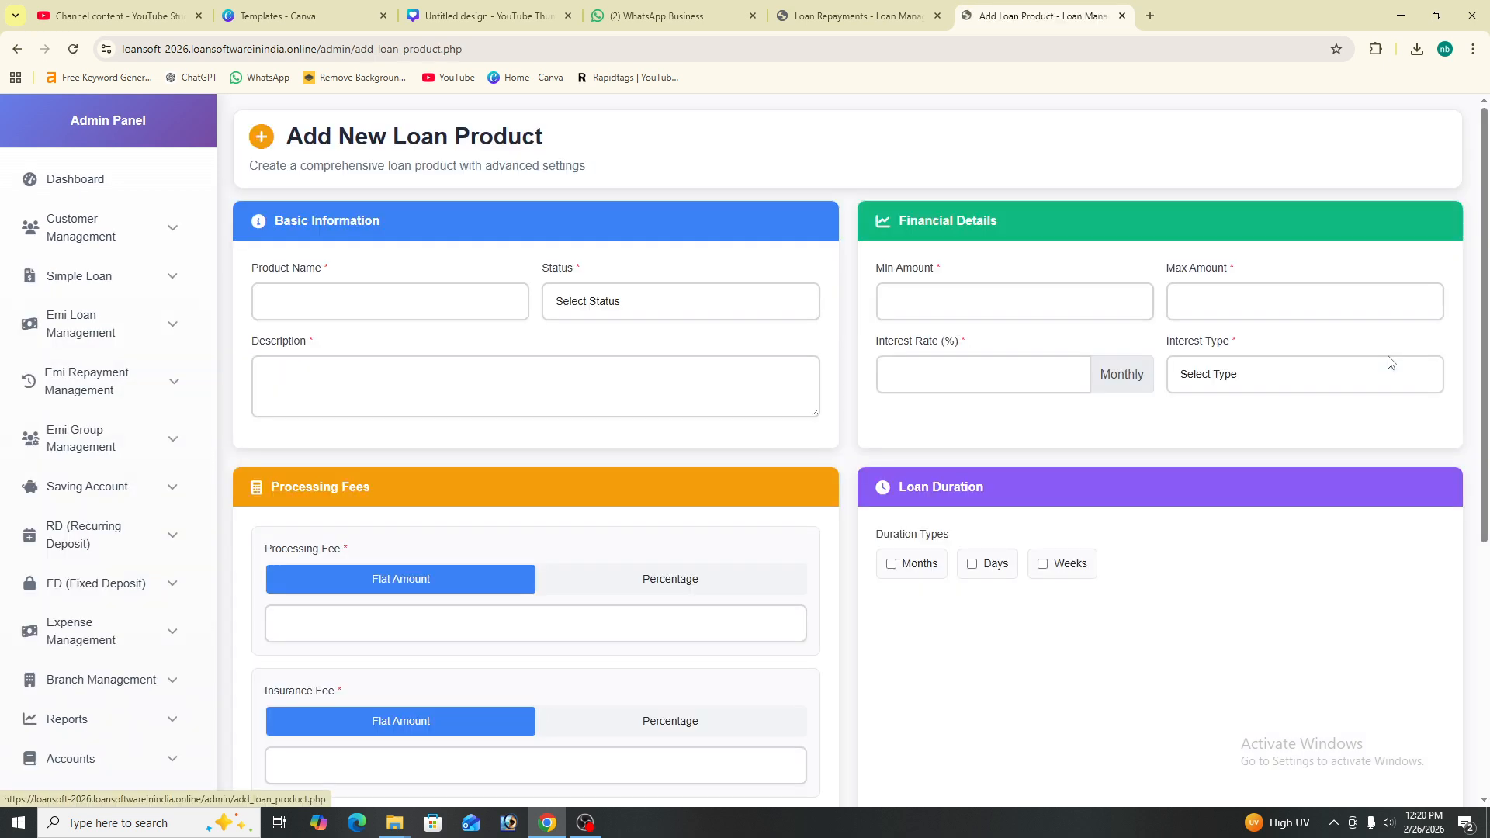
click(303, 295)
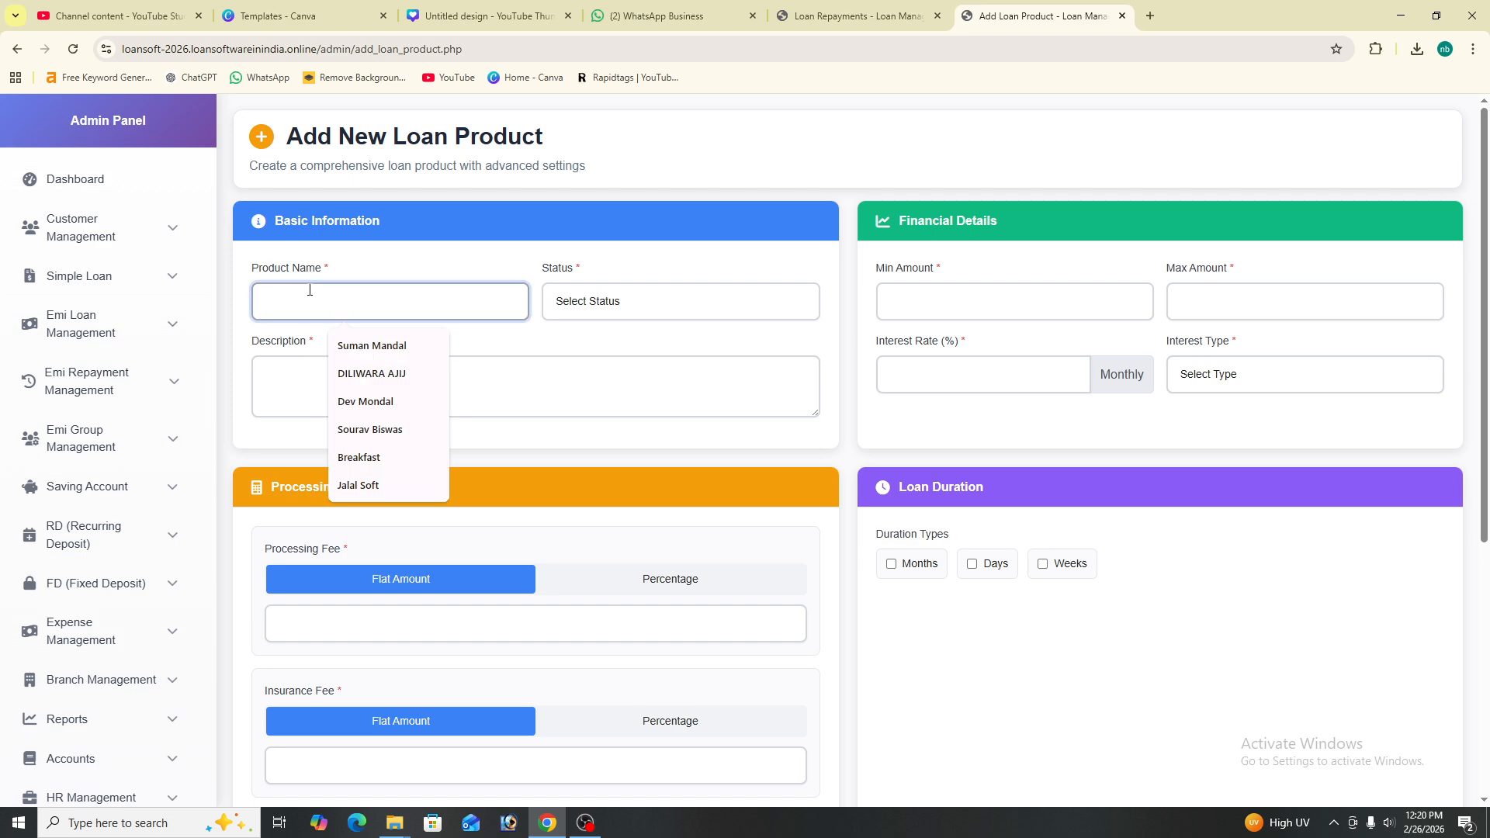
text(Ho)
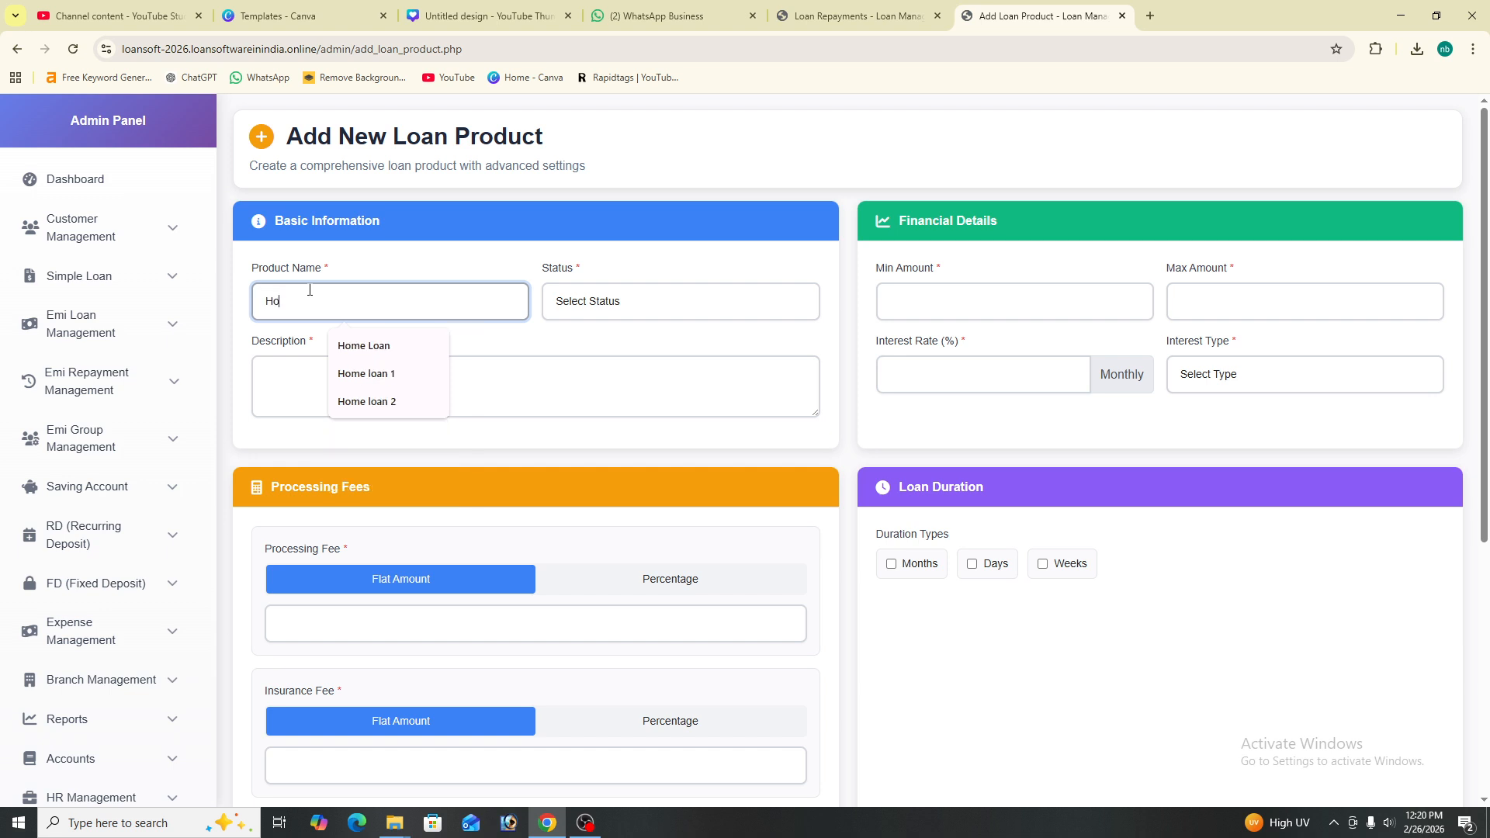
text(me loan)
- Set the product Active with a description, minimum 200000 and maximum 6000000
click(605, 305)
click(664, 349)
click(415, 380)
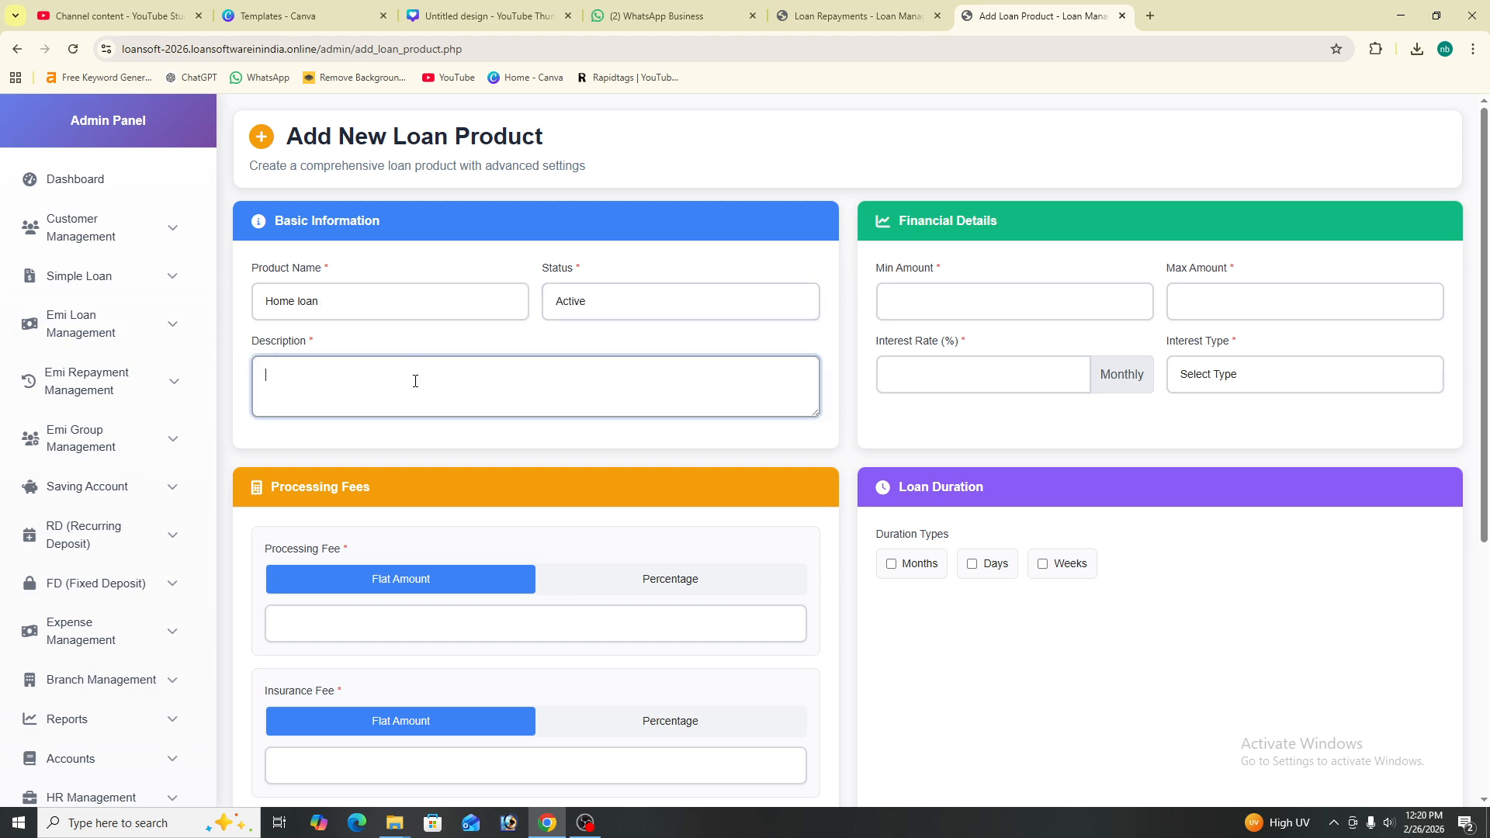
text(gkaufwogigi)
click(997, 296)
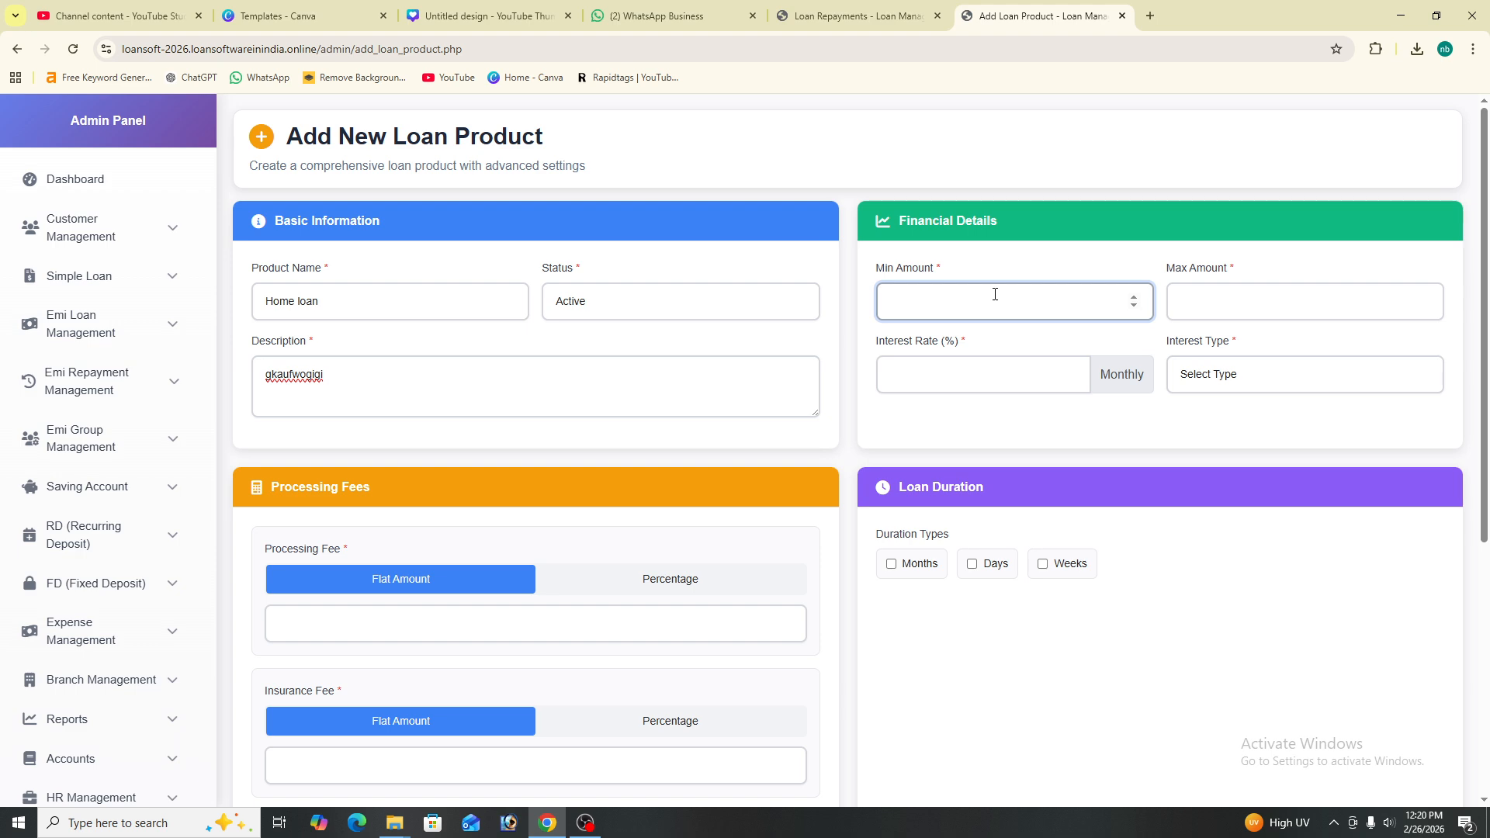
text(200000)
click(1230, 301)
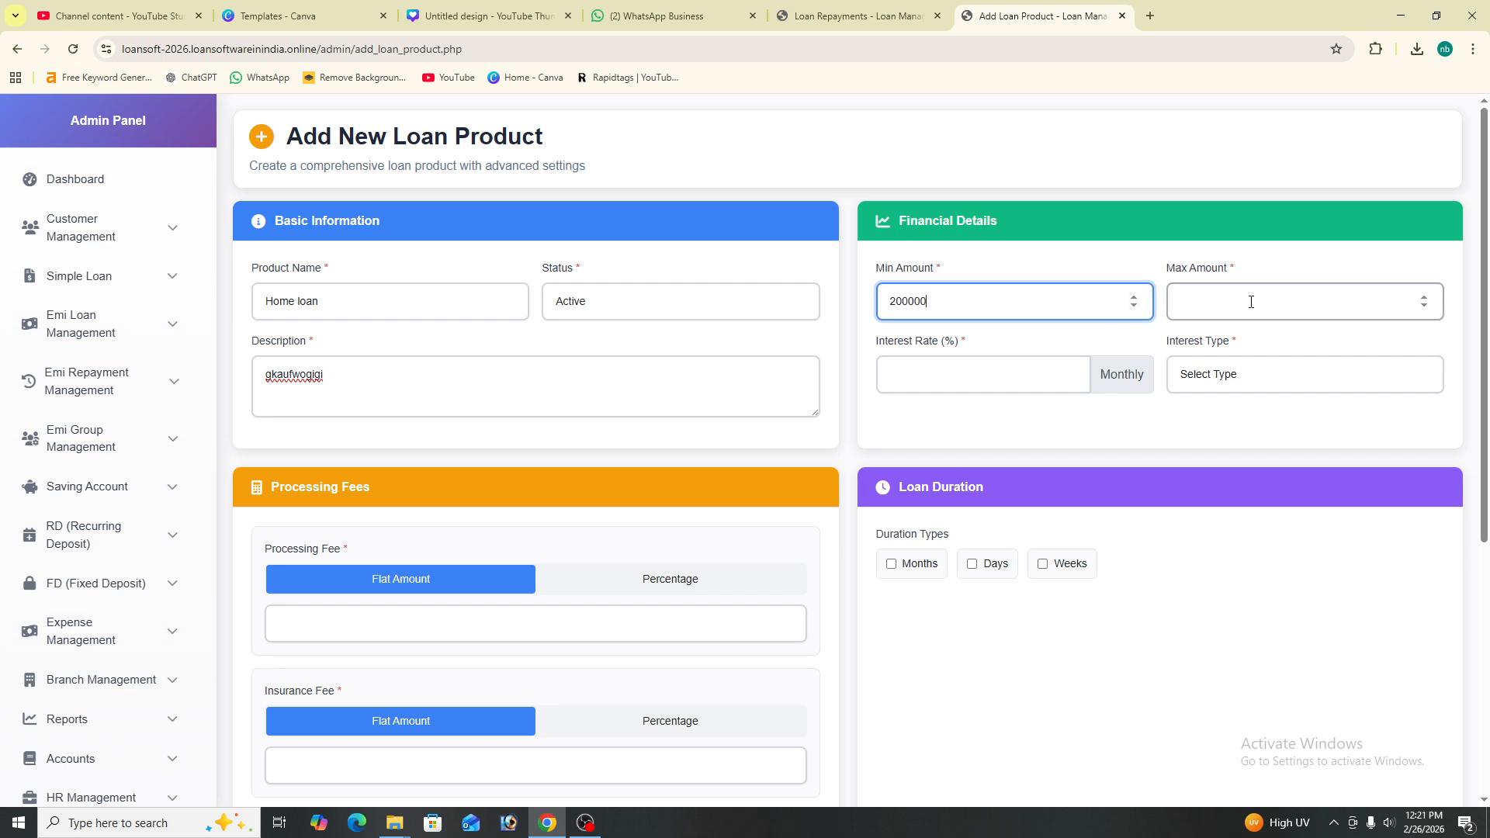
text(600000)
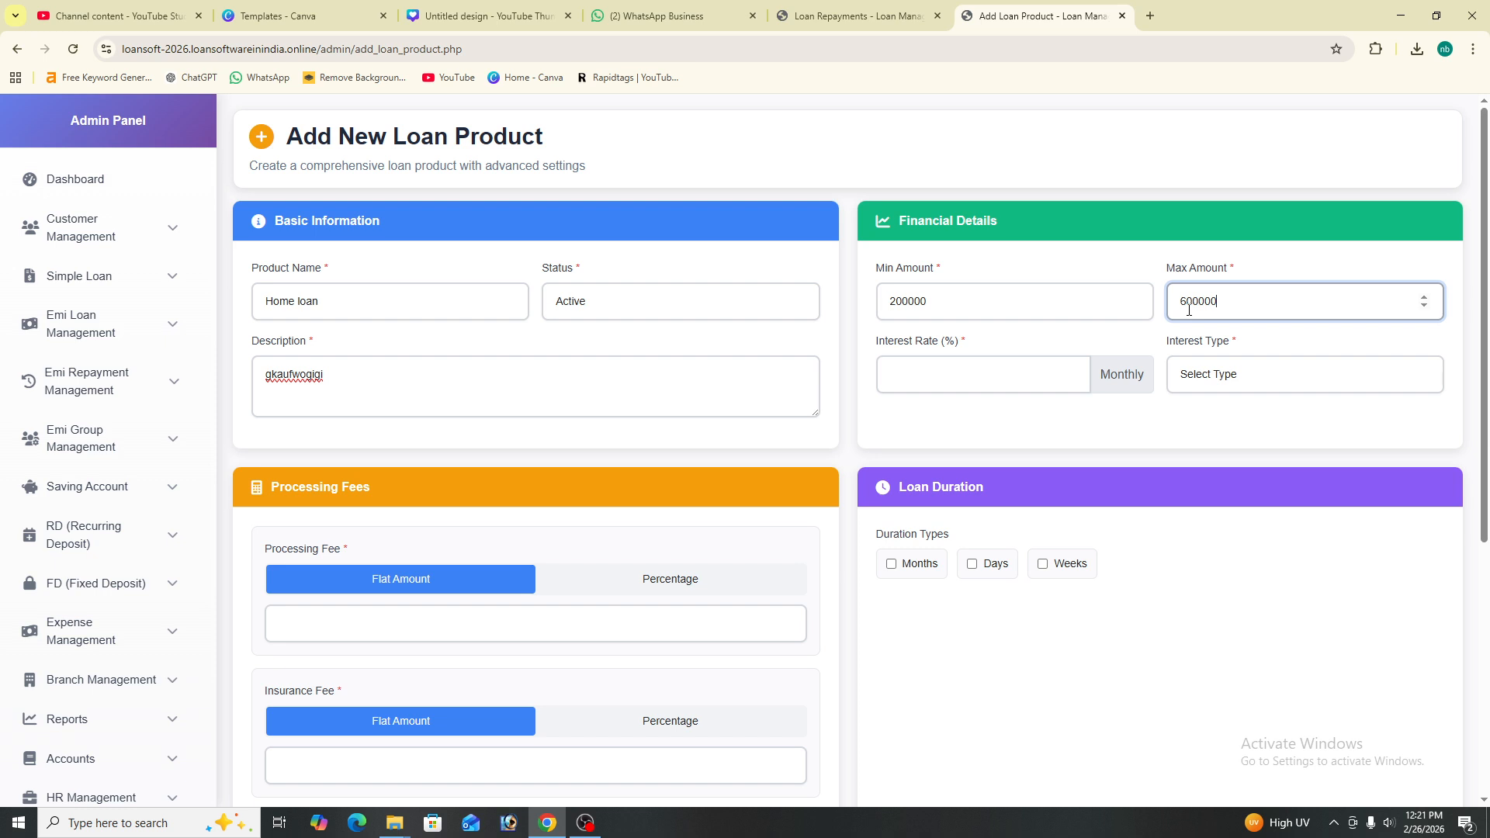
text(0)
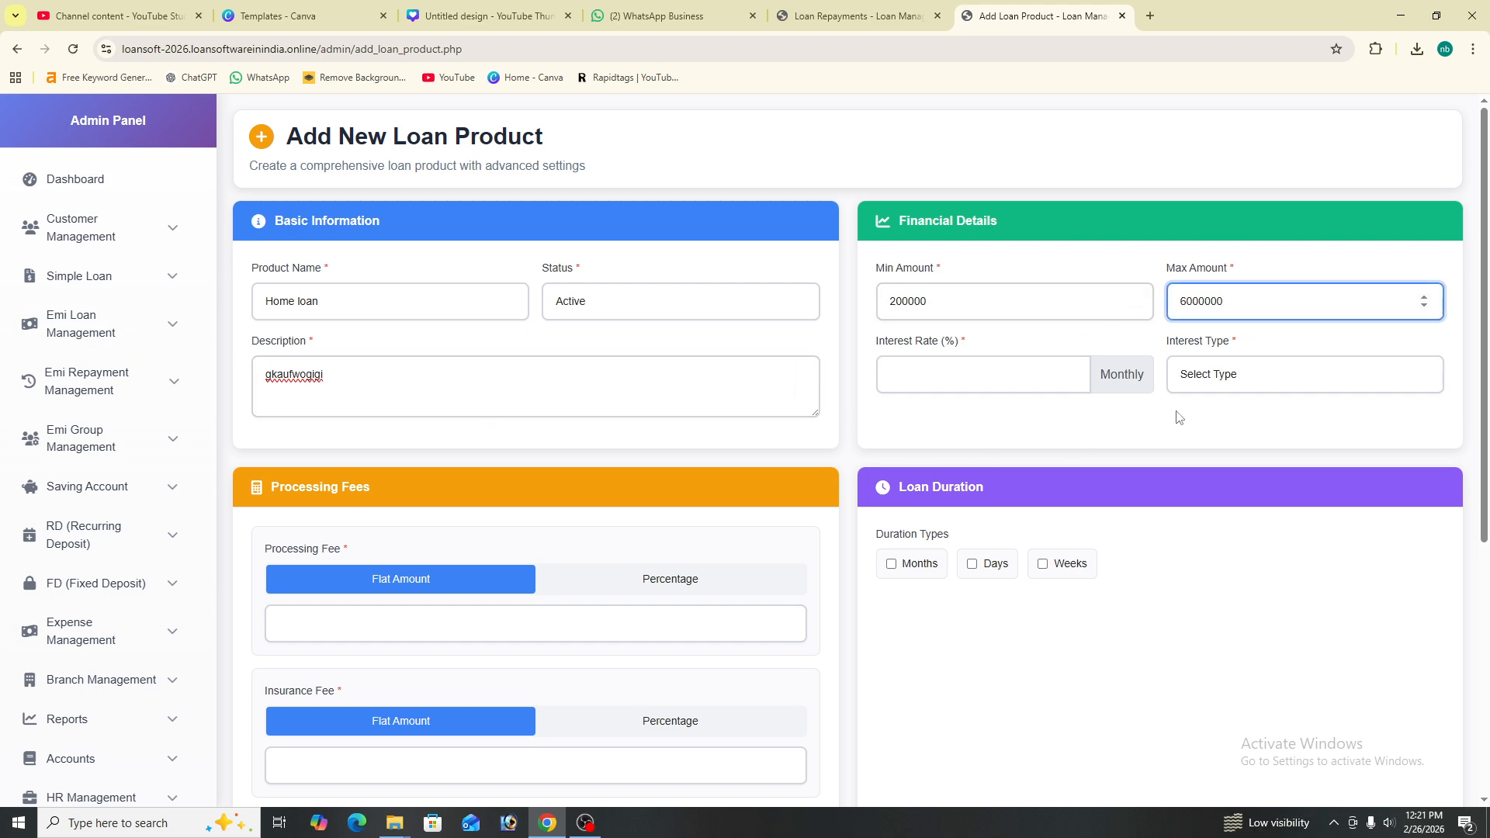
- Give the product a 12% Flat Rate interest
click(997, 380)
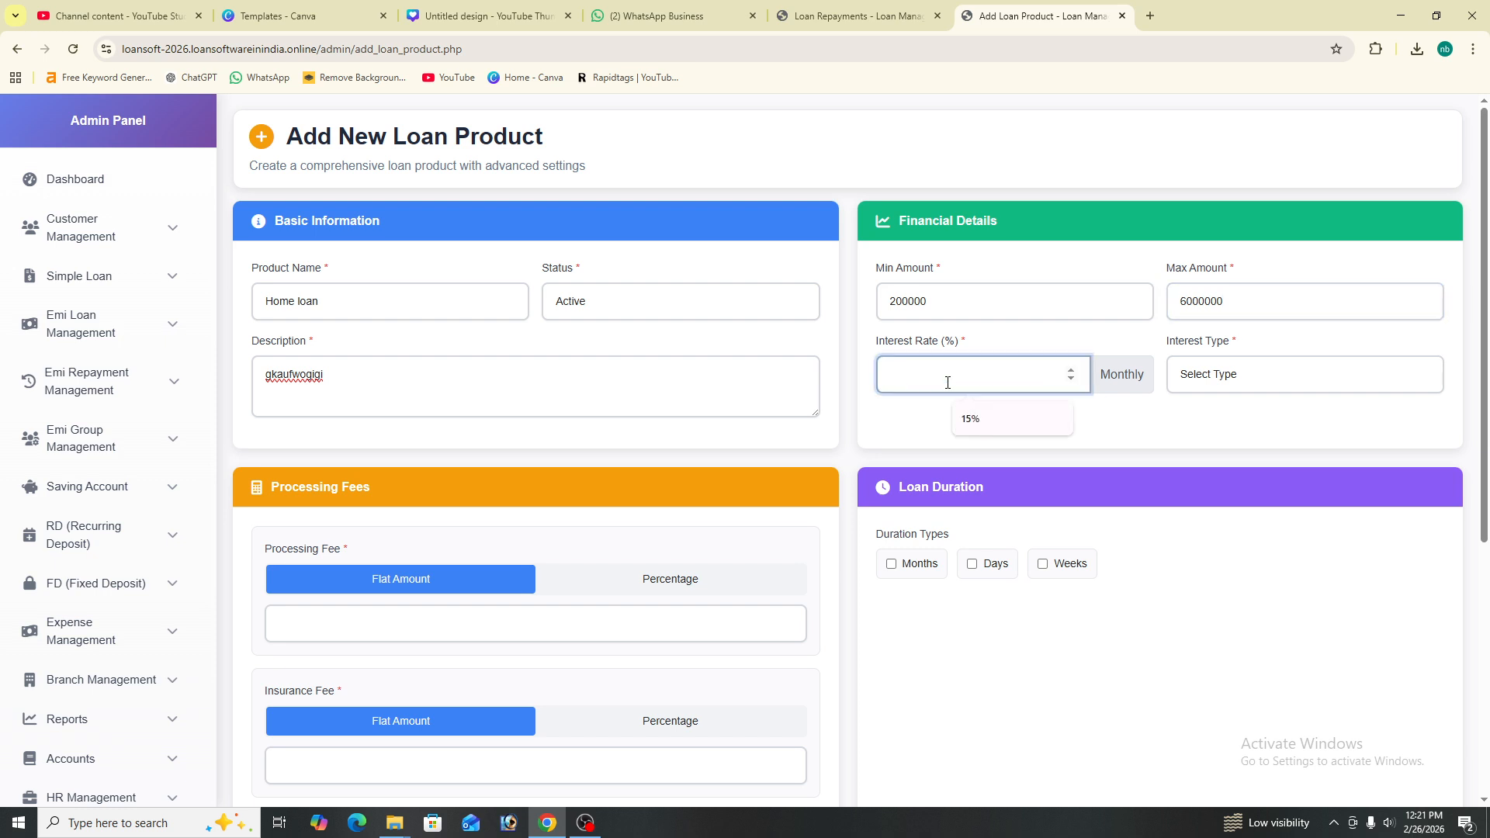
text(12)
click(1214, 374)
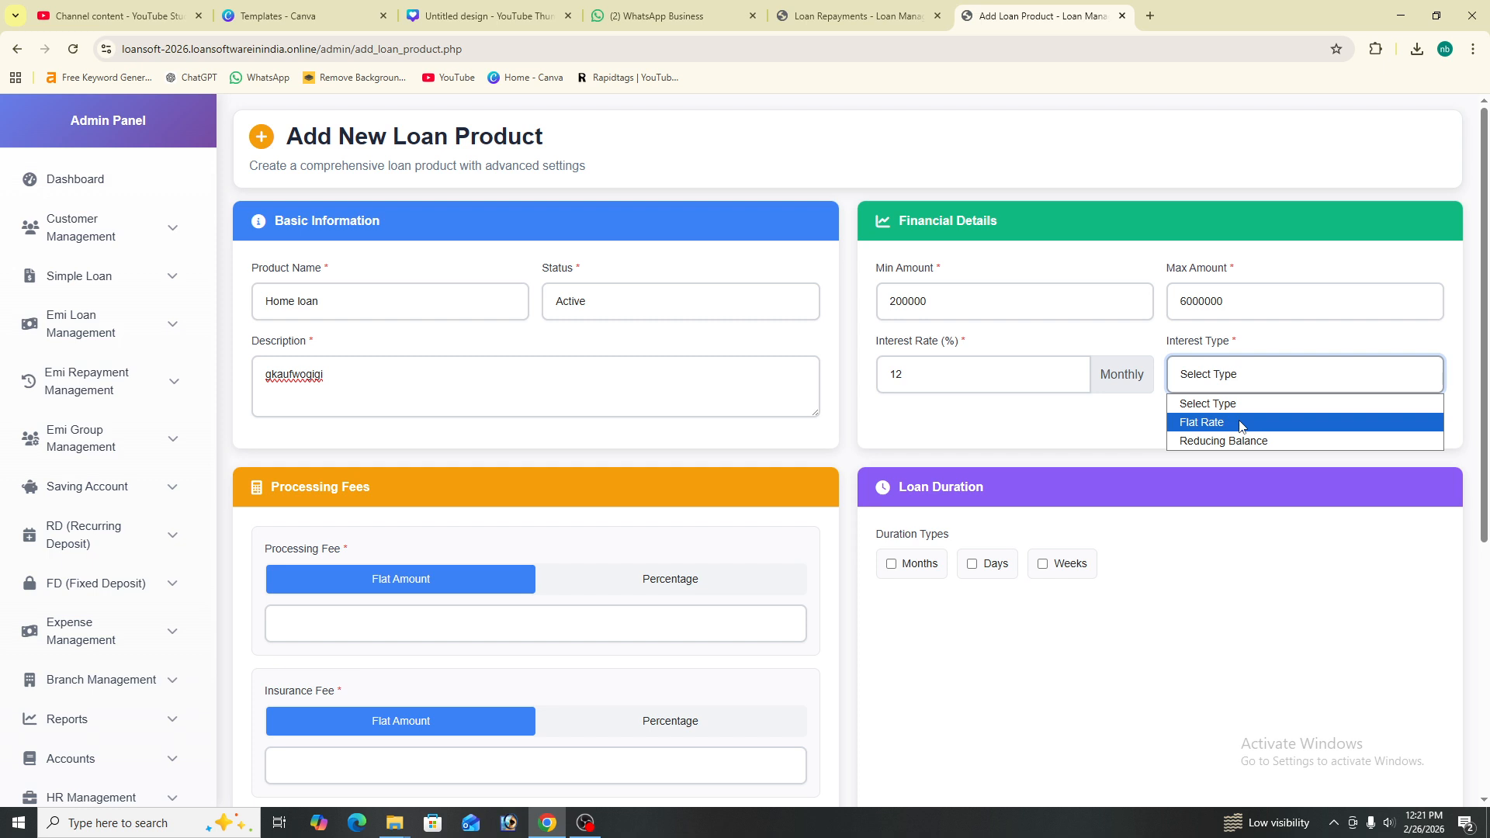
click(1240, 423)
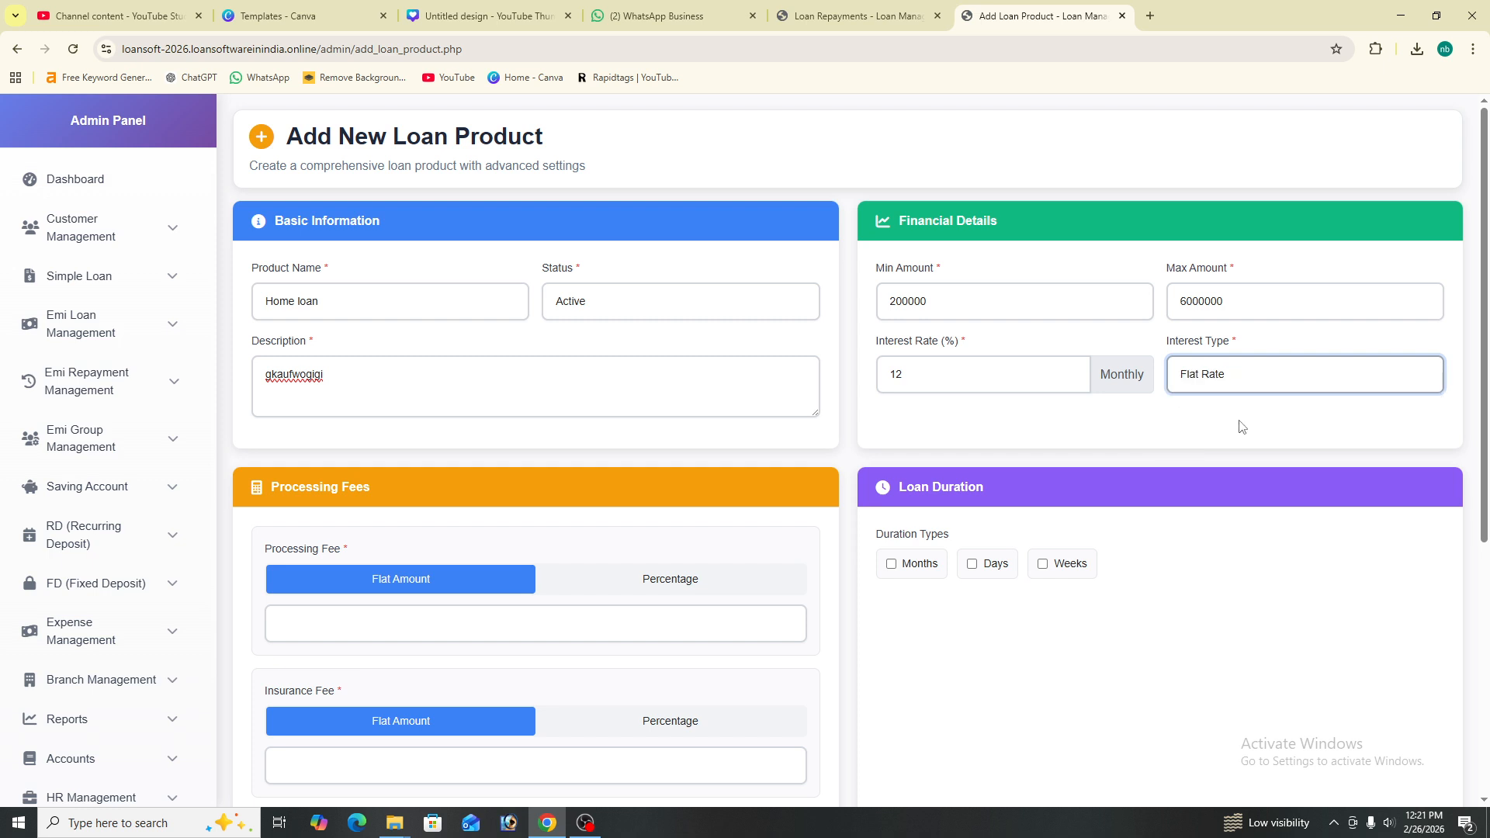
- Enter processing fee 5000, insurance fee 1000 and other fees 0
scroll(431, 466, down, 2)
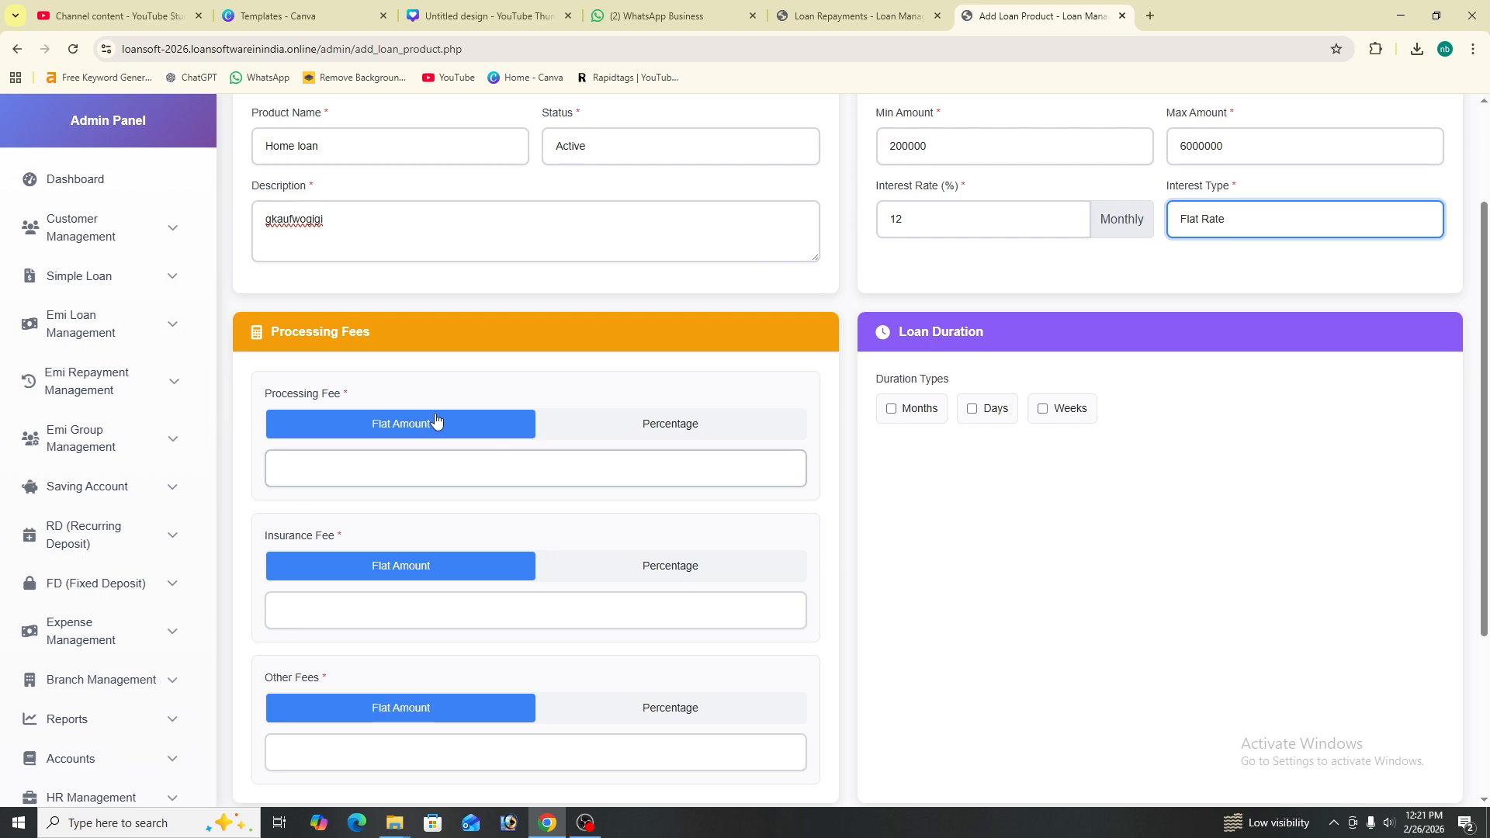
click(531, 472)
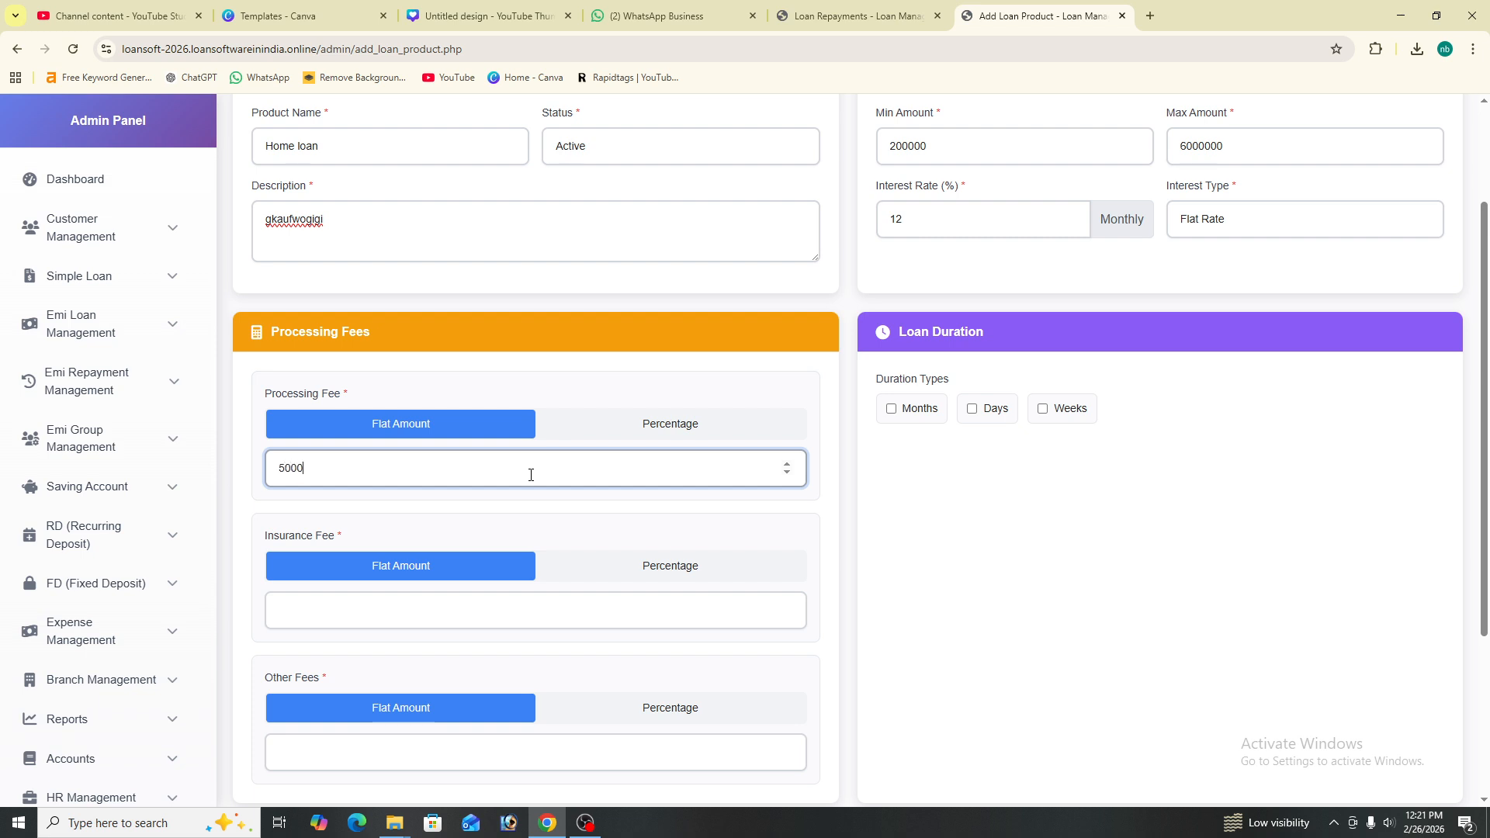
click(423, 617)
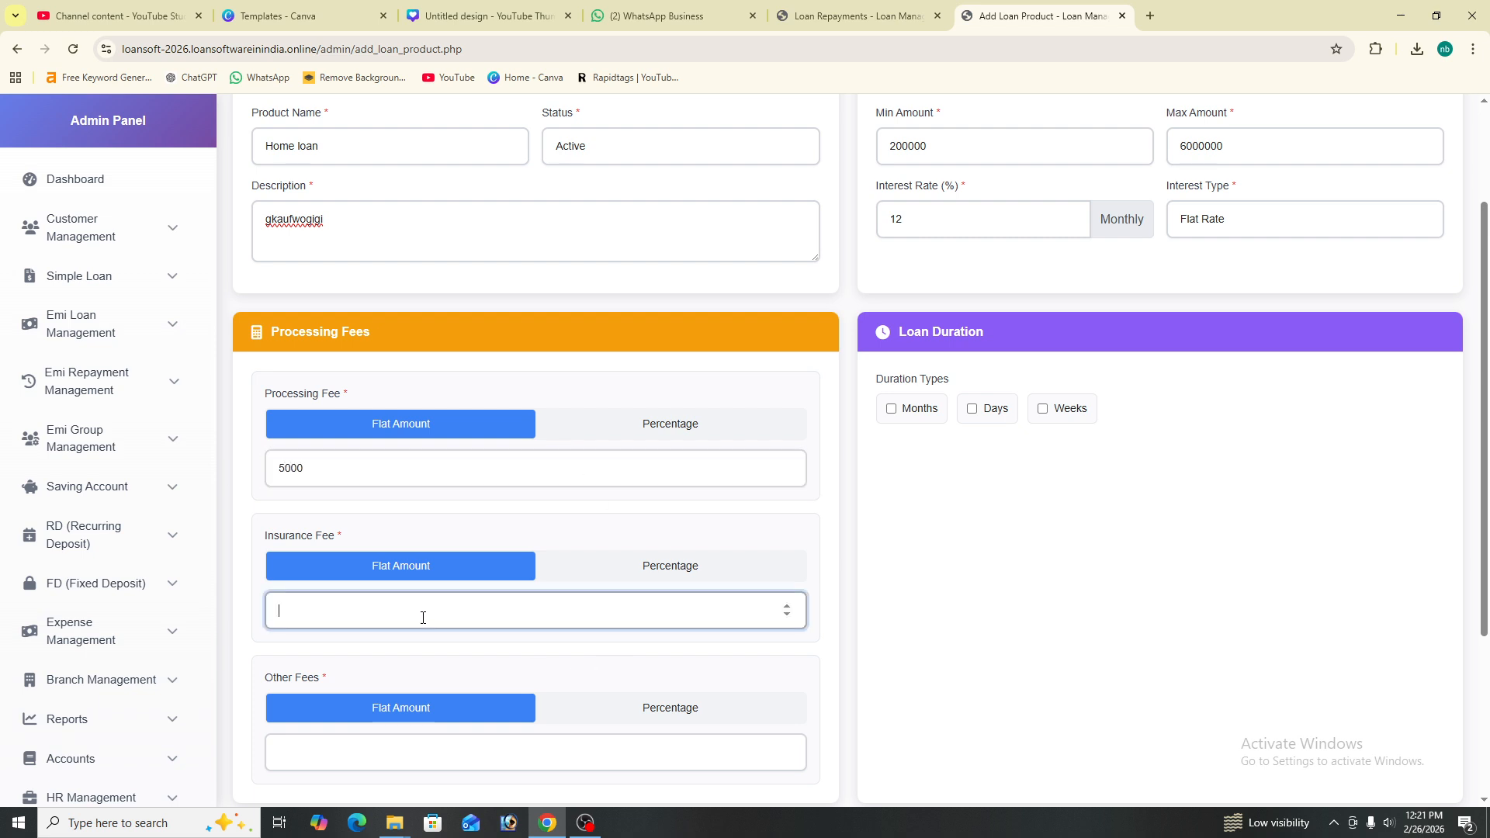
text(1000)
scroll(422, 658, down, 3)
click(373, 533)
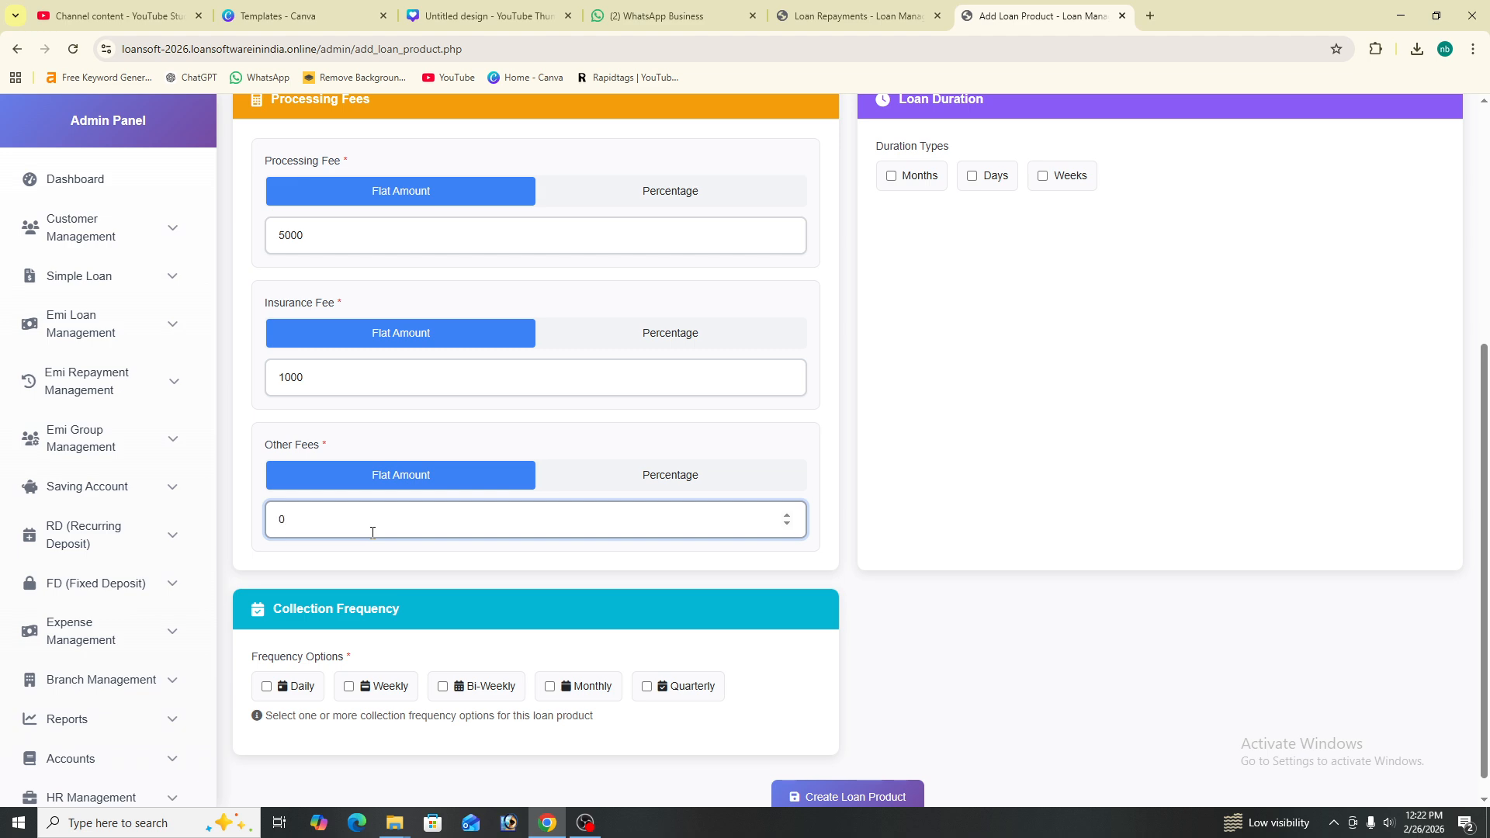
click(585, 823)
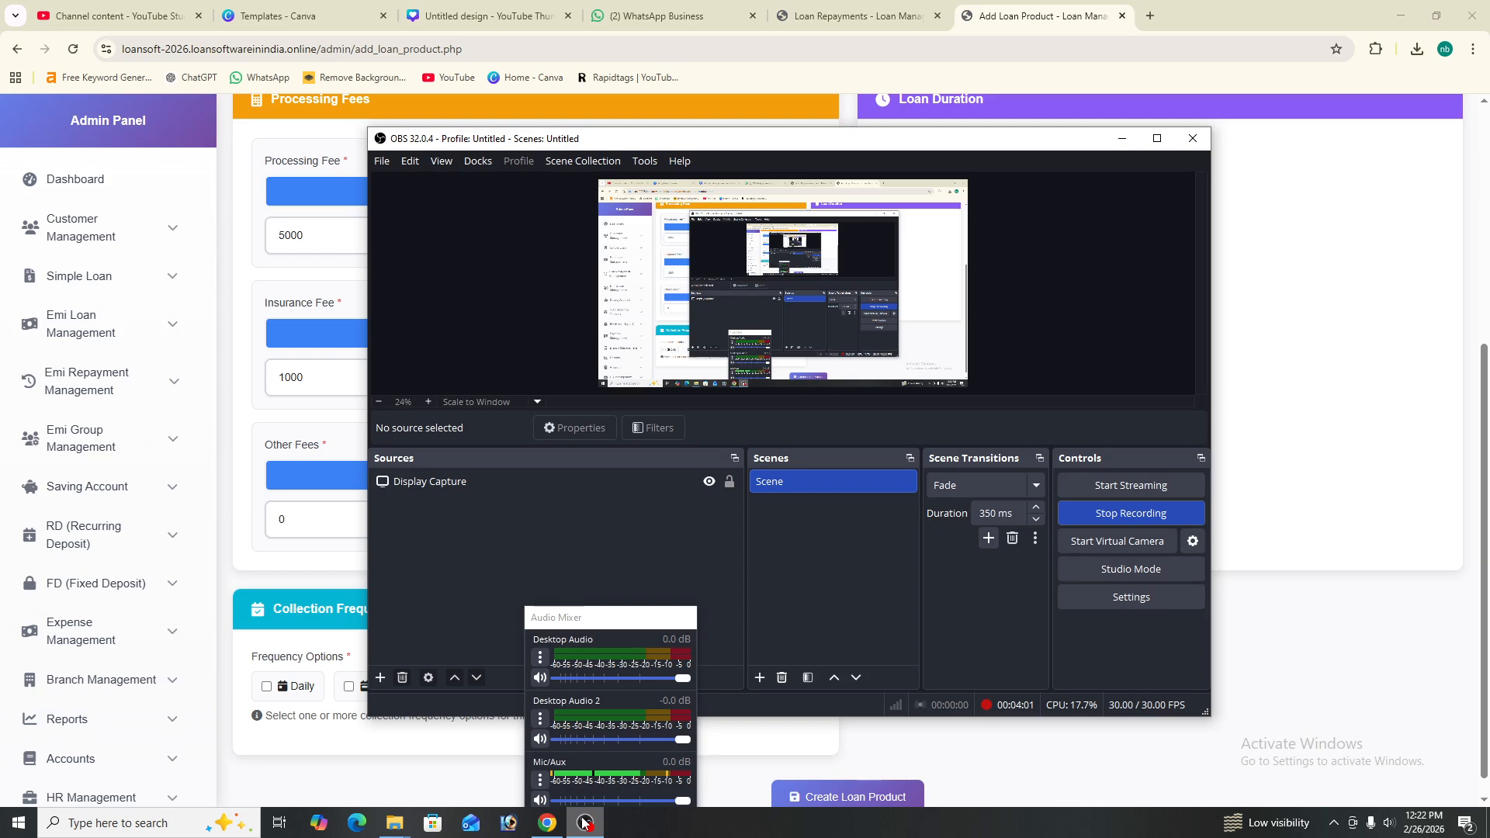
- Replace Weekly with Monthly collection frequency and create the Home loan product
click(1121, 138)
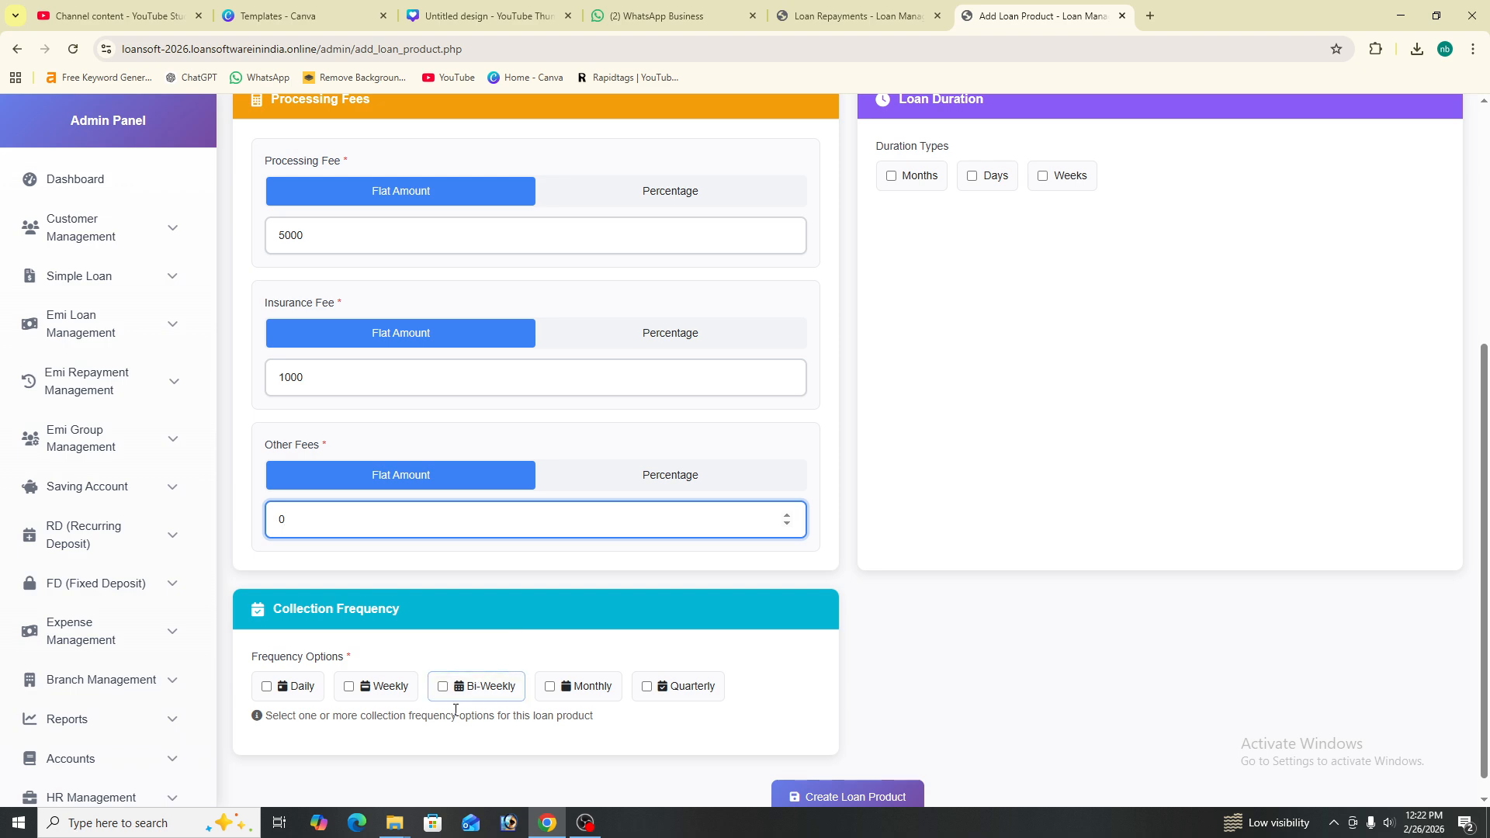
click(351, 687)
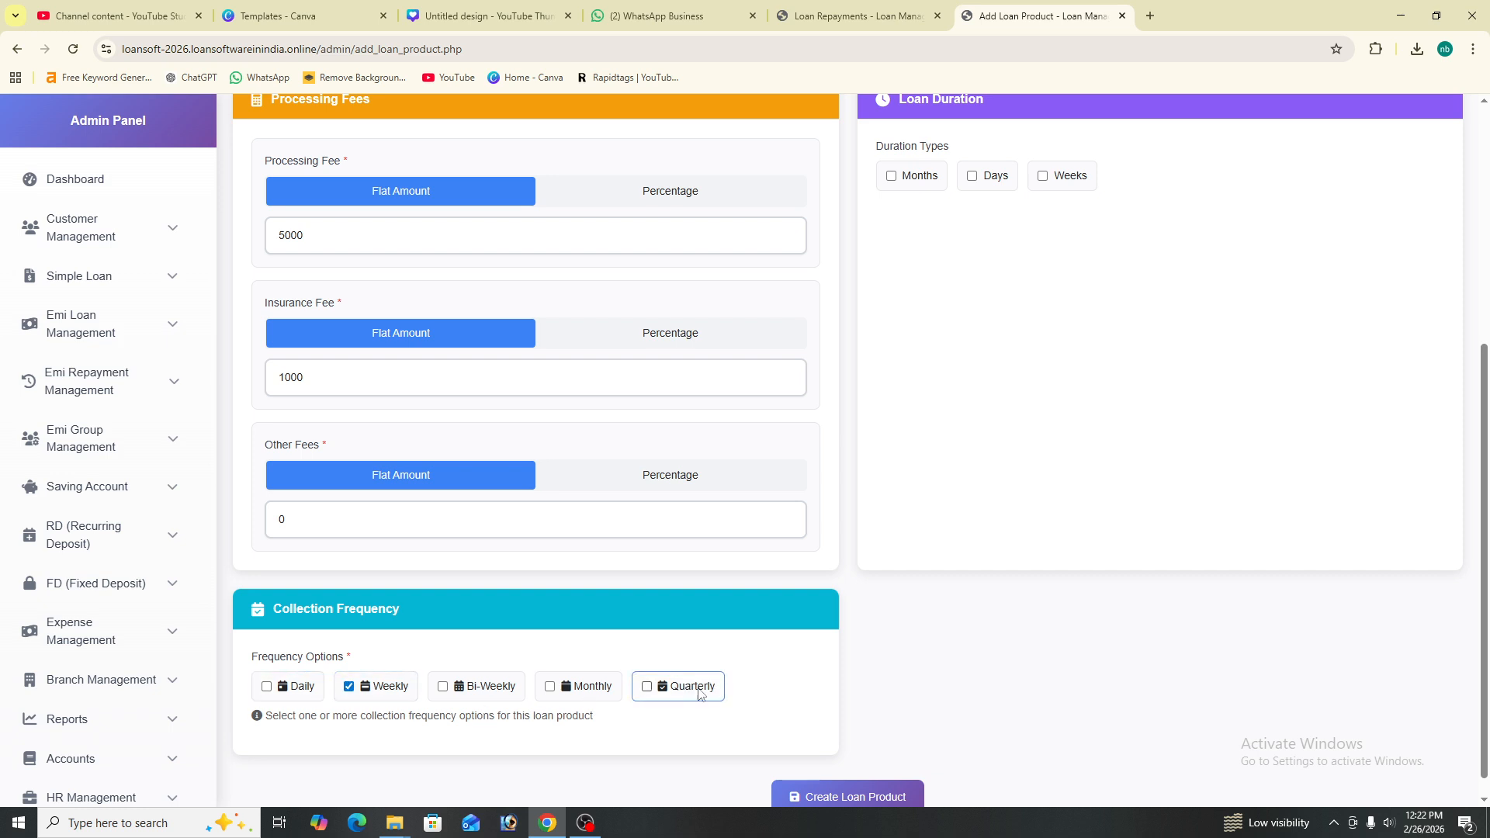
click(349, 686)
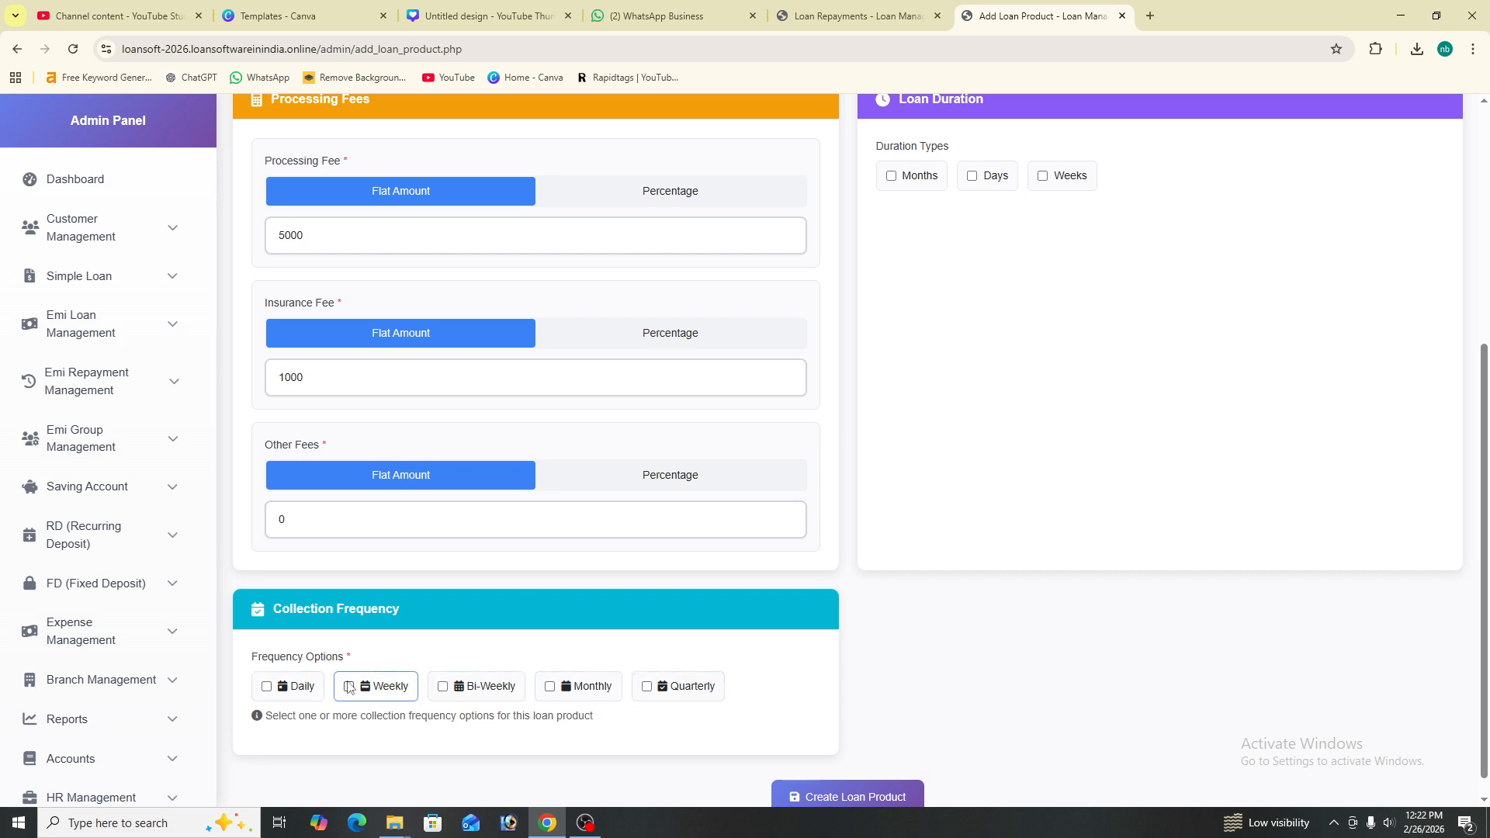
click(550, 686)
scroll(974, 592, down, 1)
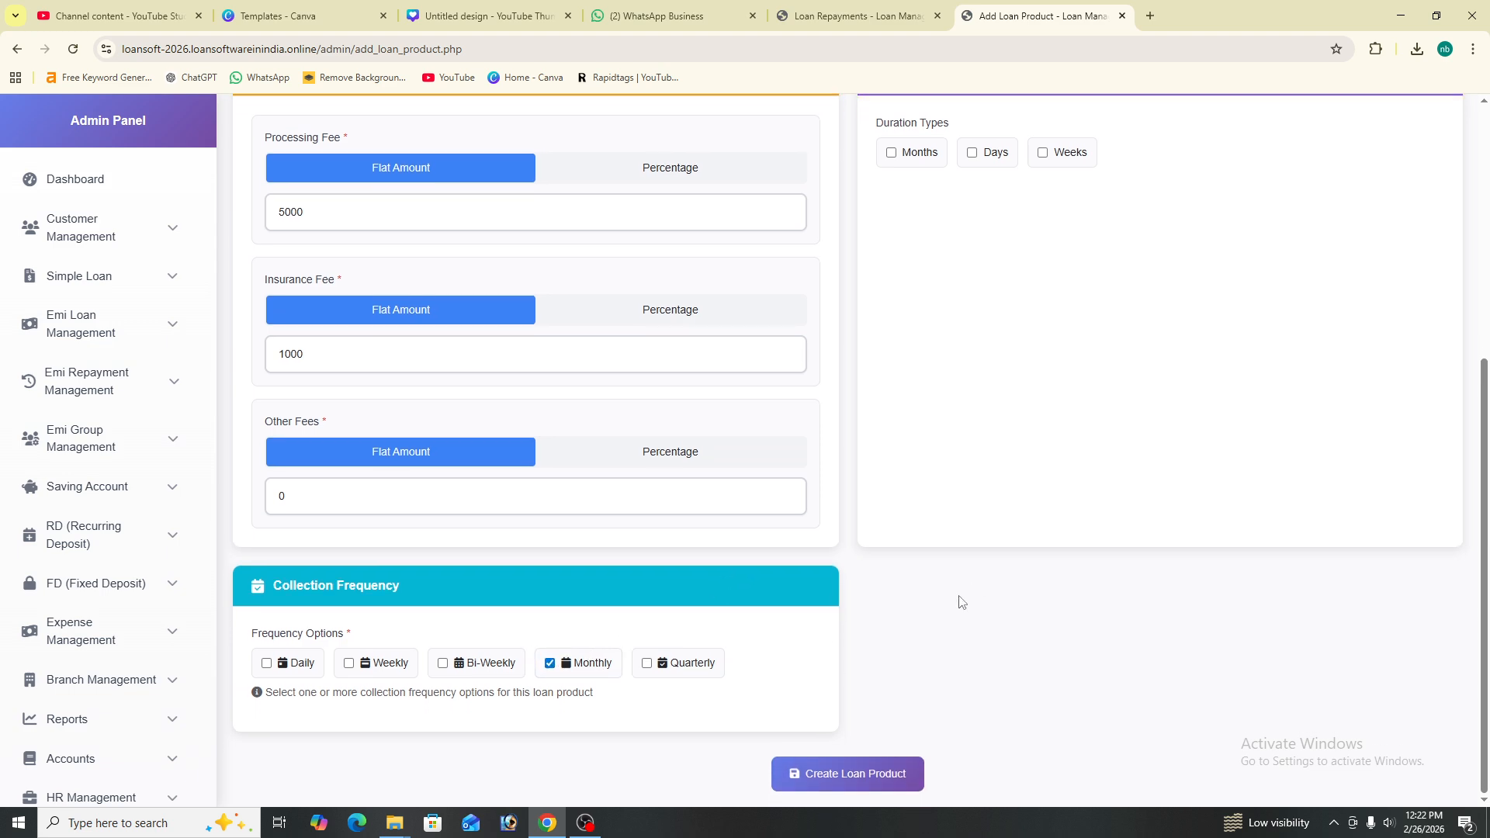
click(879, 786)
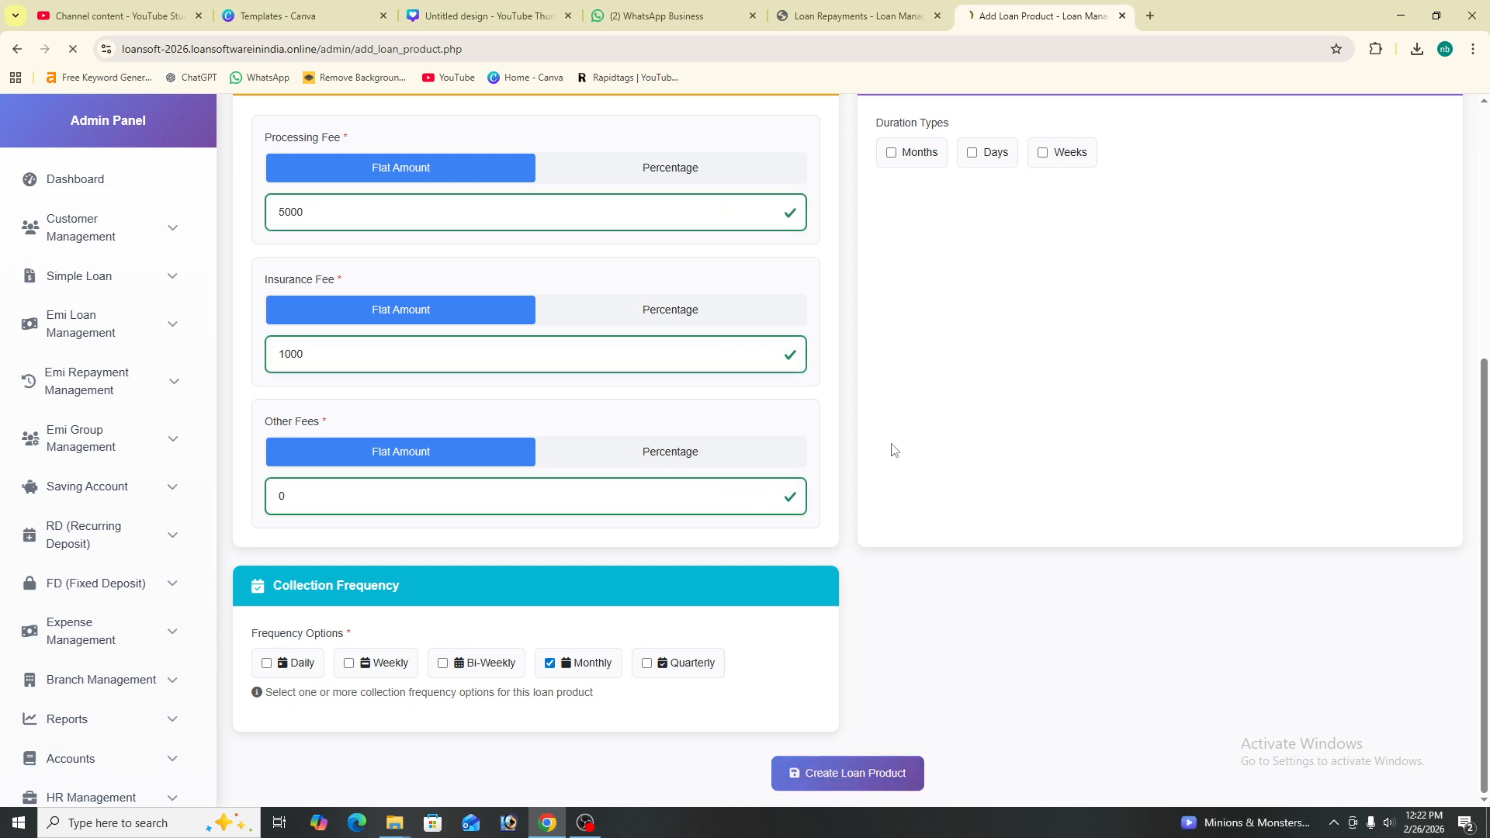
- Check the Home loan product's details and edit page, then return to Loan Products
drag(338, 554, 261, 554)
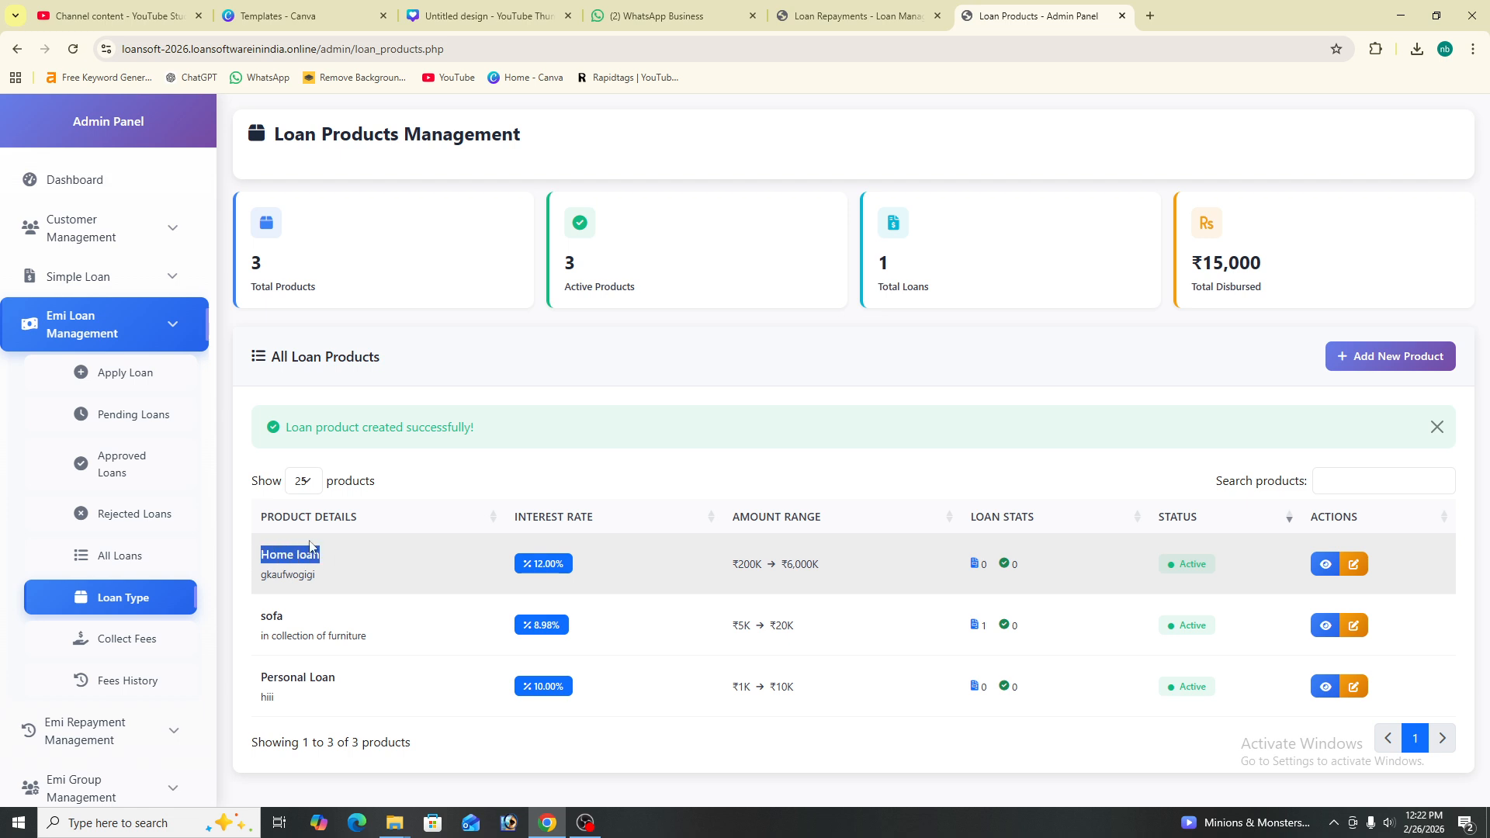
click(1328, 566)
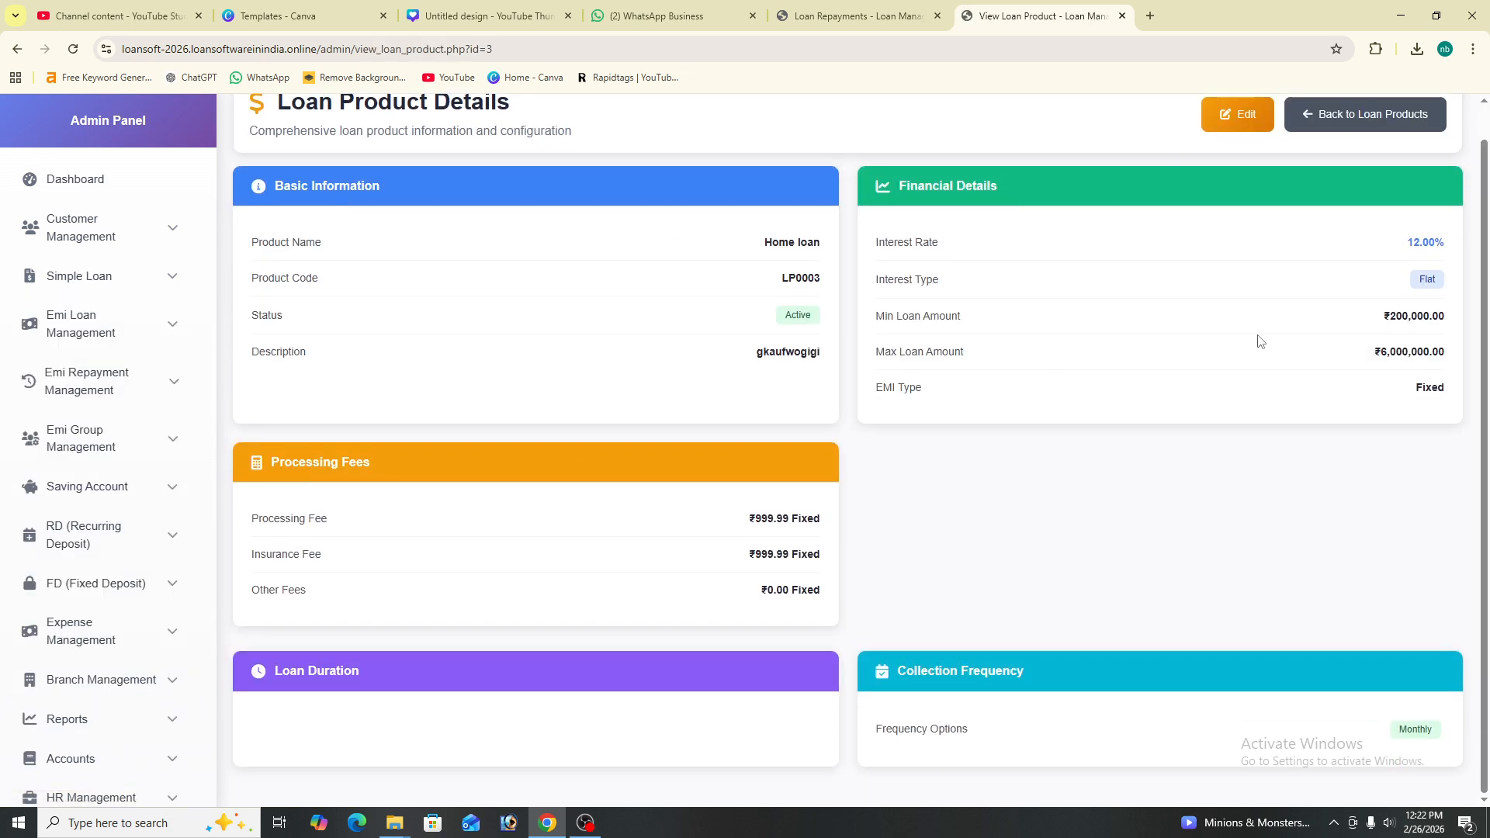
click(1367, 148)
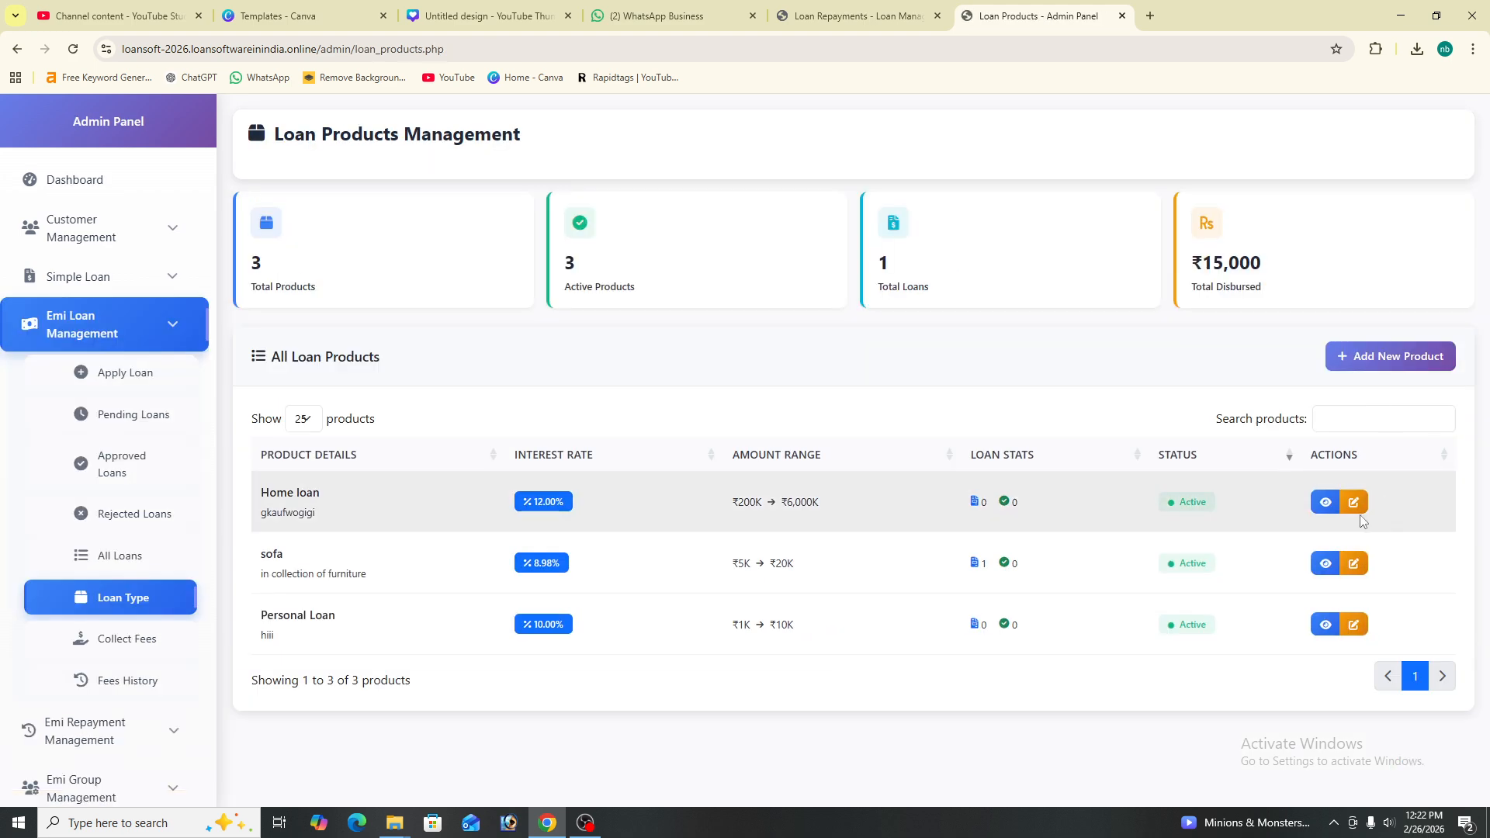
click(1359, 513)
scroll(776, 264, down, 5)
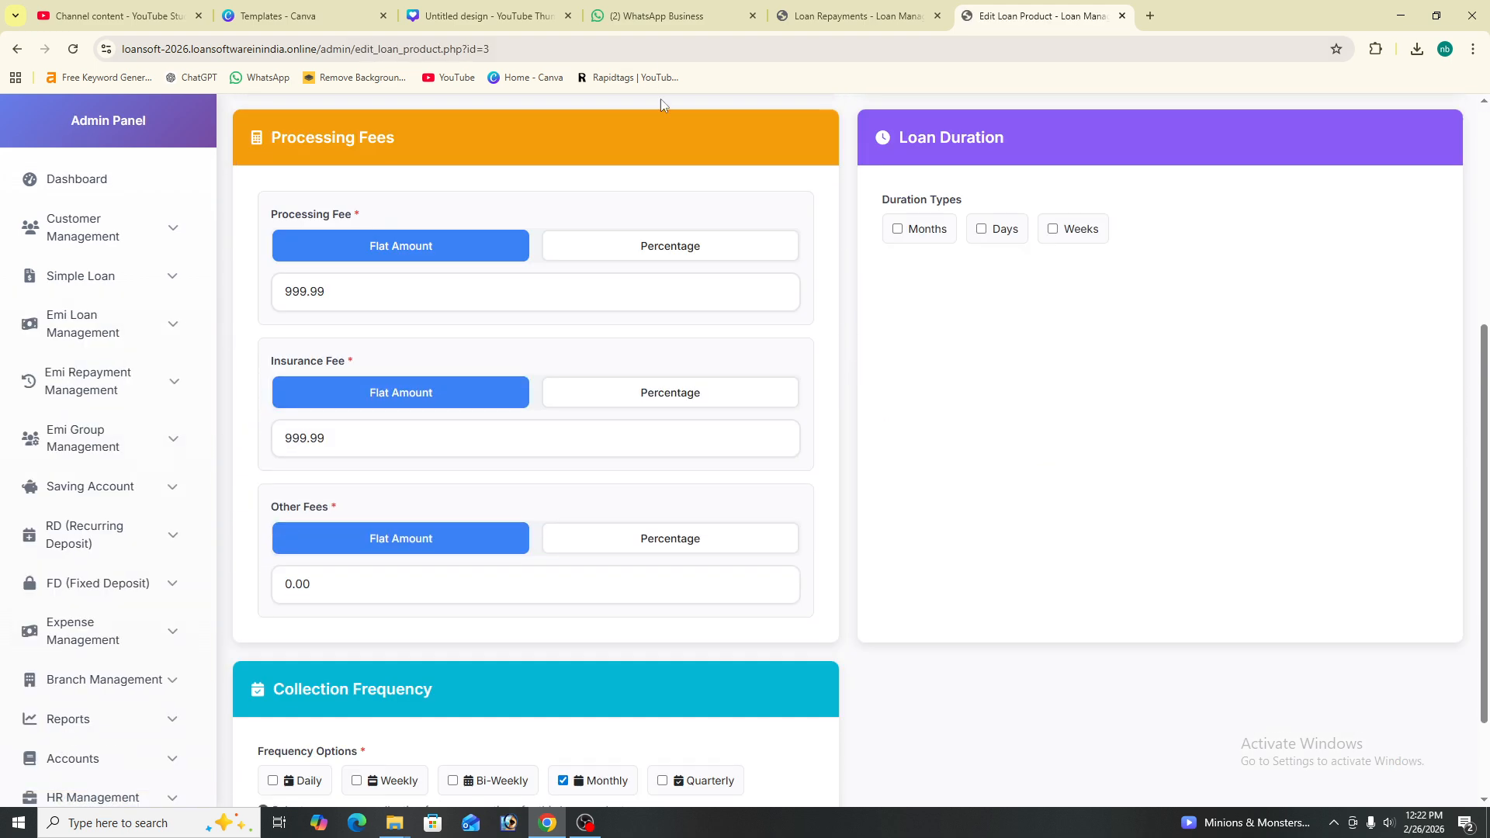
scroll(675, 101, up, 5)
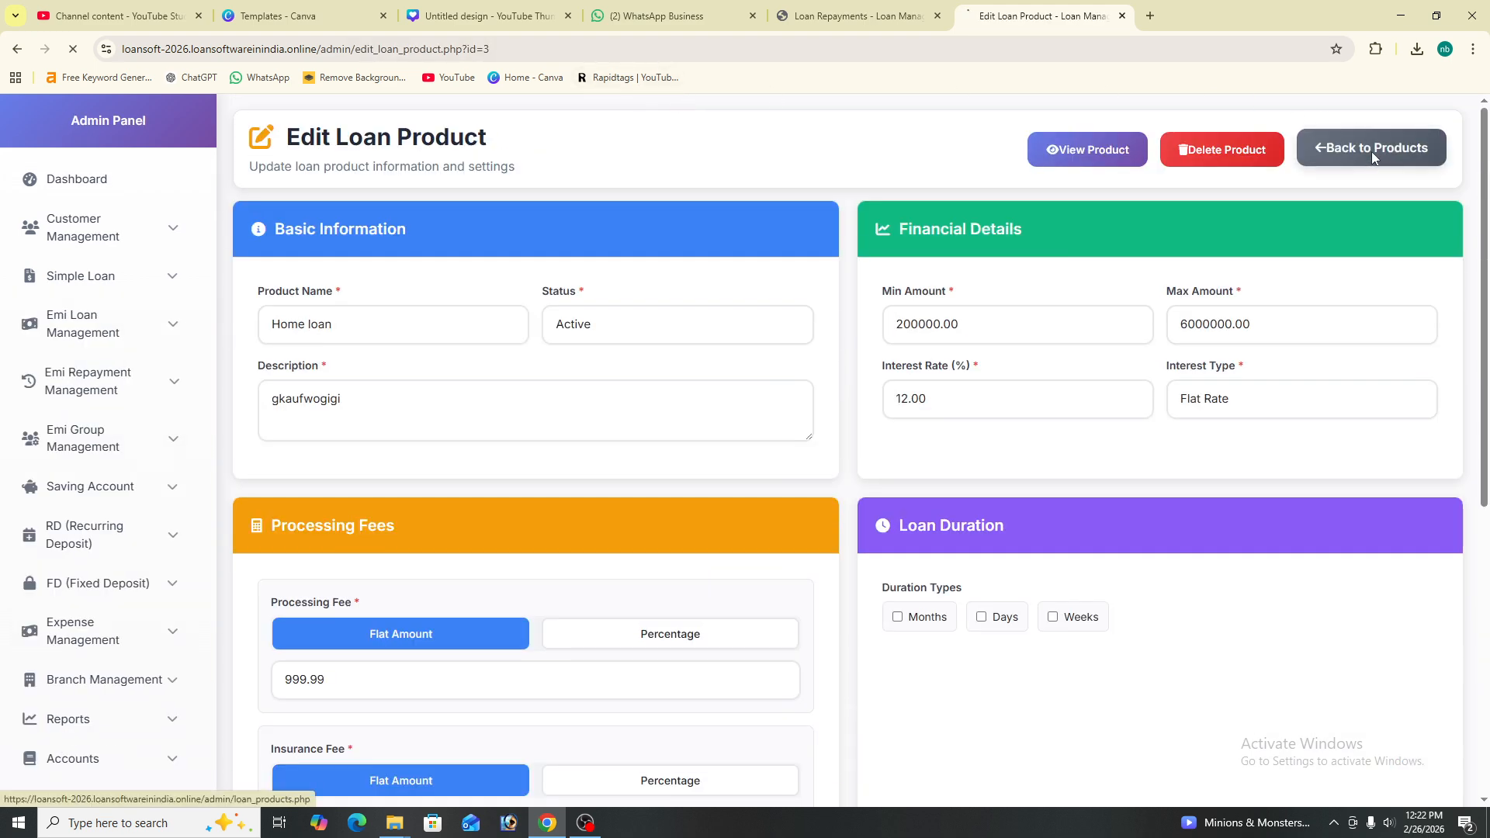
click(1375, 152)
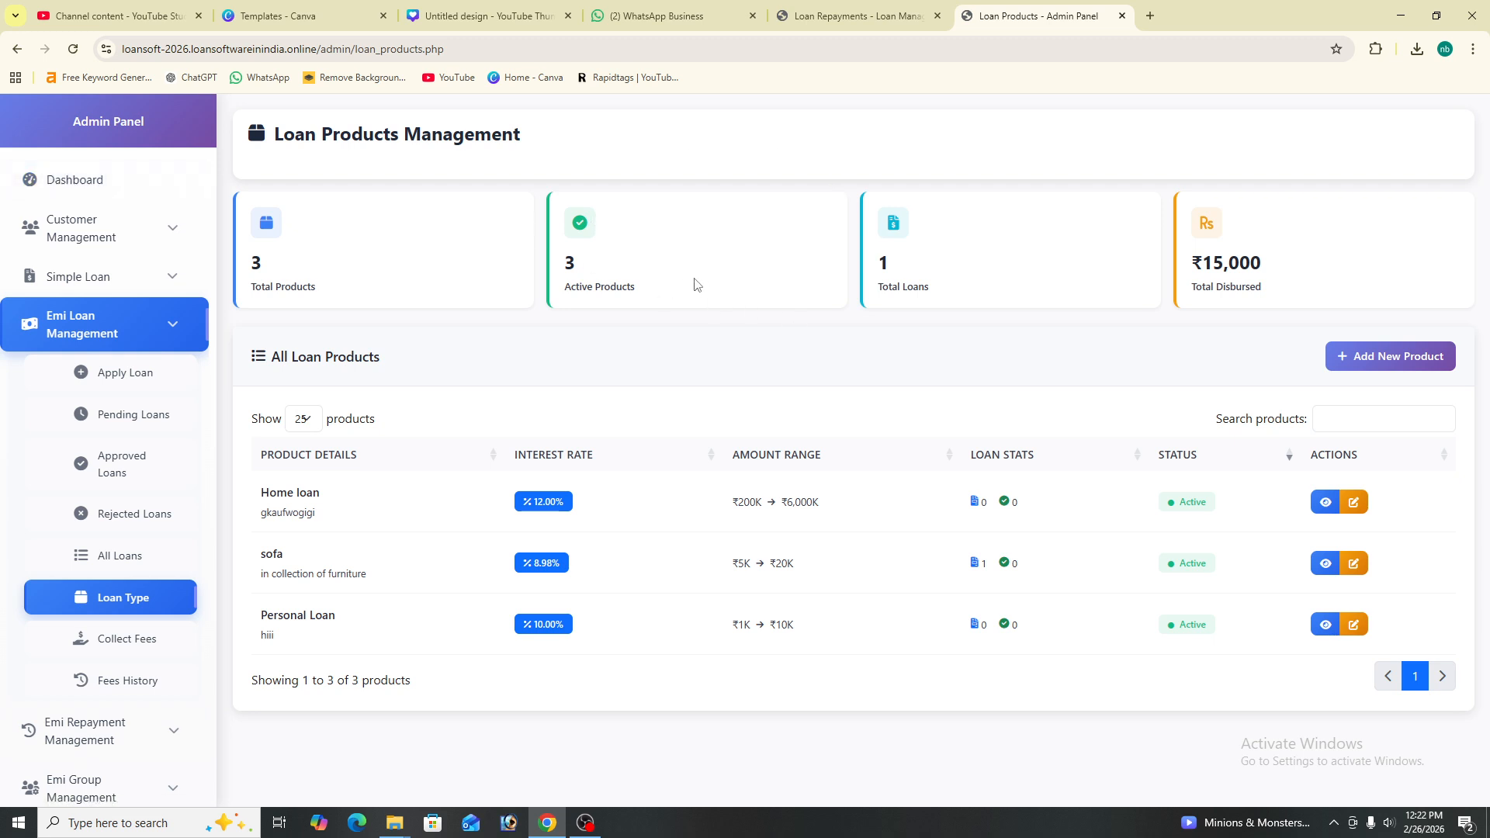
- Start a new loan application via Emi Loan Management > Apply Loan
scroll(147, 342, down, 1)
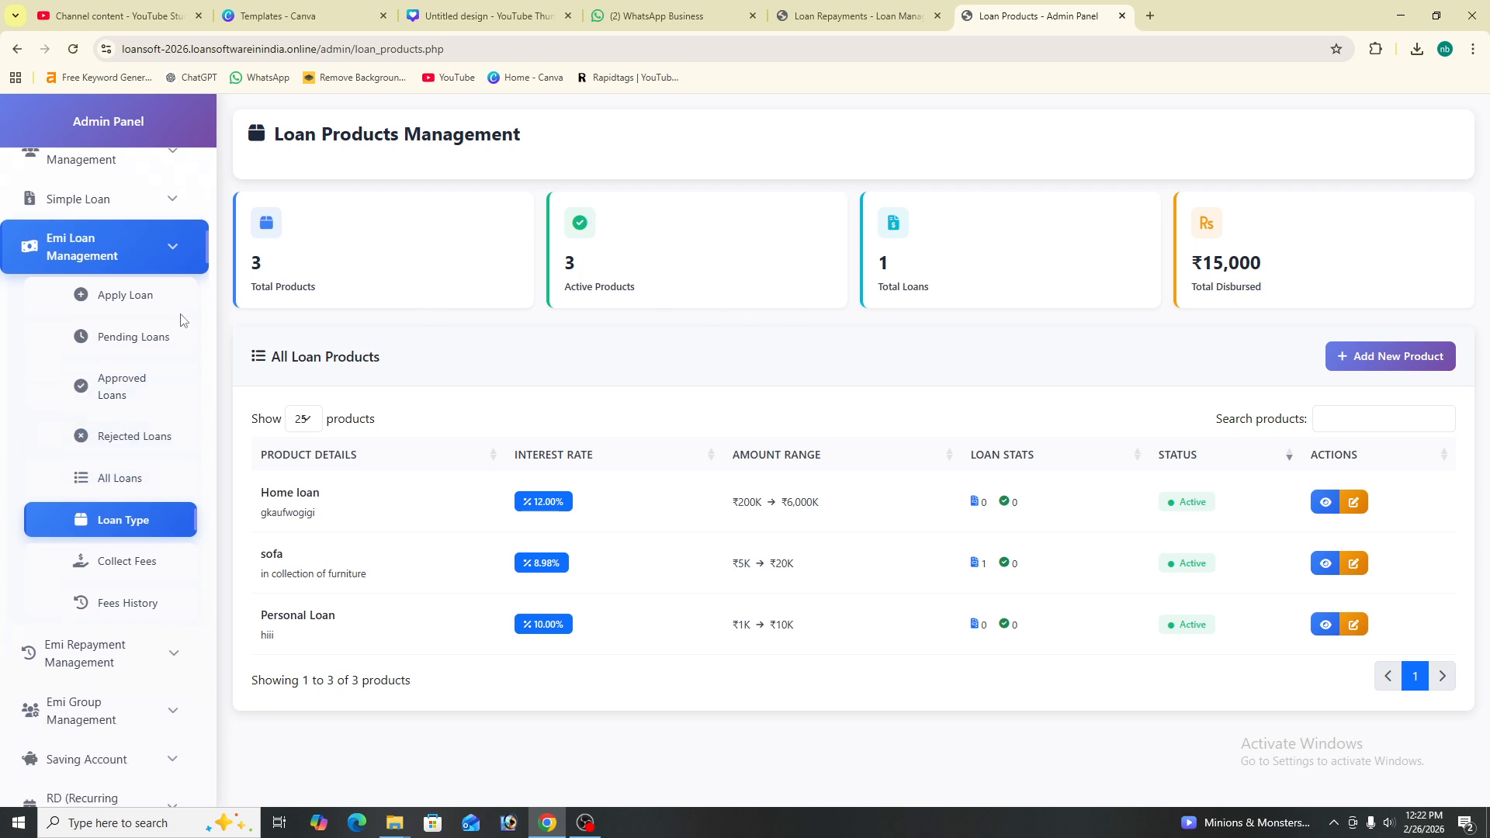
click(174, 310)
click(454, 332)
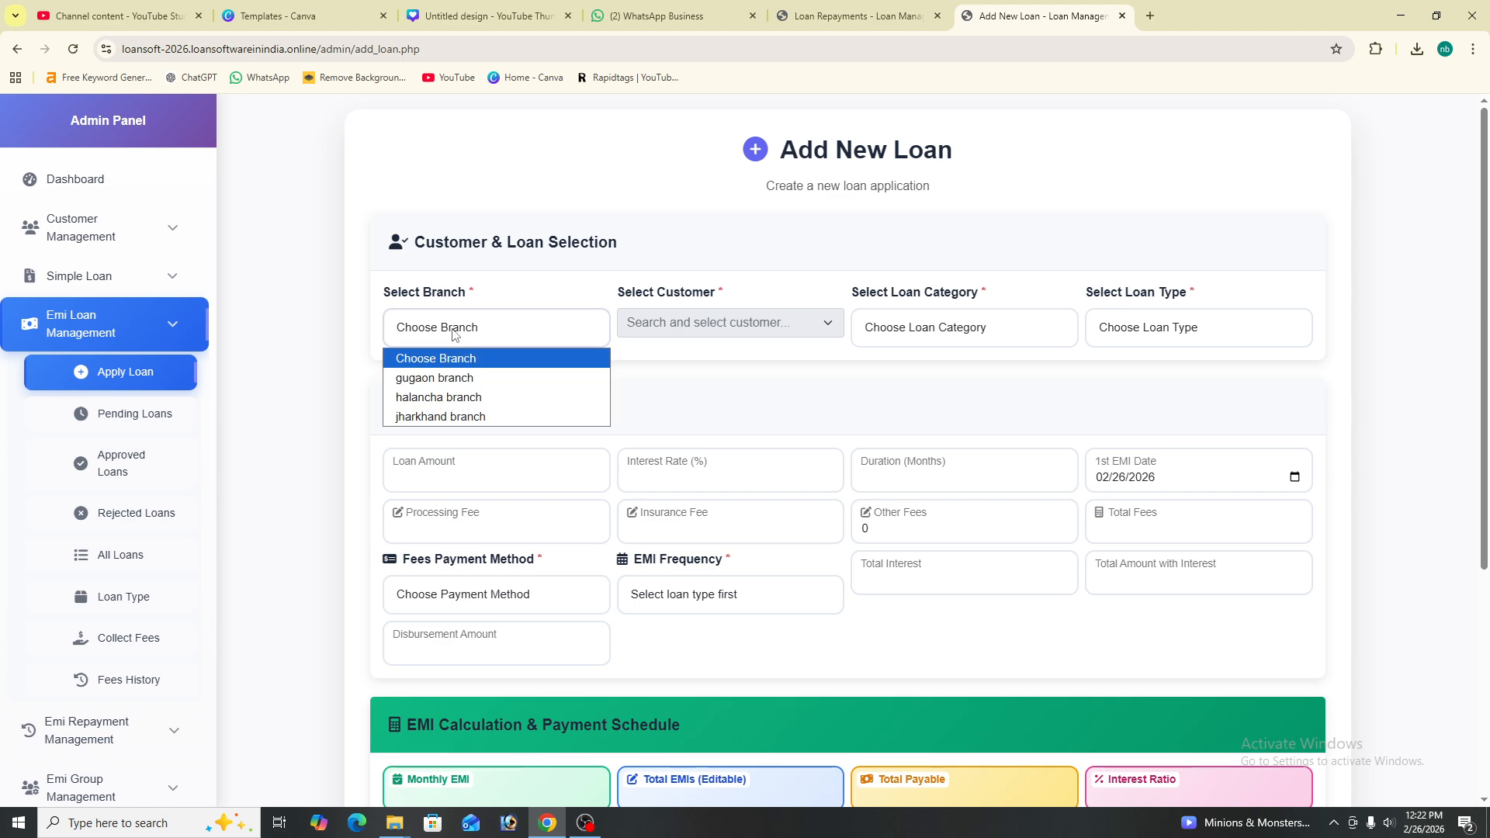
- Fill in gugaon branch, the customer, Personal Loan (replacing Mortgage Loan) and Home loan (12.00%)
click(512, 376)
click(659, 330)
click(676, 404)
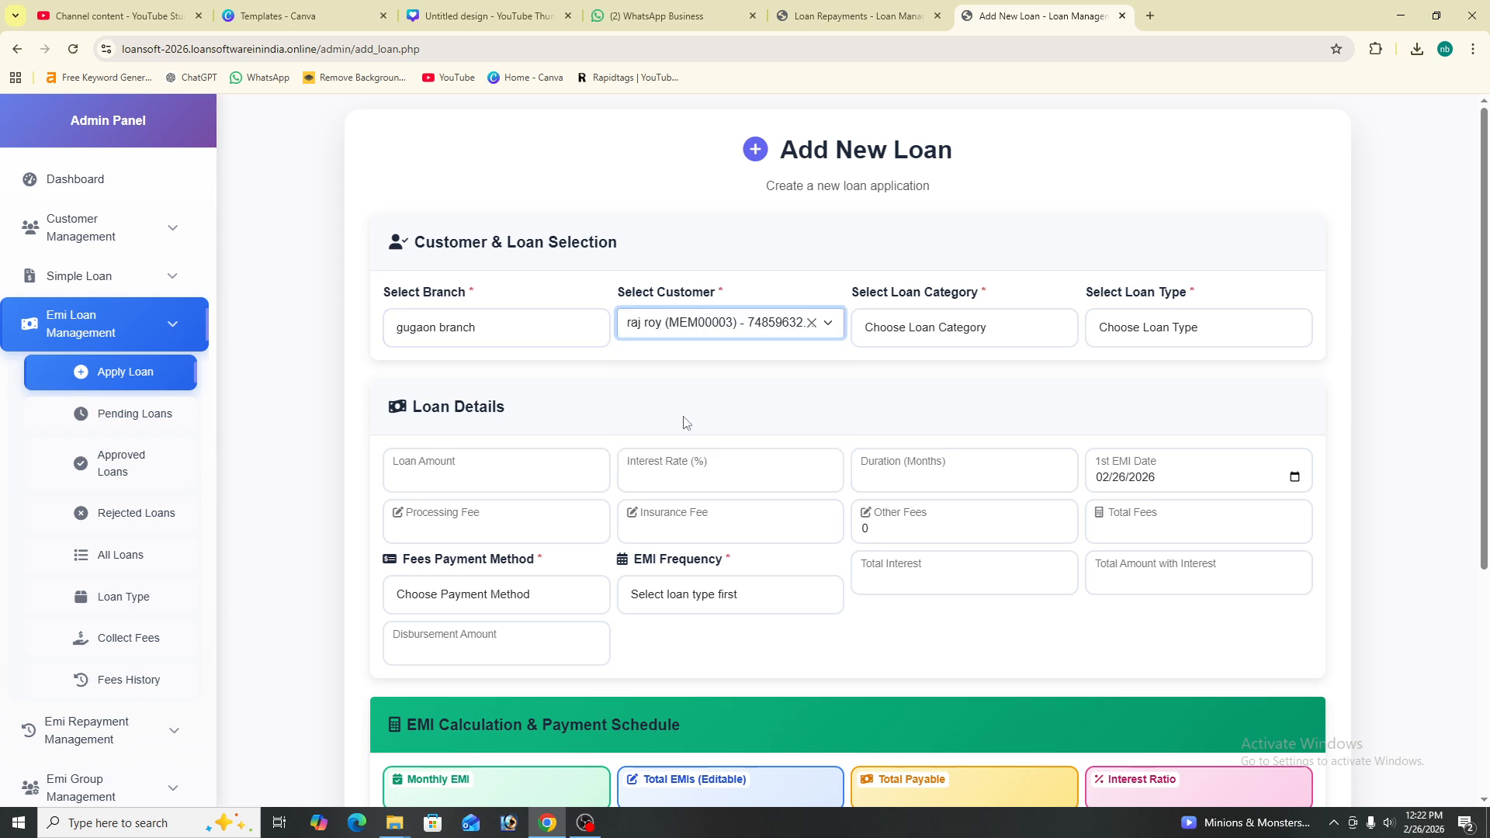
click(958, 328)
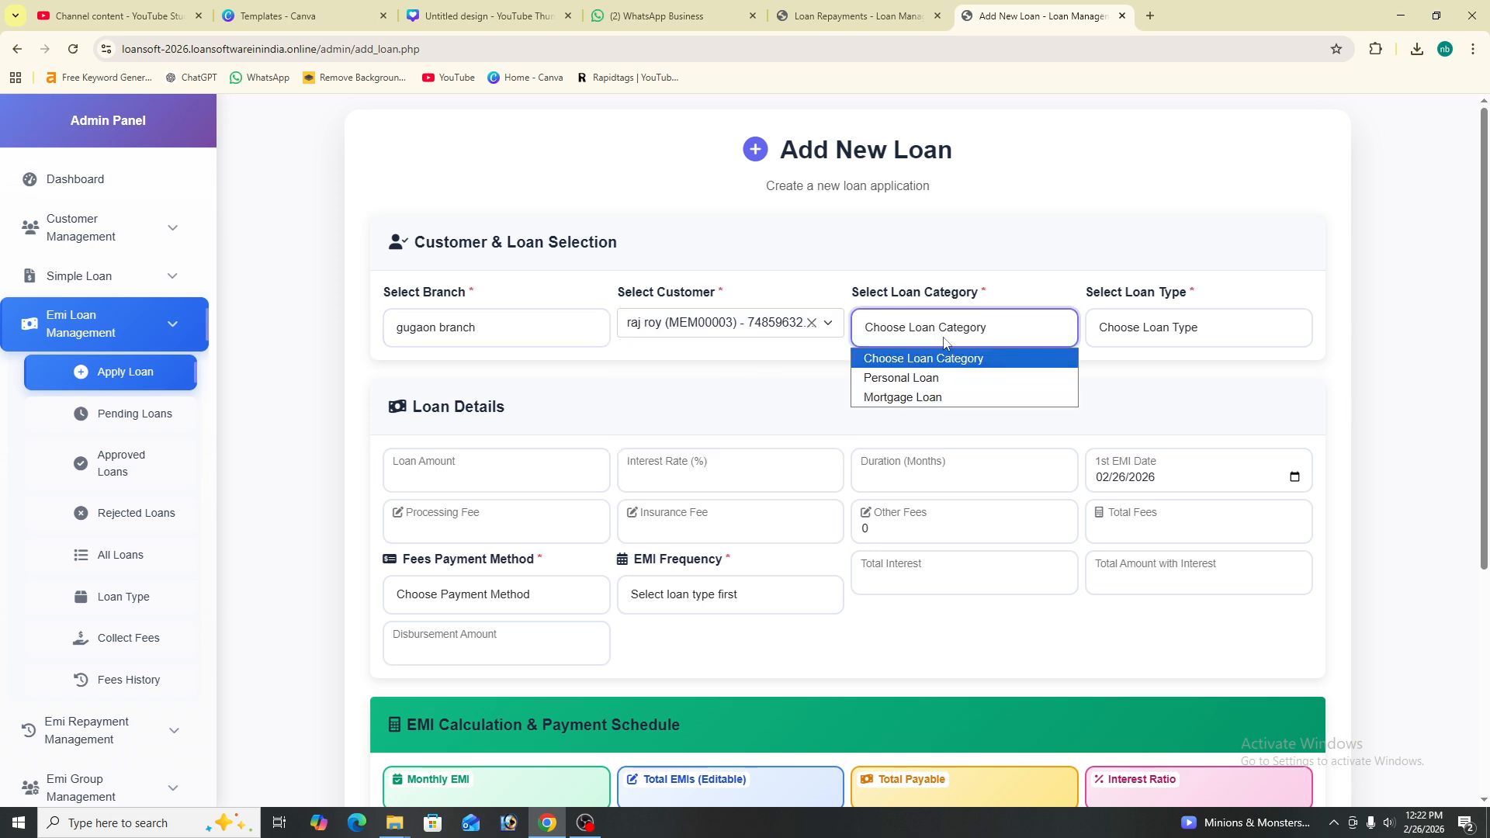
click(931, 398)
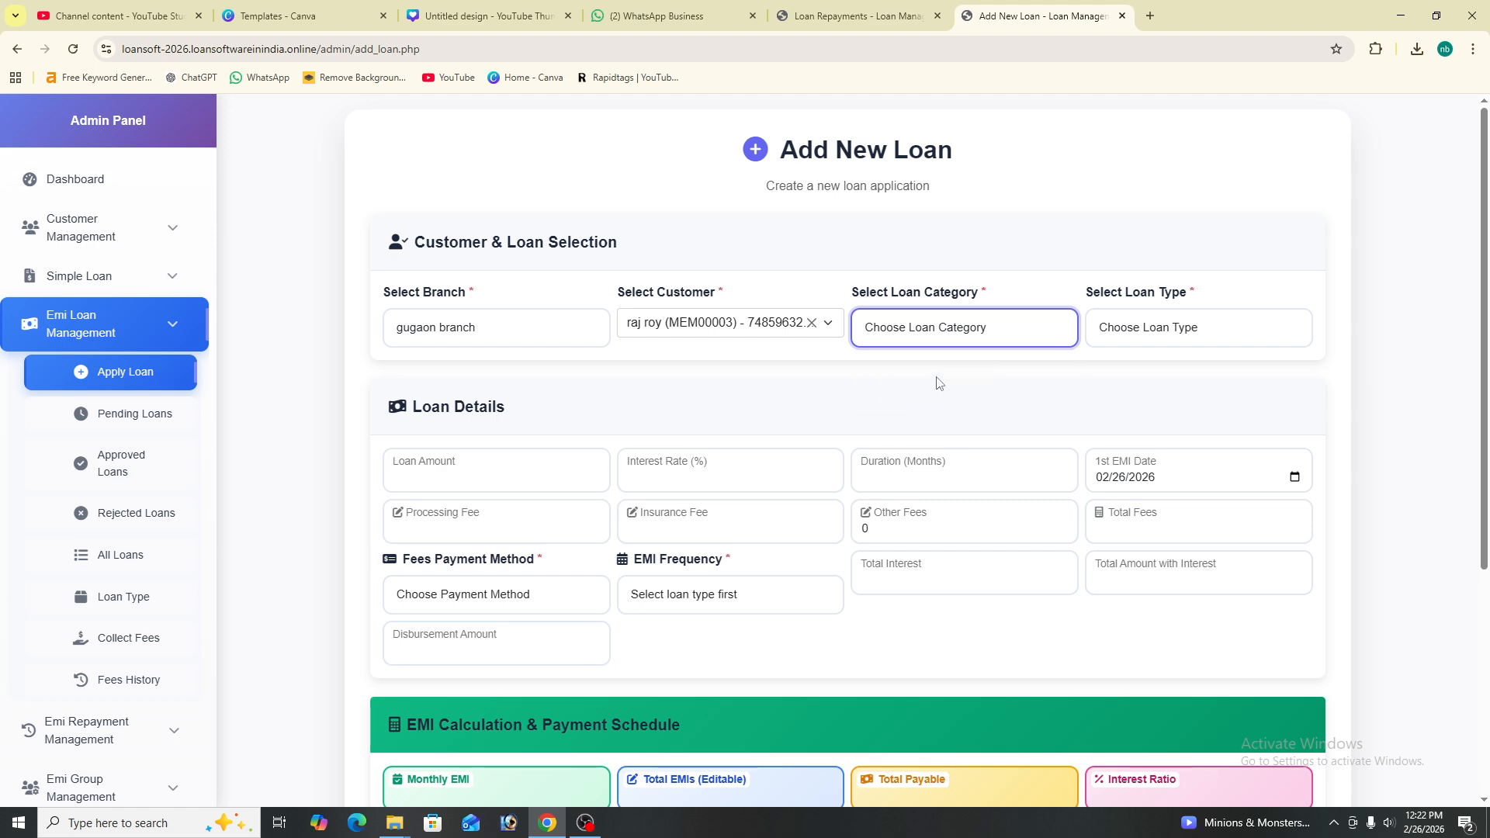
click(935, 335)
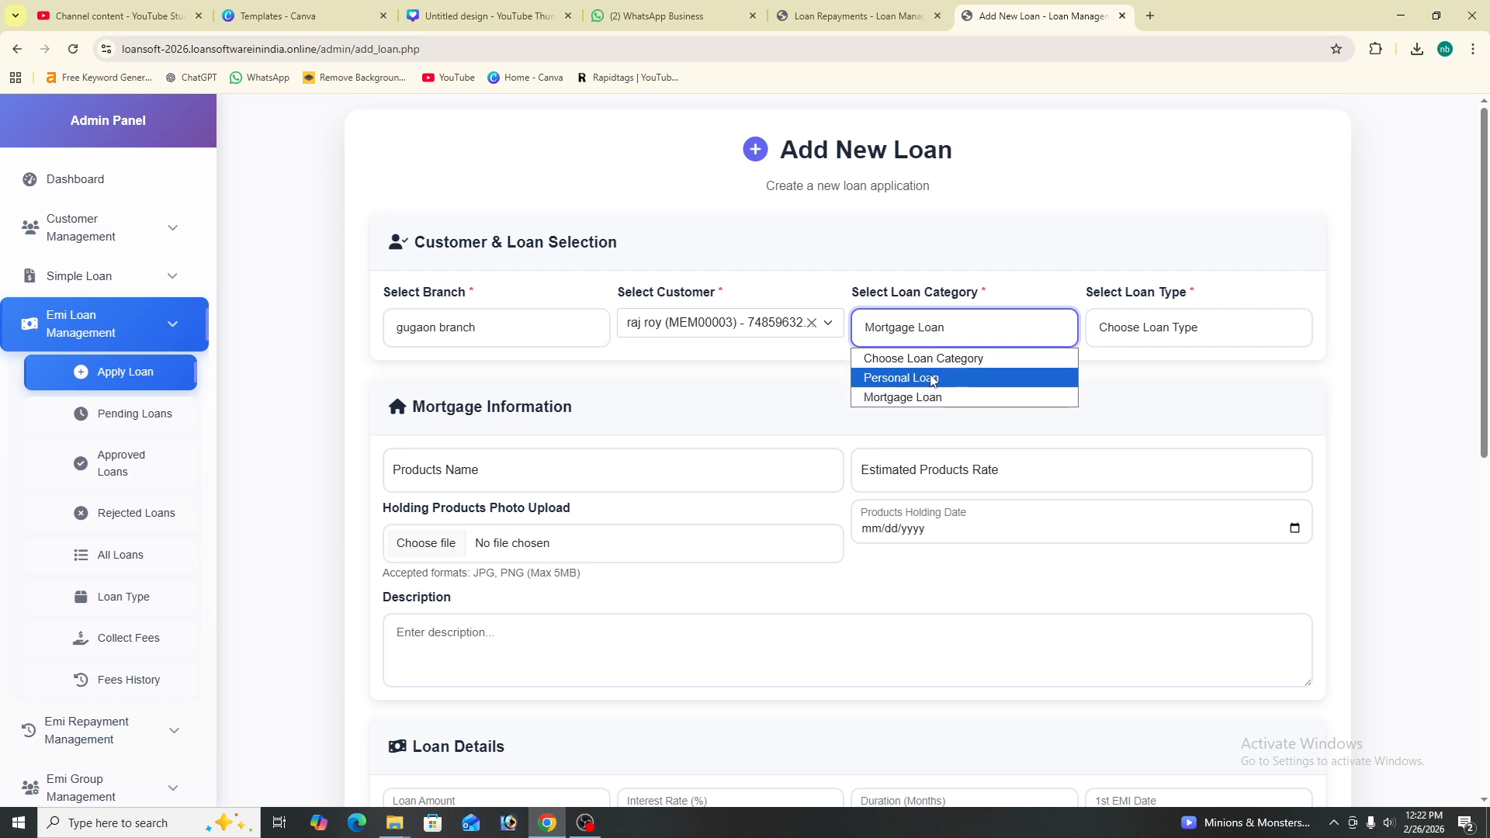
click(932, 379)
click(1147, 341)
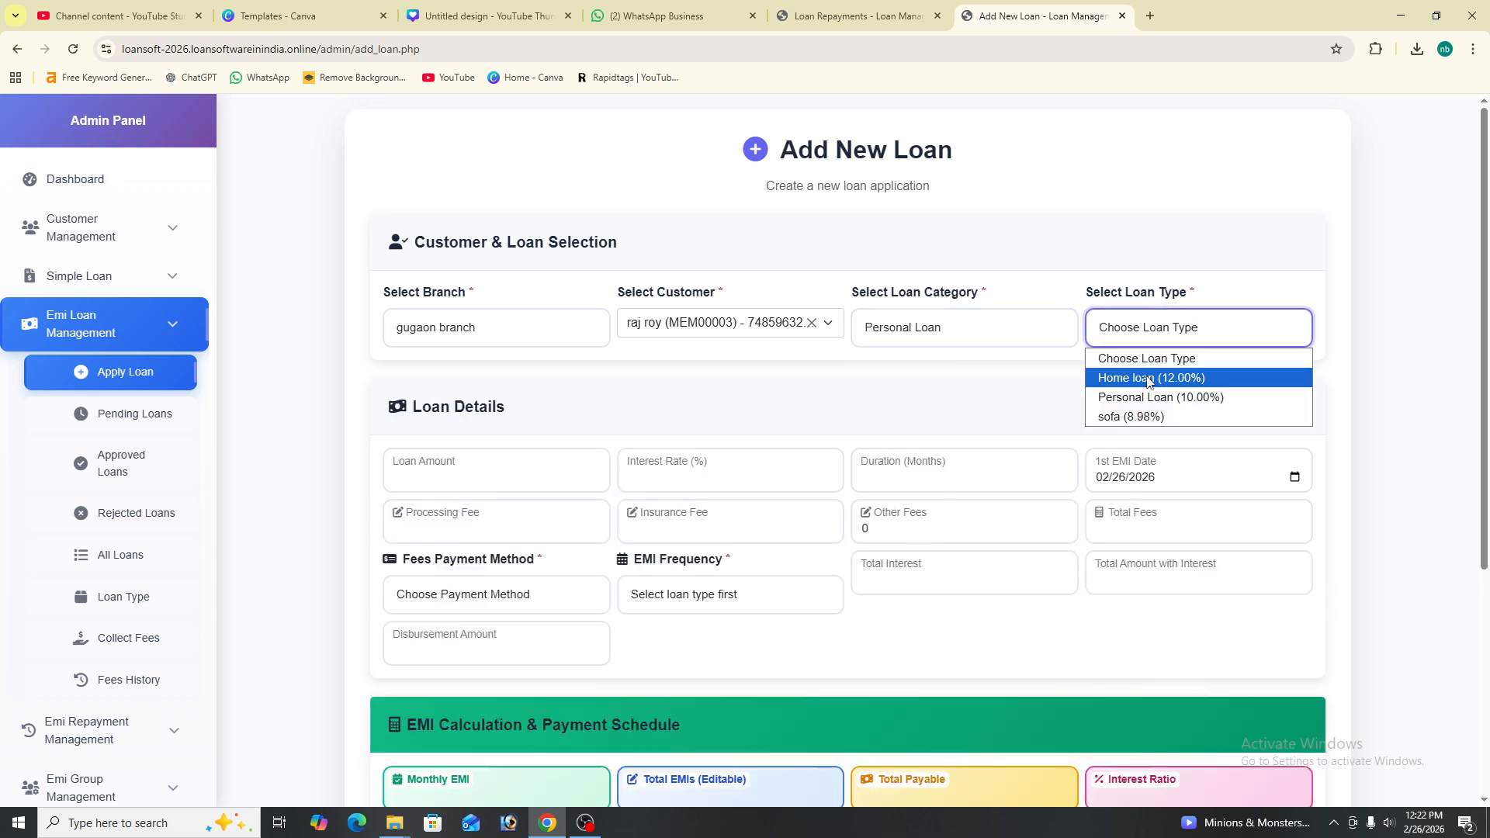
click(1149, 379)
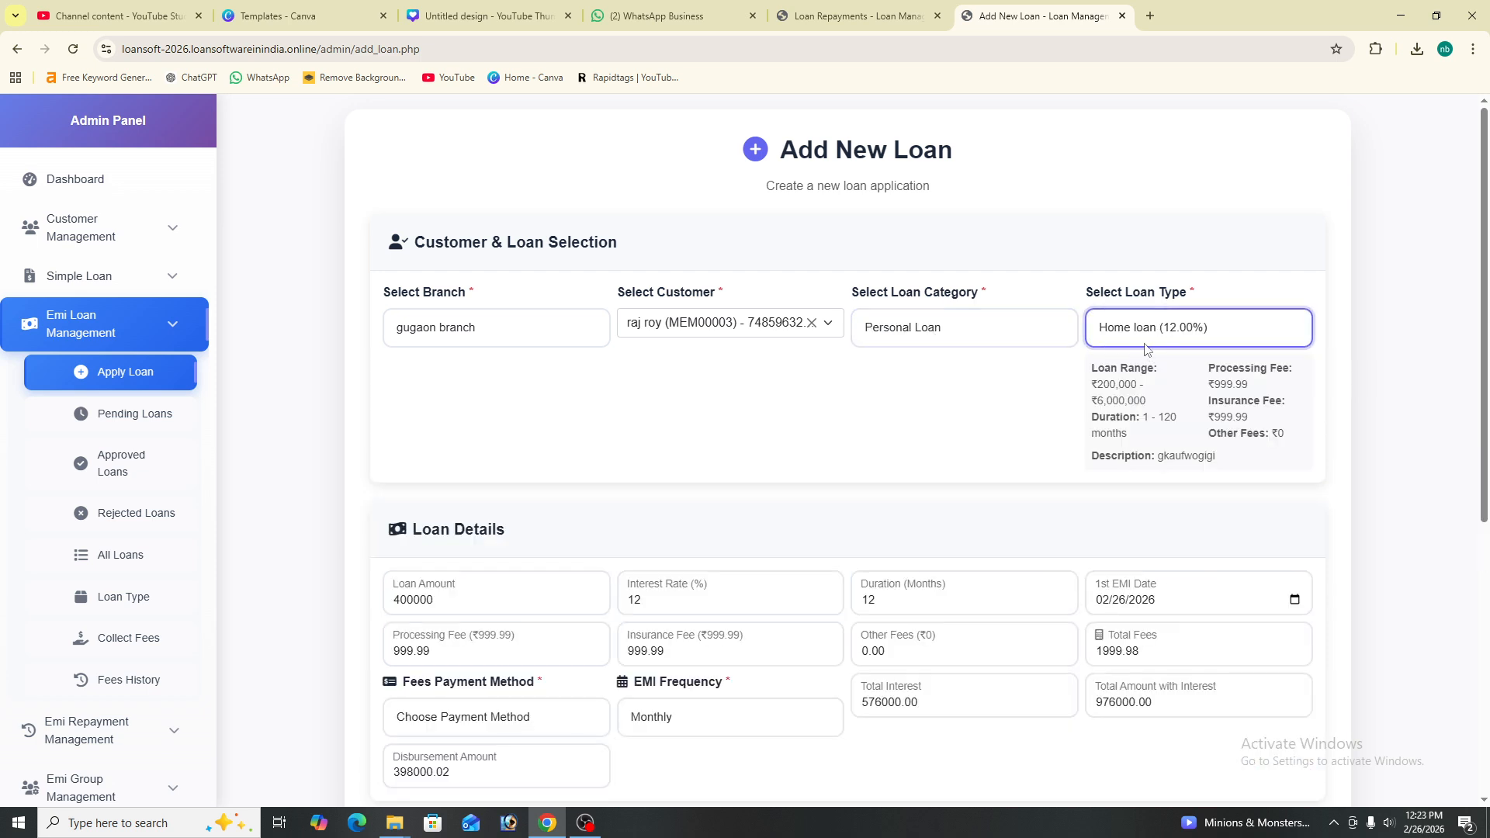
- Change the loan amount to 800000, interest rate to 15 and duration to 60 months
scroll(1195, 401, down, 3)
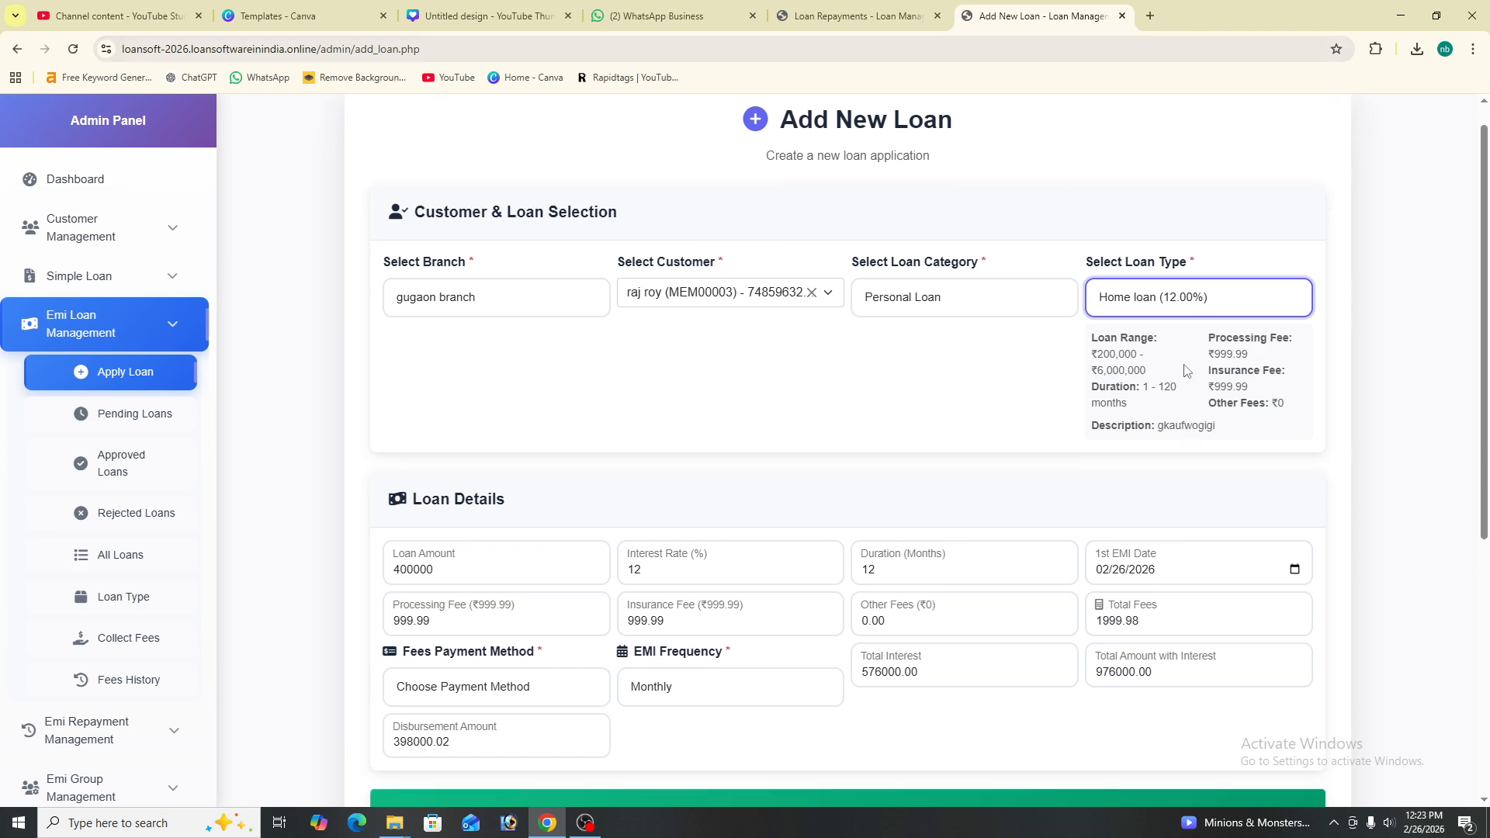
scroll(520, 521, down, 1)
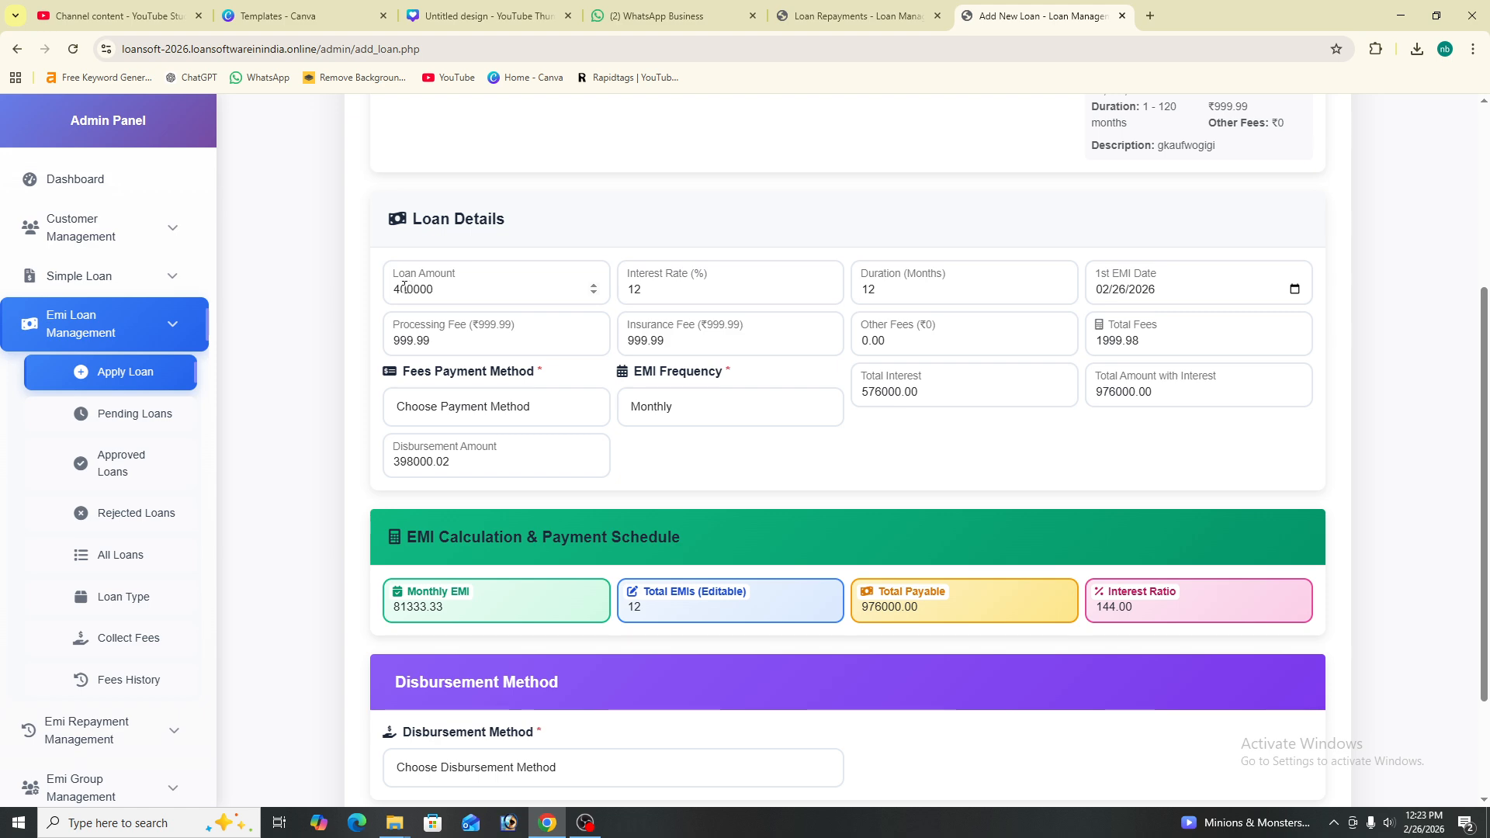
click(403, 286)
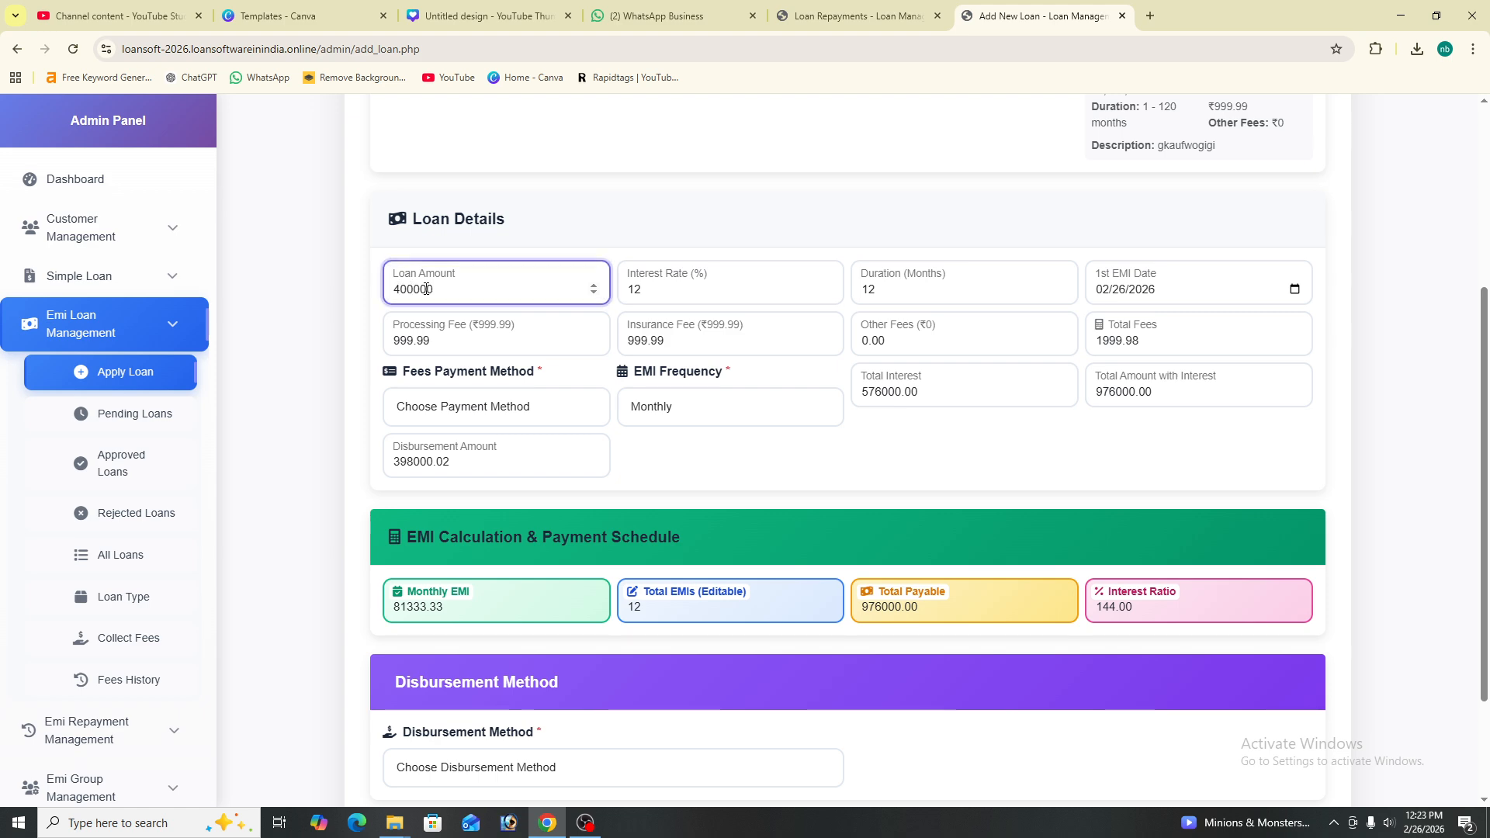
key(BackSpace)
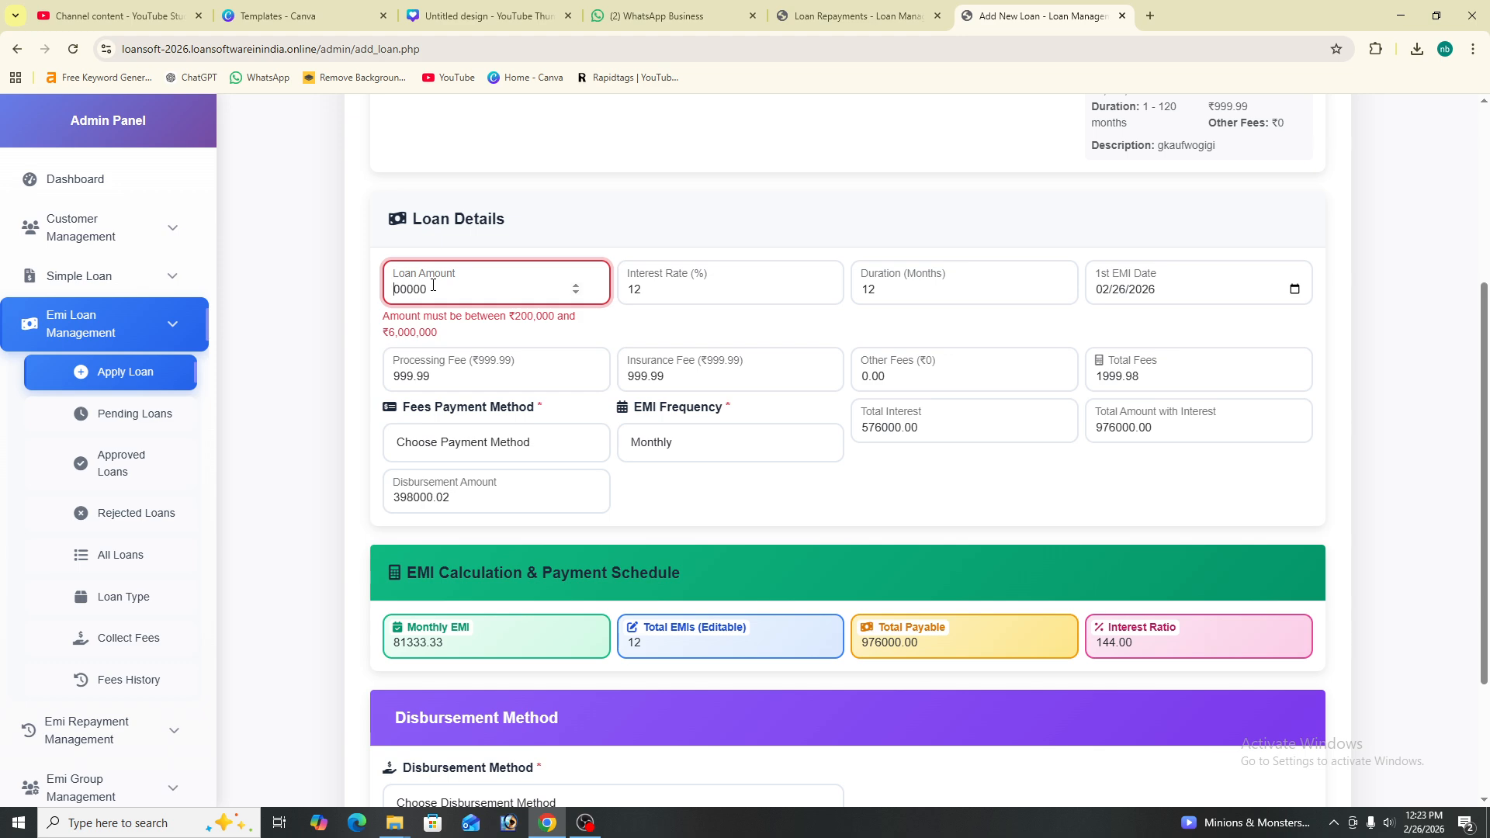
text(8)
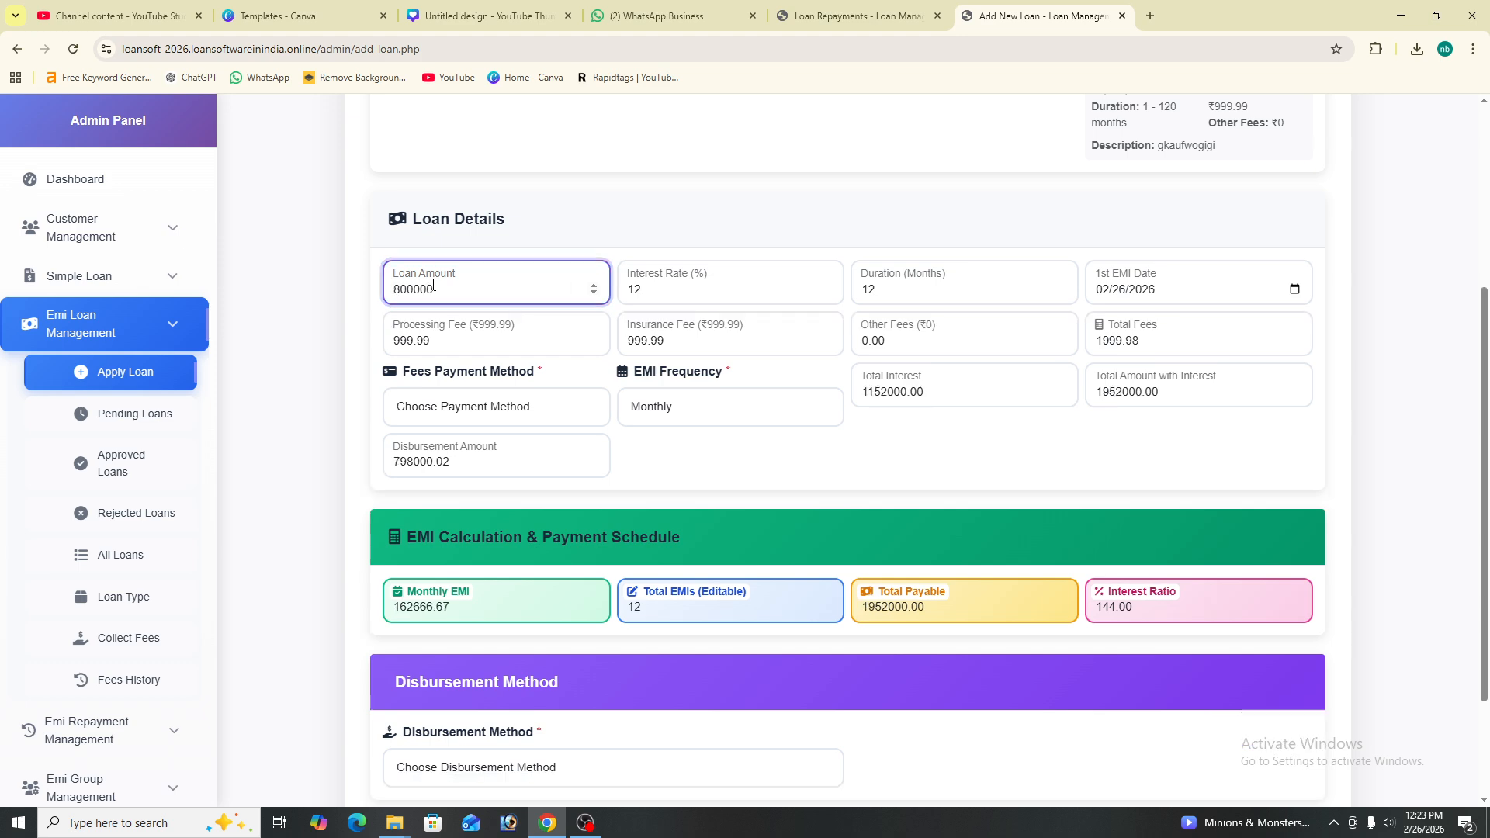
click(676, 295)
key(BackSpace)
key(BackSpace)
text(15)
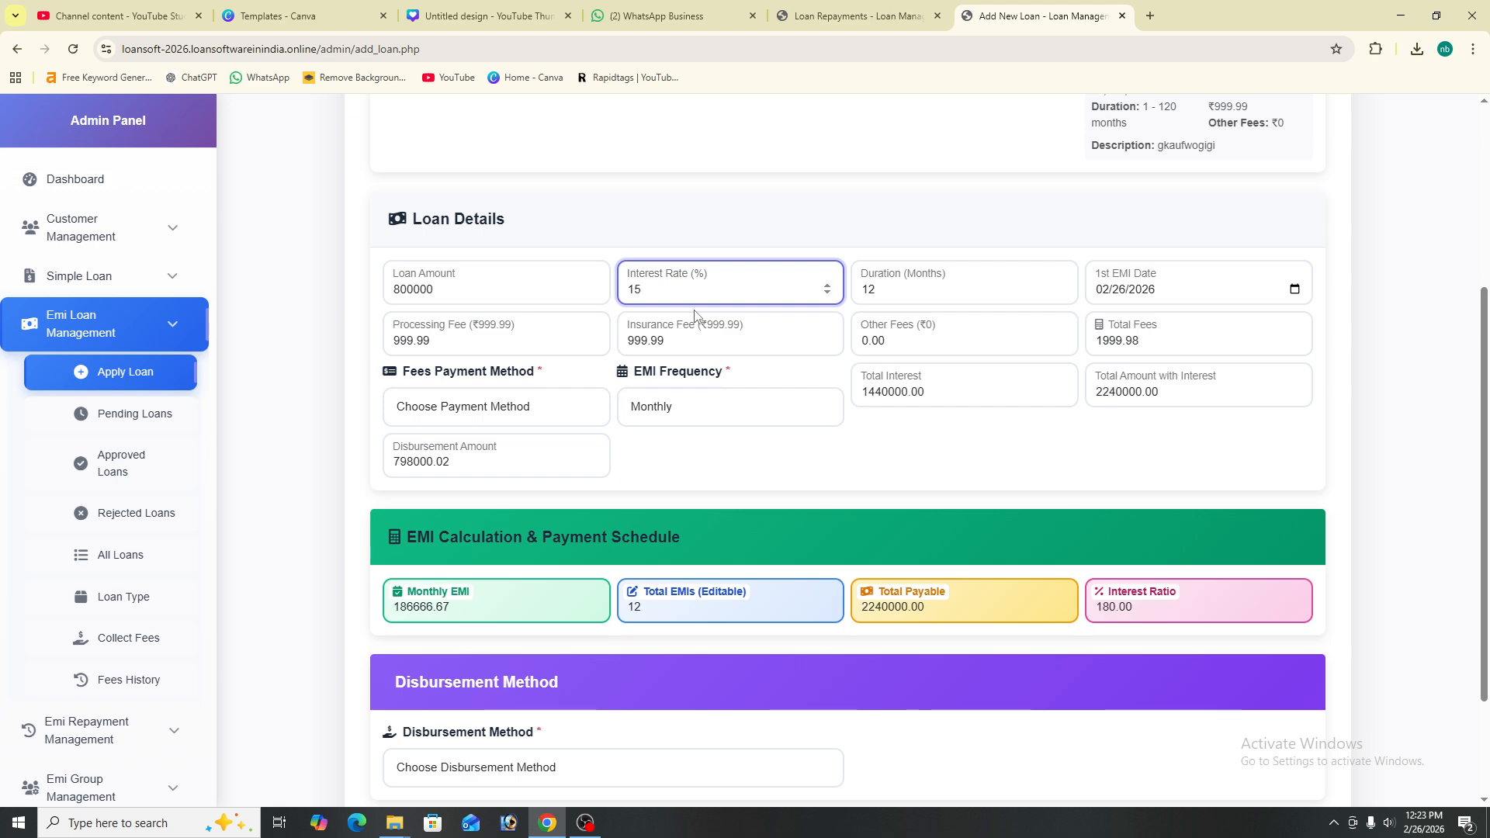
click(933, 291)
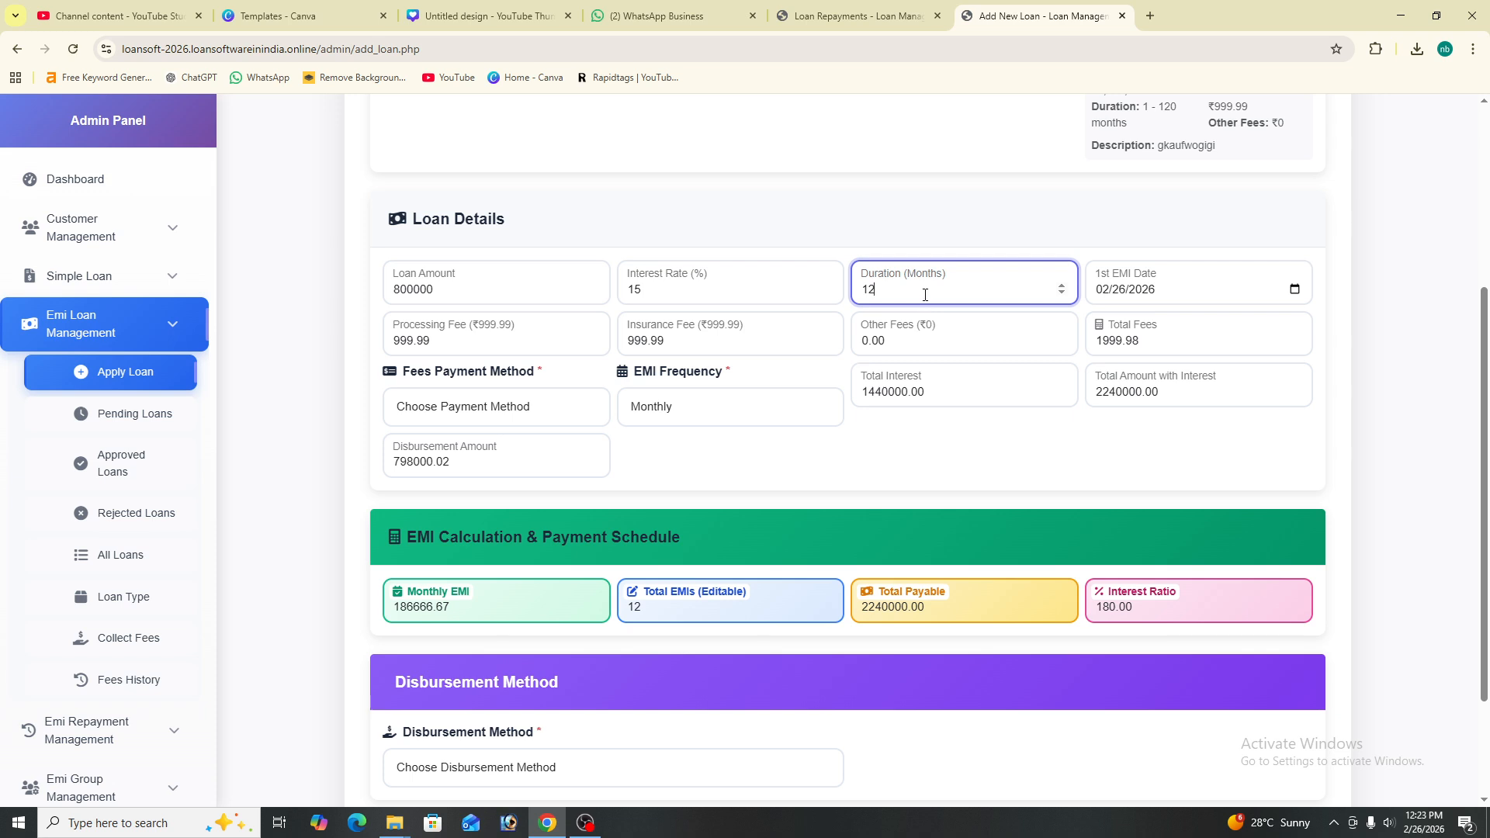
key(BackSpace)
key(BackSpace)
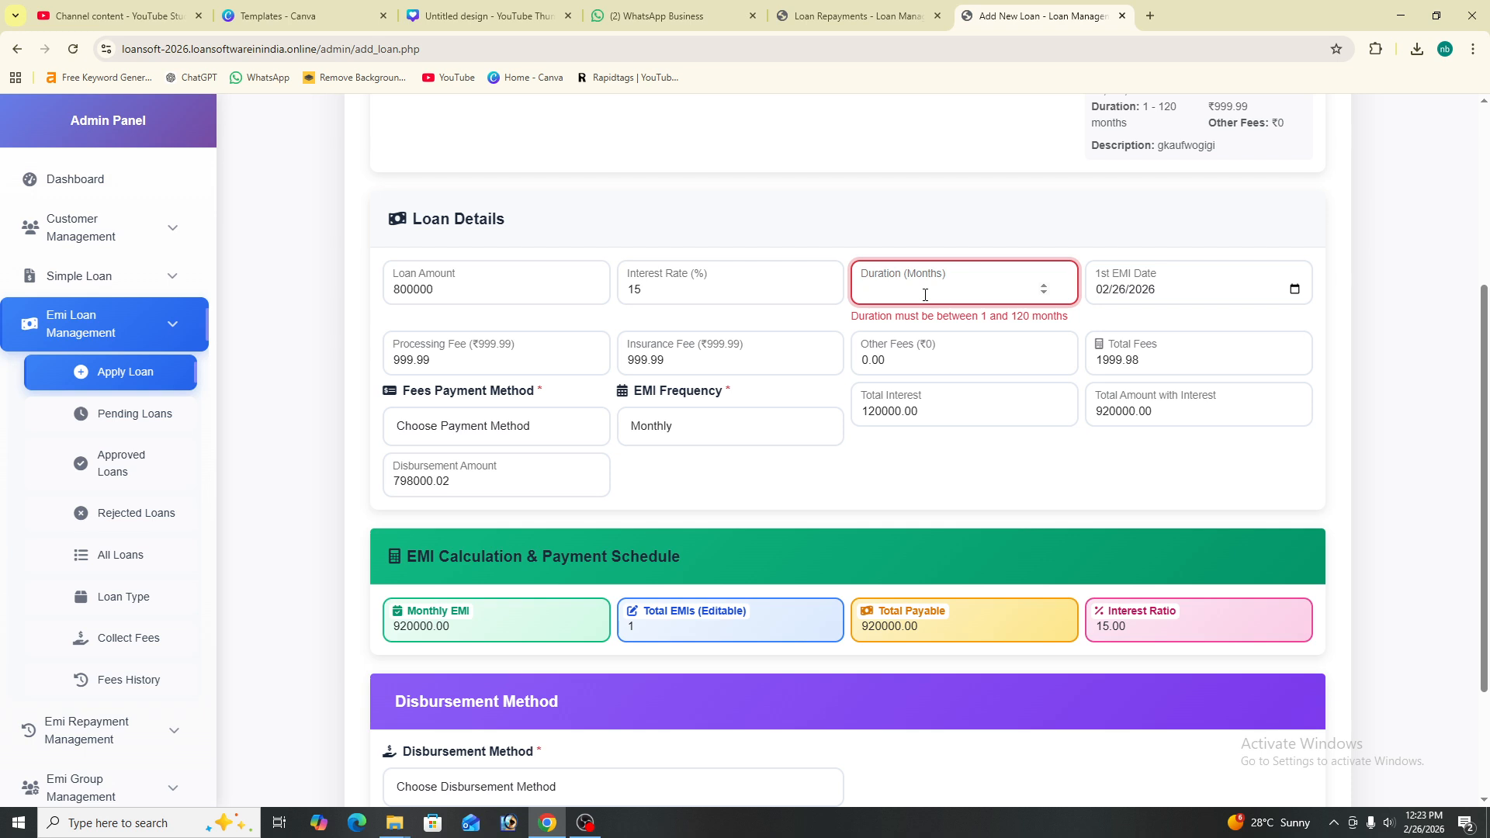
text(60)
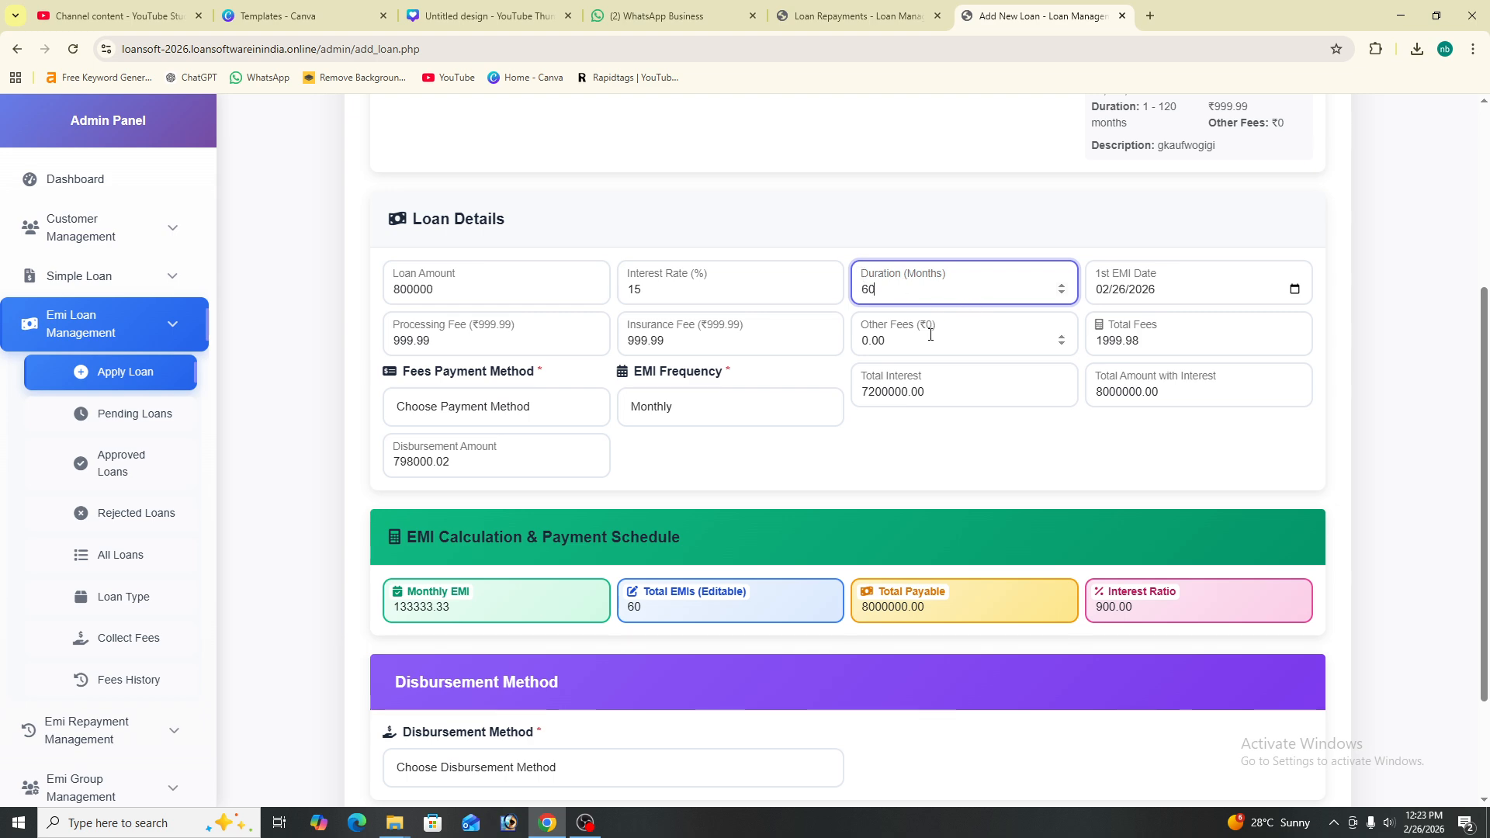
scroll(393, 257, down, 1)
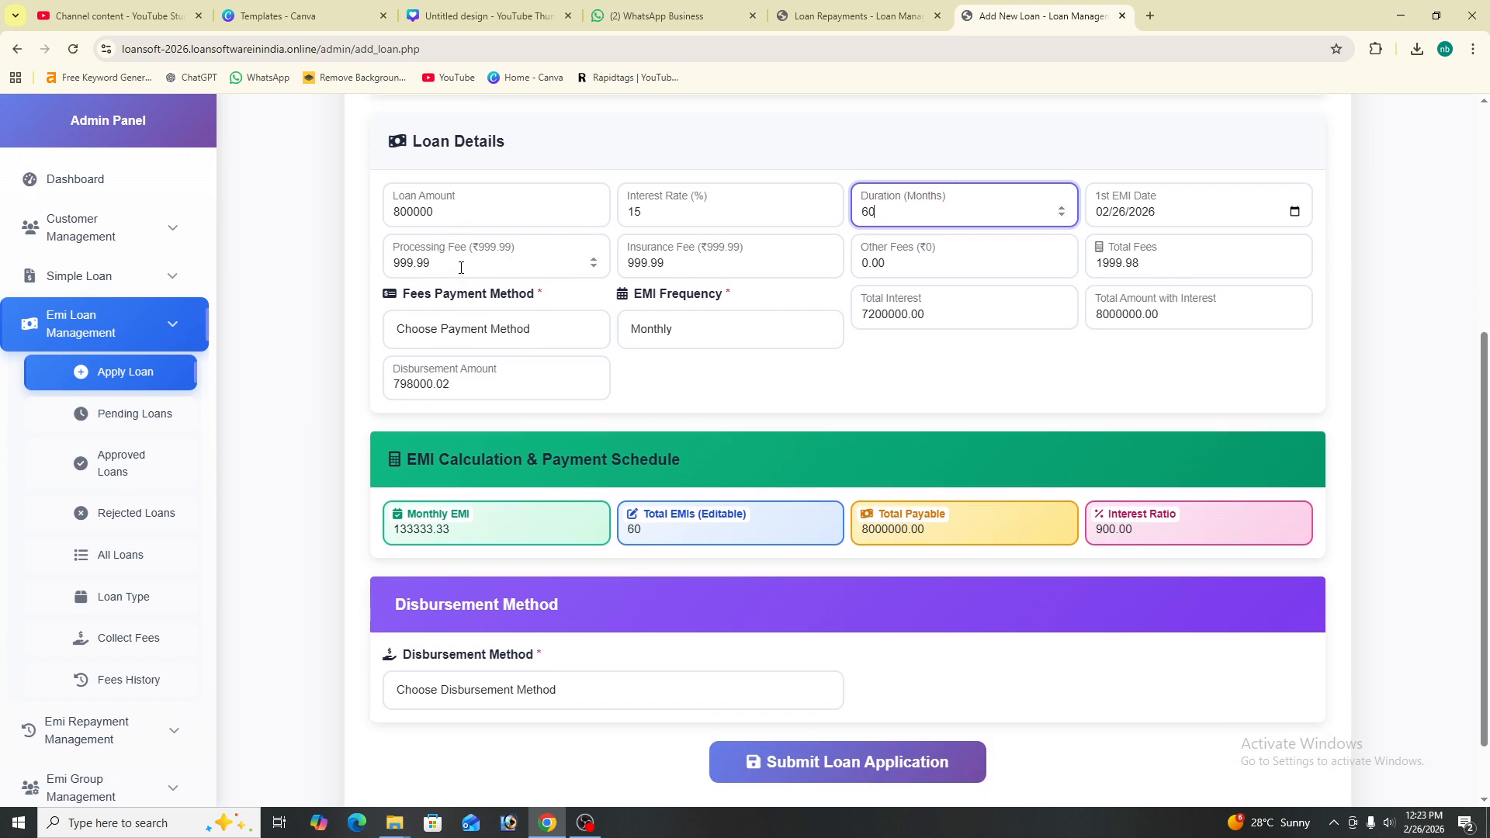
- Set fees to 'Customer Pays Separately' and keep the EMI frequency Monthly
click(438, 261)
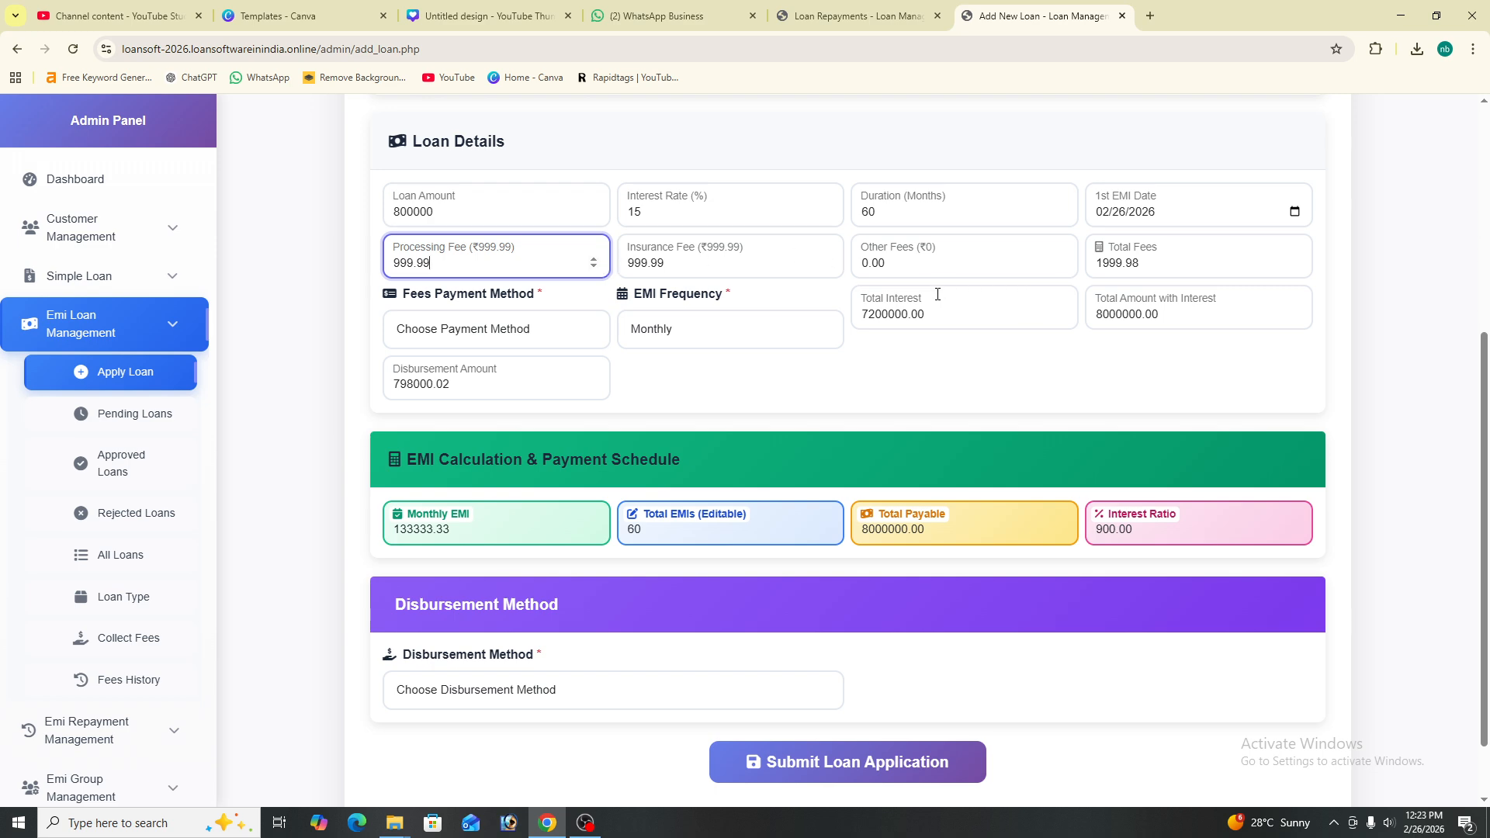
click(542, 335)
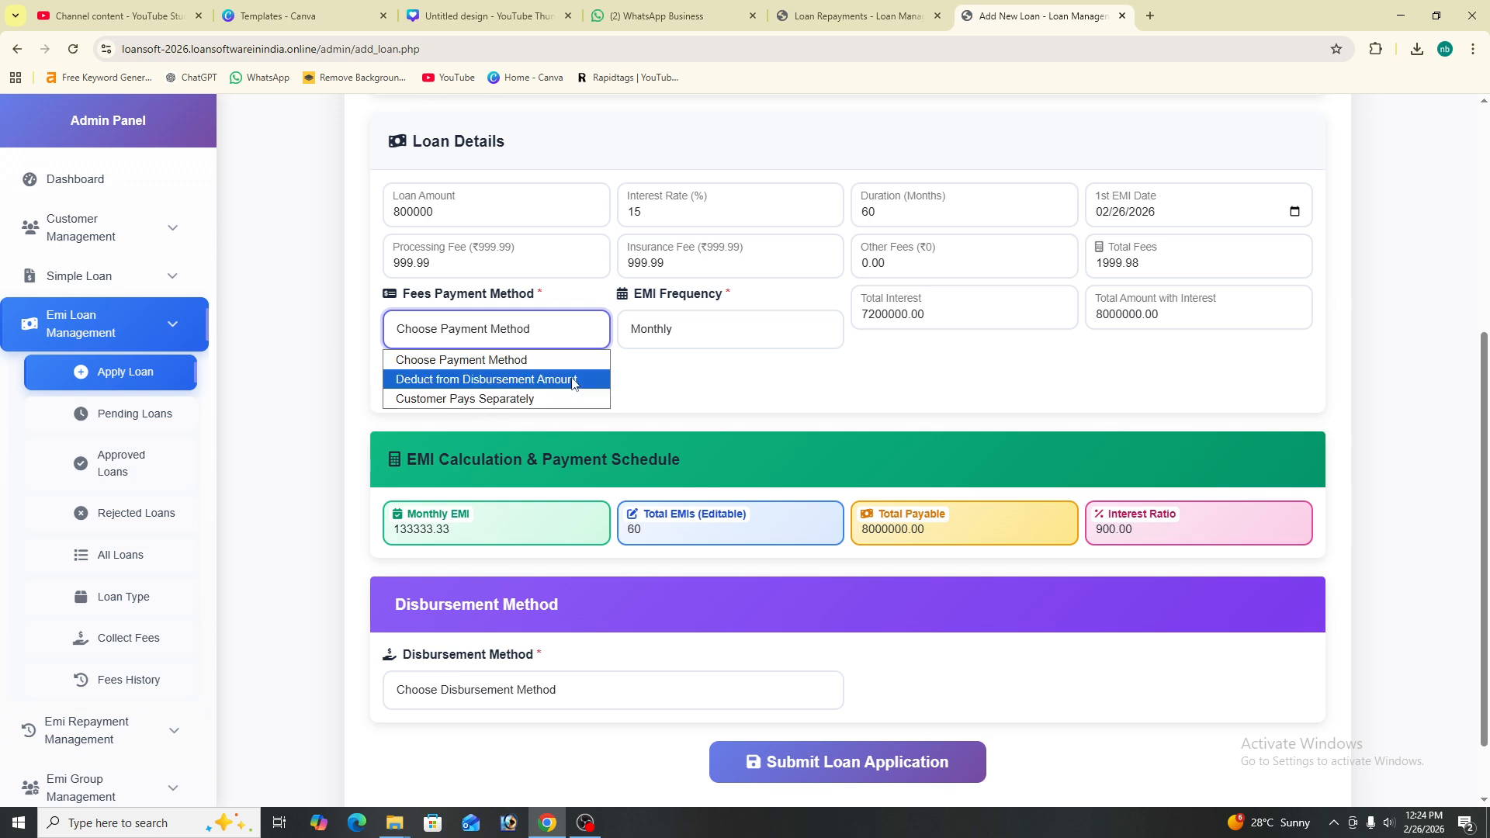
click(563, 397)
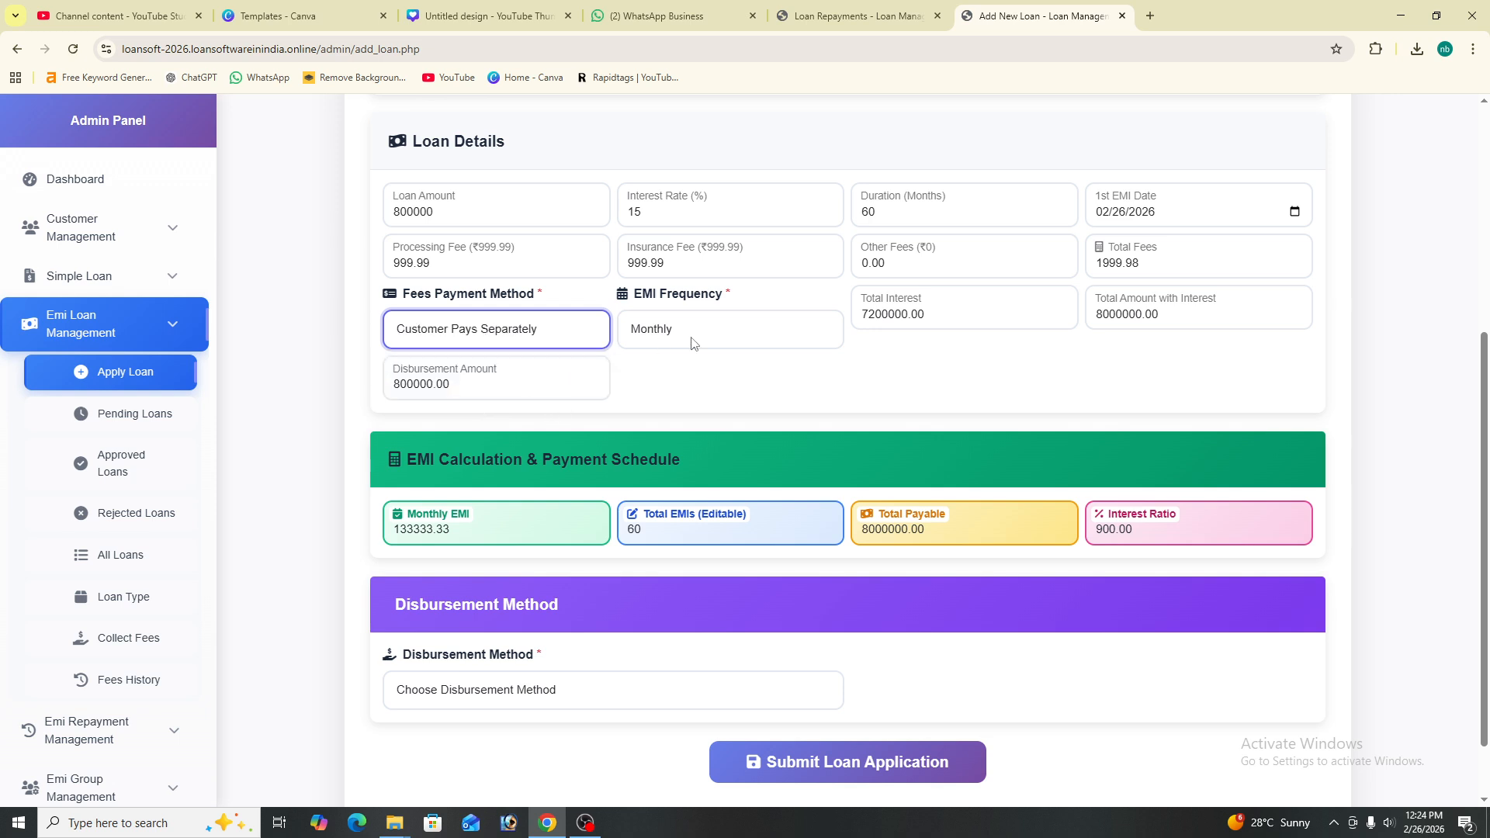
click(719, 327)
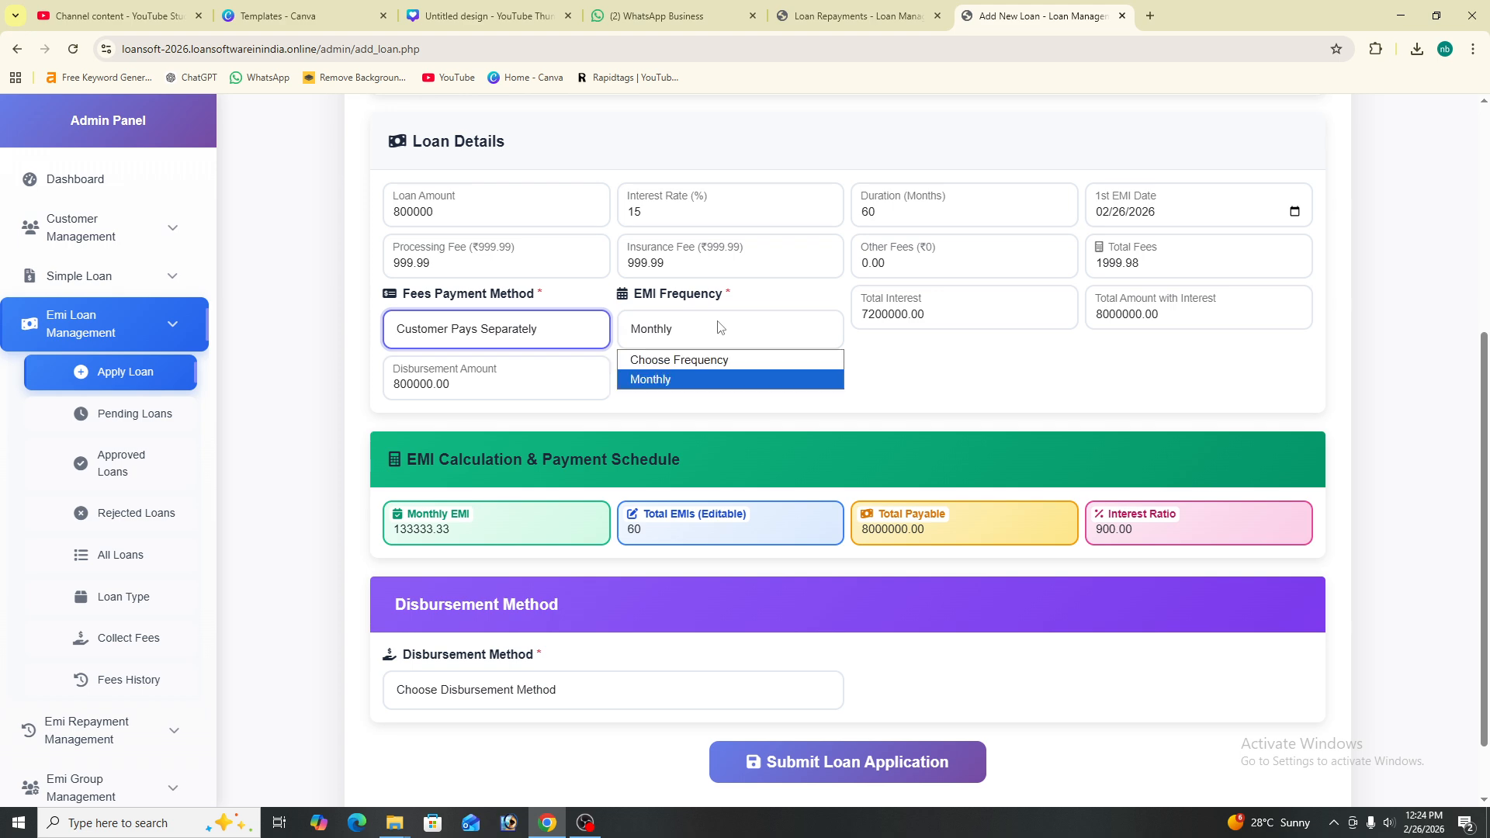
click(723, 379)
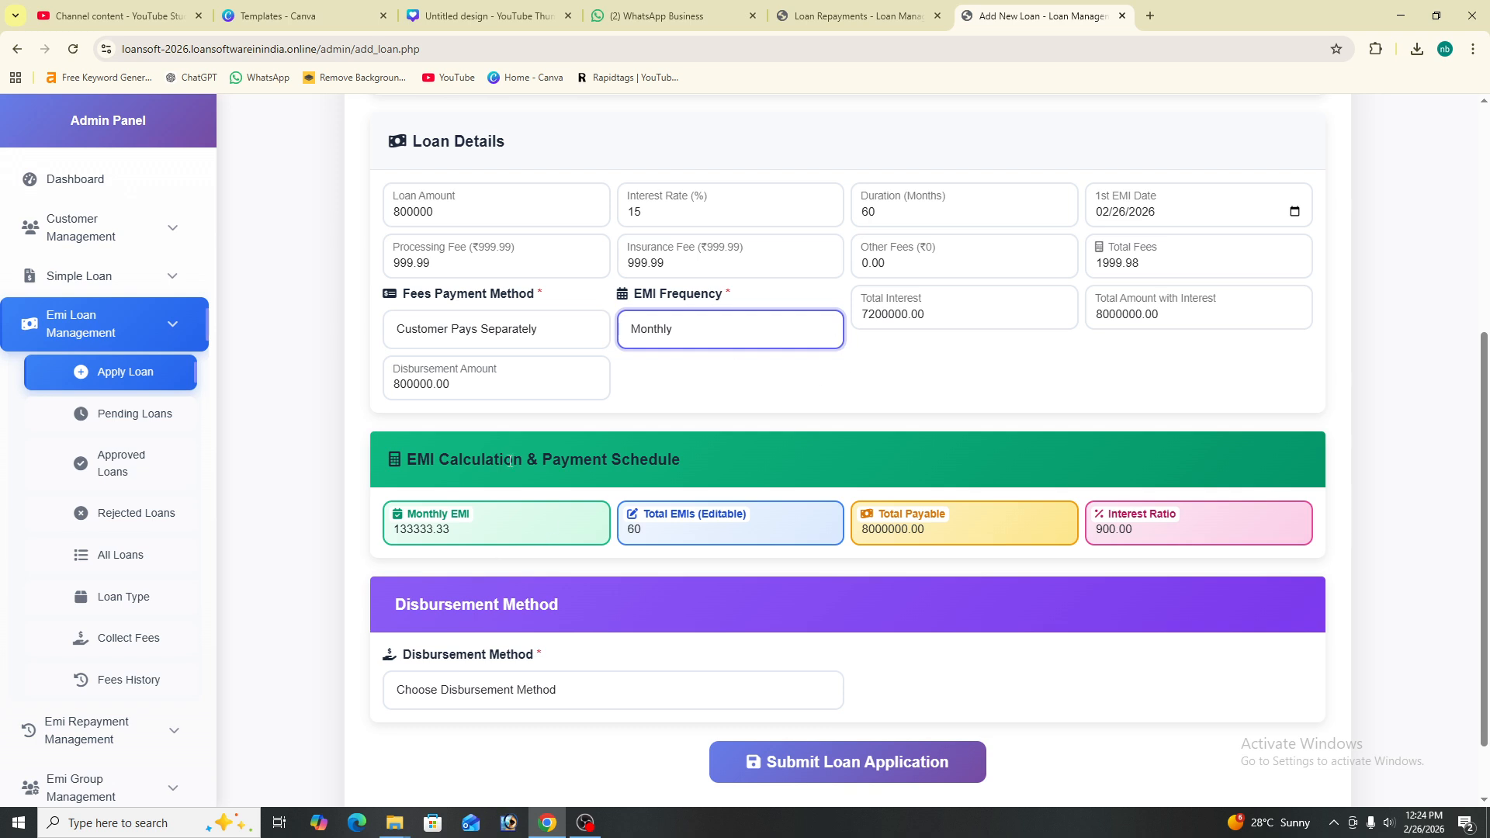
- Review the summary: 133333.33 monthly EMI, 60 EMIs, Total Payable and 900.00 interest ratio
scroll(506, 458, down, 1)
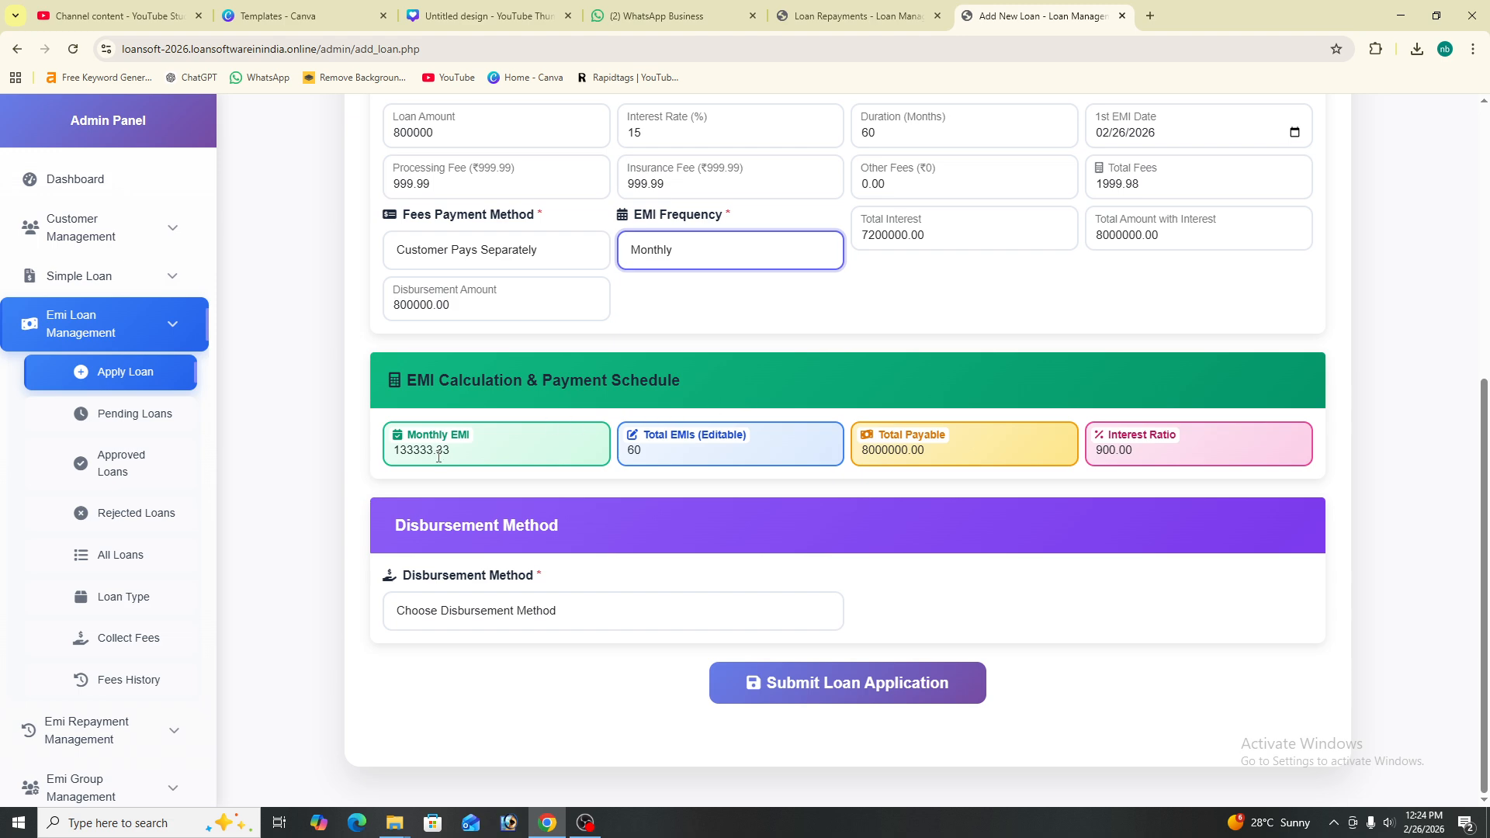
drag(461, 451, 380, 458)
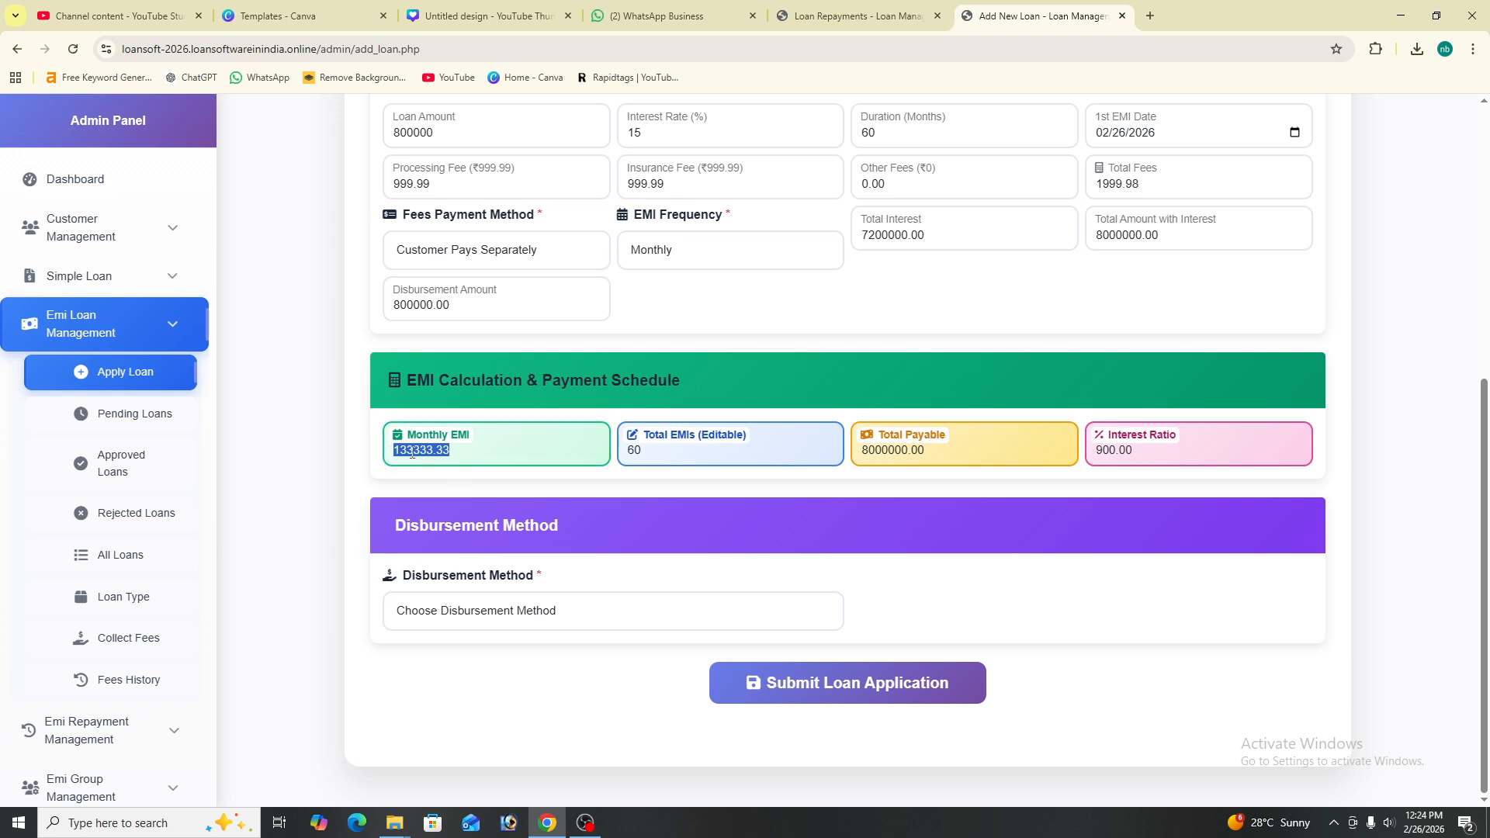
click(514, 444)
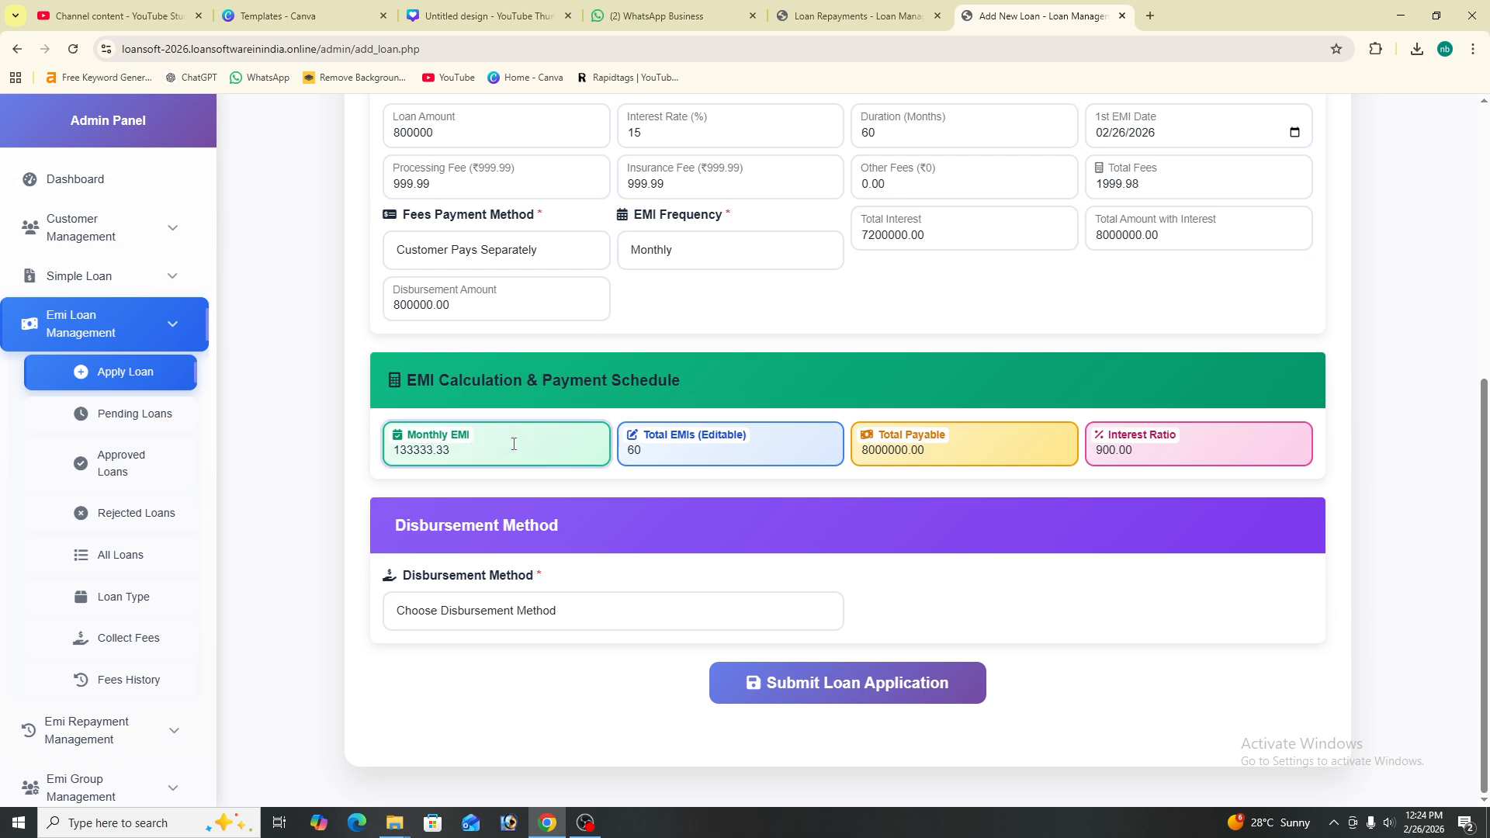
double_click(663, 447)
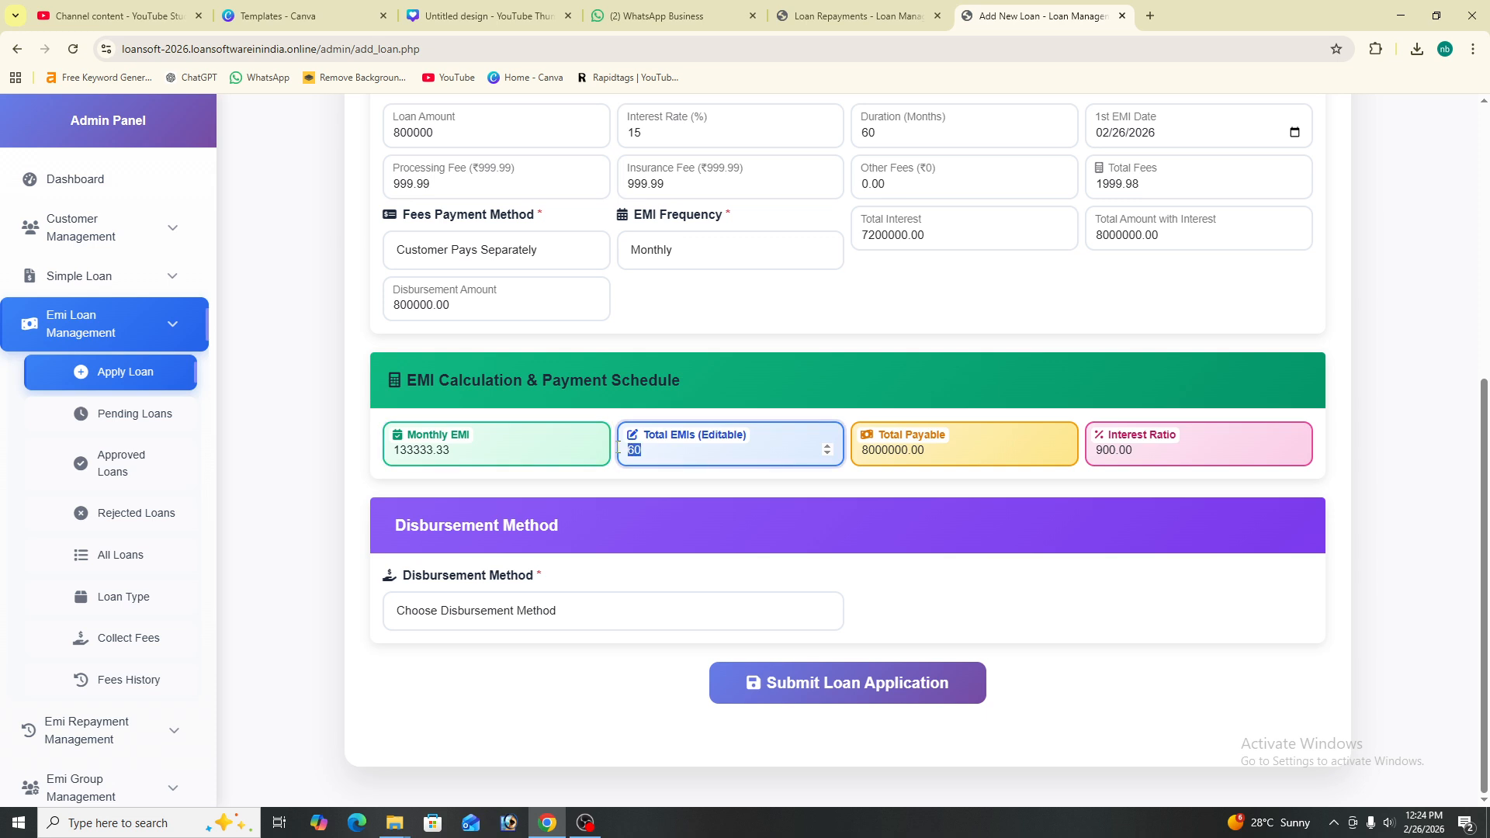
double_click(943, 449)
click(943, 449)
click(1126, 449)
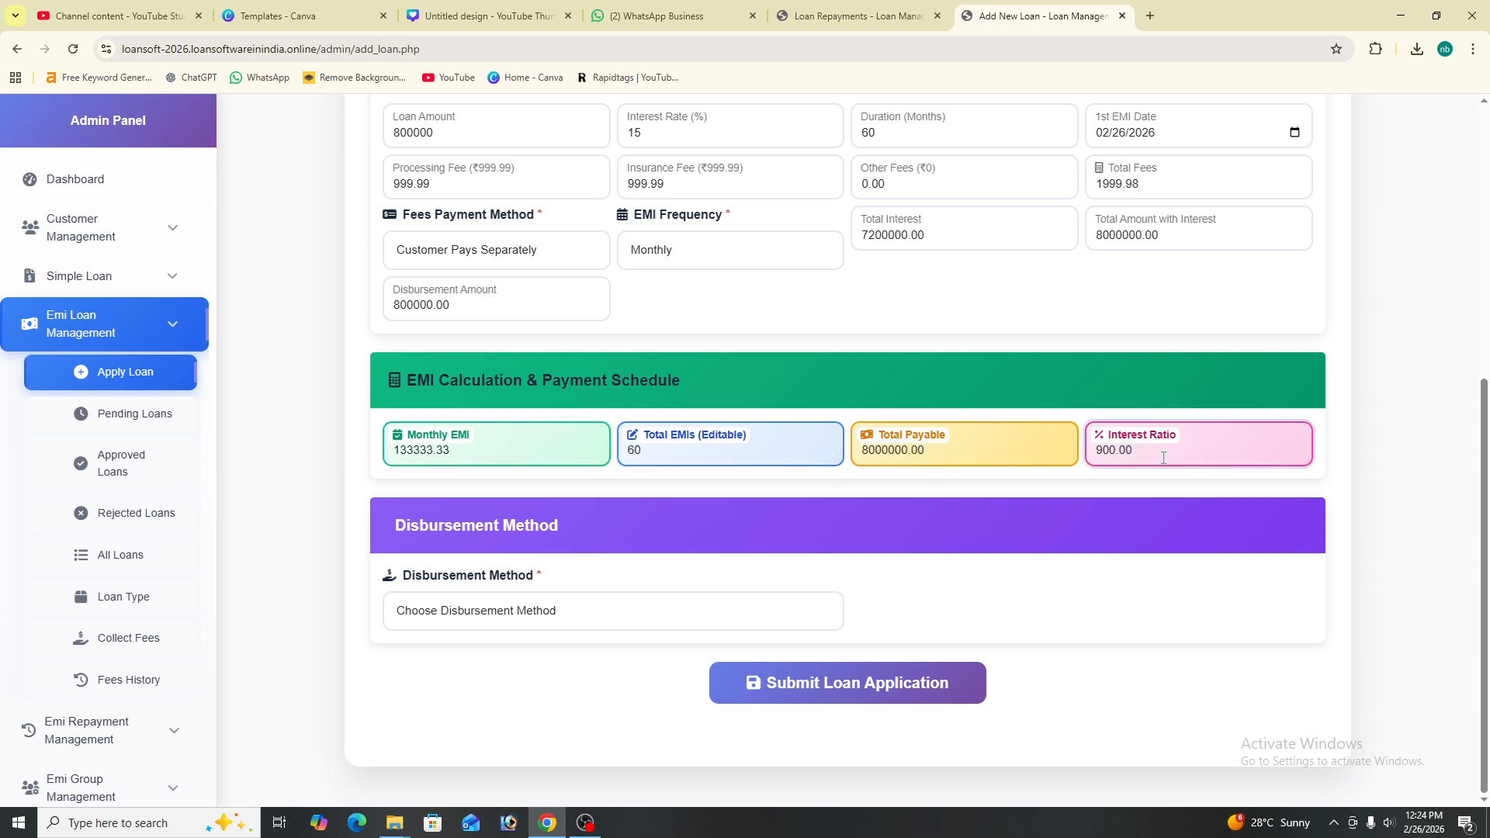
- Set the disbursement method to Bank Transfer
click(515, 617)
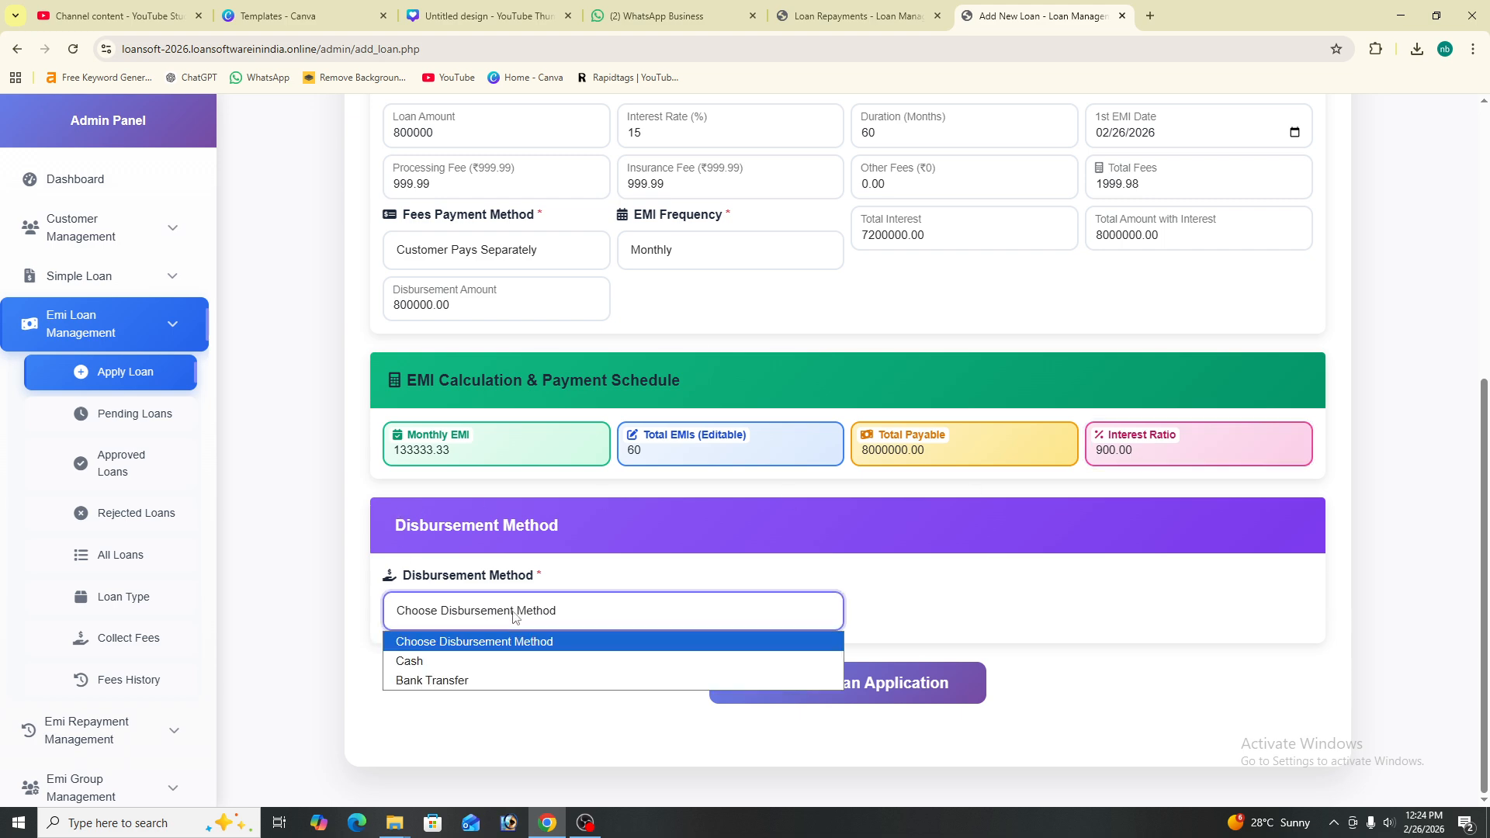
click(511, 680)
scroll(473, 712, down, 3)
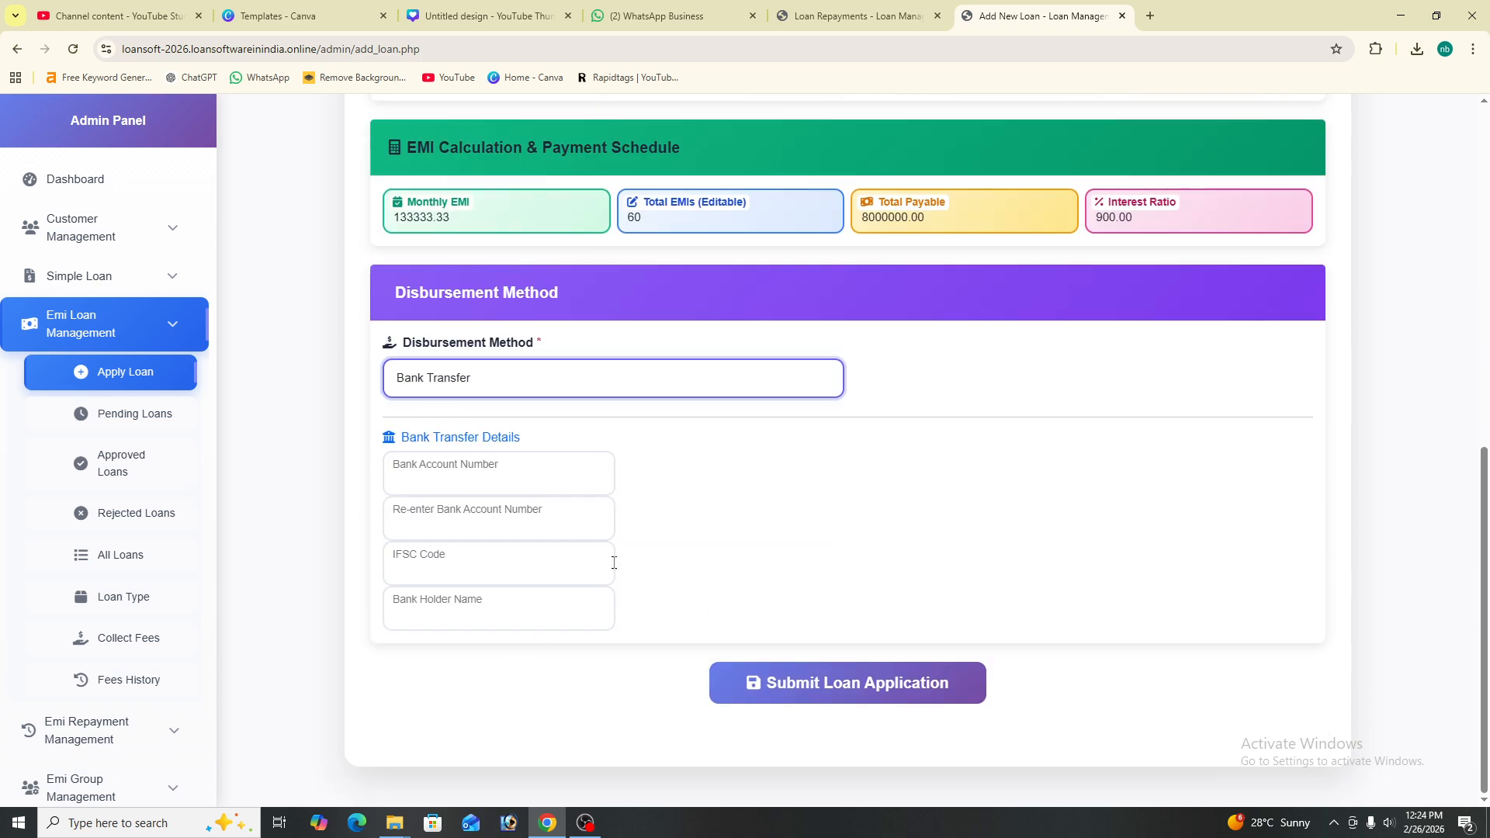
click(574, 380)
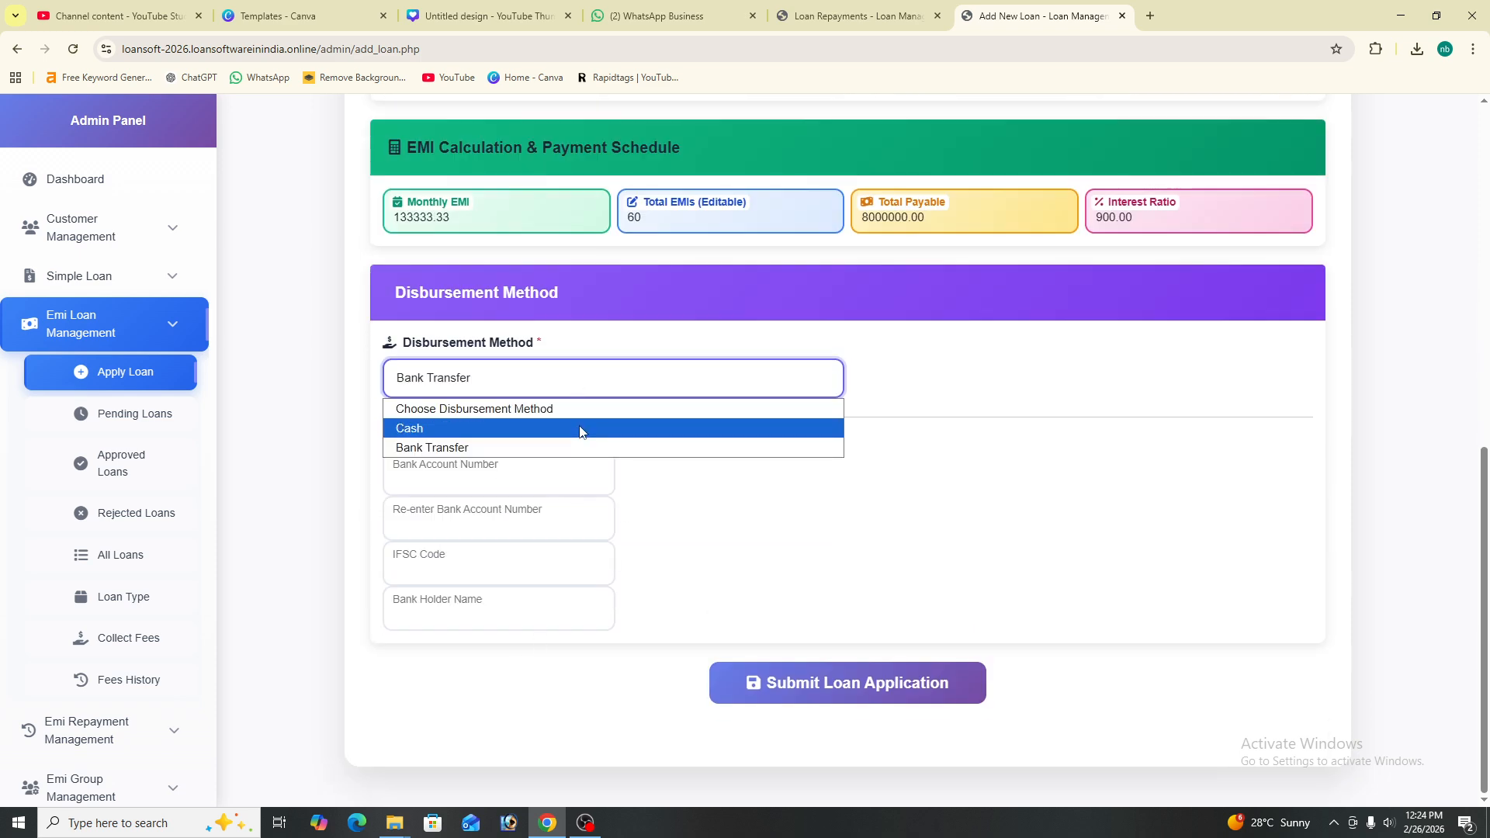
click(579, 429)
click(527, 612)
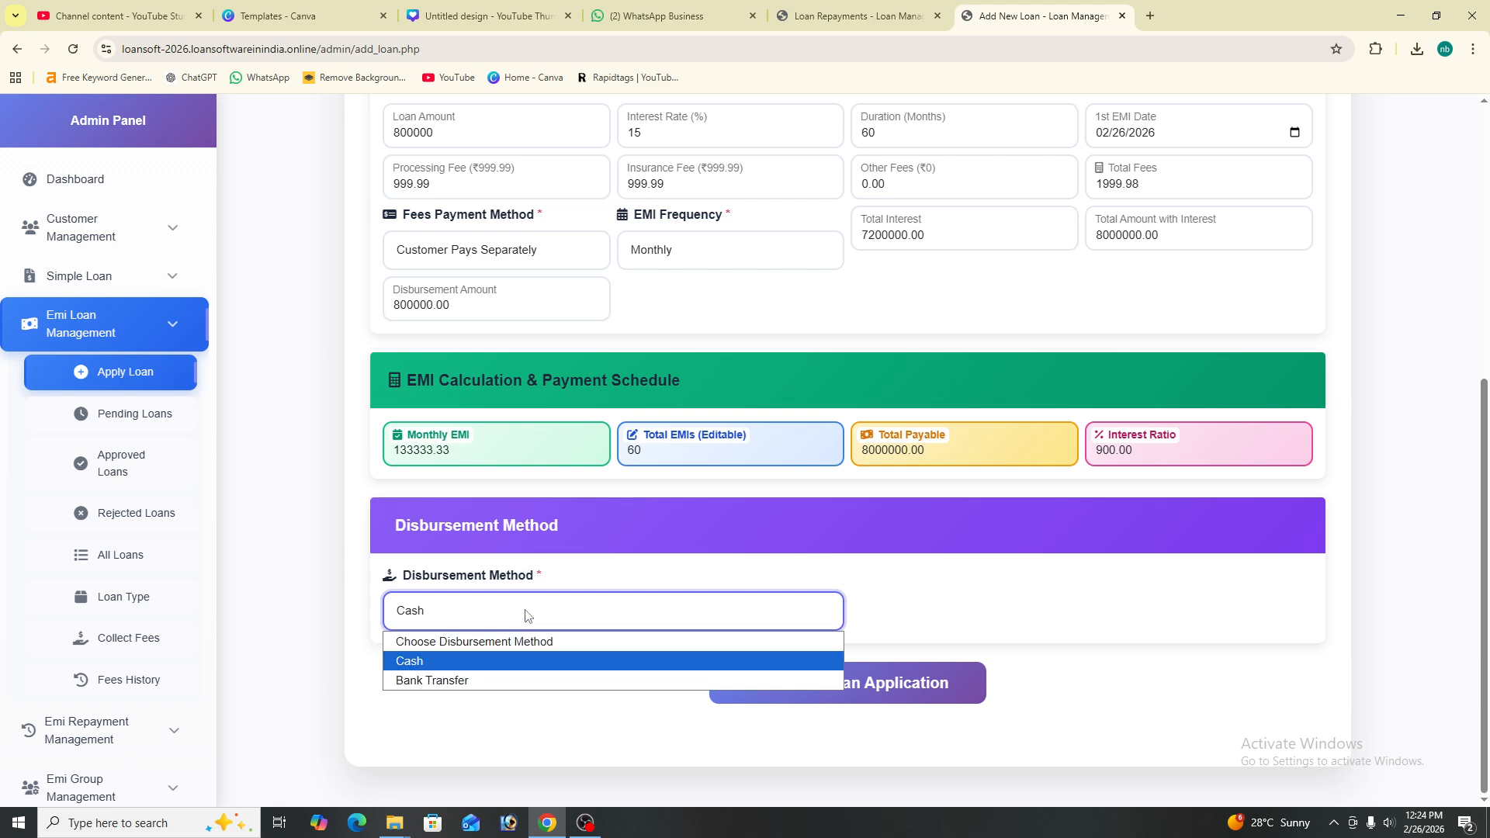
click(485, 683)
- Enter the bank account number twice and IFSC code SBIN000568
click(488, 698)
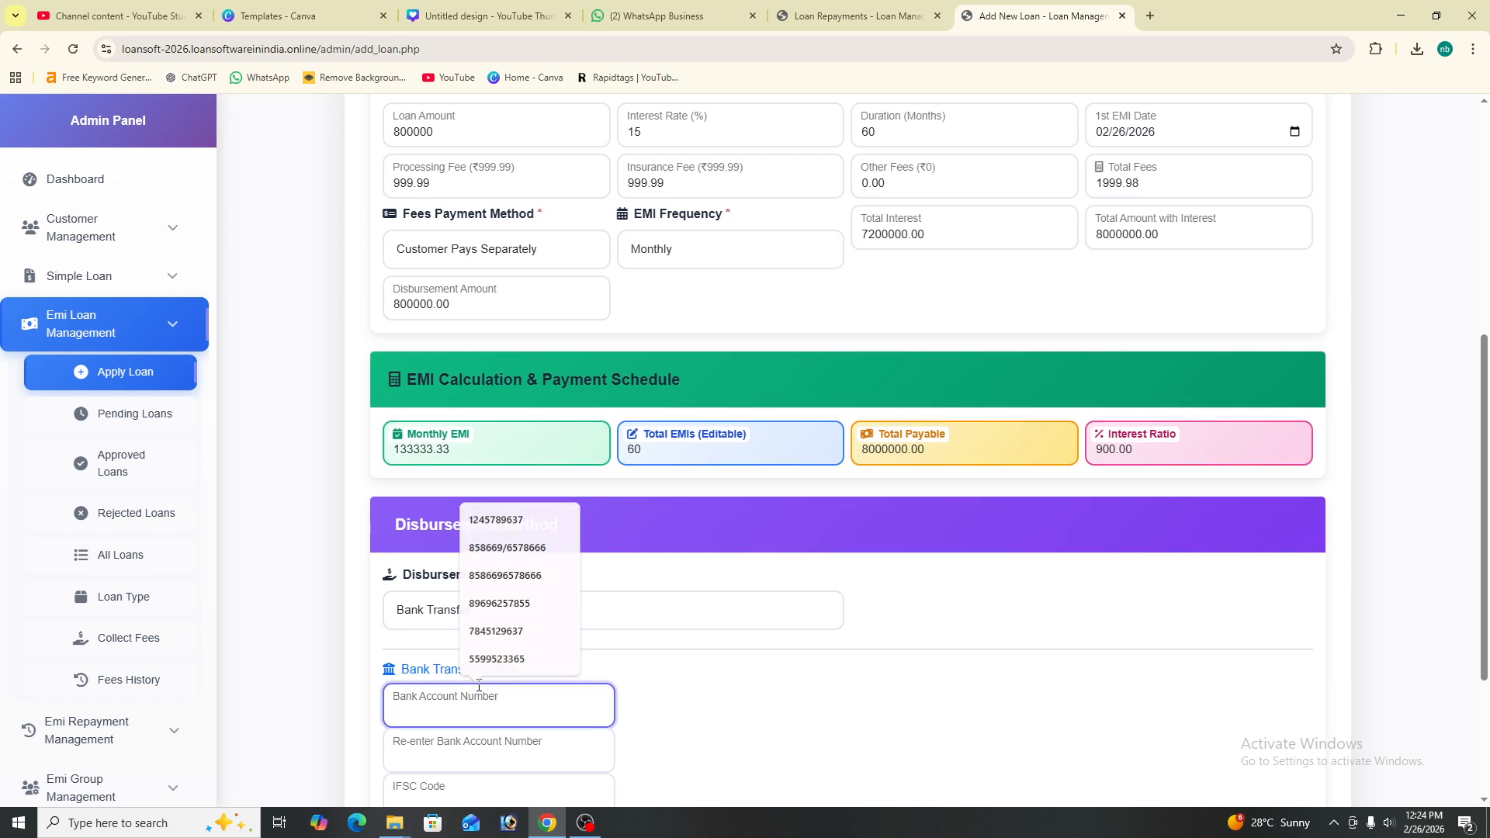
scroll(657, 592, down, 2)
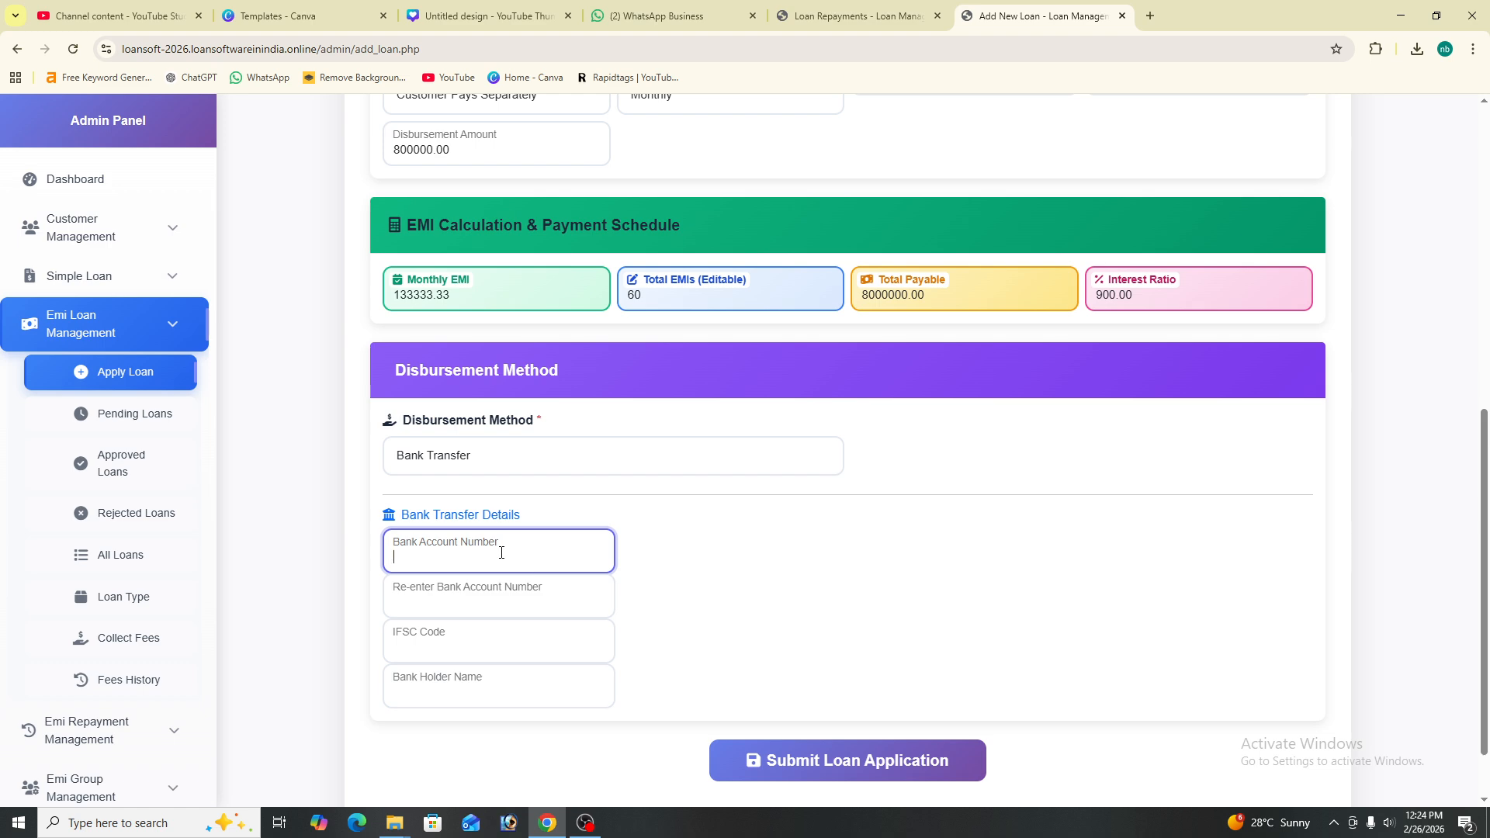
click(525, 640)
click(409, 594)
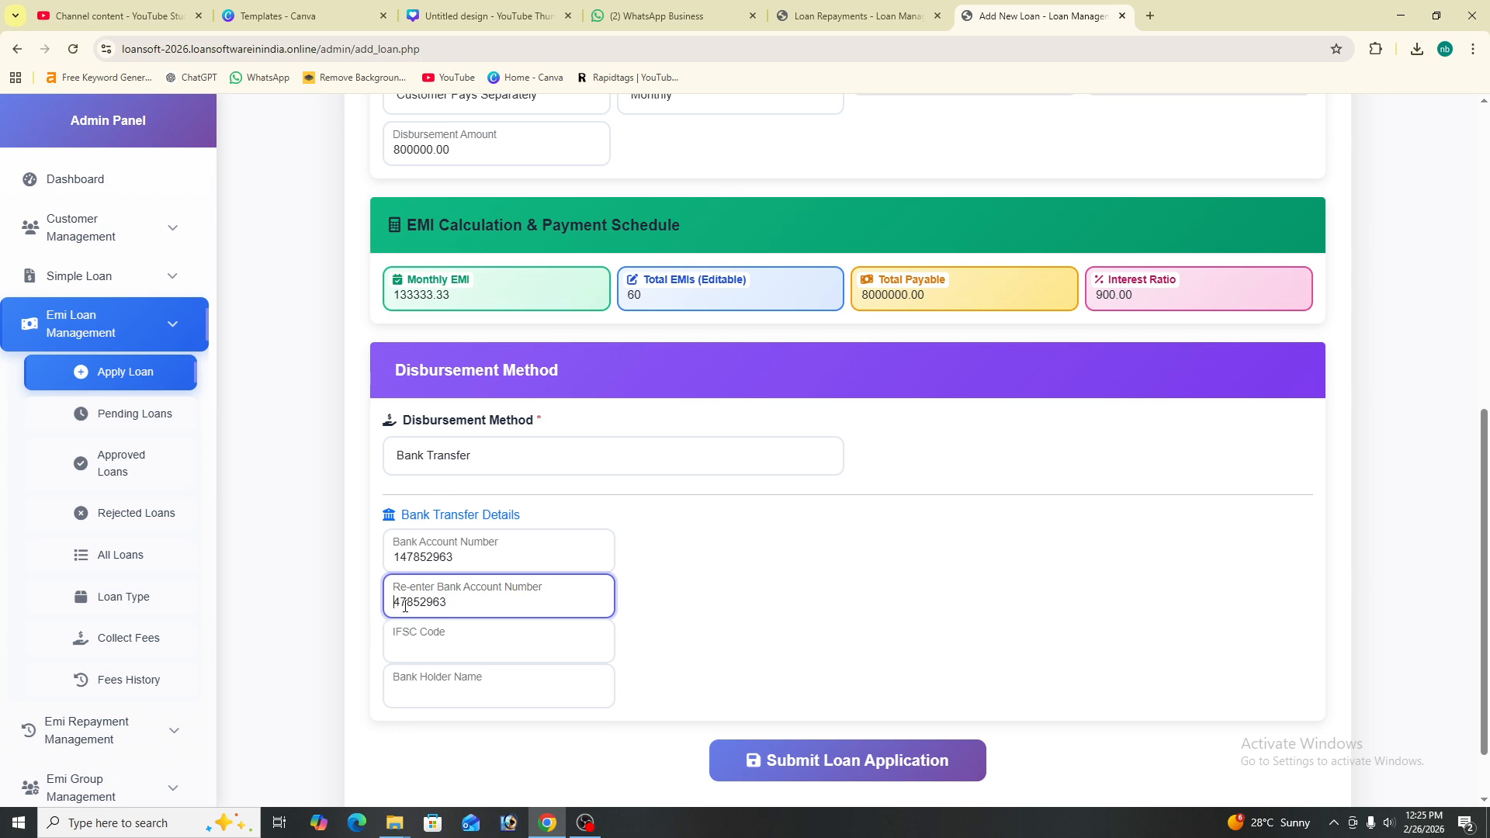
scroll(432, 643, down, 1)
click(477, 574)
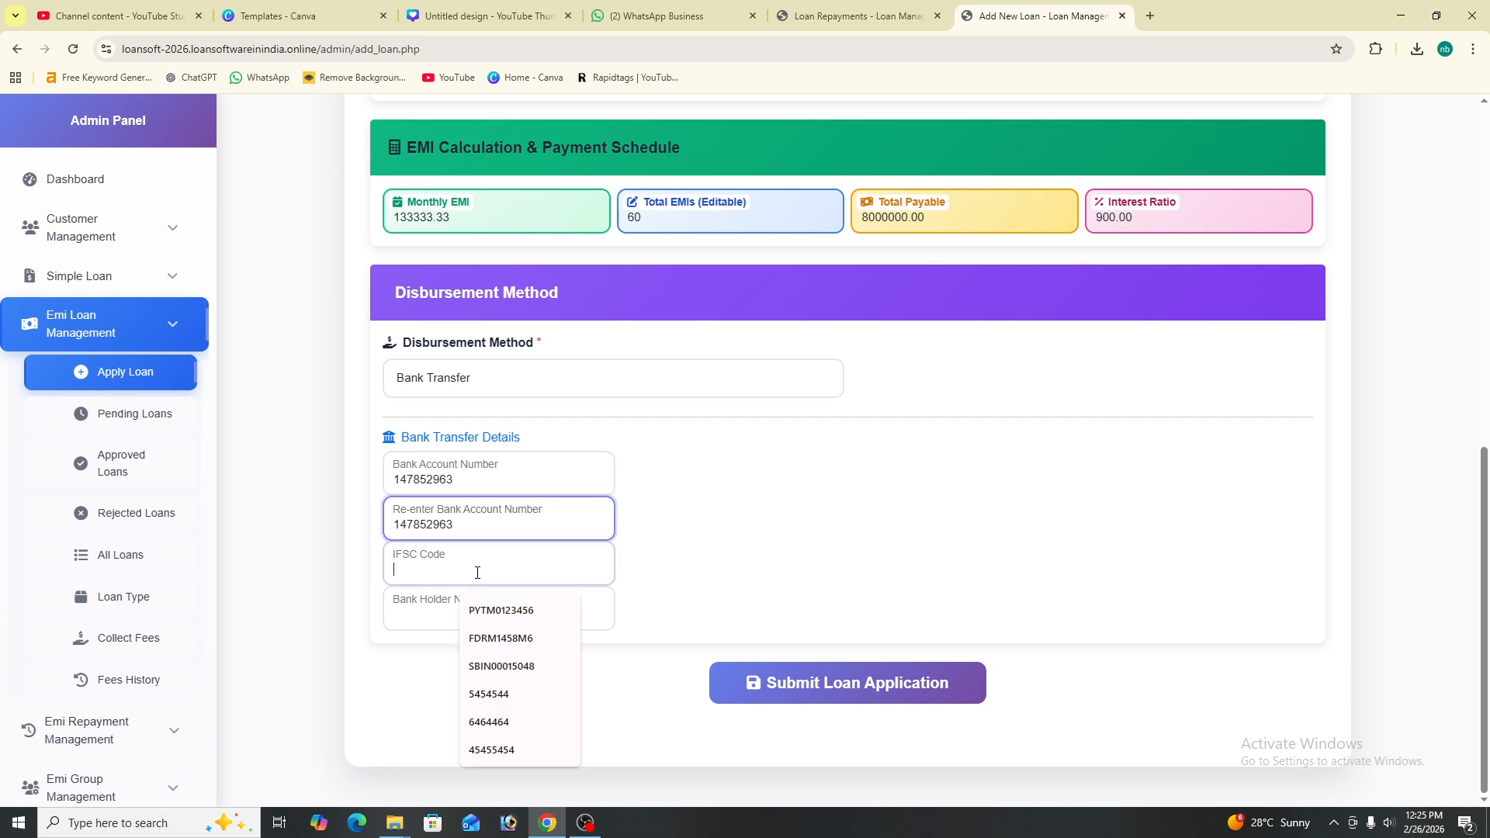
text(SBI)
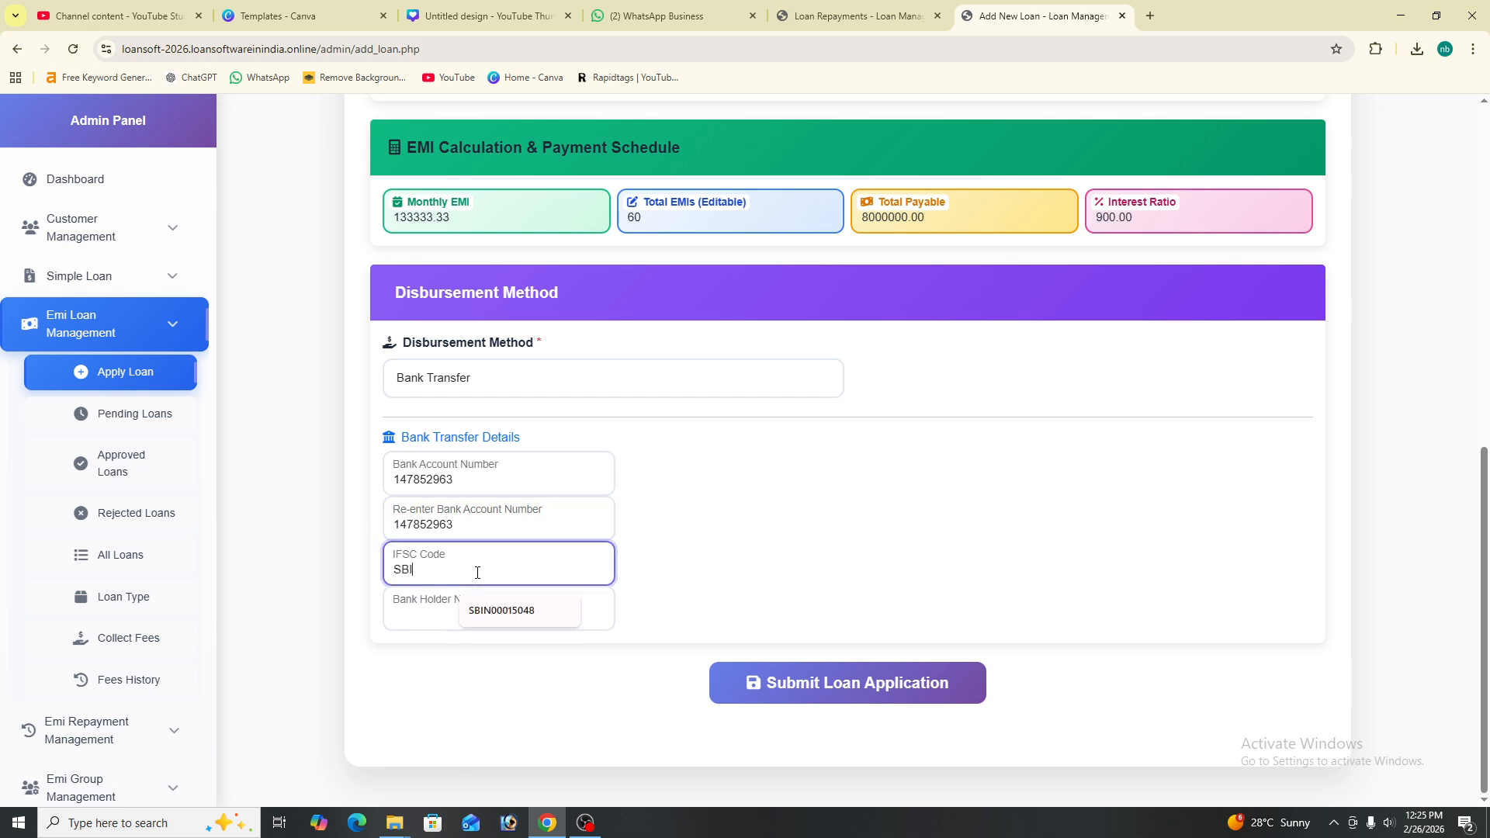
text(N0005689)
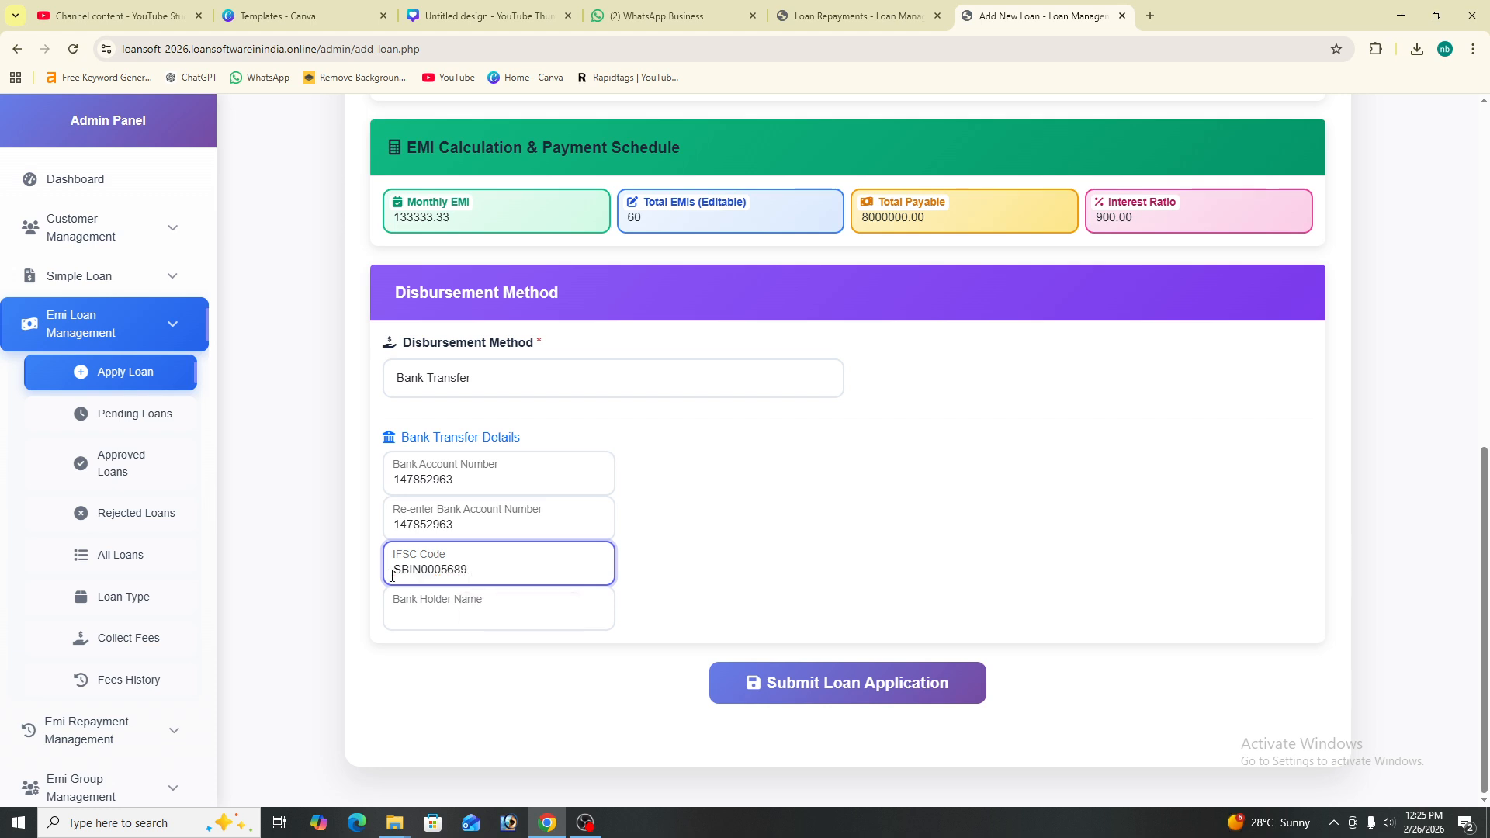
- Fill in the account holder's name and submit the loan application
click(523, 609)
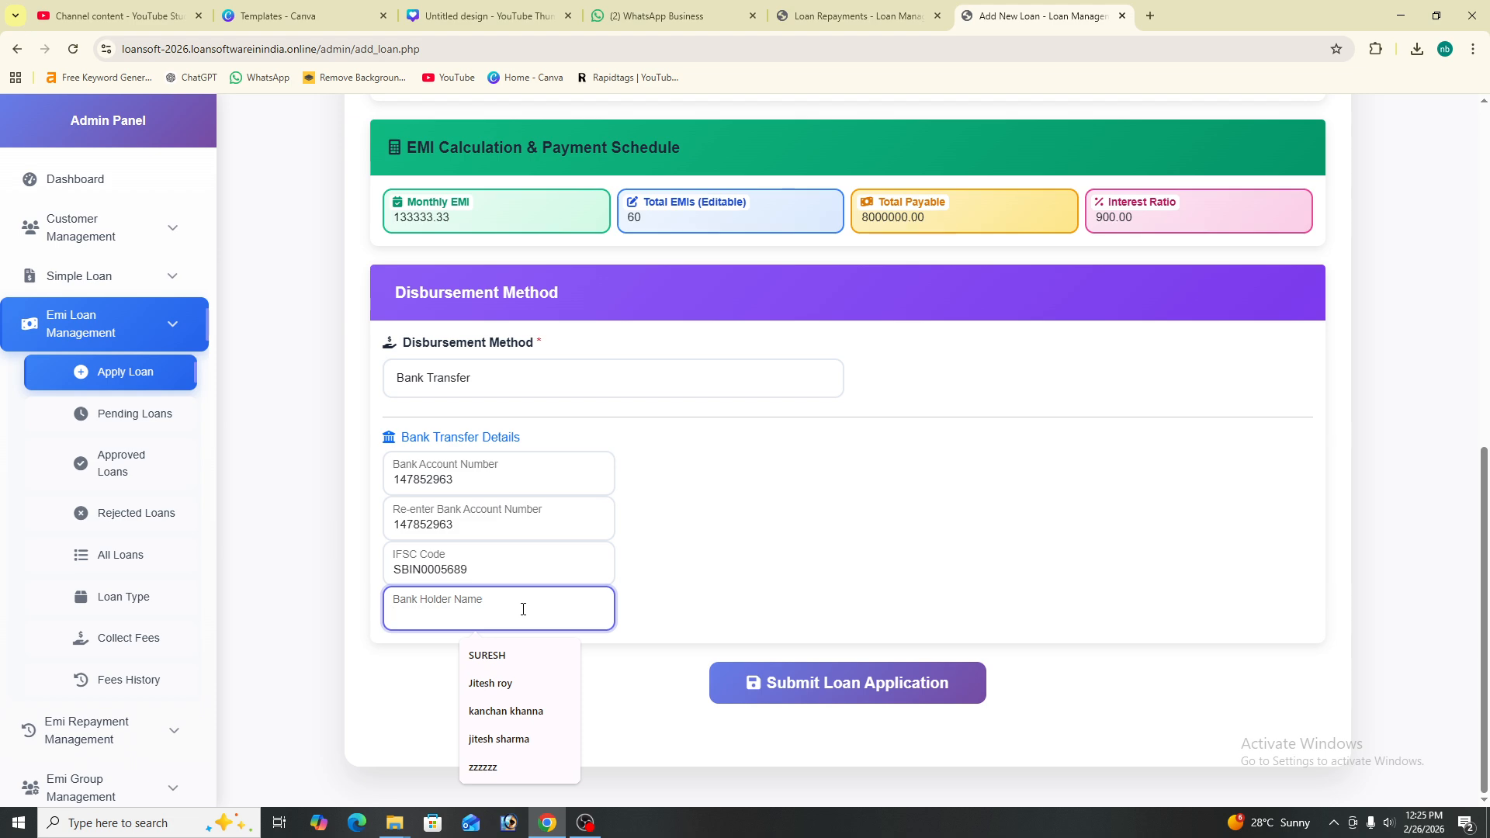
text(JITRSH)
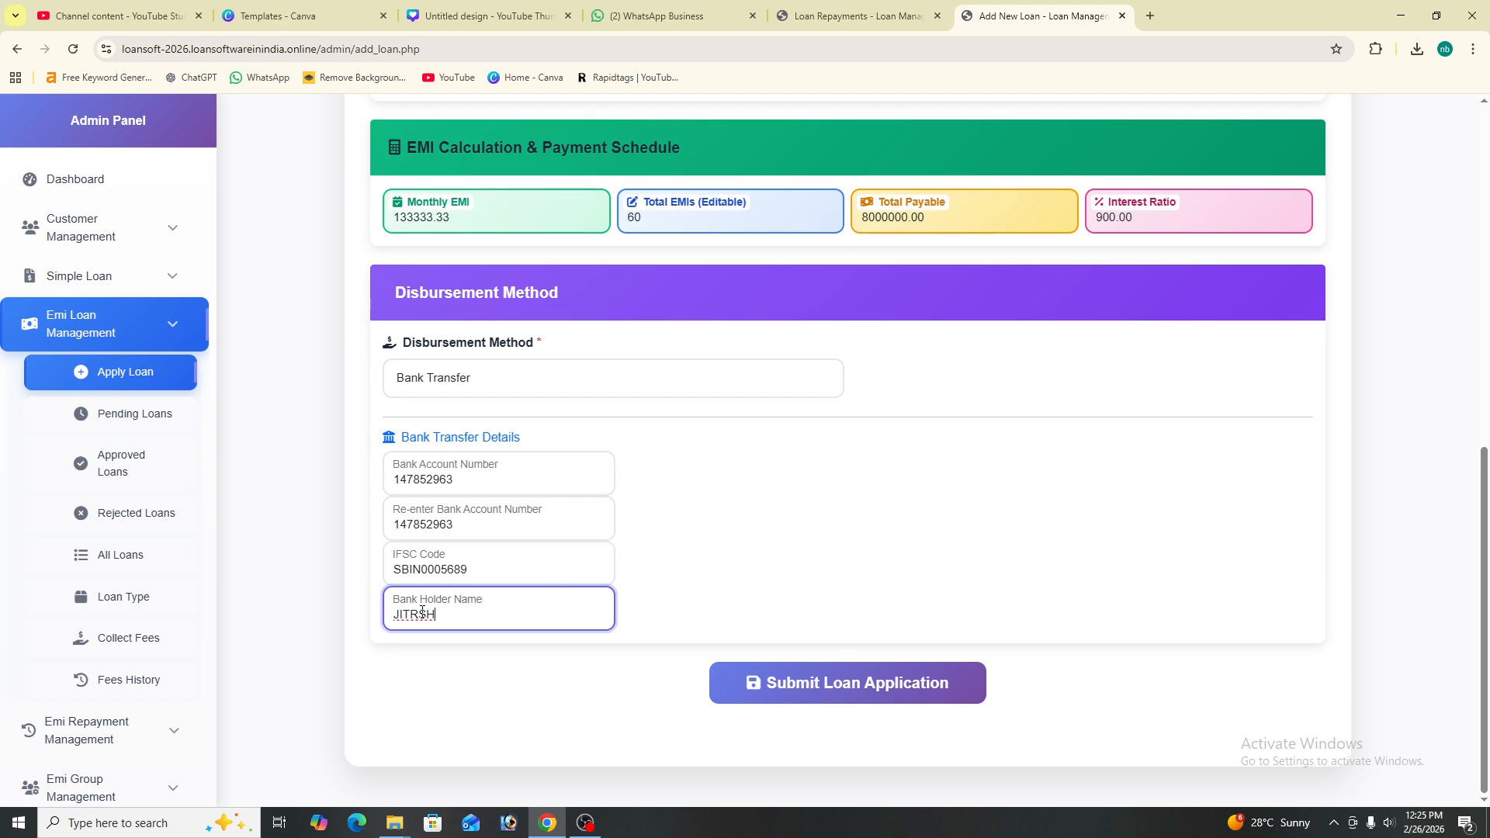
key(Left)
key(Left)
key(BackSpace)
click(440, 620)
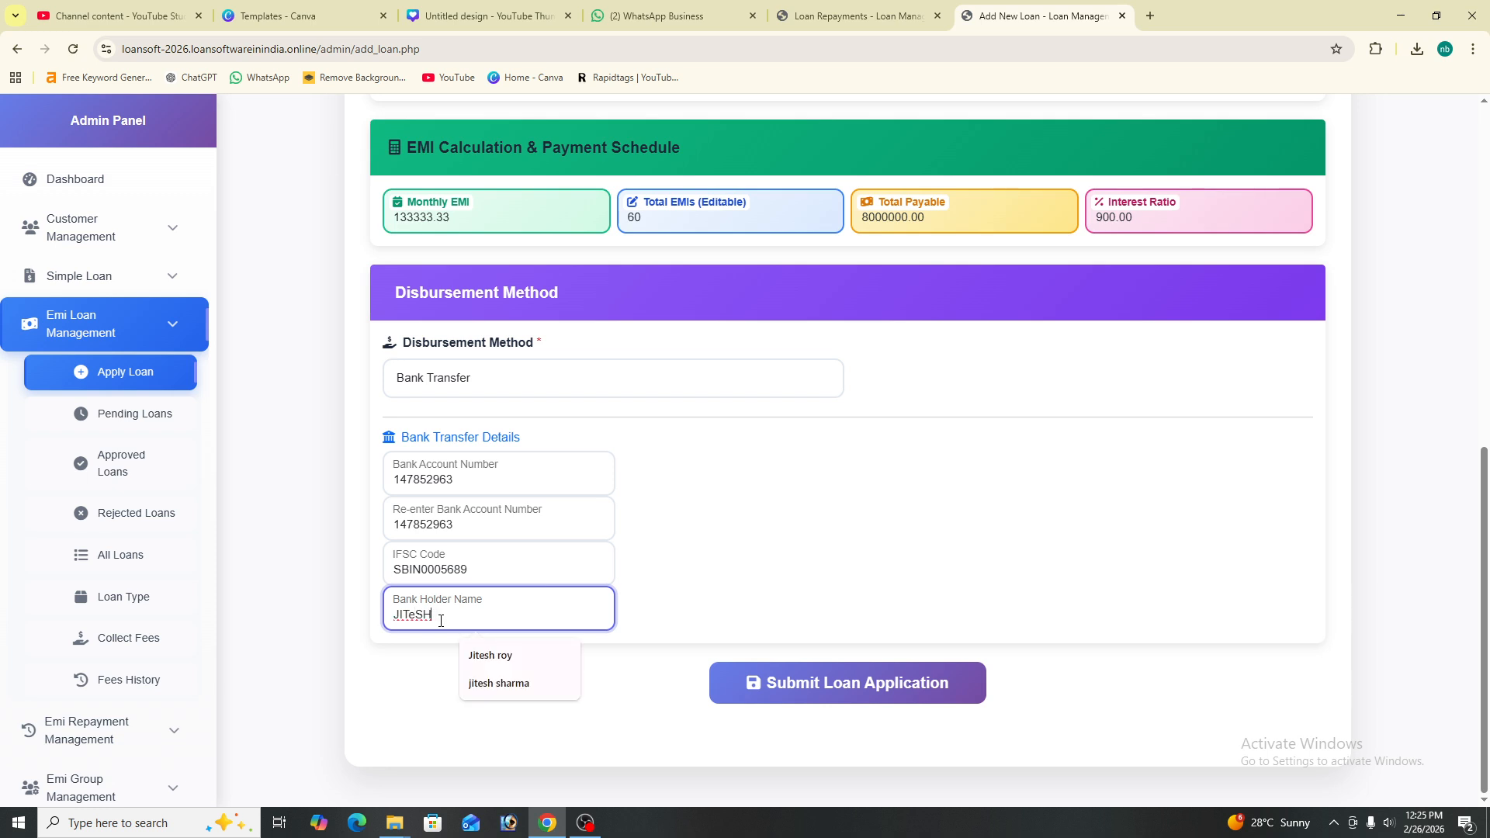
click(488, 656)
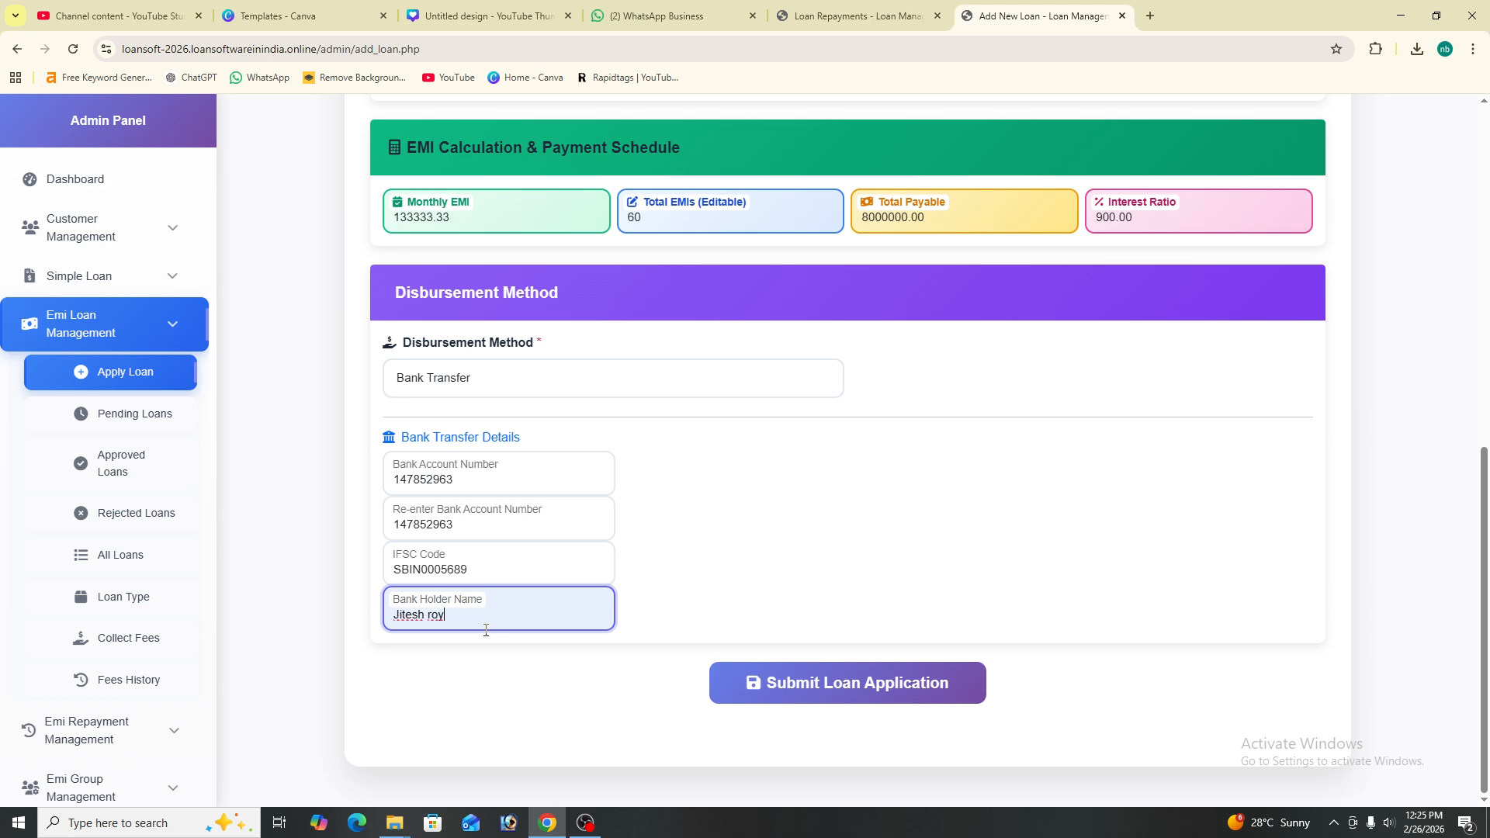
click(849, 699)
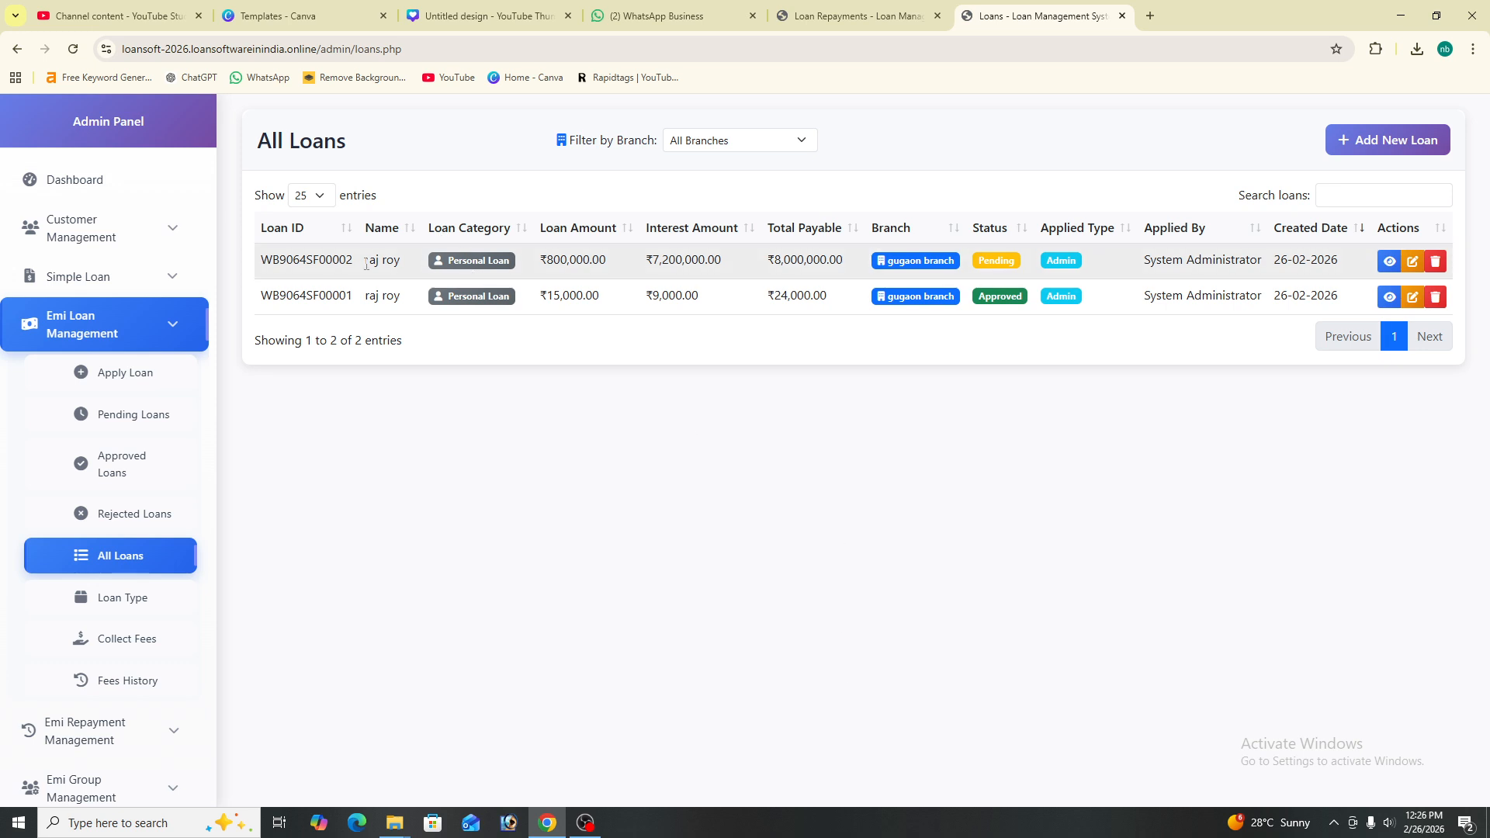
drag(309, 260, 1417, 259)
click(1389, 261)
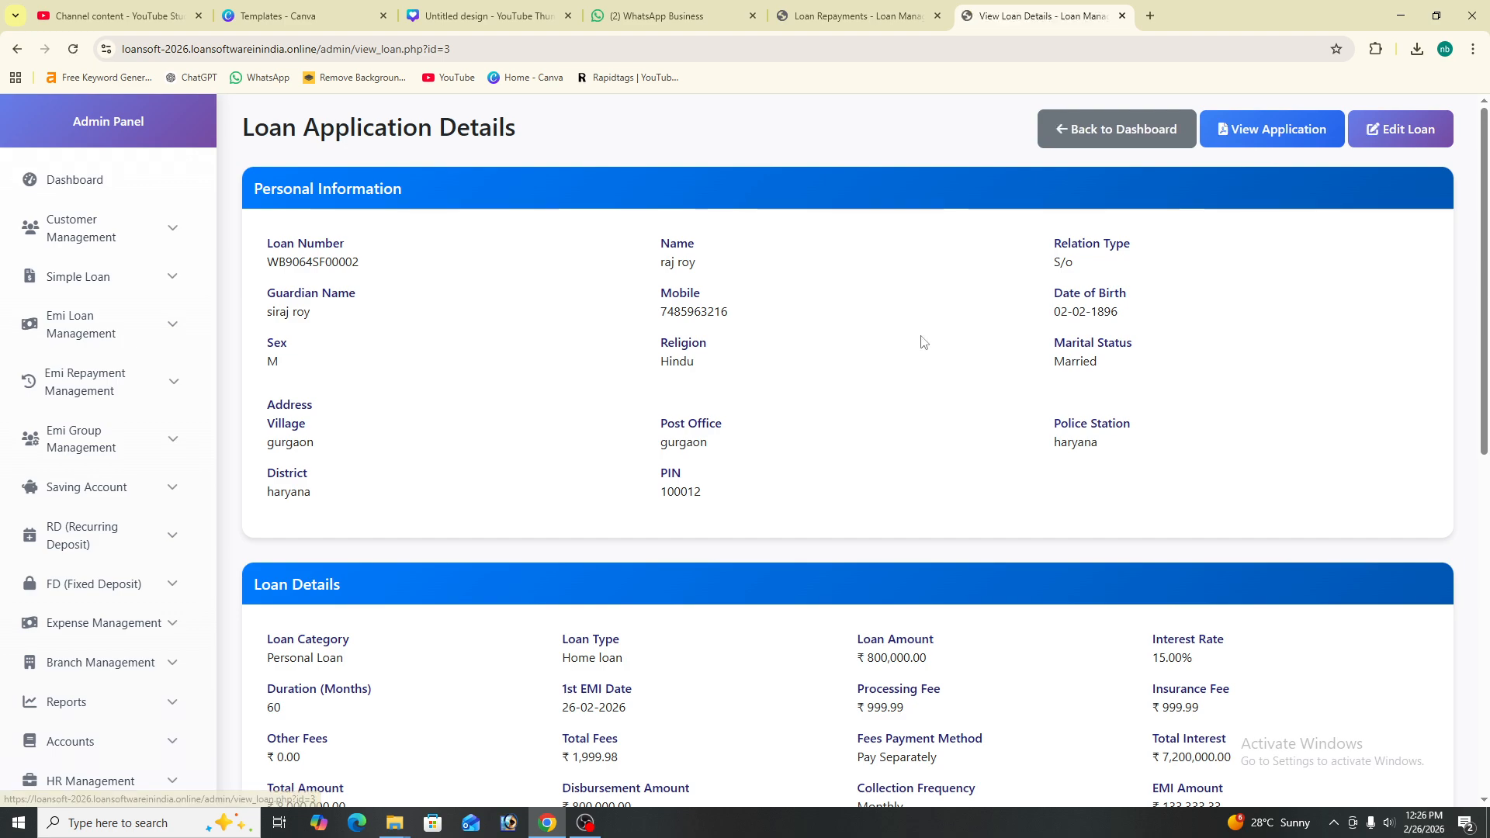
scroll(756, 481, down, 10)
scroll(1008, 280, up, 10)
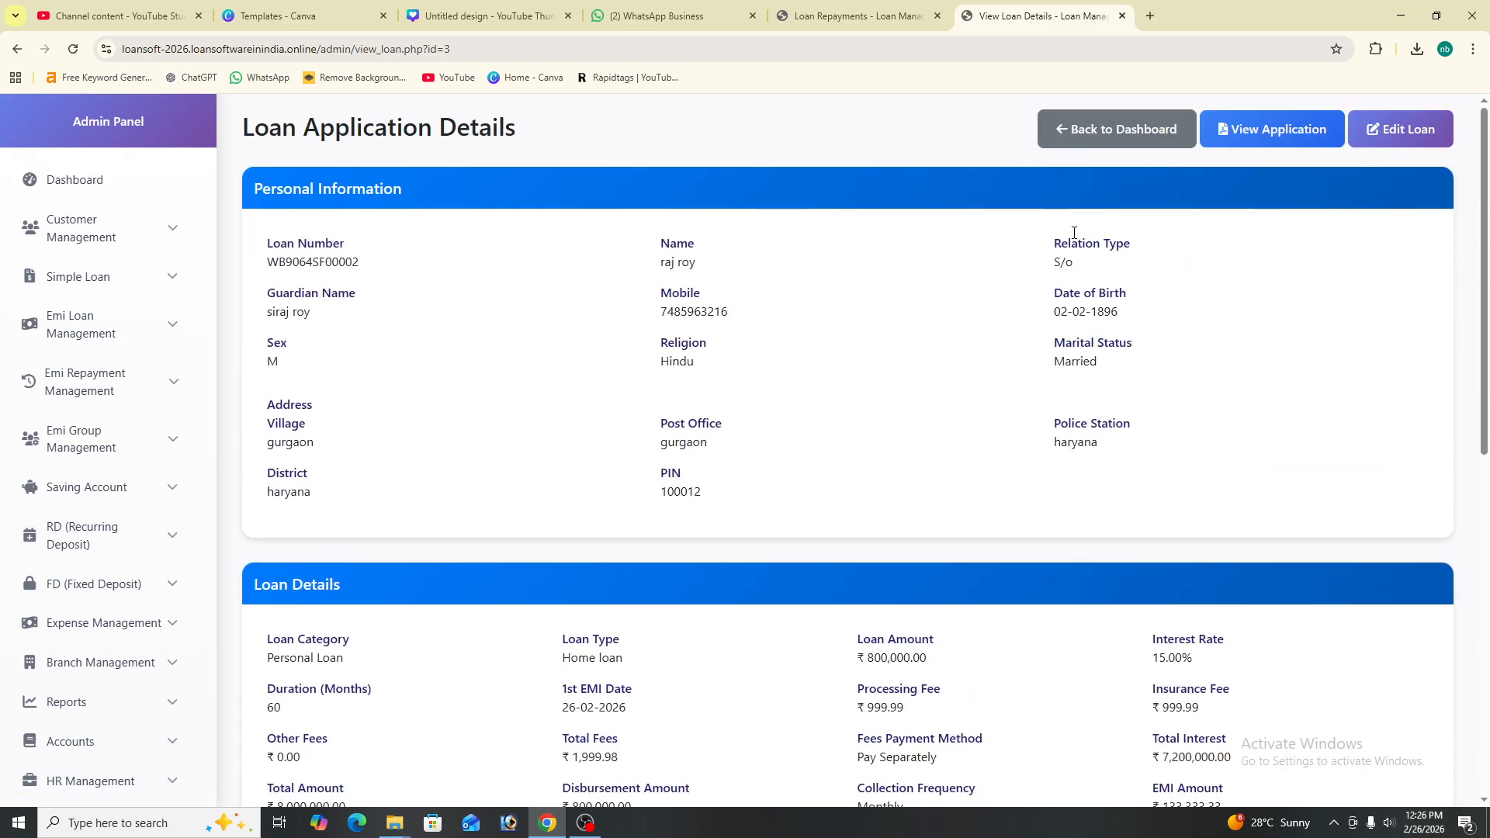
click(1264, 128)
scroll(589, 359, down, 15)
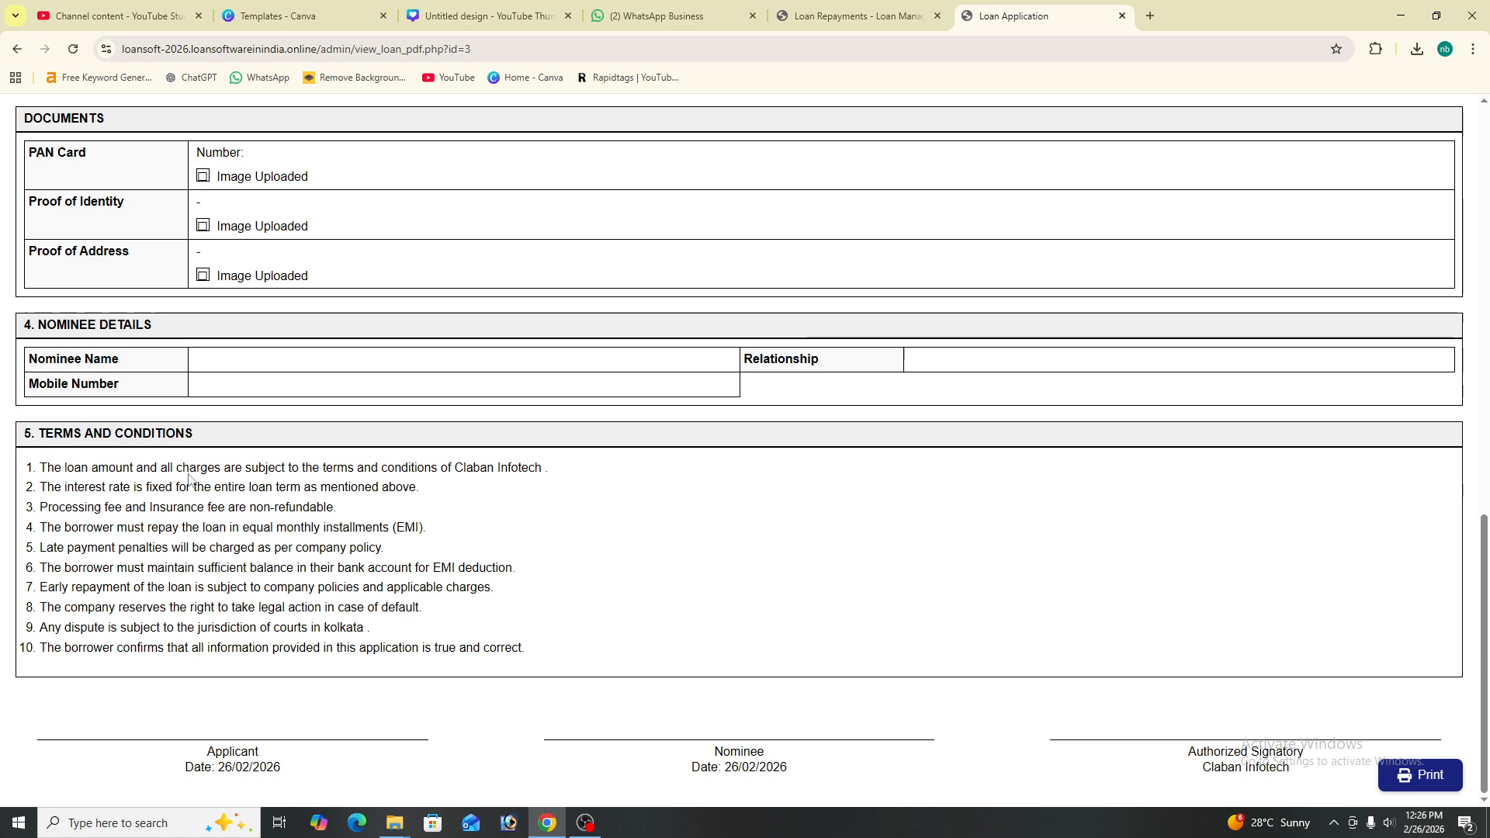
scroll(221, 552, up, 15)
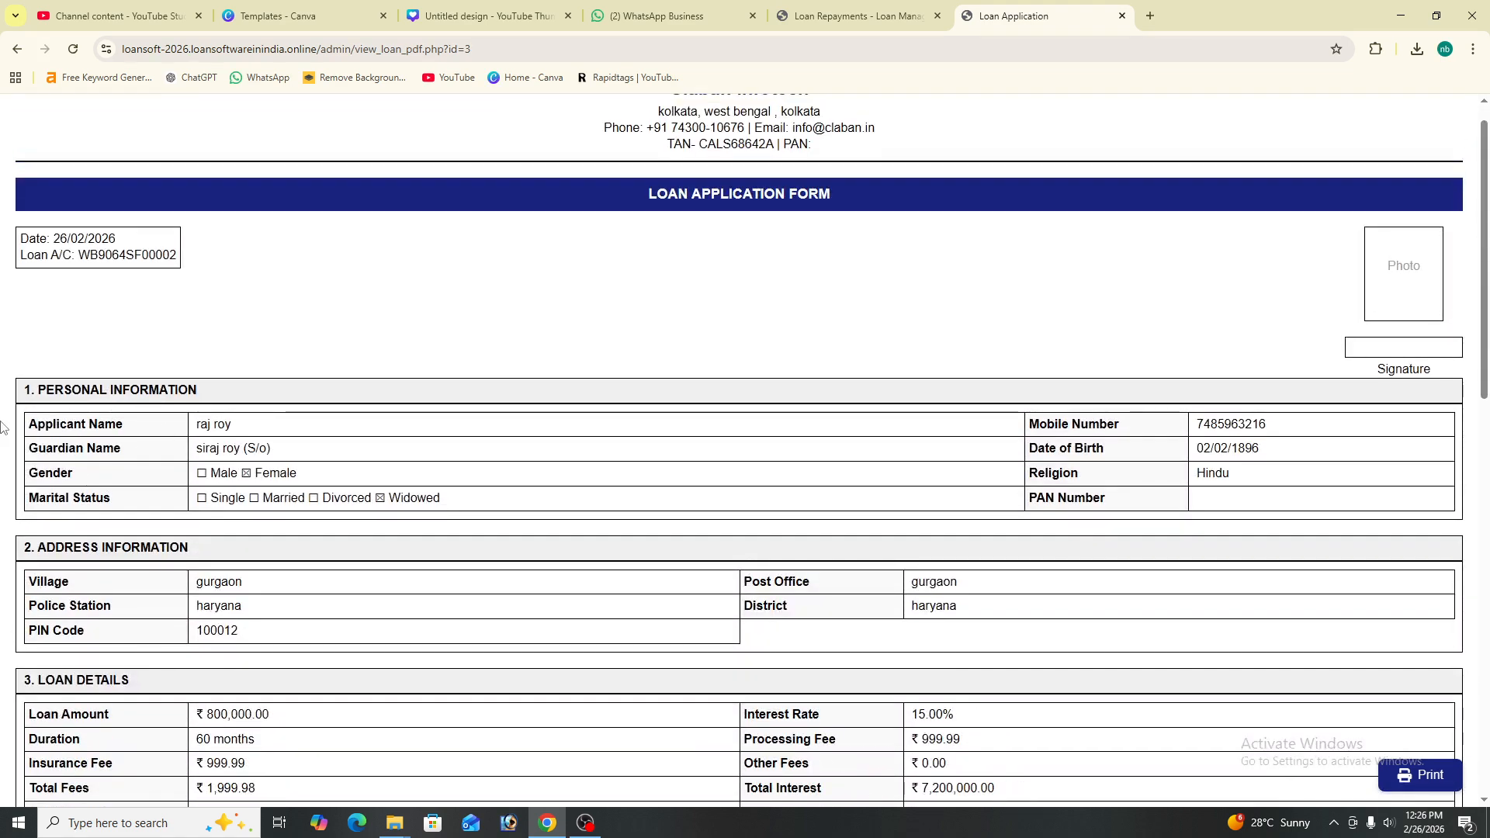
scroll(353, 520, down, 3)
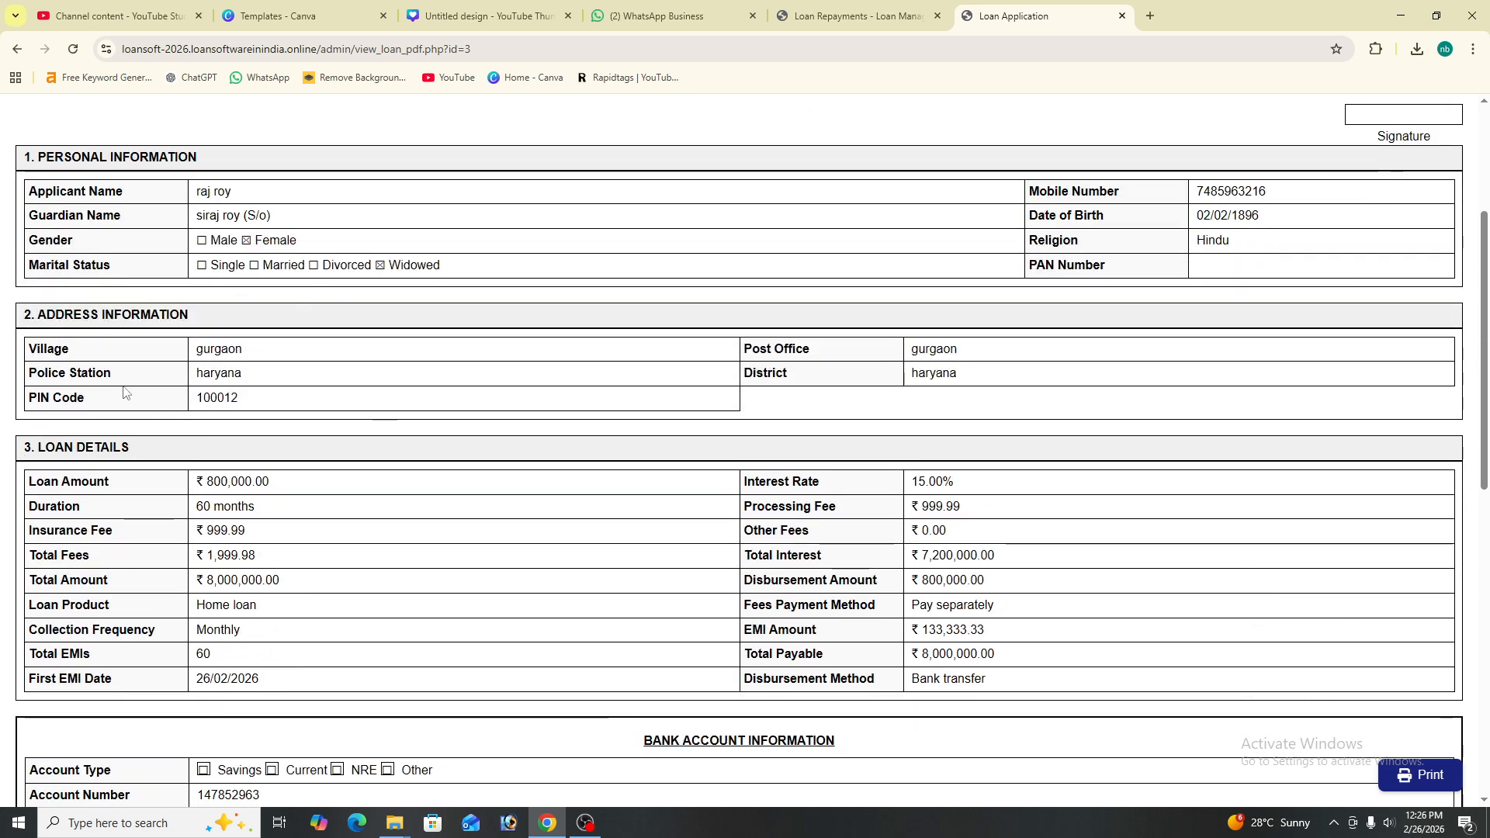
scroll(432, 579, down, 6)
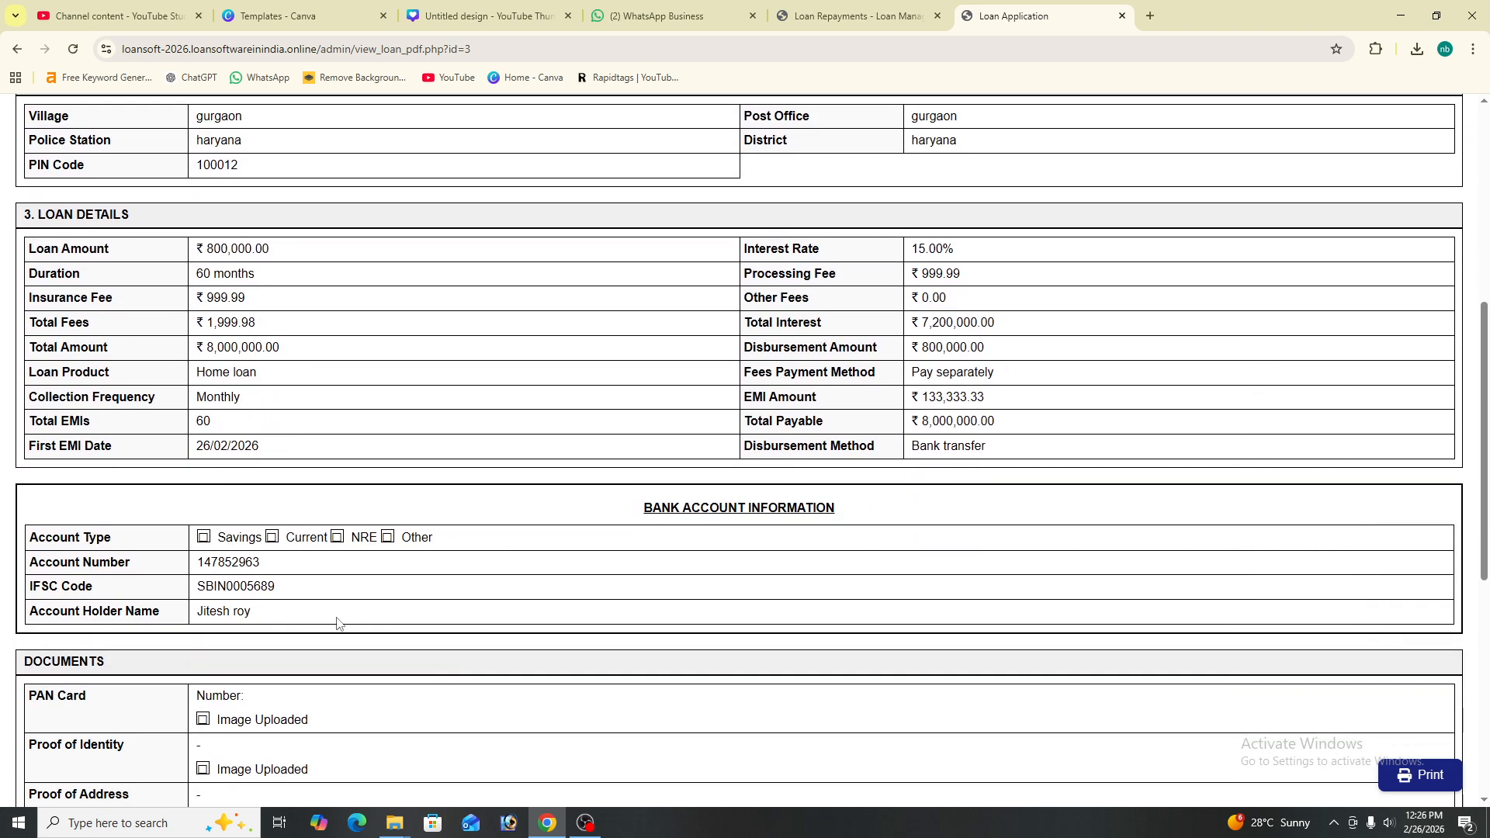
click(1418, 774)
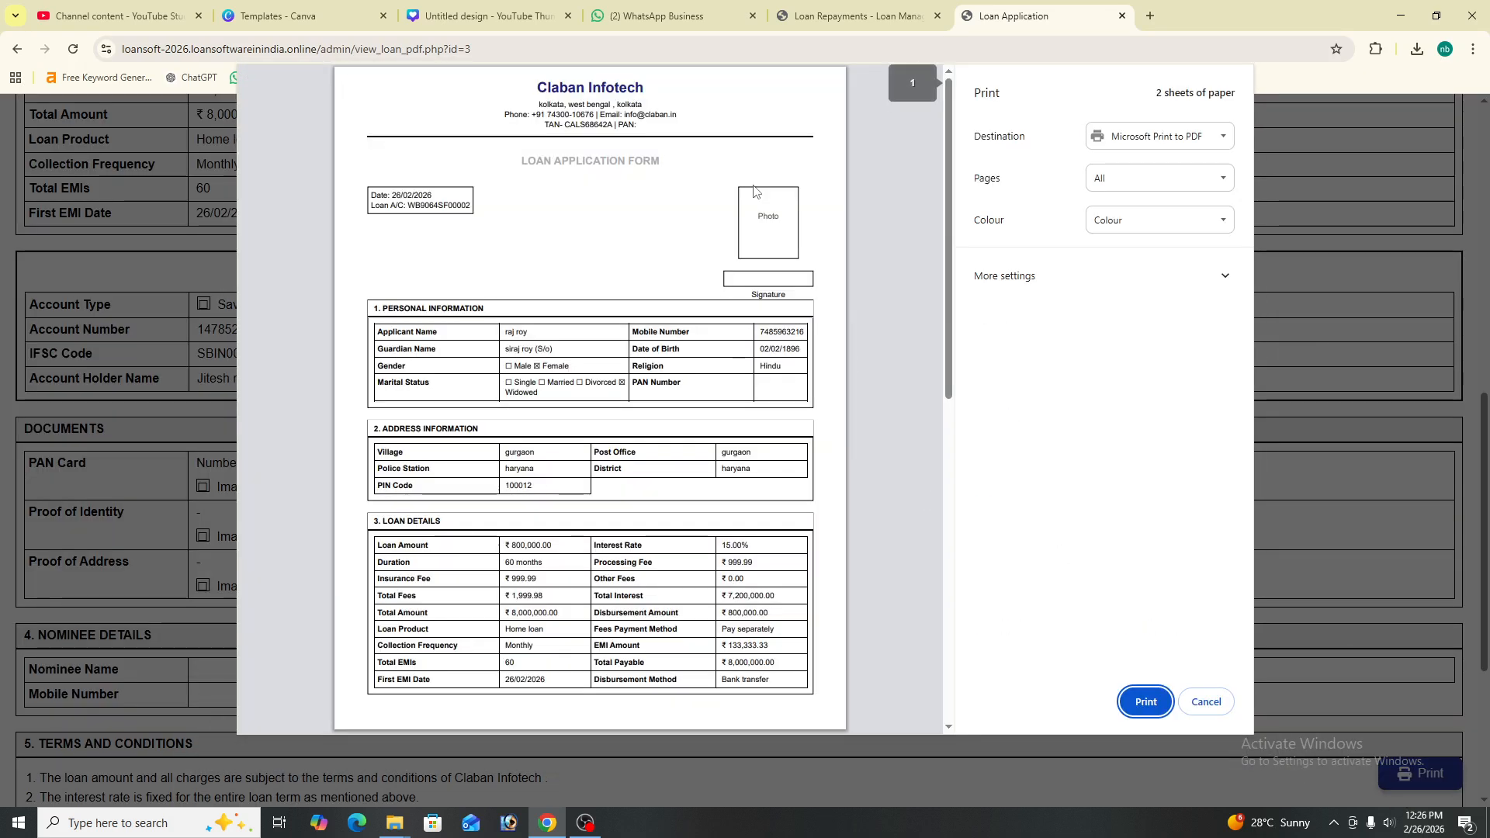
scroll(751, 186, down, 10)
scroll(753, 189, up, 10)
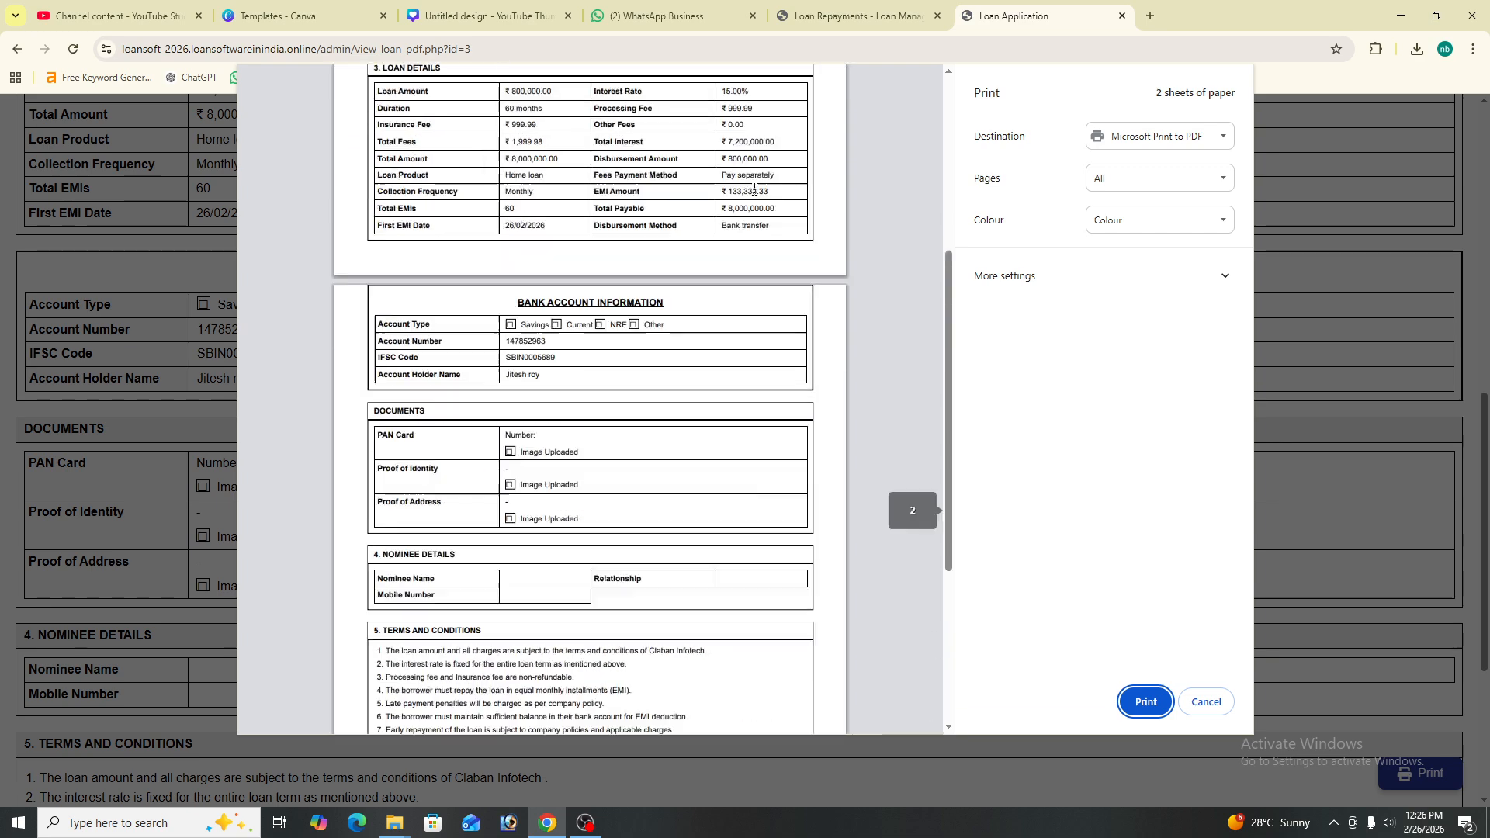
click(1208, 701)
- Open the ₹800,000 loan for editing and set its status to Approved
key(alt+Left)
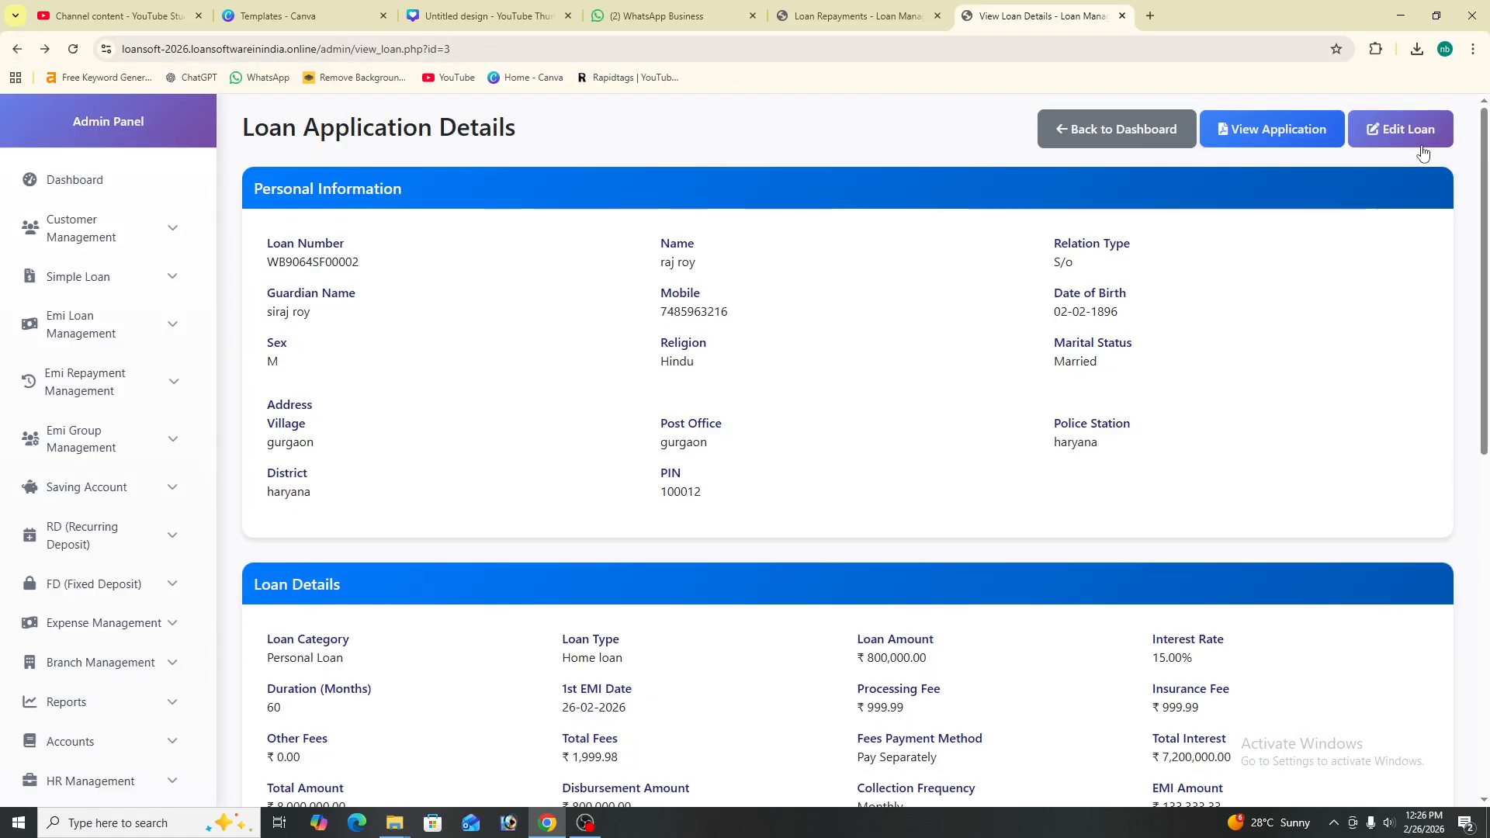
click(1419, 132)
scroll(1380, 338, down, 2)
scroll(1319, 372, down, 2)
scroll(1234, 380, up, 4)
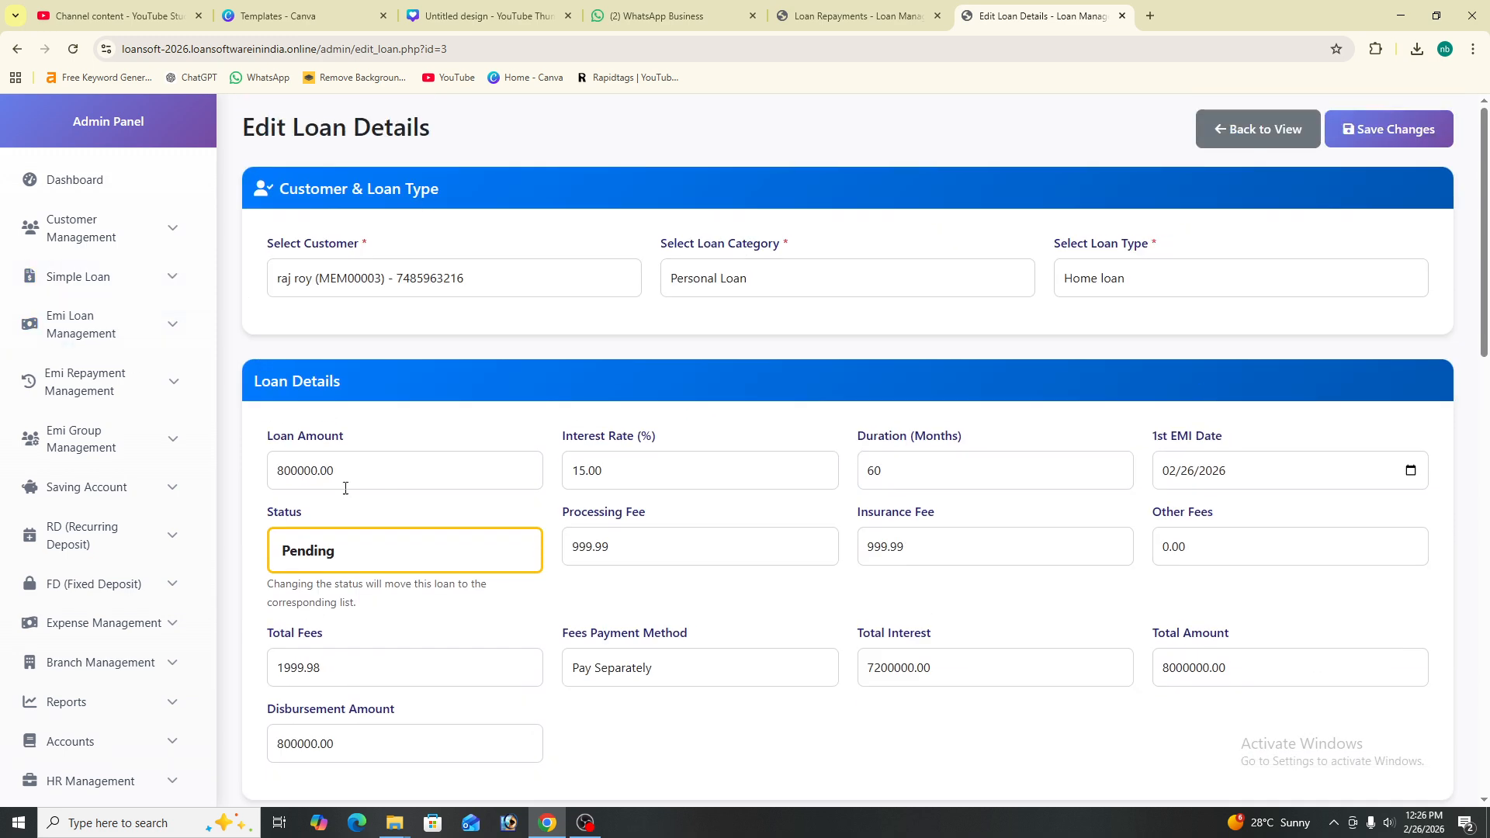
click(481, 549)
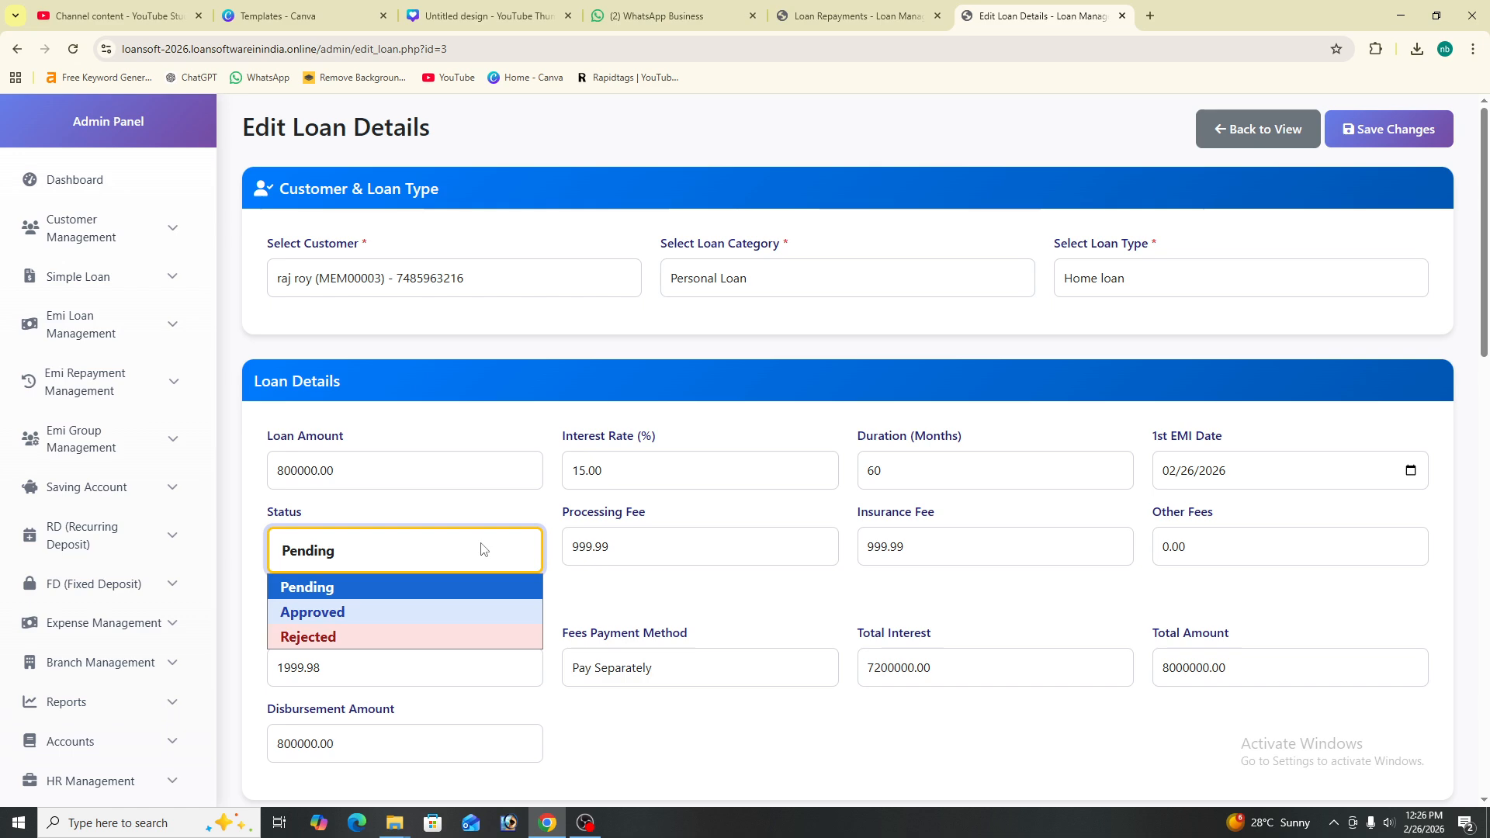
click(444, 612)
- Save the change with Update Loan Details
scroll(974, 450, down, 5)
scroll(905, 435, up, 3)
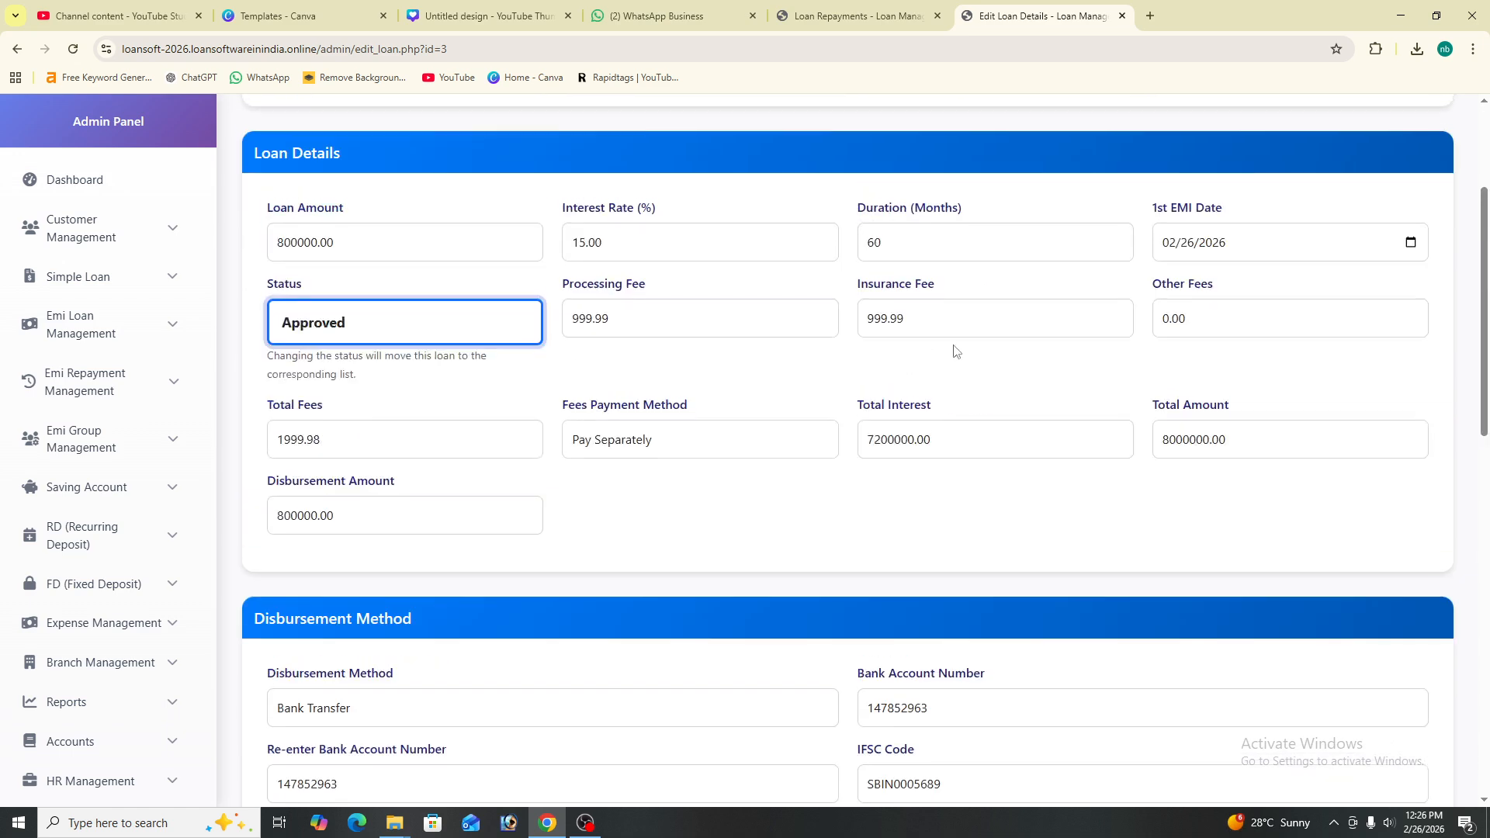
scroll(853, 388, up, 3)
scroll(776, 427, down, 1)
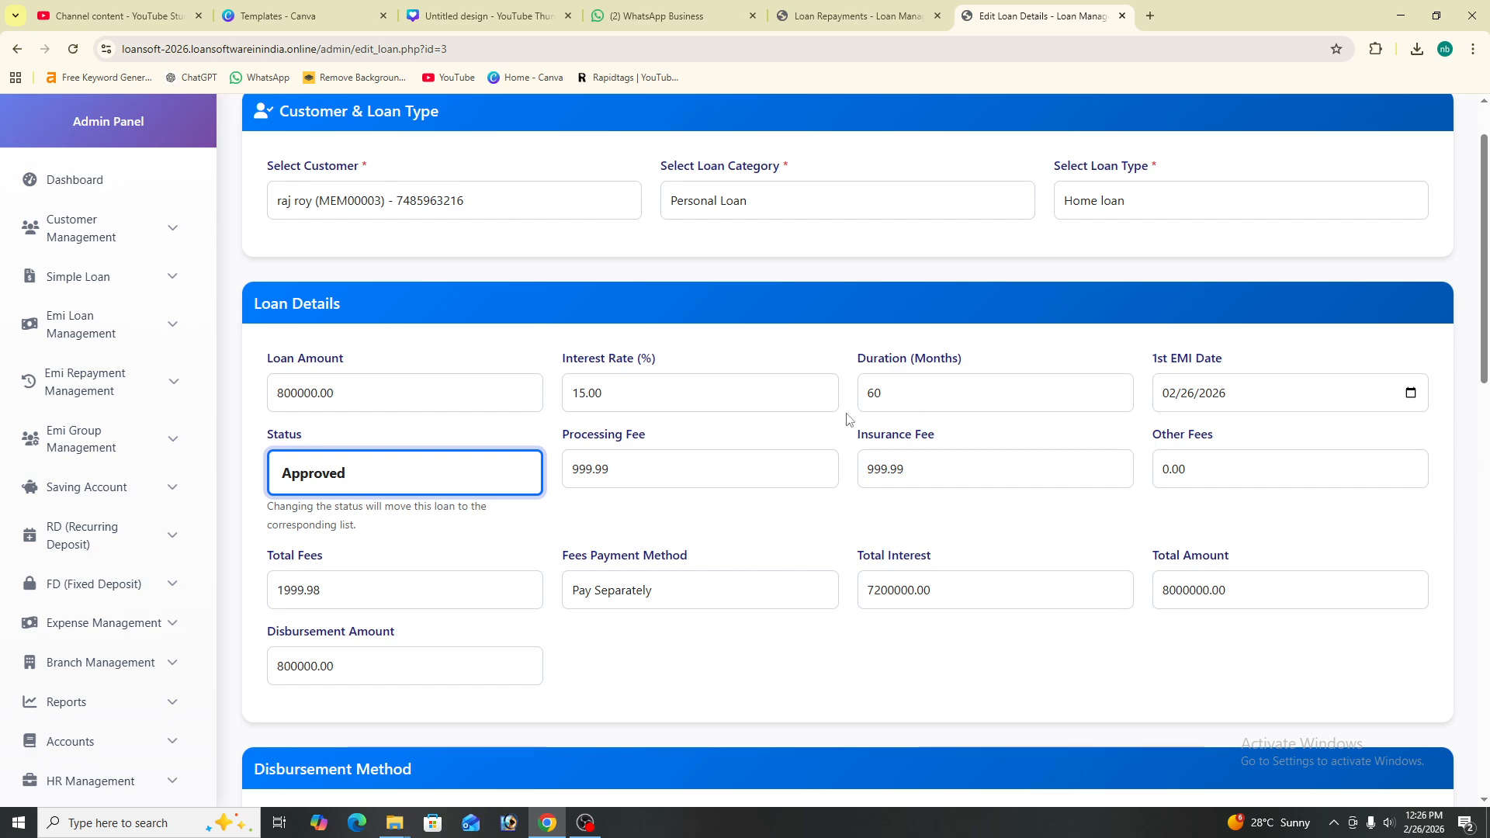
scroll(818, 544, down, 13)
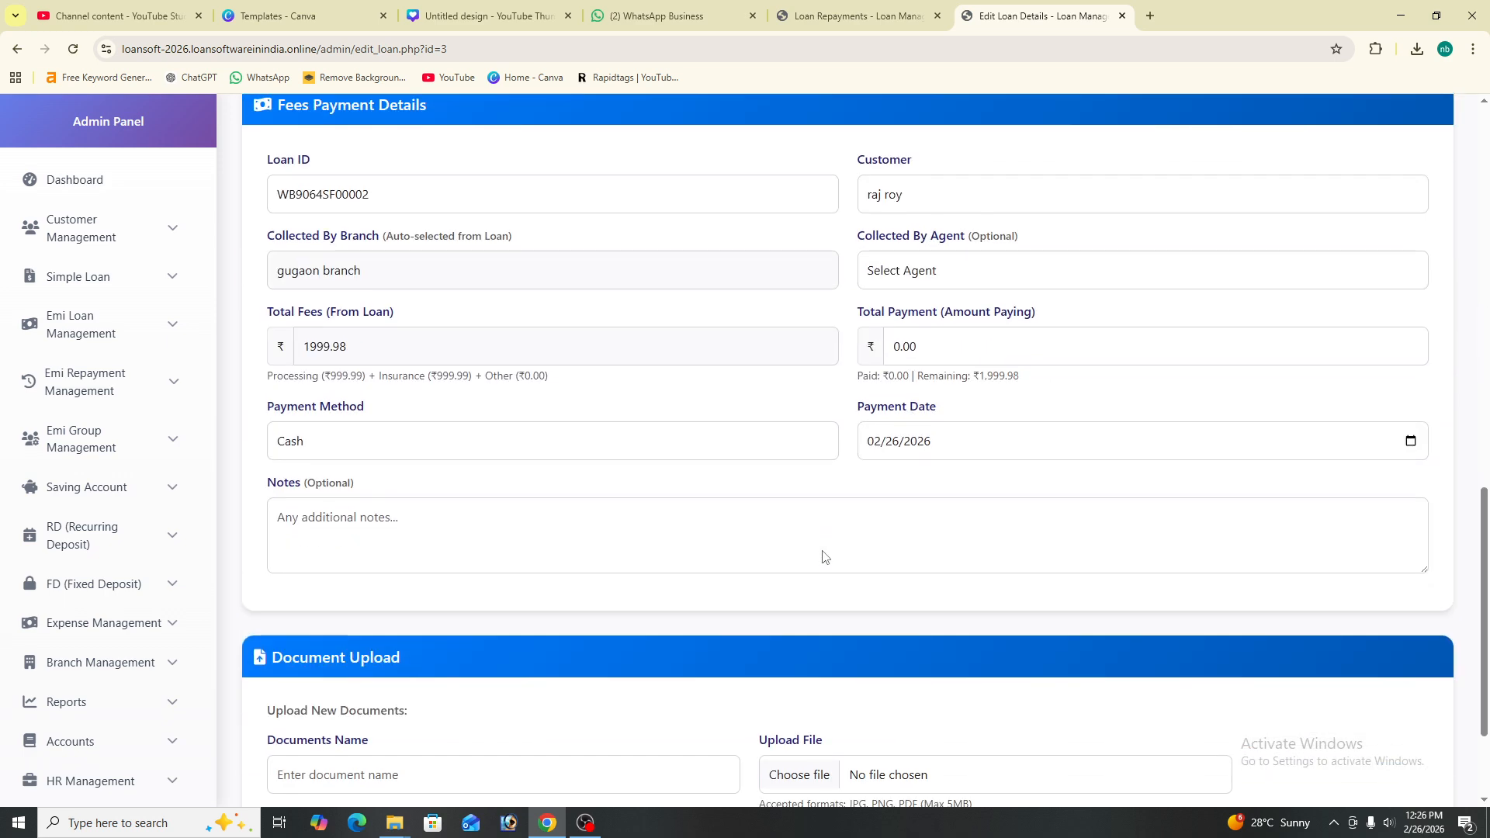
scroll(823, 551, down, 2)
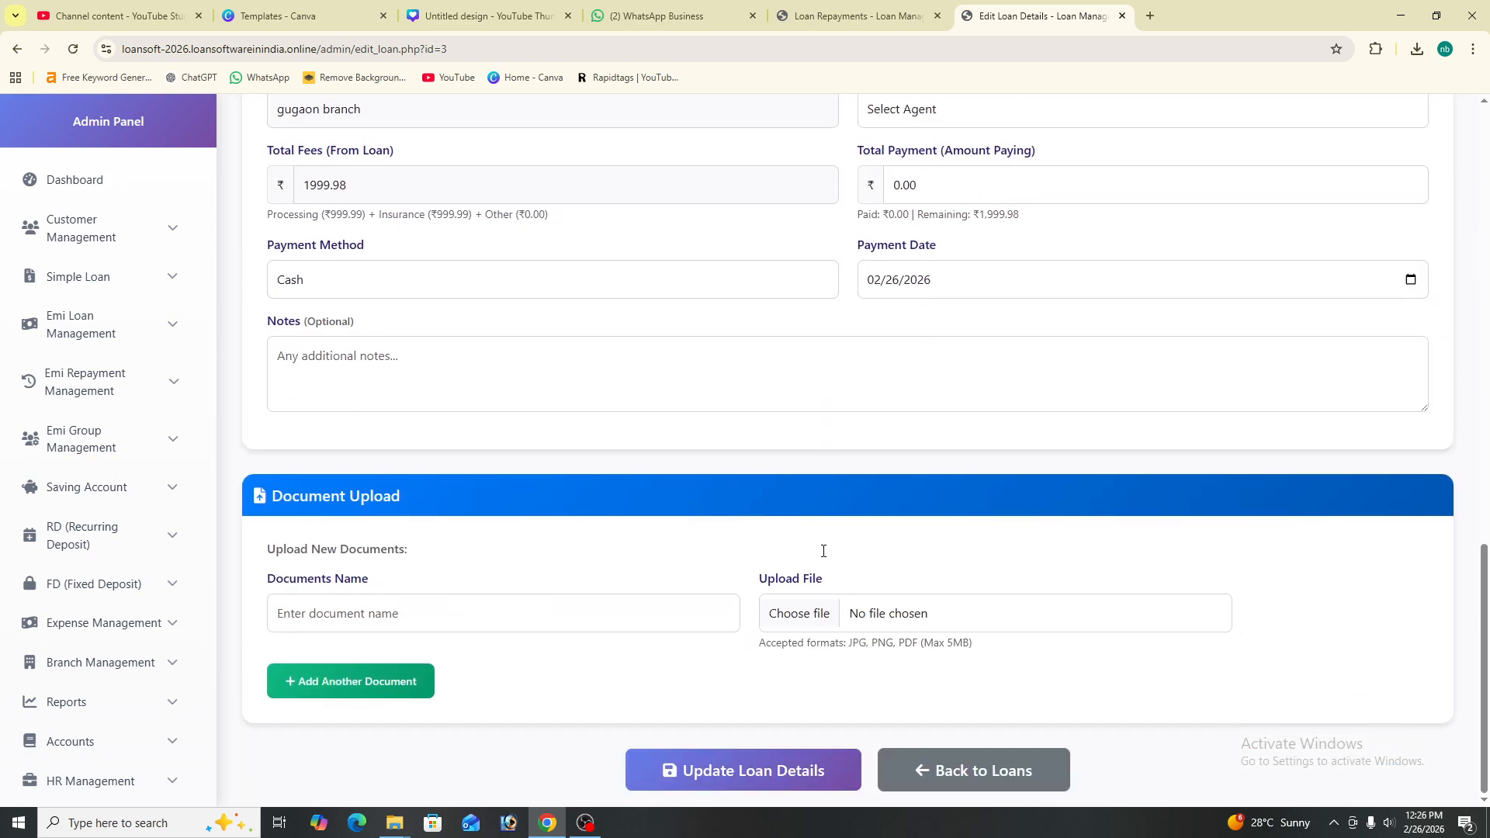
click(741, 772)
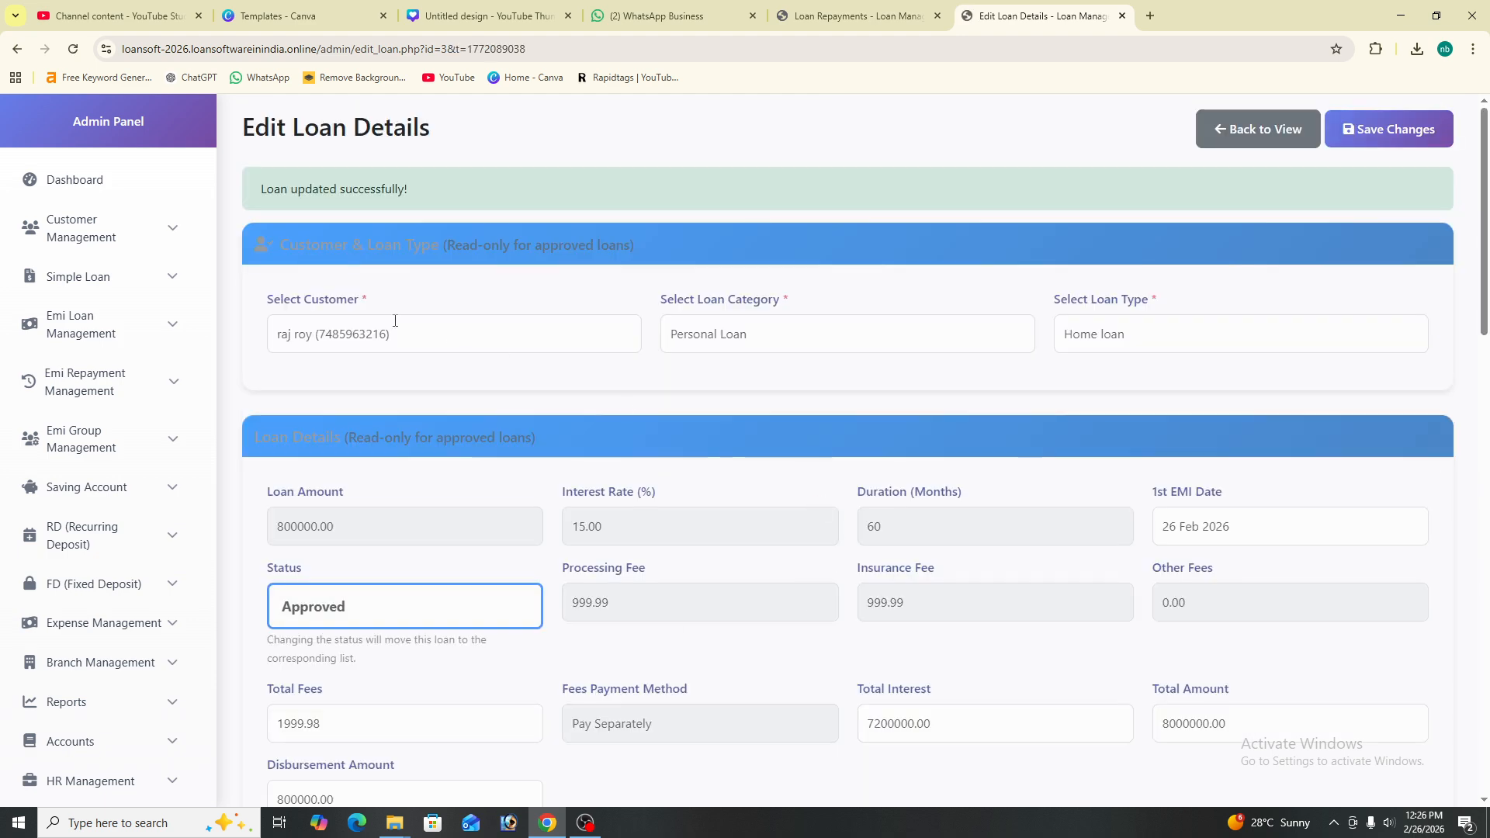
- Expand Emi Loan Management and review the list of approved loans
click(112, 349)
click(148, 479)
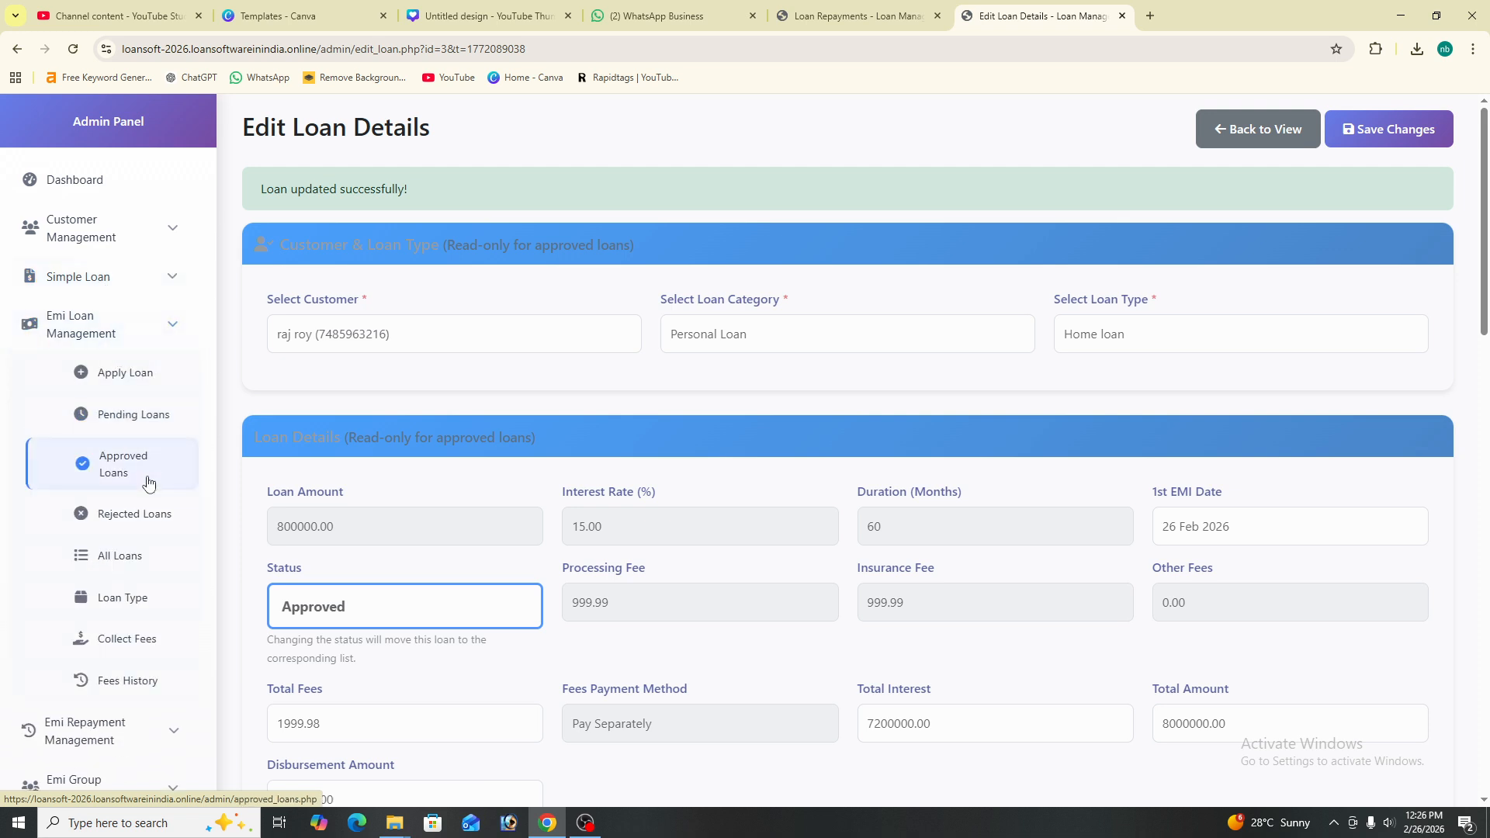
drag(485, 238, 841, 248)
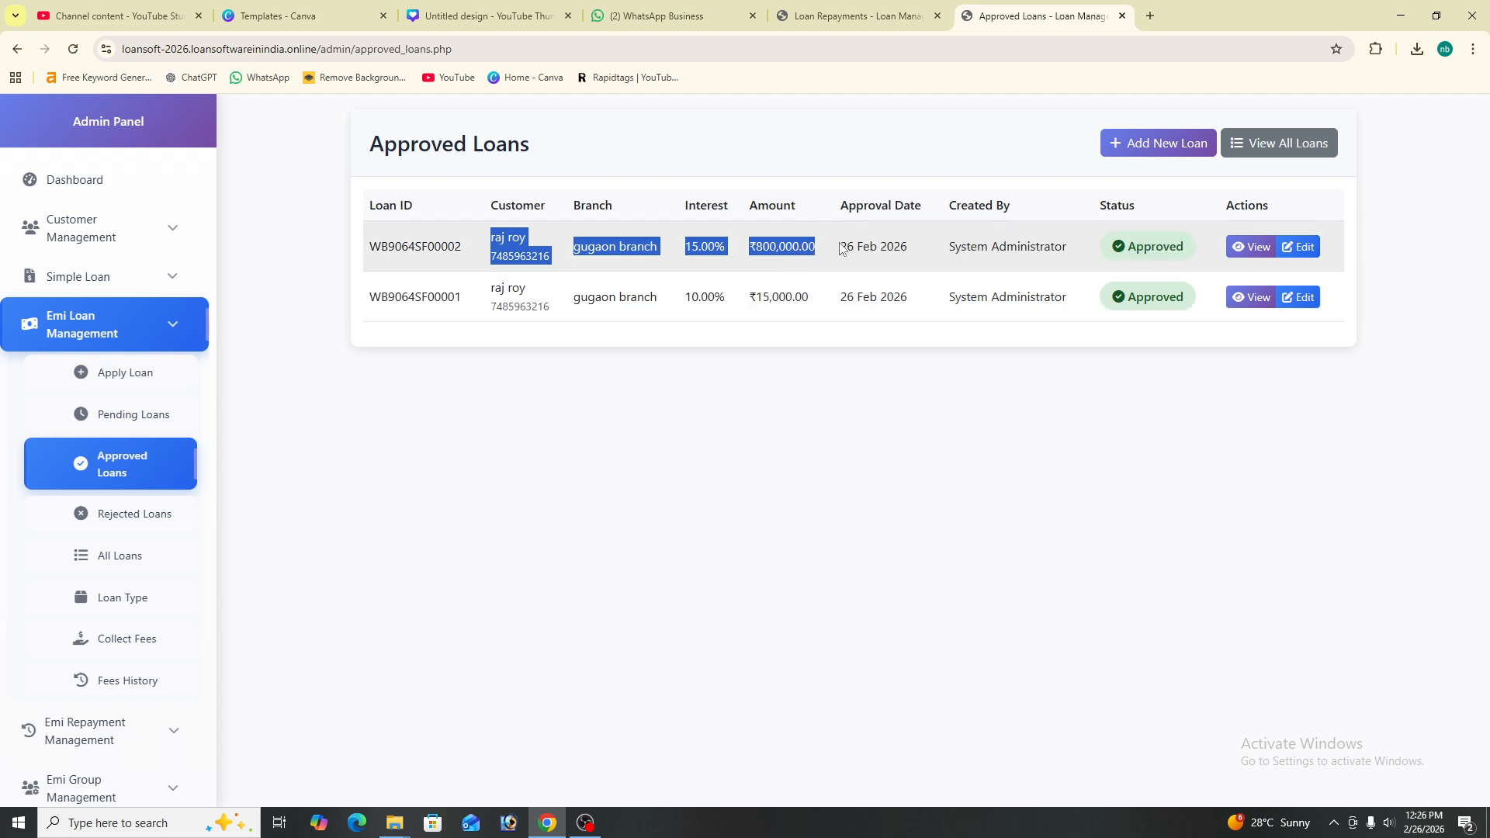
click(841, 249)
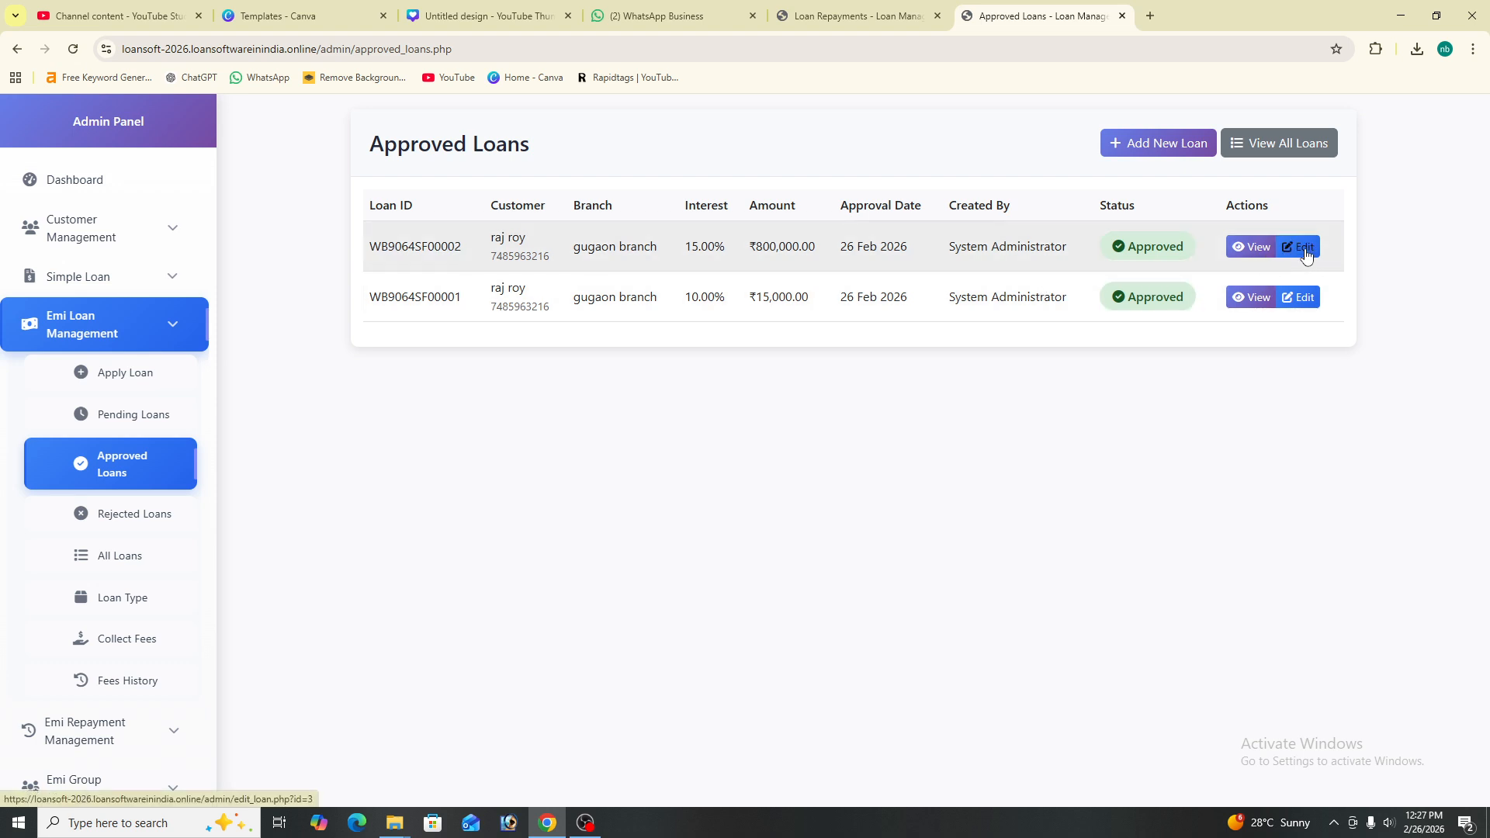
- Check the rejected, pending and all-loans lists and the branch filter, then open Loan Type
click(158, 516)
click(146, 419)
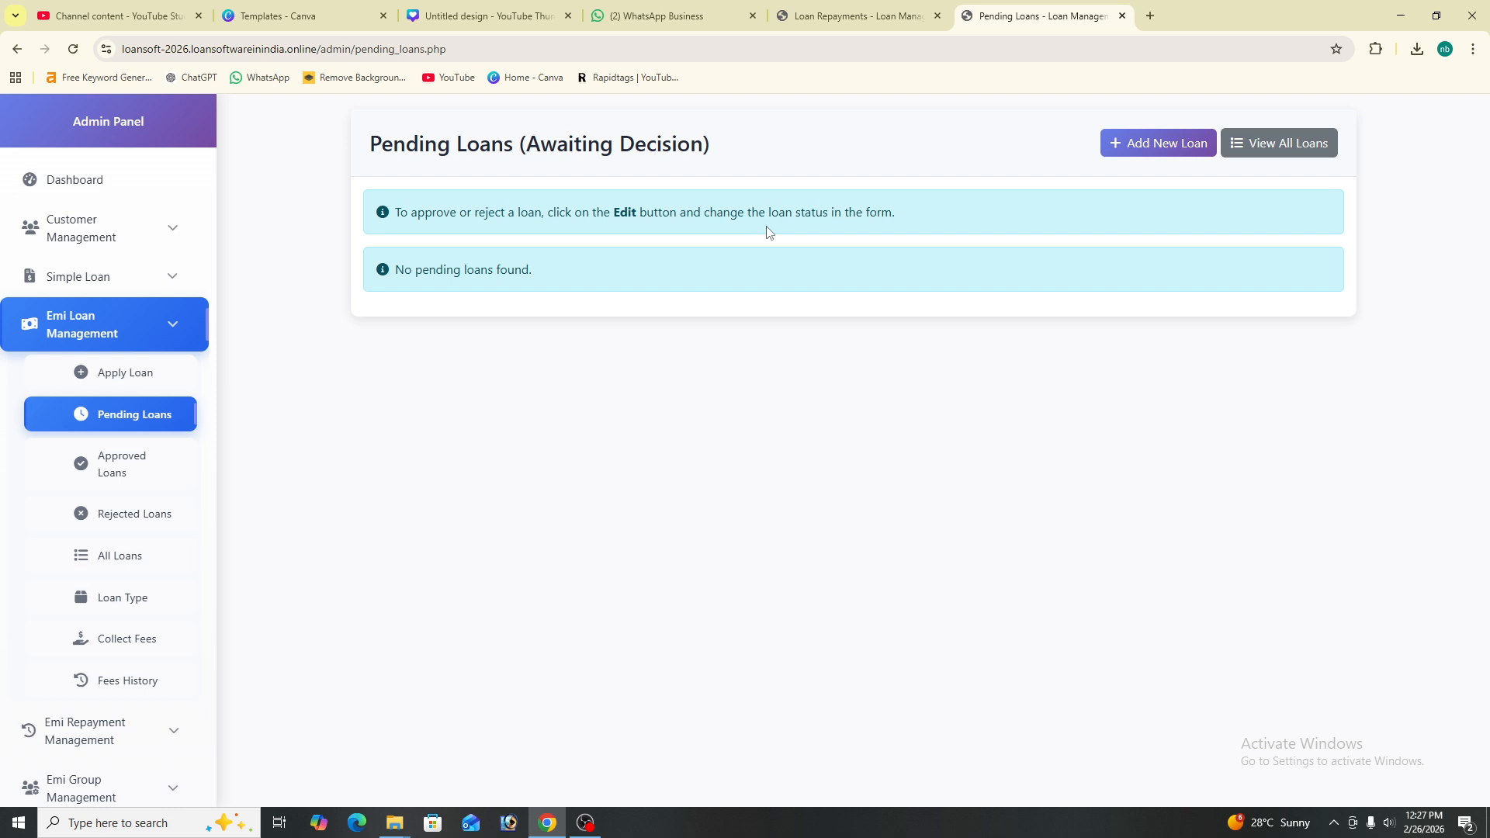
click(128, 474)
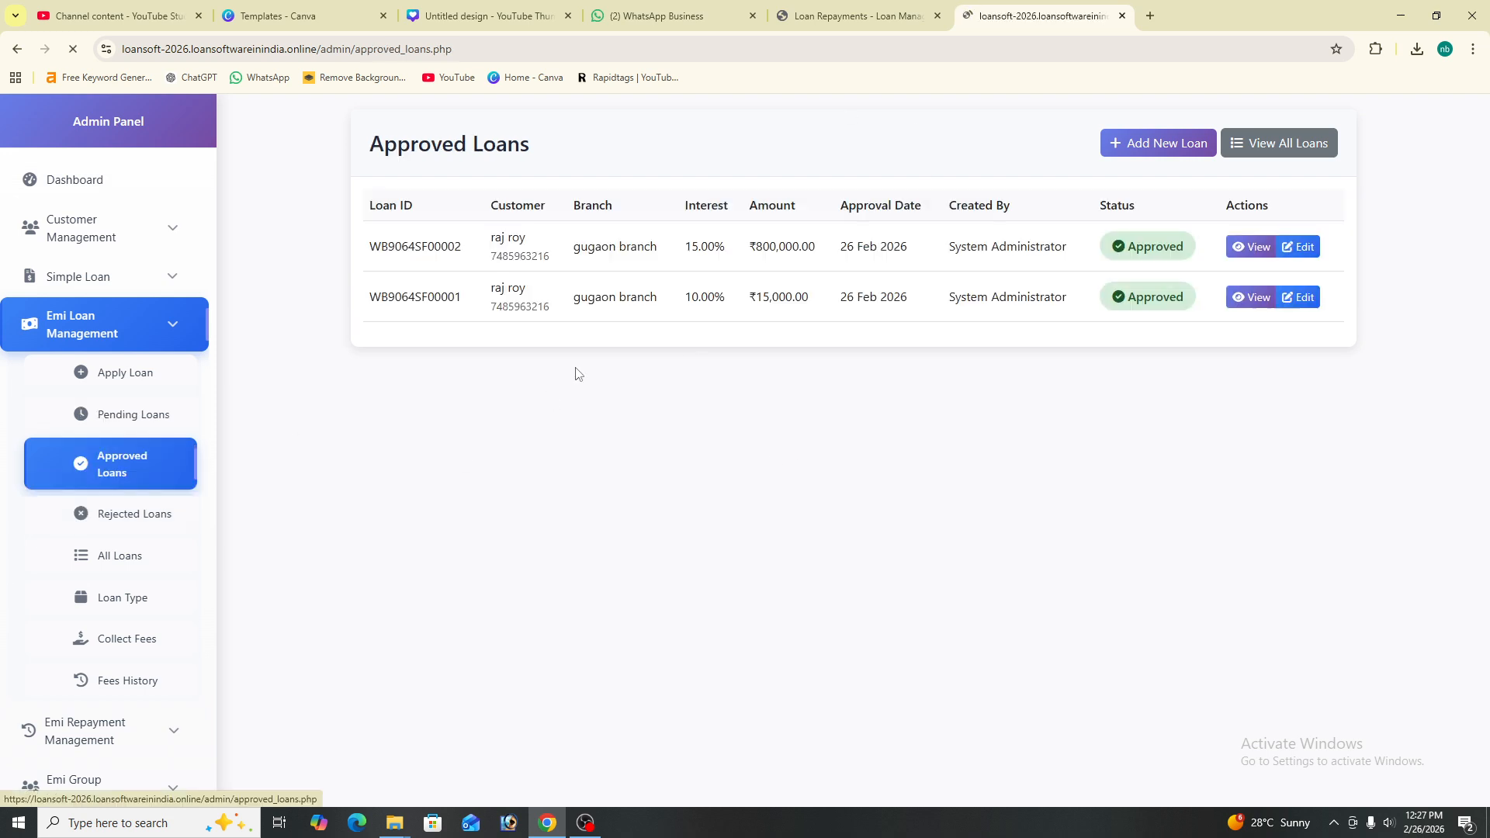
click(159, 517)
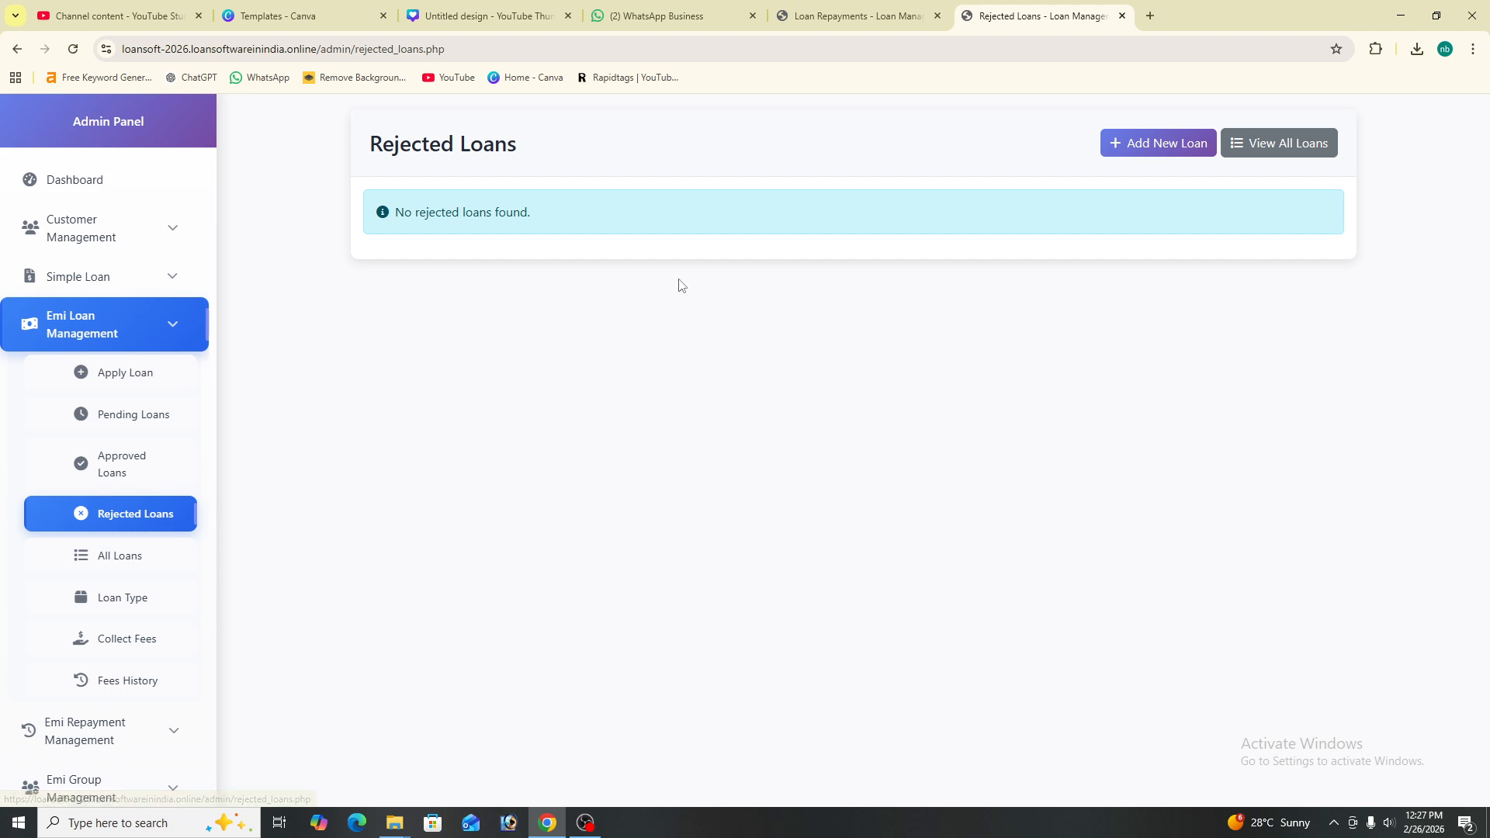
scroll(175, 596, down, 1)
click(120, 475)
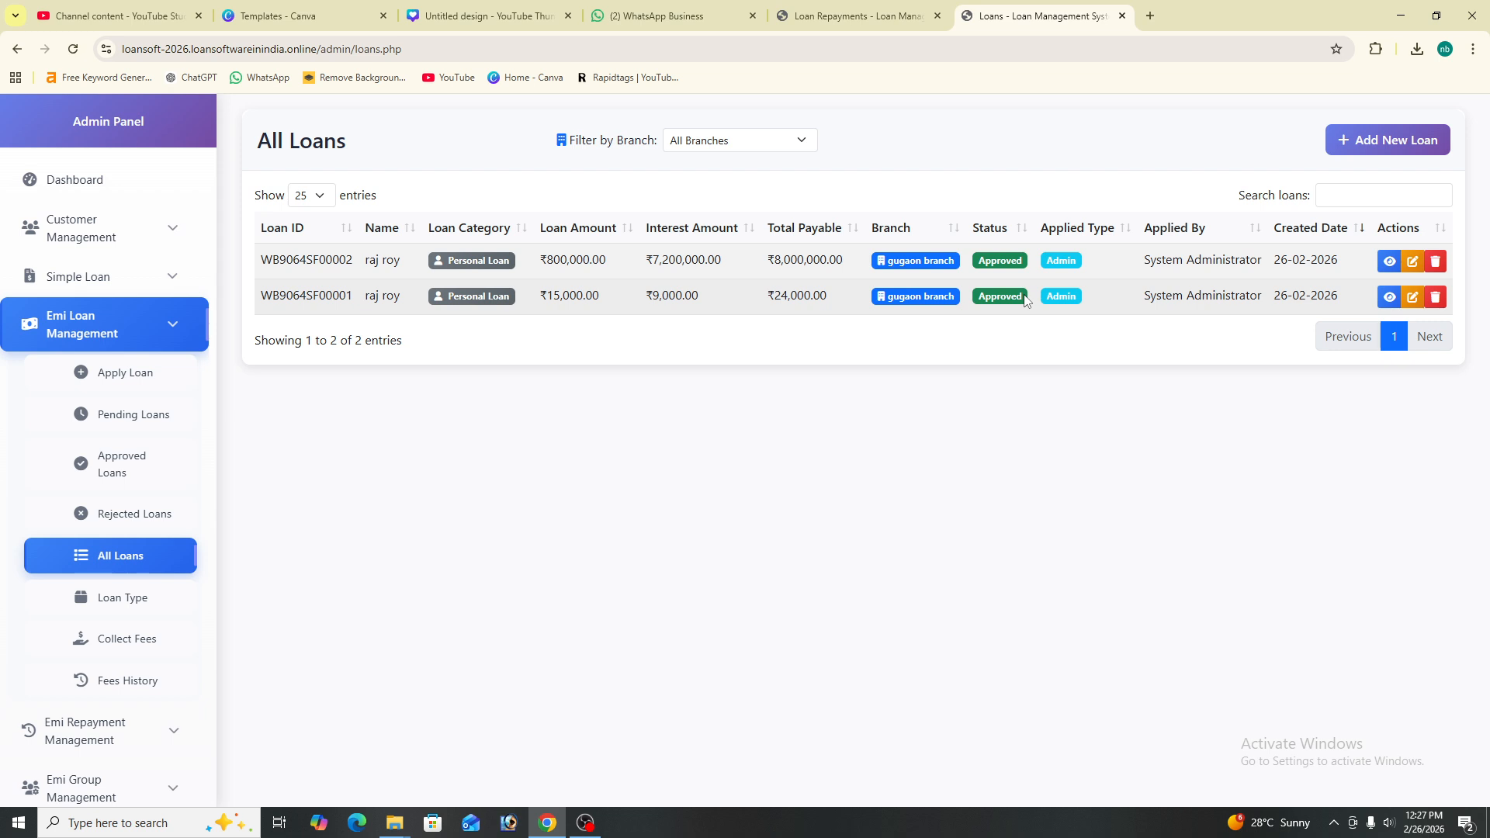
click(768, 136)
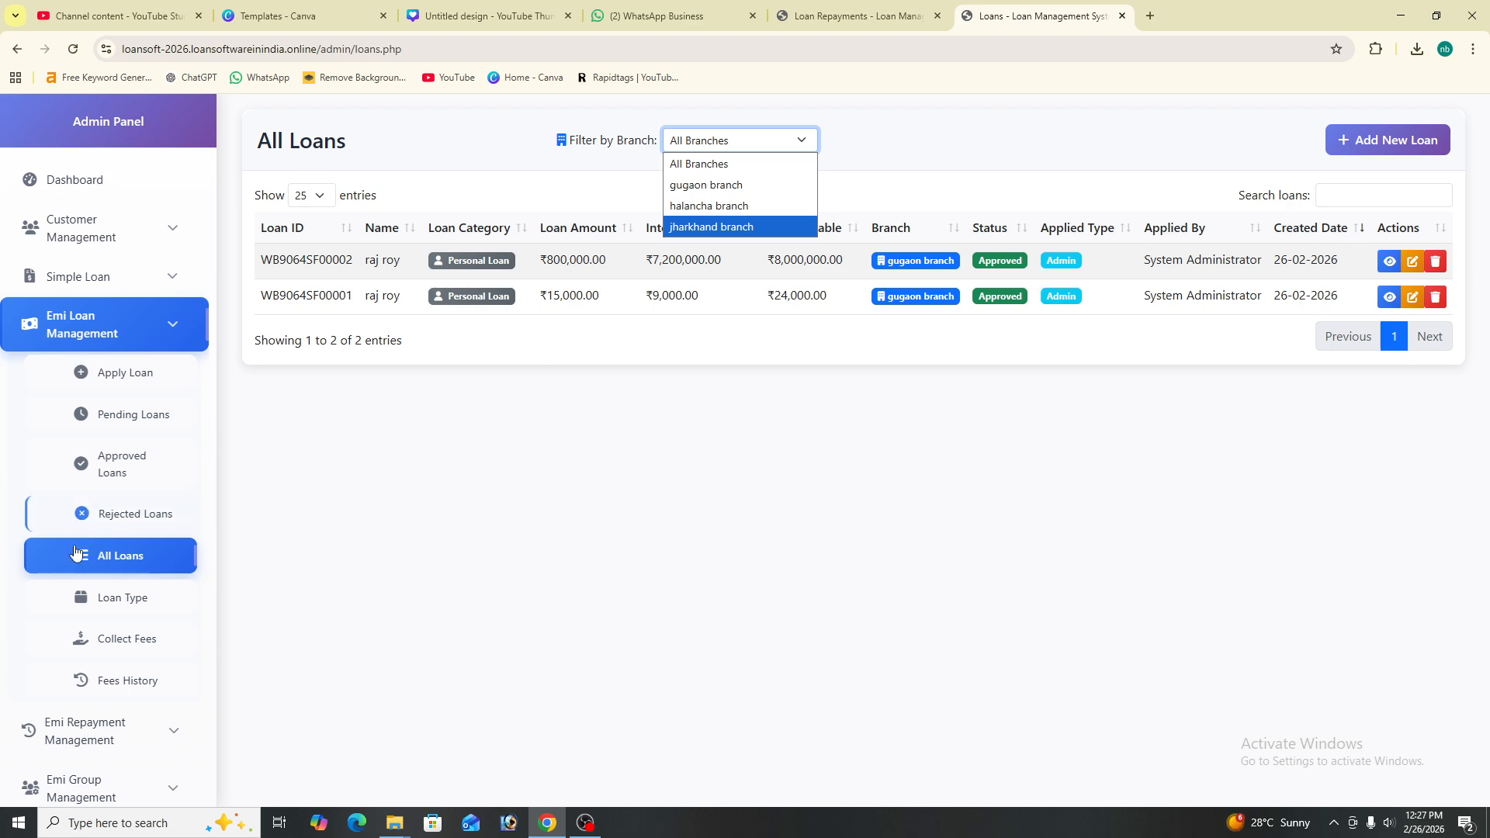
click(158, 610)
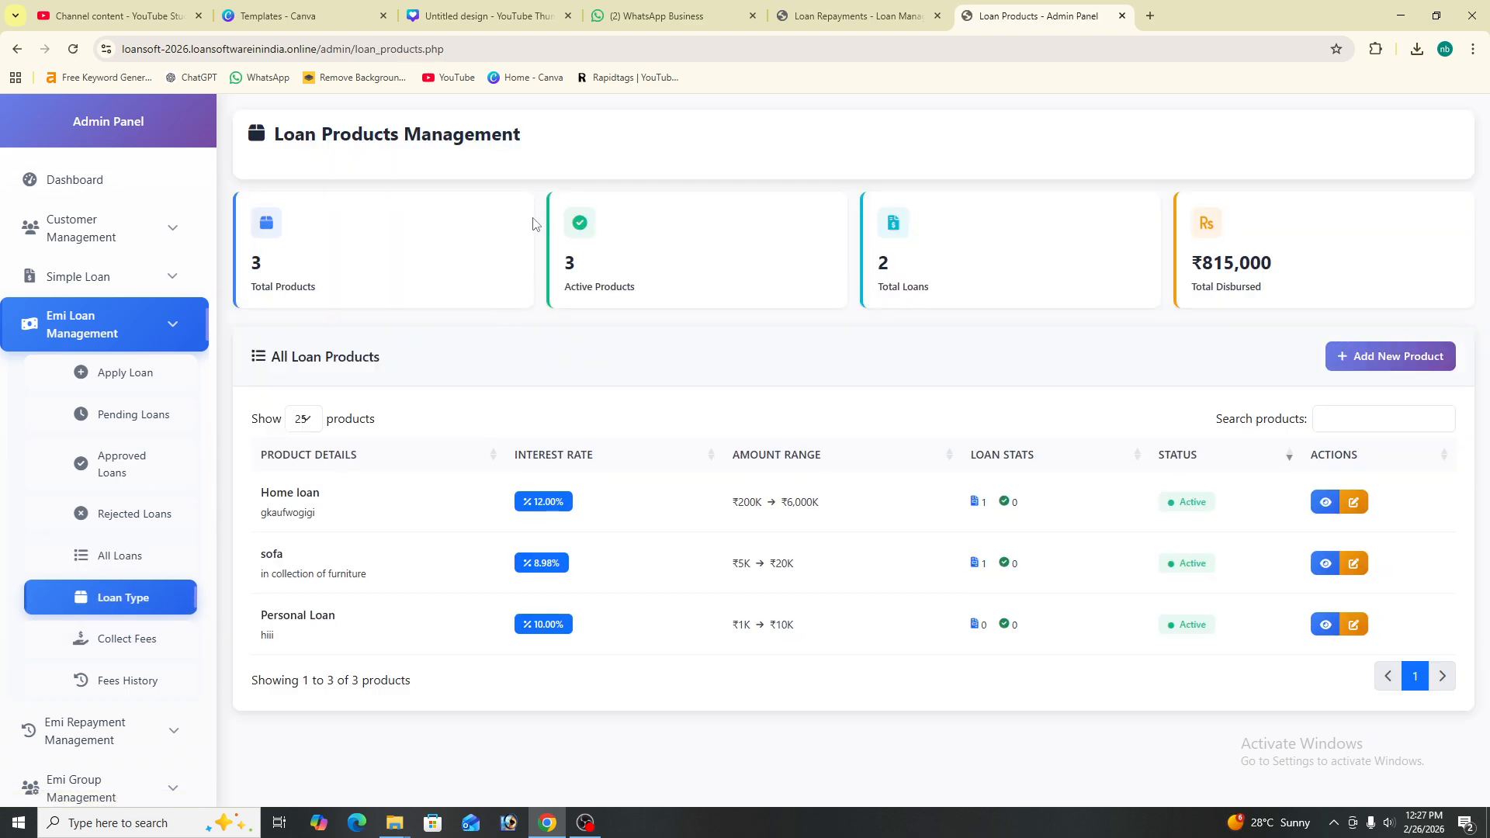
- Start collecting fees for the ₹800,000 home loan, then close the form without collecting
drag(275, 266, 523, 279)
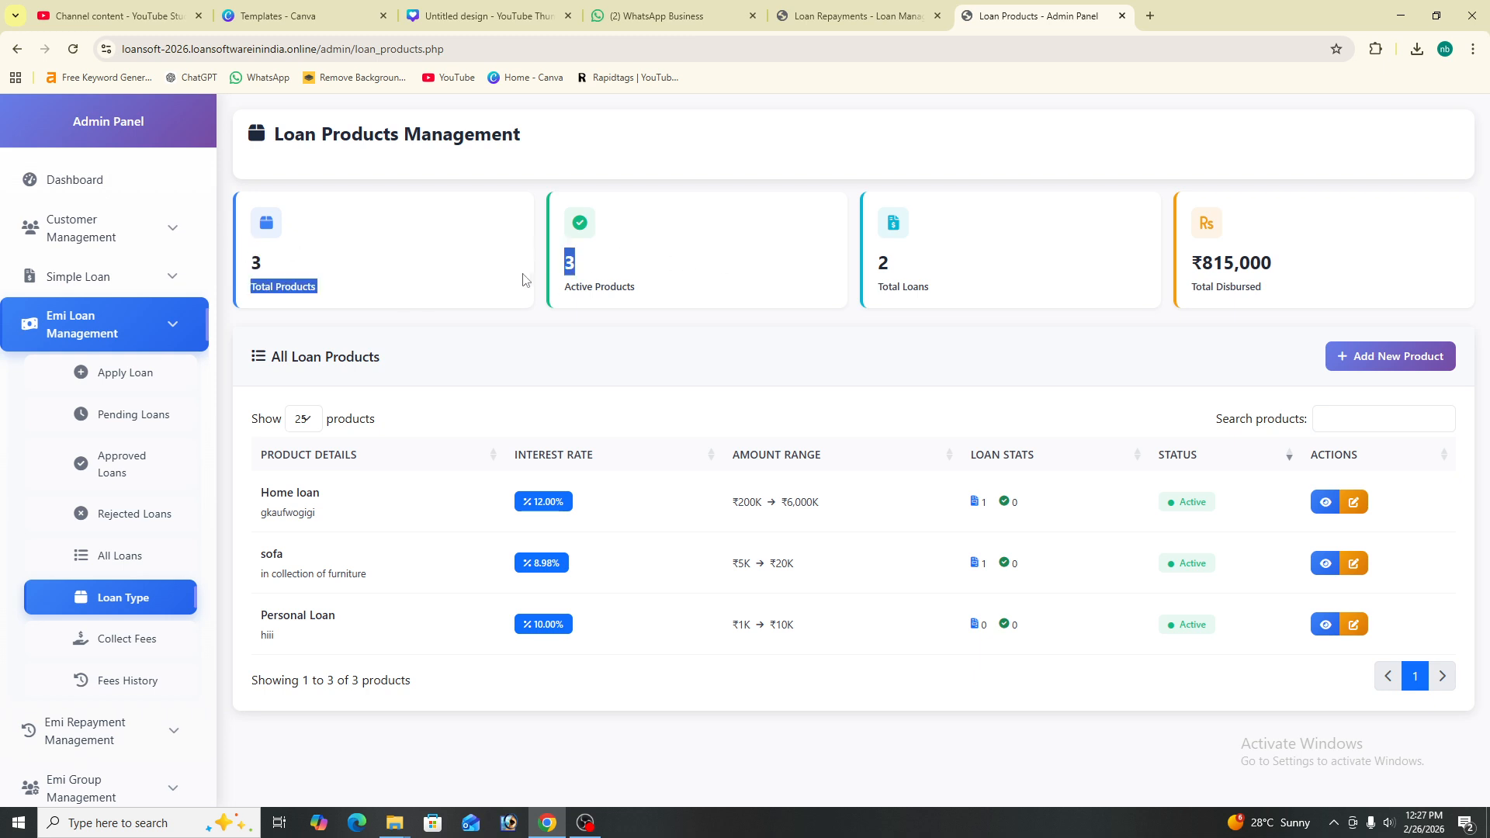
click(985, 267)
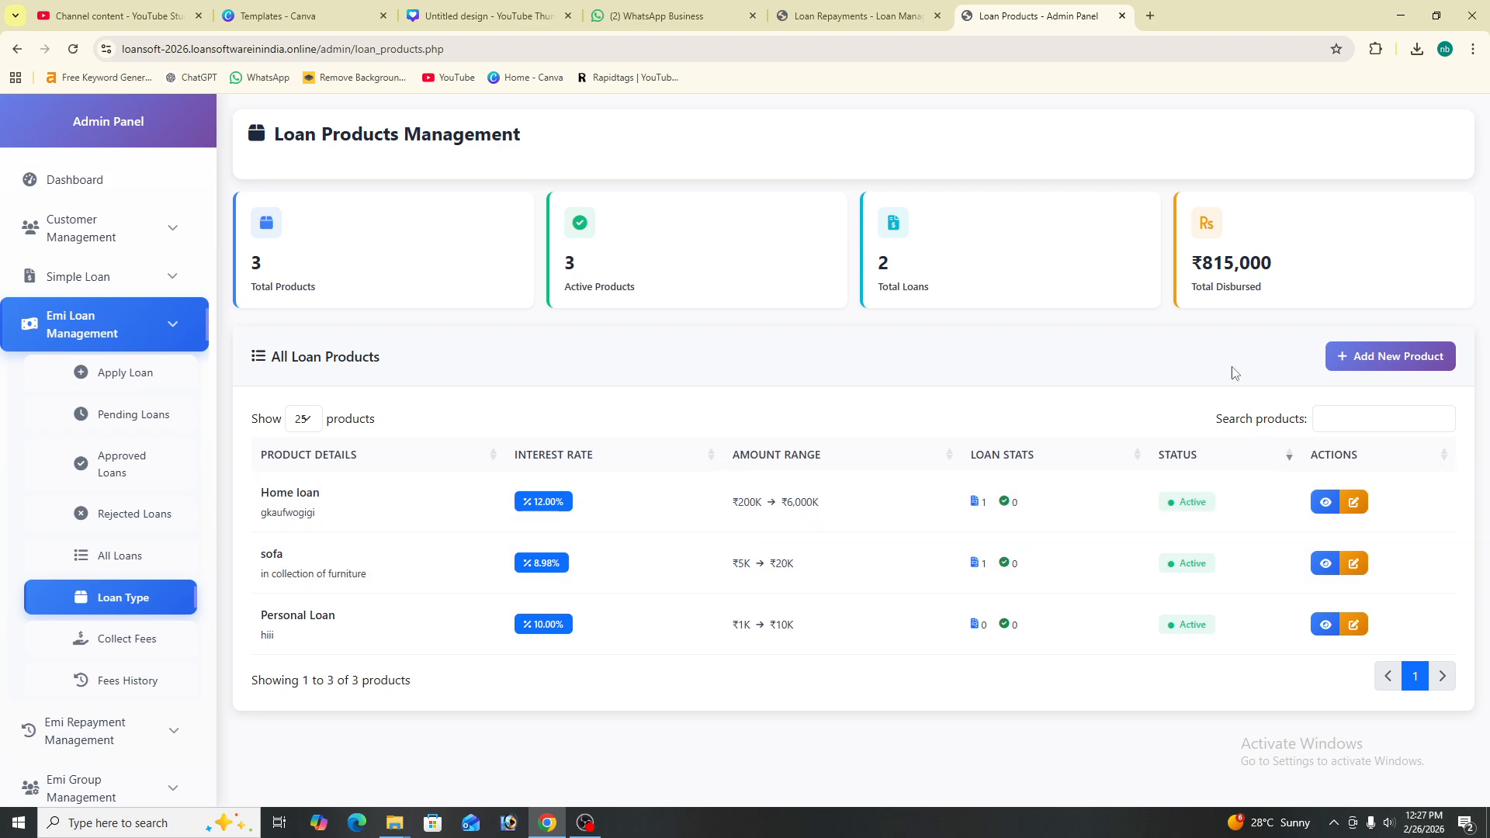
click(128, 656)
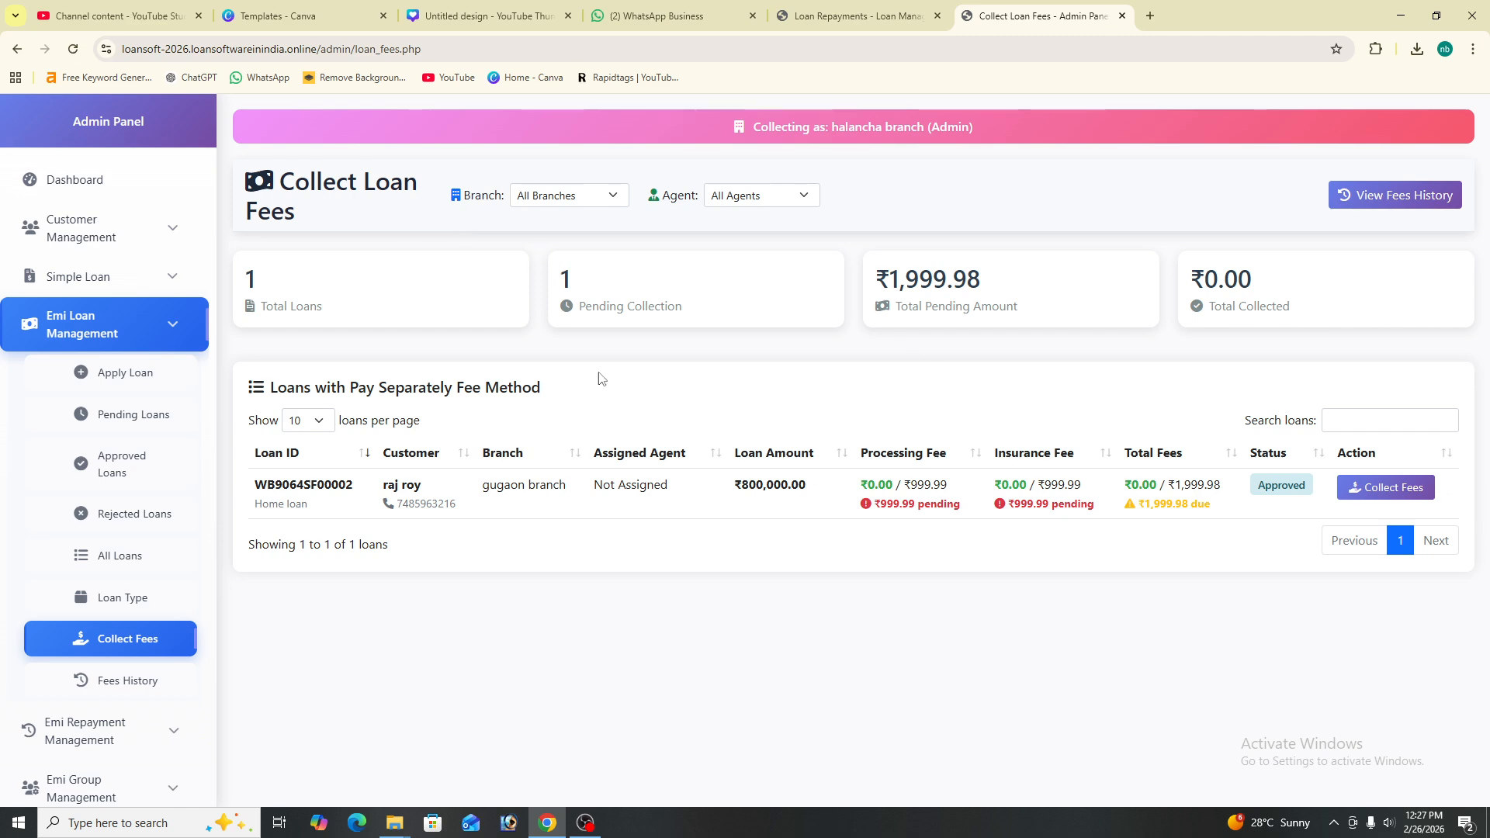
click(1373, 487)
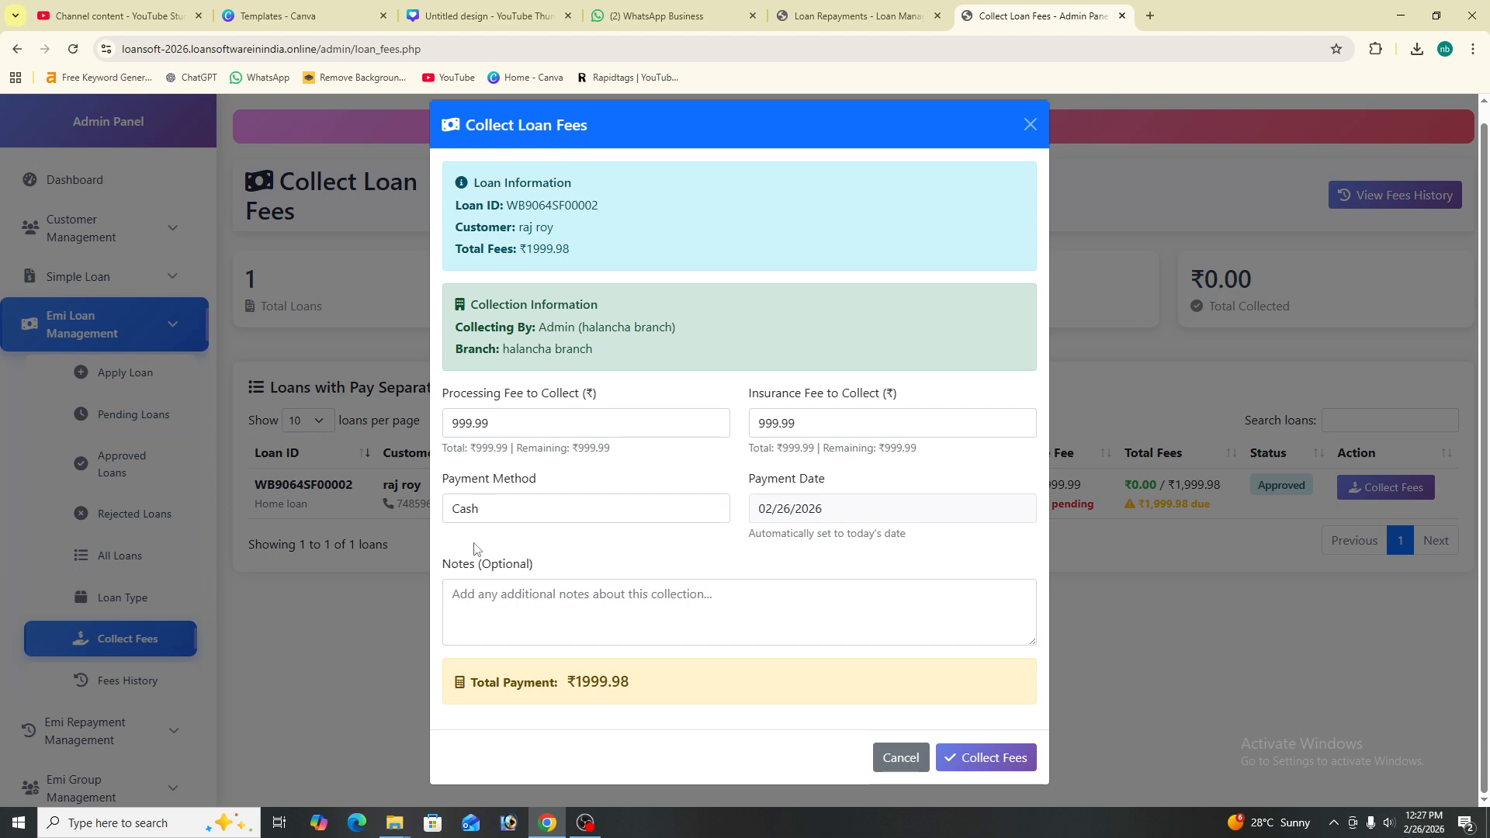
click(598, 505)
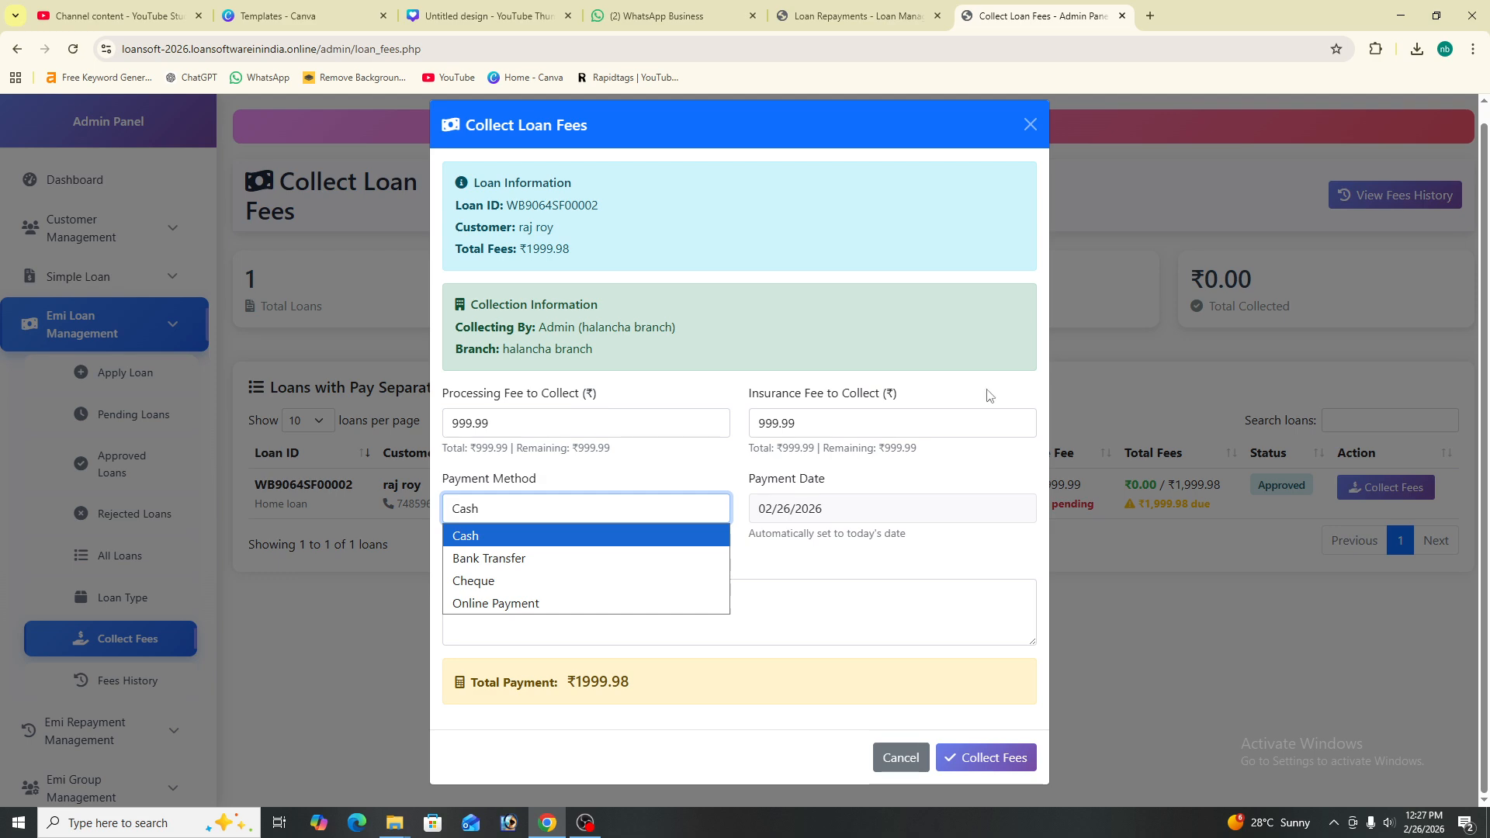
click(1030, 126)
click(1030, 126)
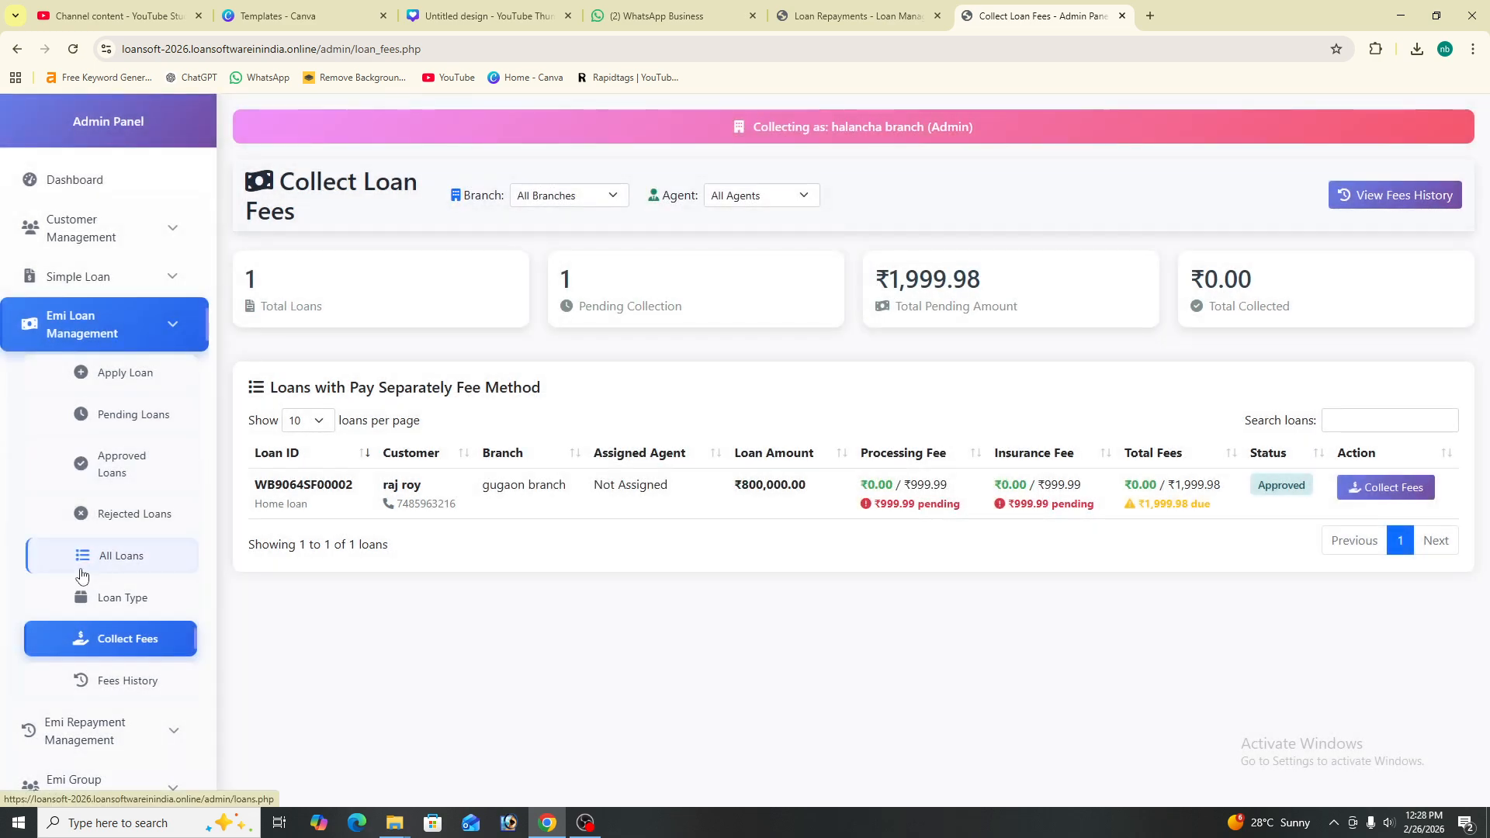
- View the empty Fees History, go back to Collect Fees, and expand Emi Repayment Management
scroll(80, 574, down, 3)
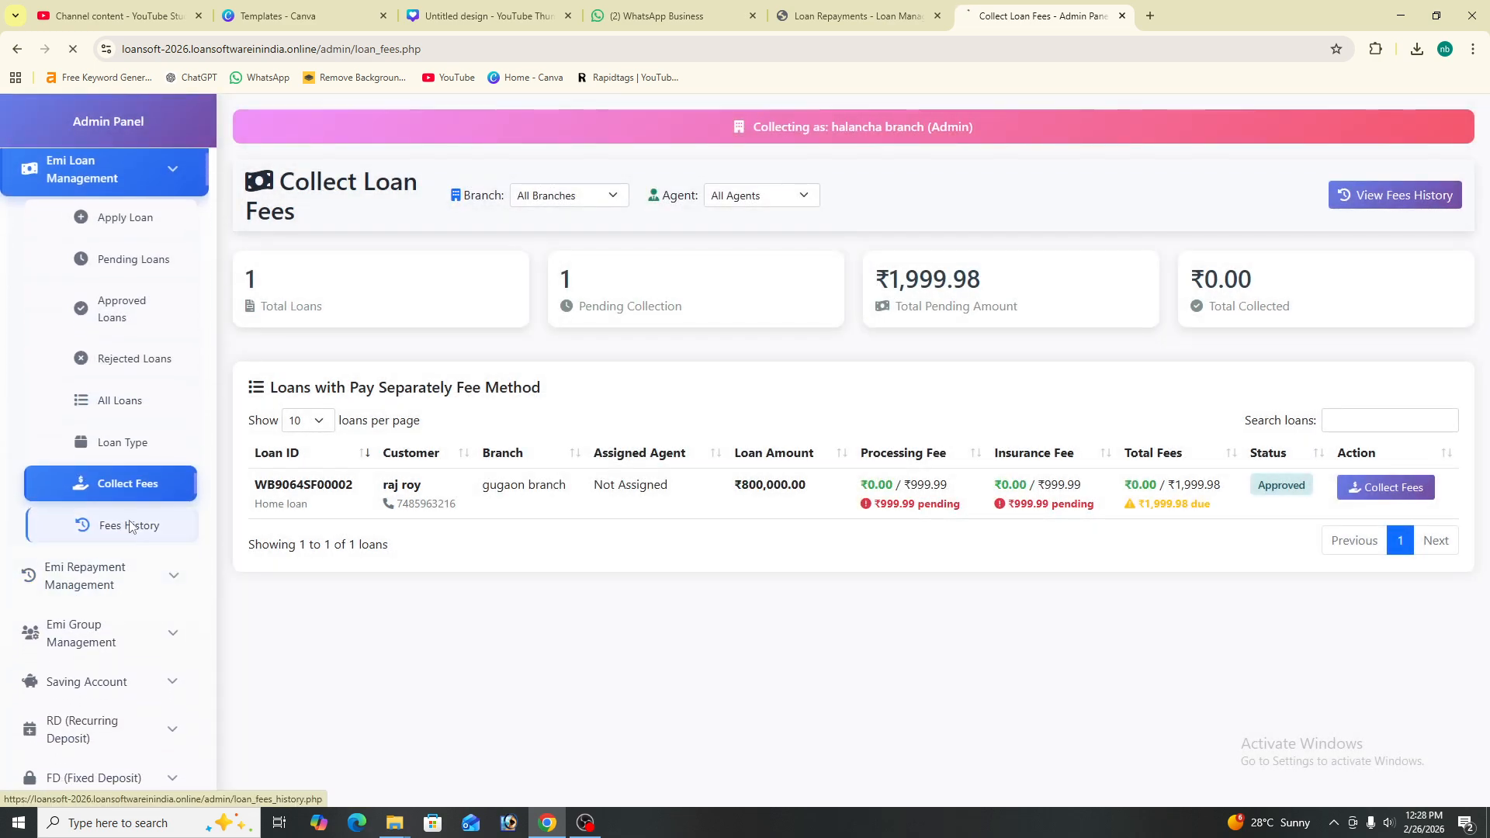
click(116, 522)
scroll(683, 512, down, 1)
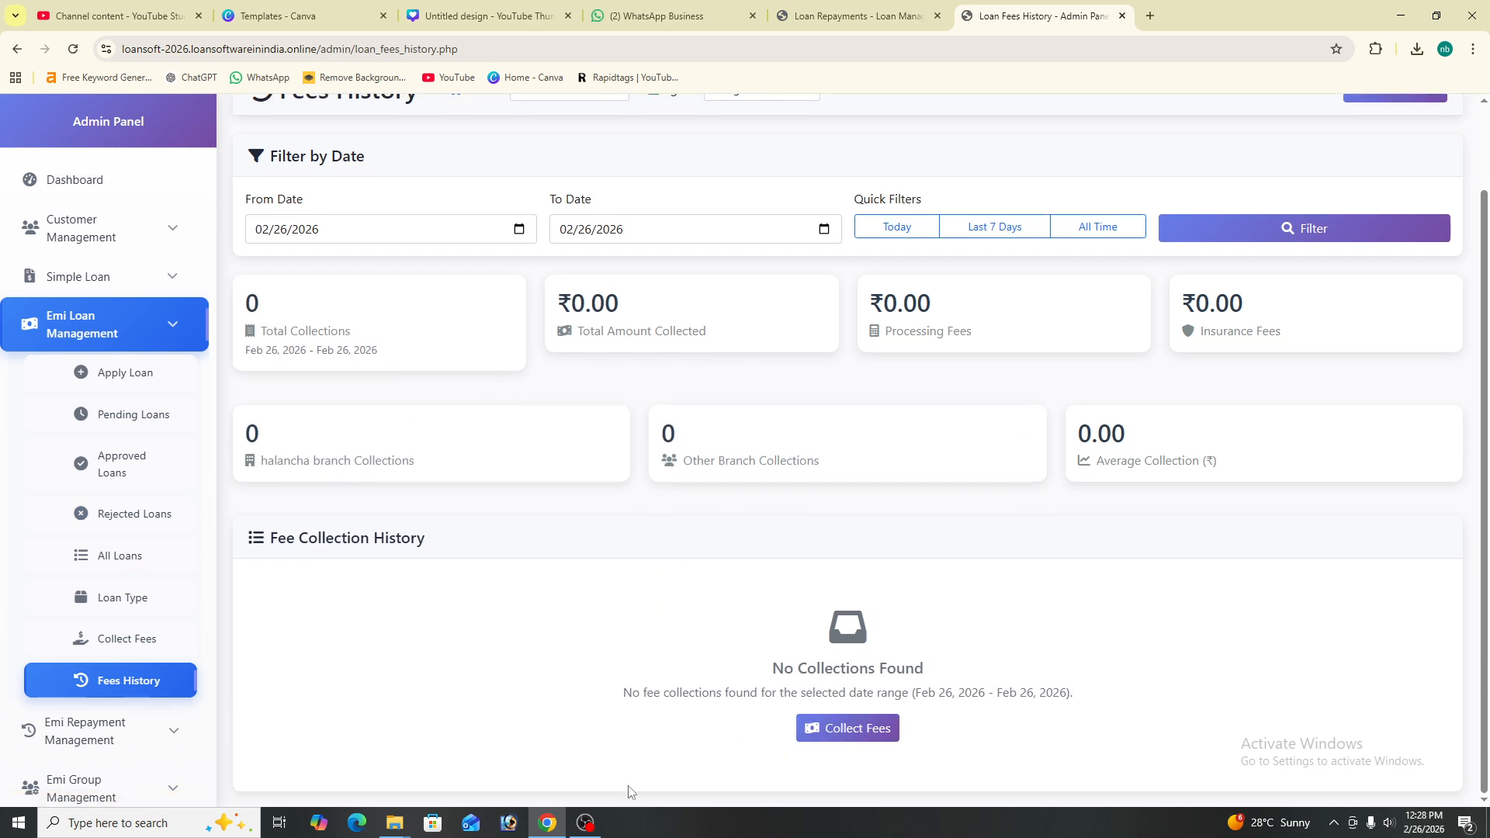
scroll(901, 656, up, 1)
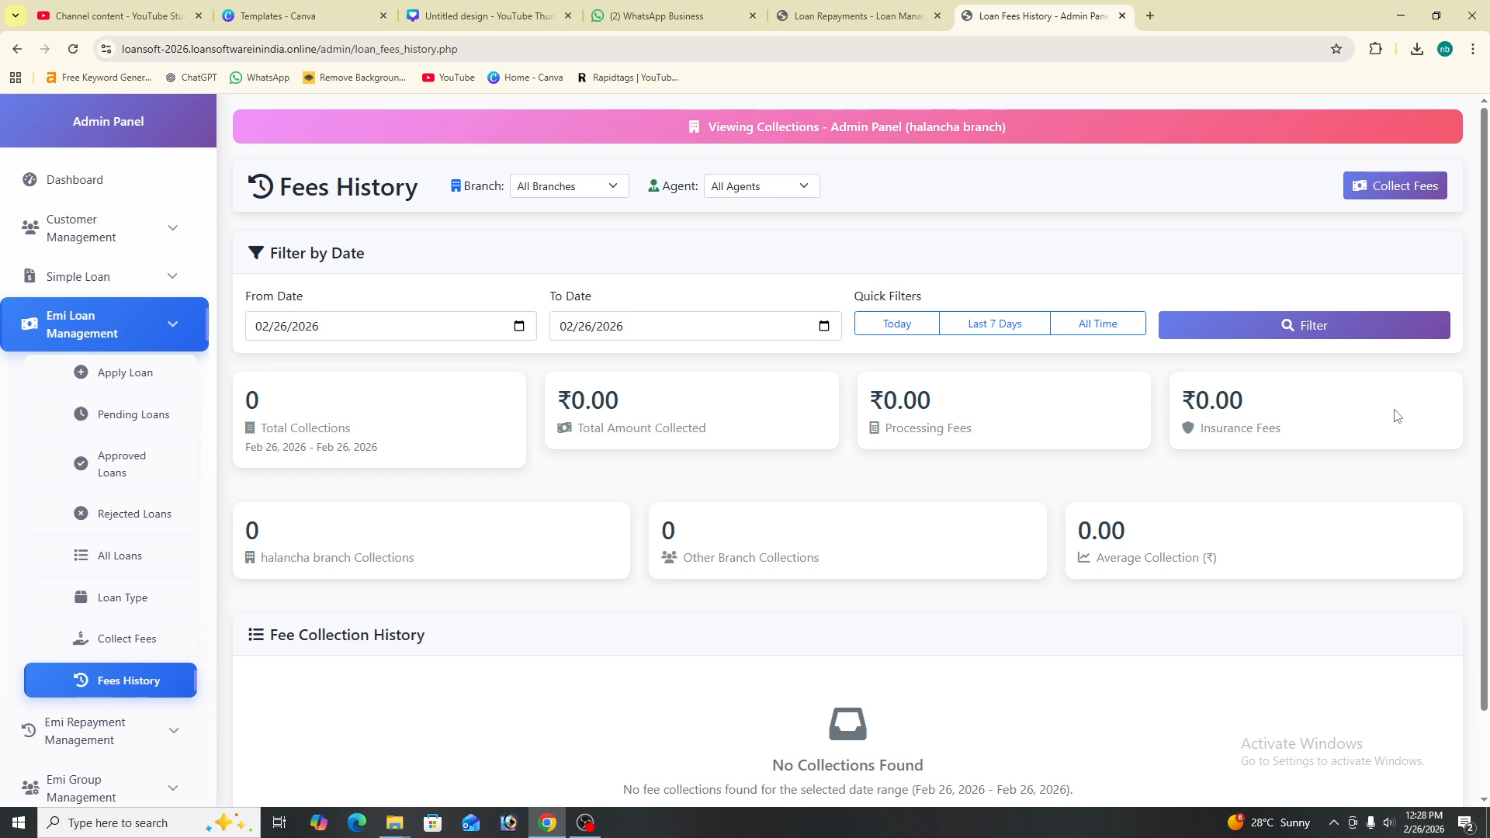
click(1400, 200)
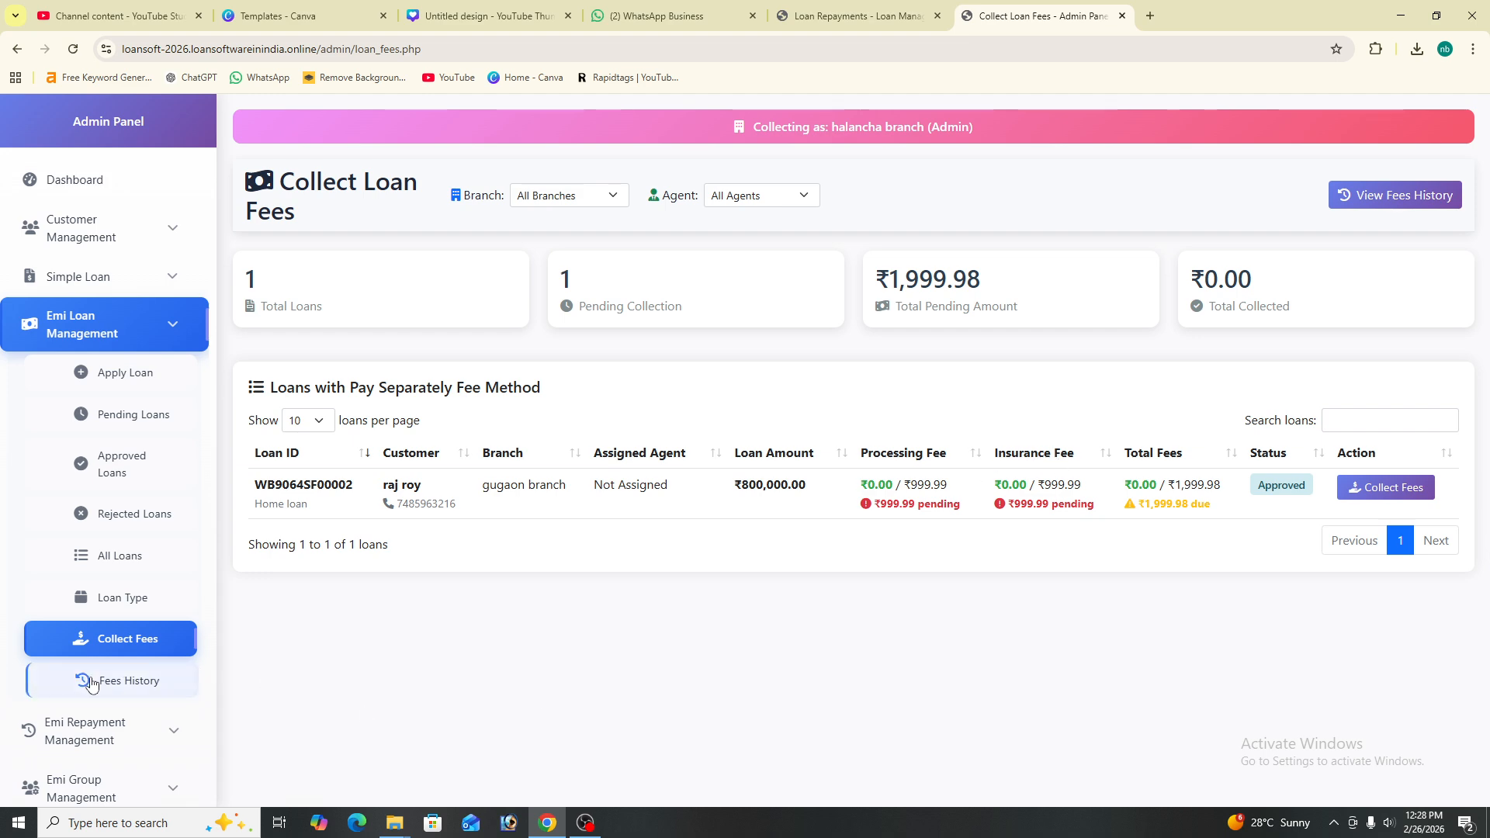
scroll(130, 672, down, 2)
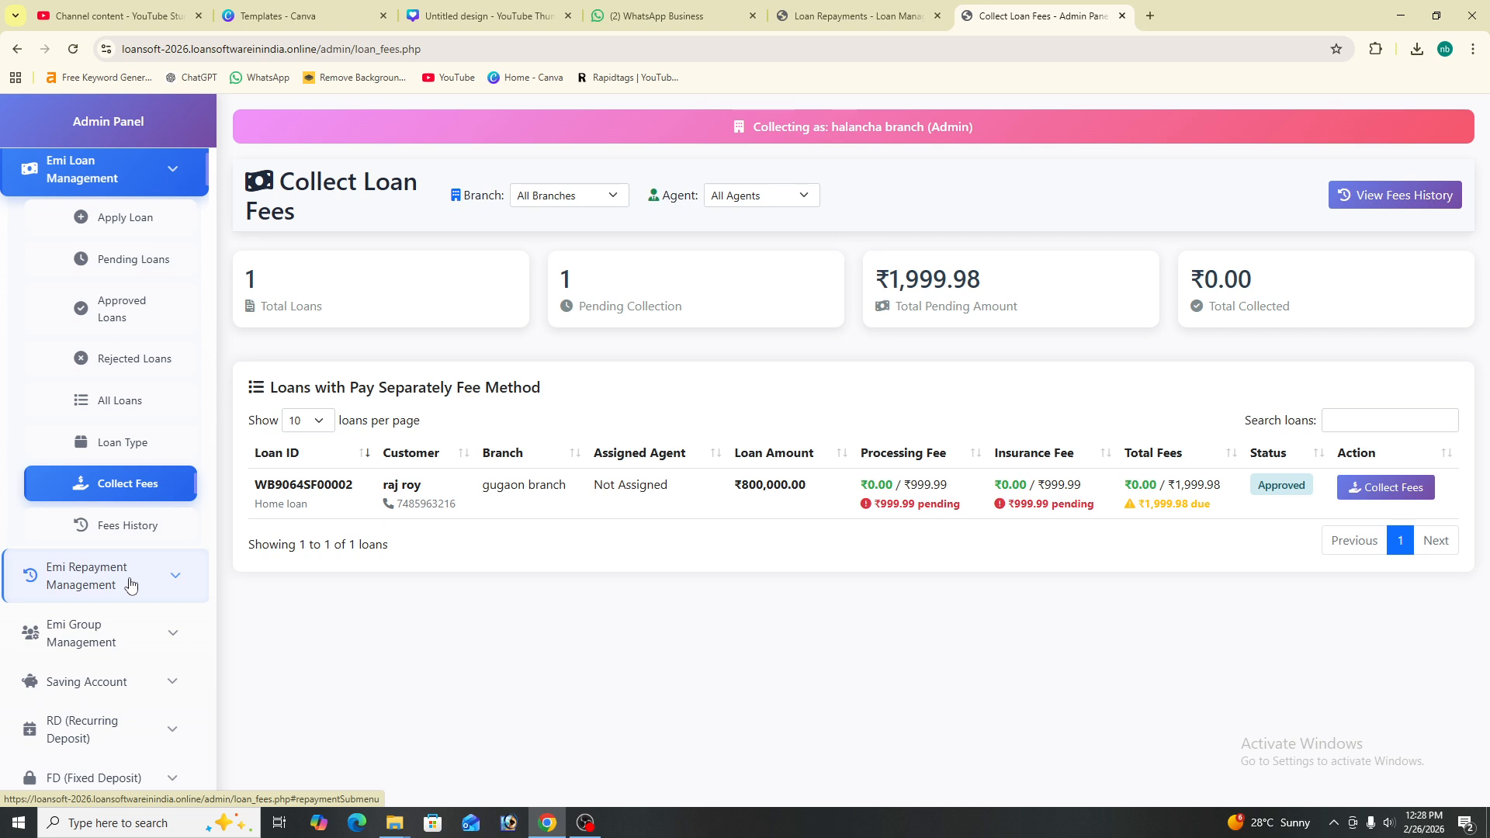
click(129, 584)
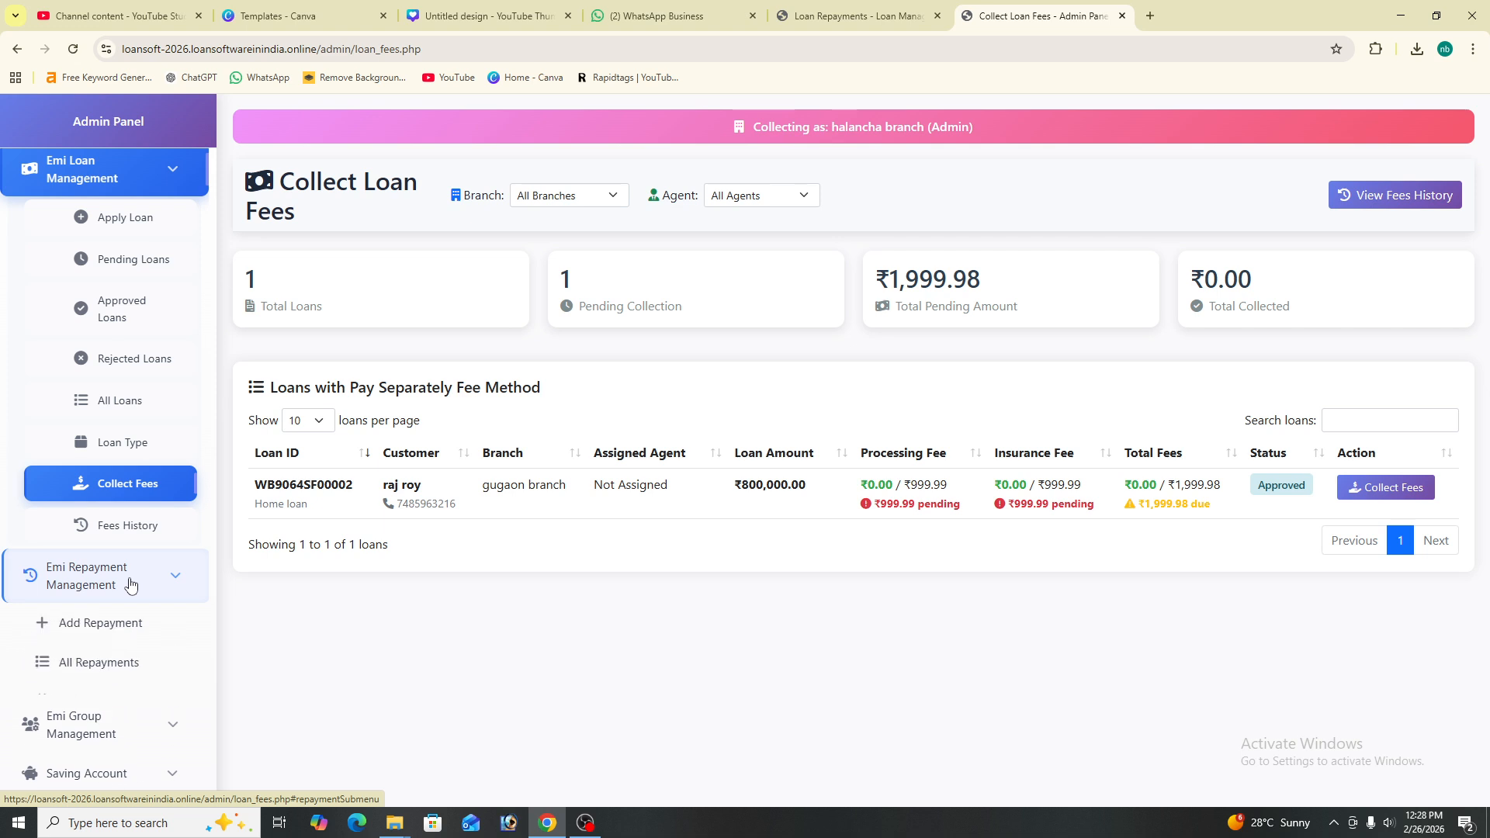
click(132, 636)
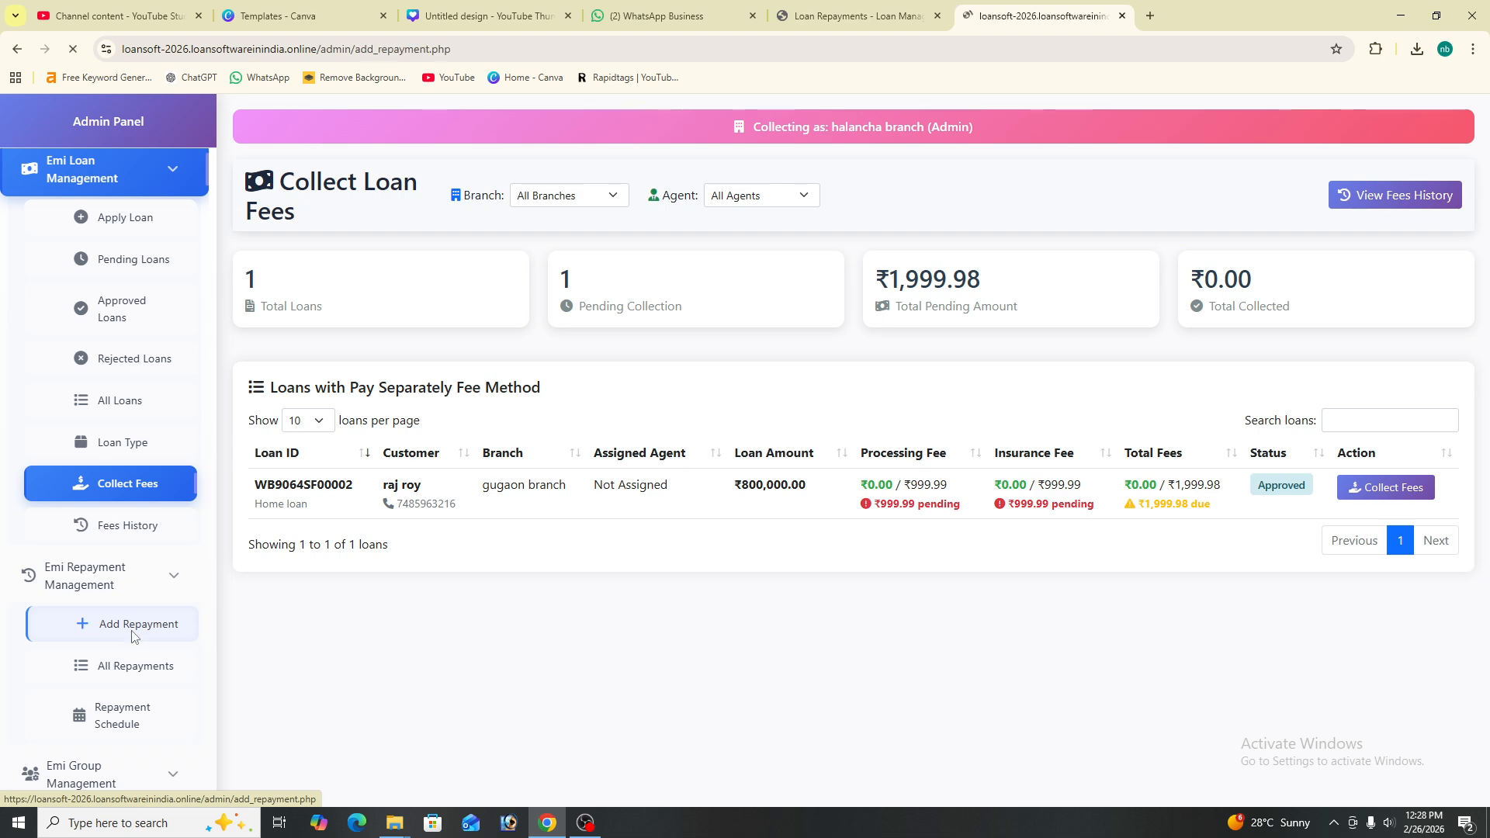
click(374, 278)
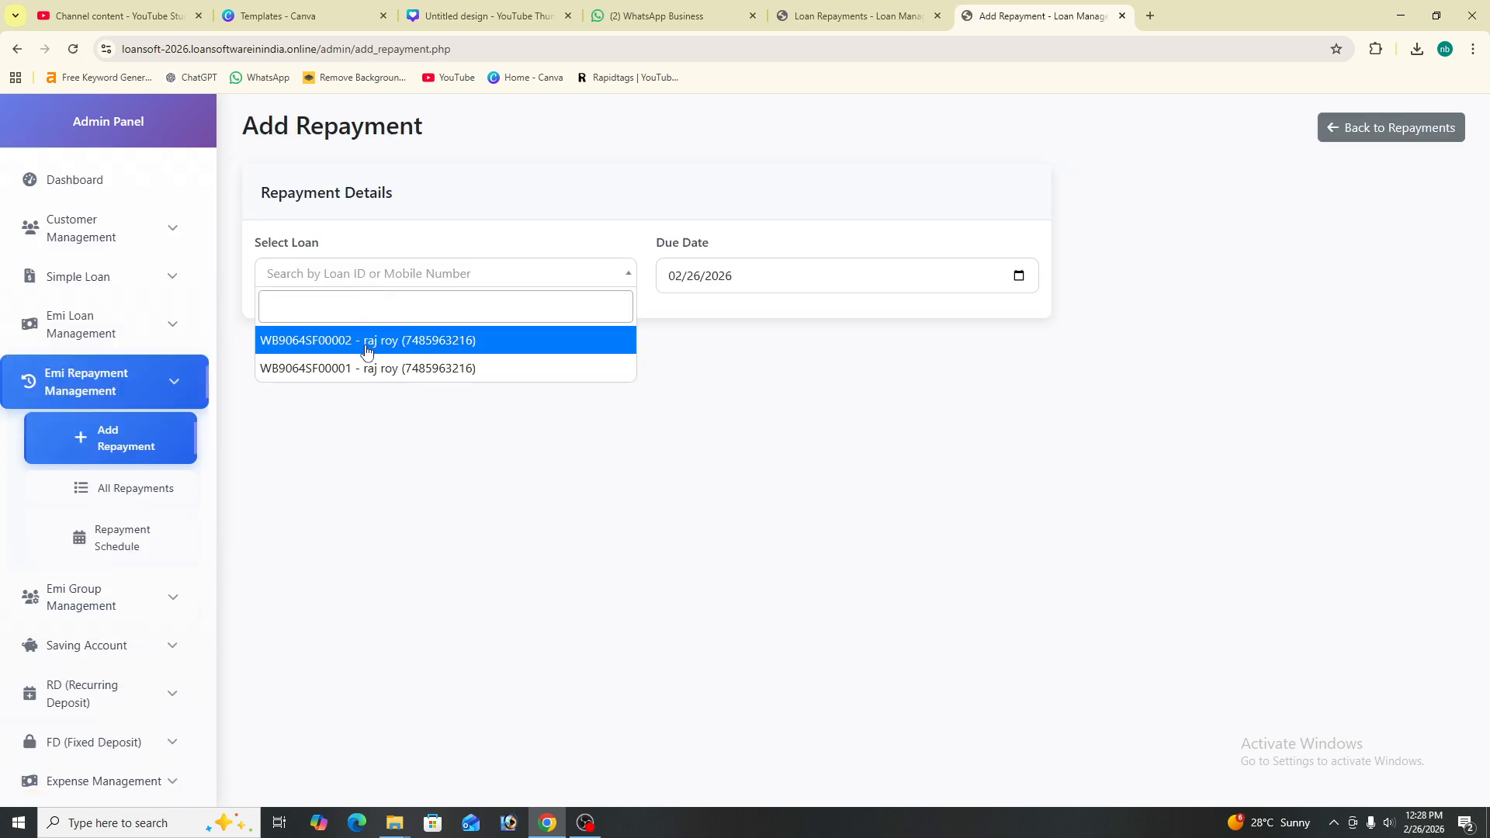
click(392, 339)
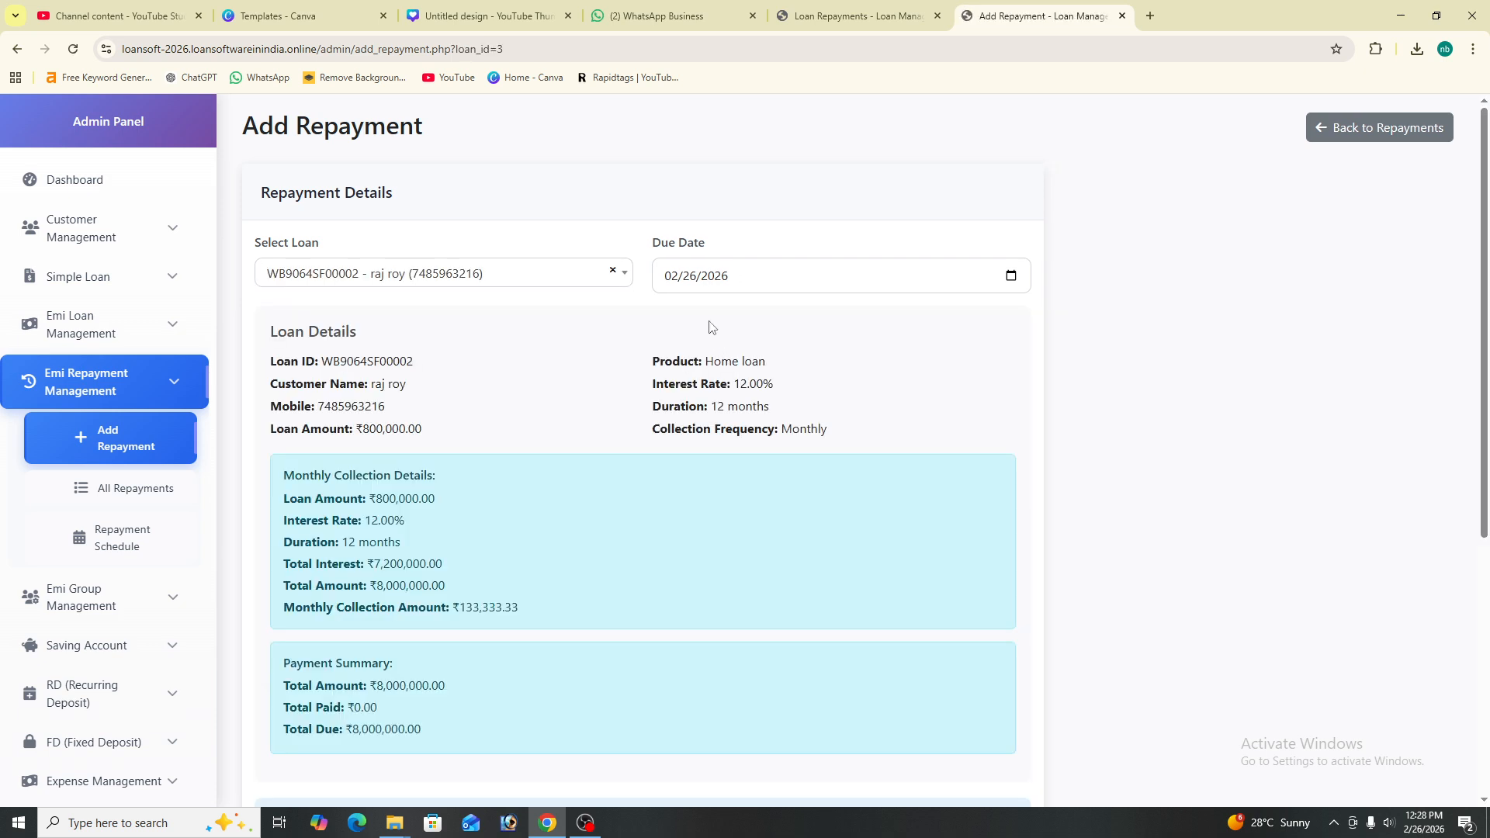
drag(431, 517, 443, 548)
click(555, 512)
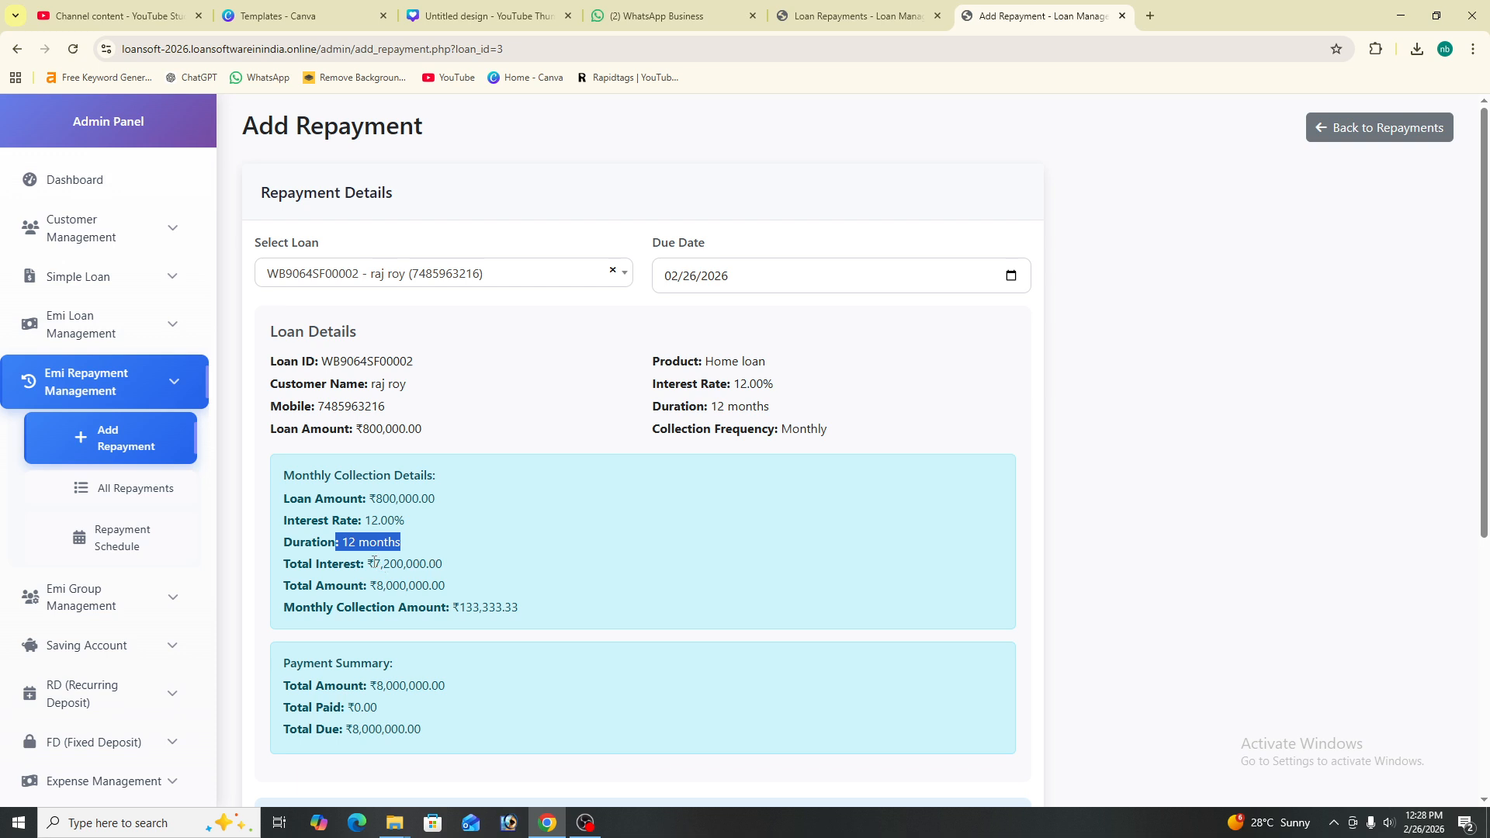
drag(373, 561, 495, 579)
click(511, 580)
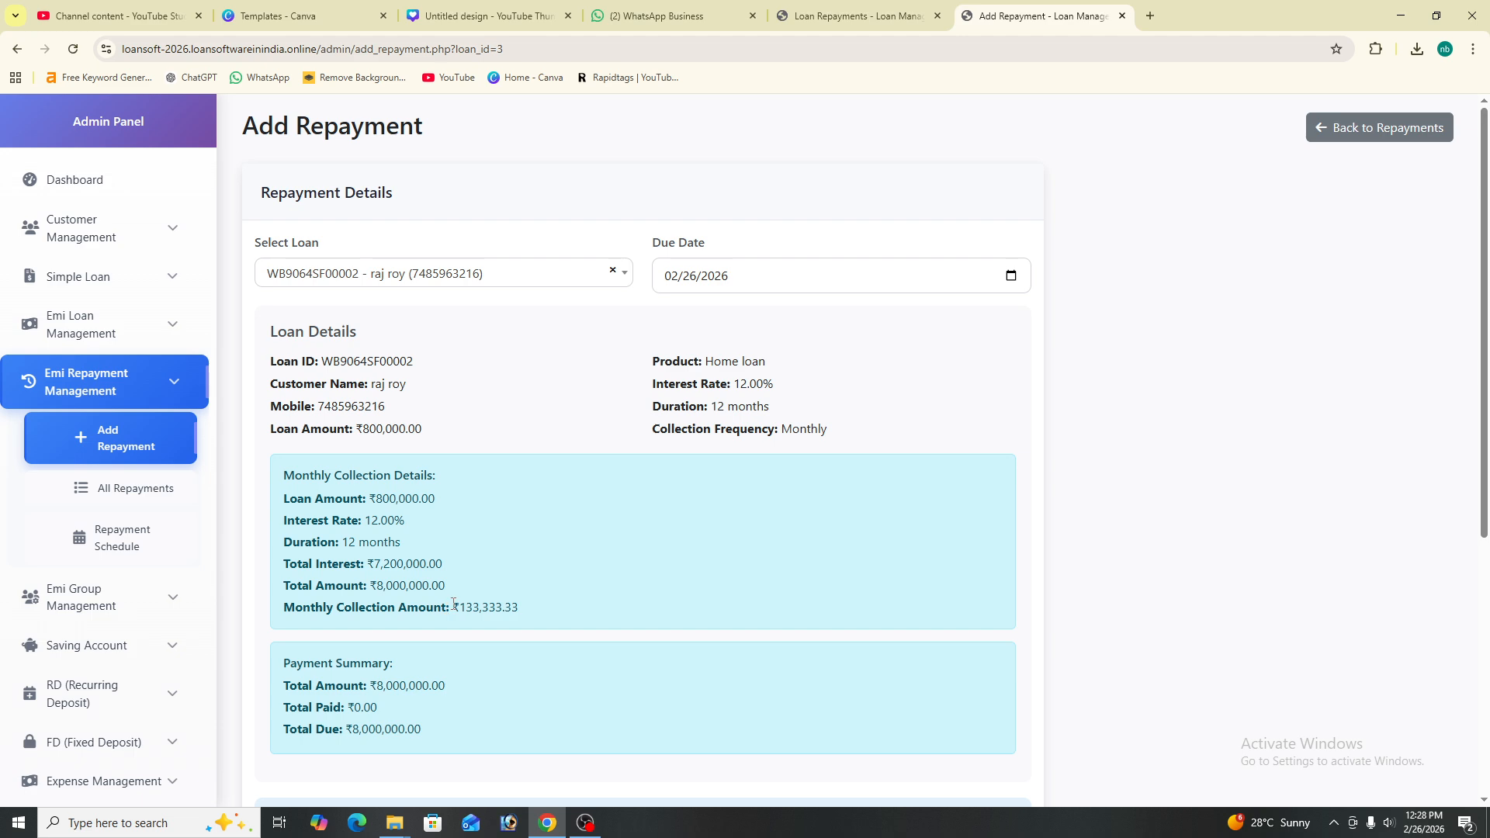
drag(456, 607, 552, 612)
click(552, 612)
- Enter a 200000 cash collection amount and submit the repayment
scroll(336, 743, down, 4)
click(348, 537)
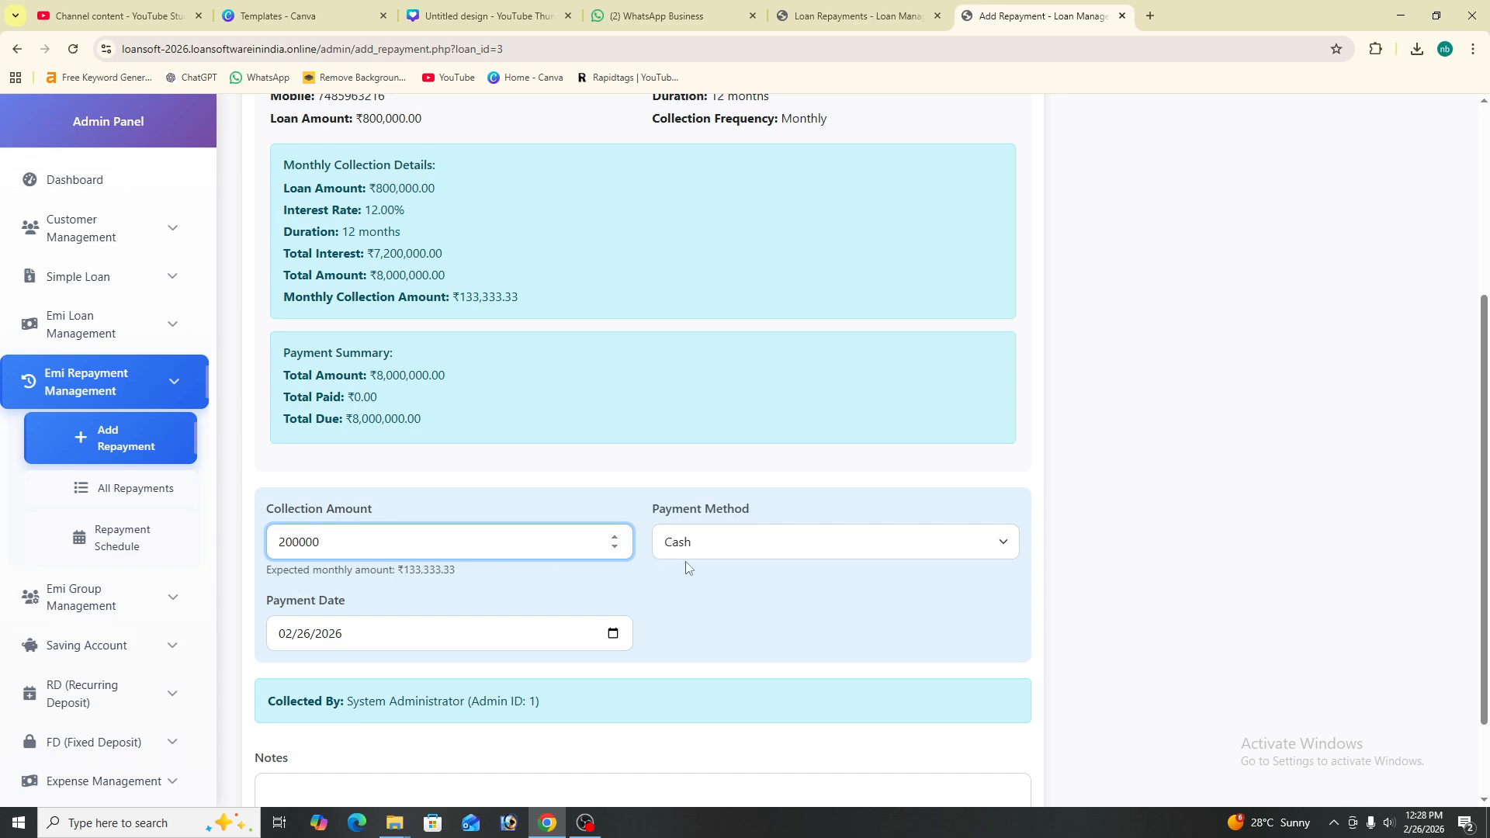
scroll(543, 721, down, 2)
click(378, 768)
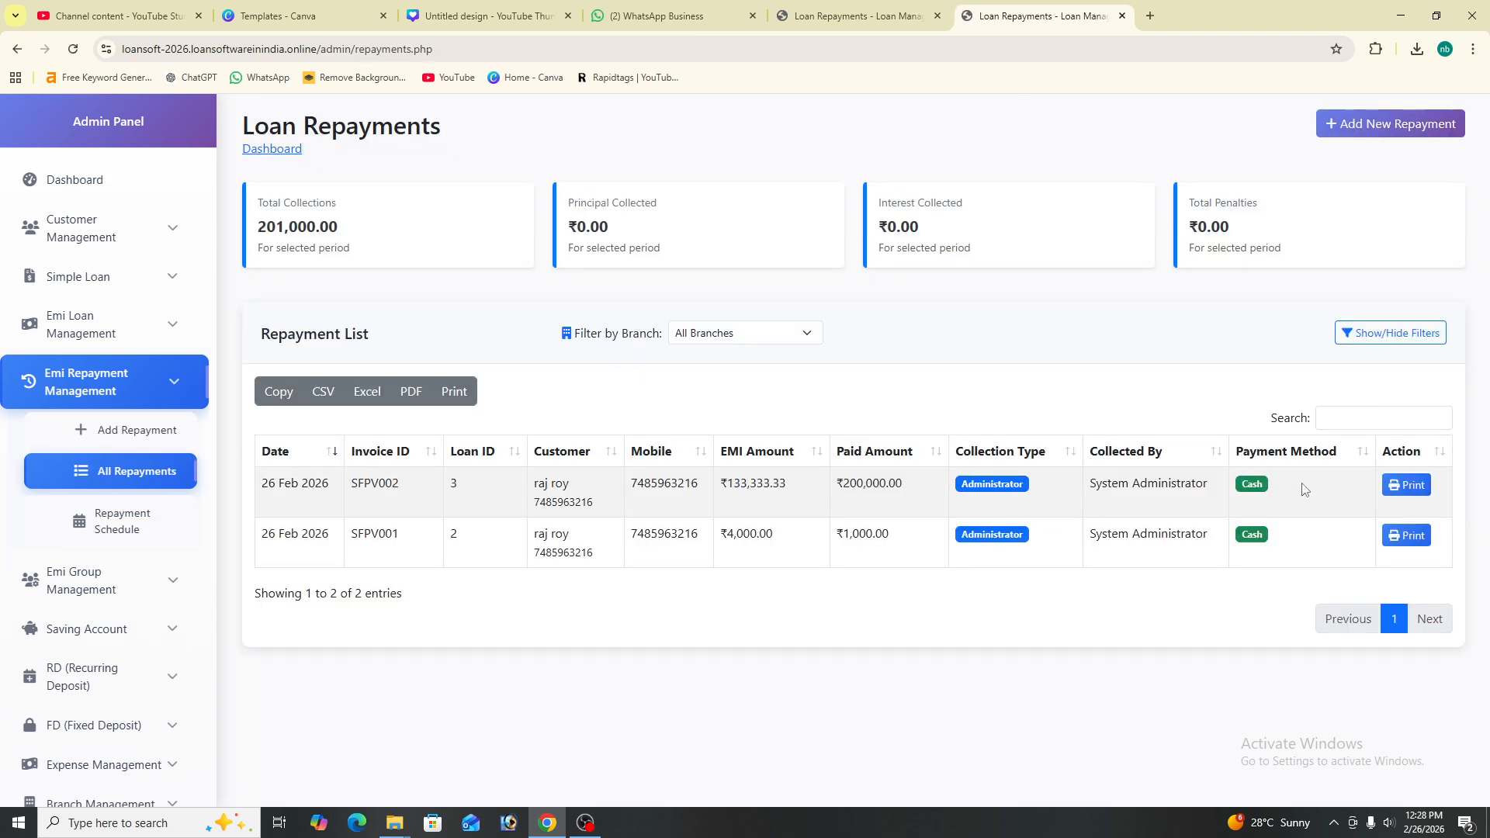
- Print the ₹200,000 repayment receipt, cancel the print dialog, and go back to the Repayment Schedule
drag(539, 489, 938, 489)
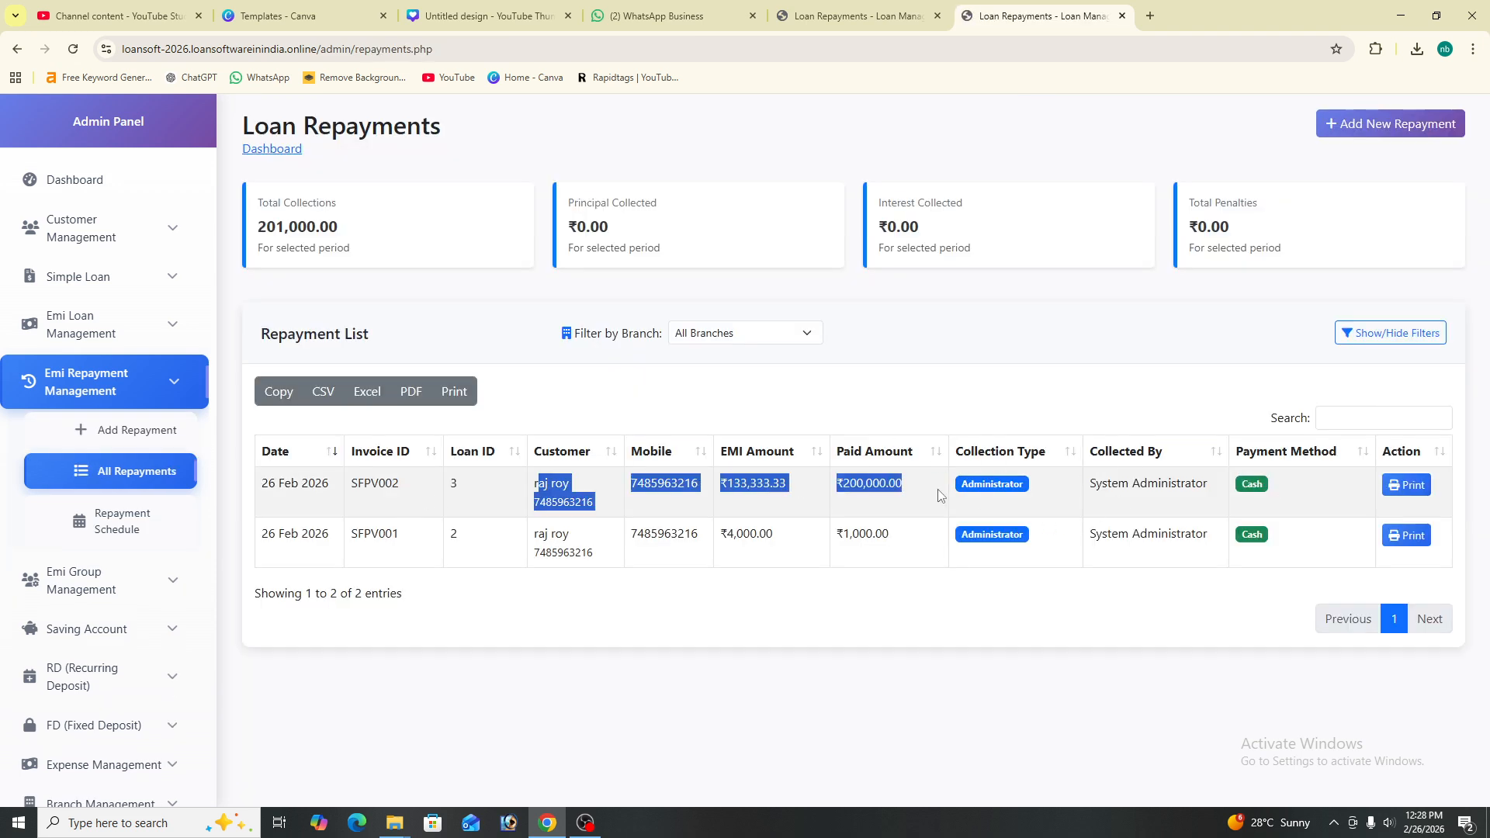
click(1405, 485)
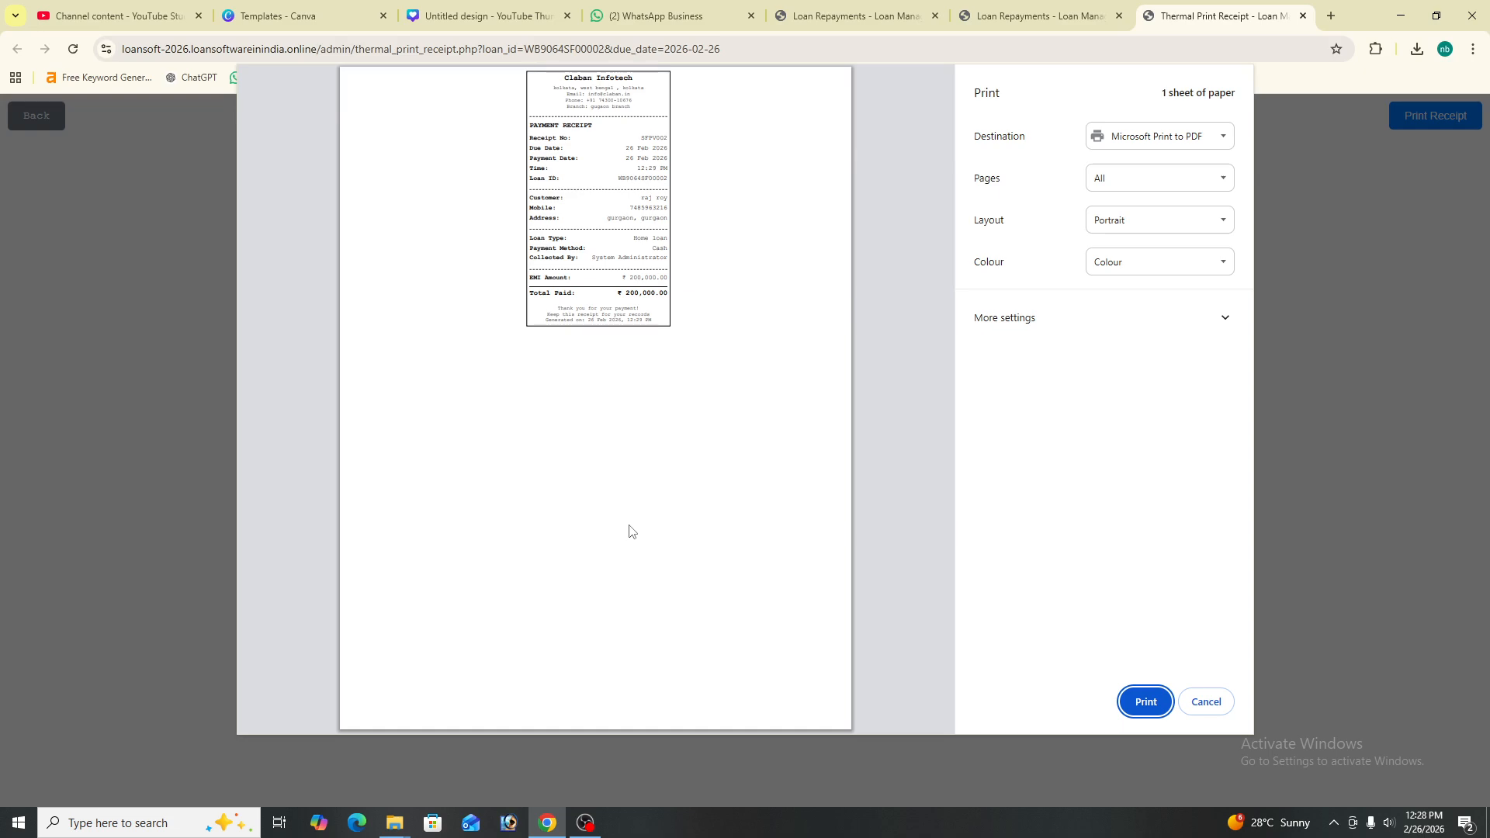
click(1206, 703)
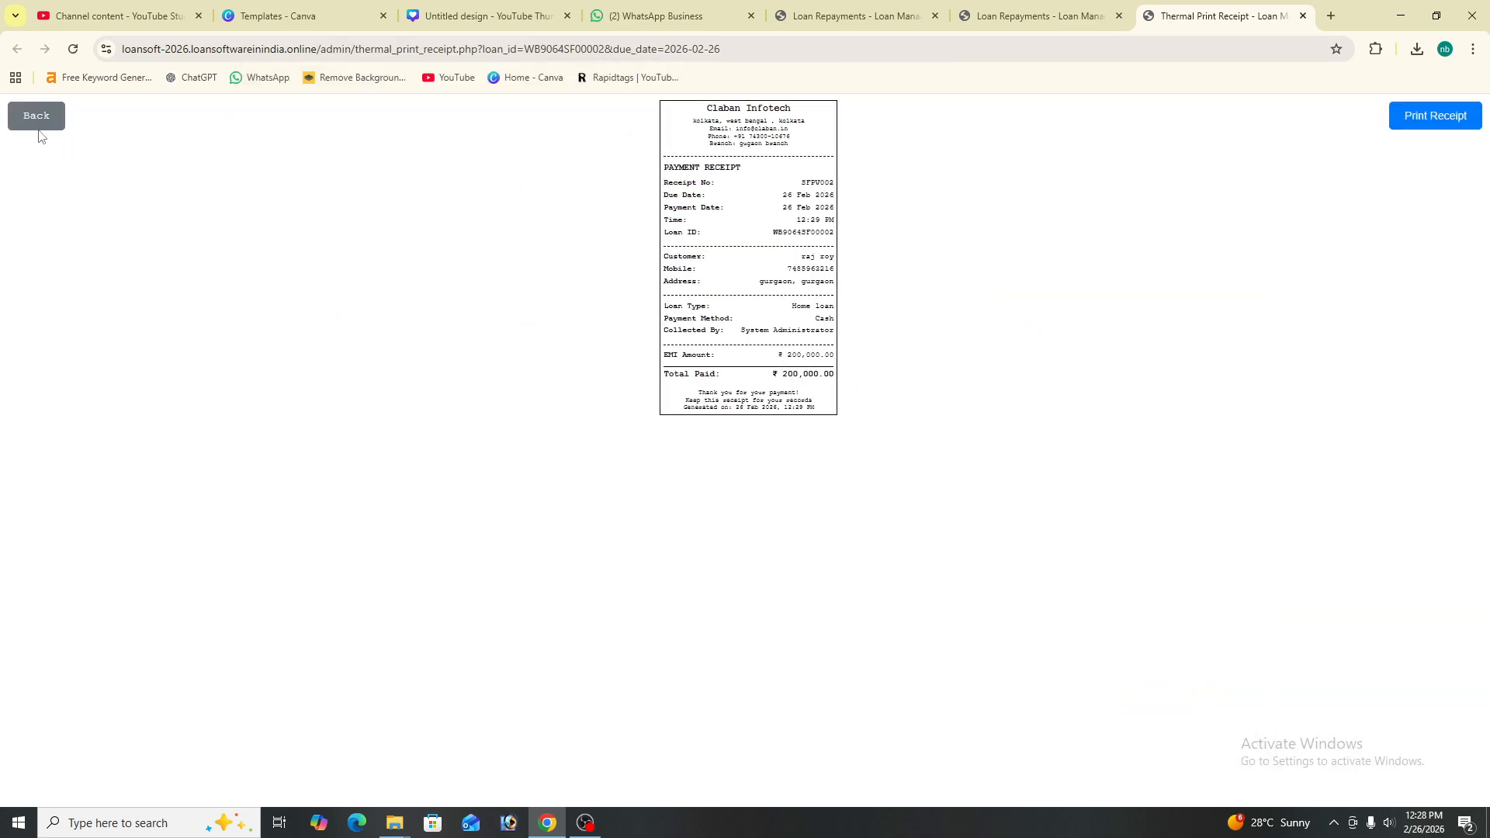
click(15, 117)
- Expand Emi Group Management and open Create New Group, with group code GRP001 auto-generated
scroll(124, 590, down, 1)
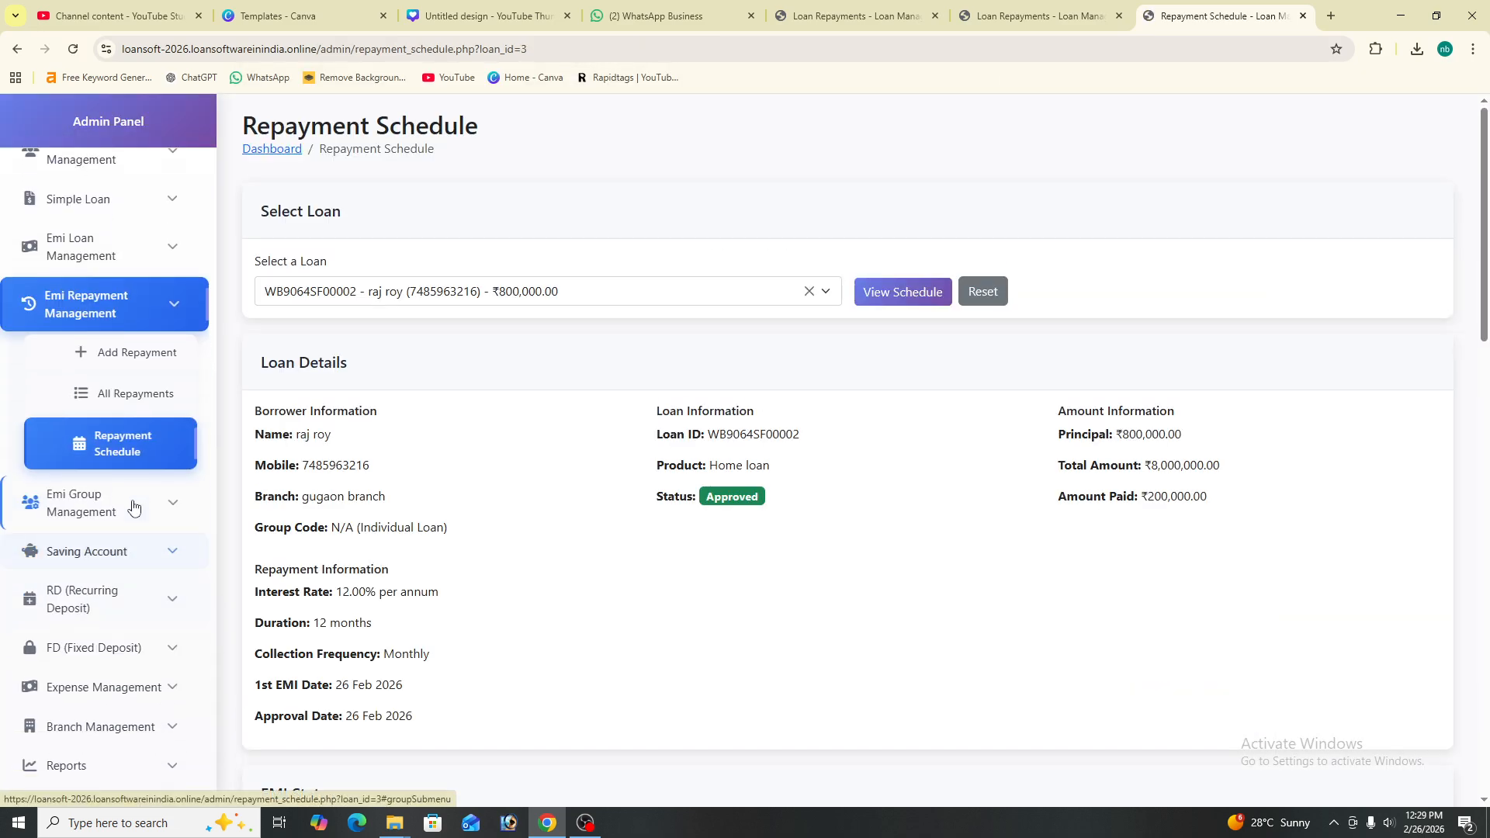
click(145, 505)
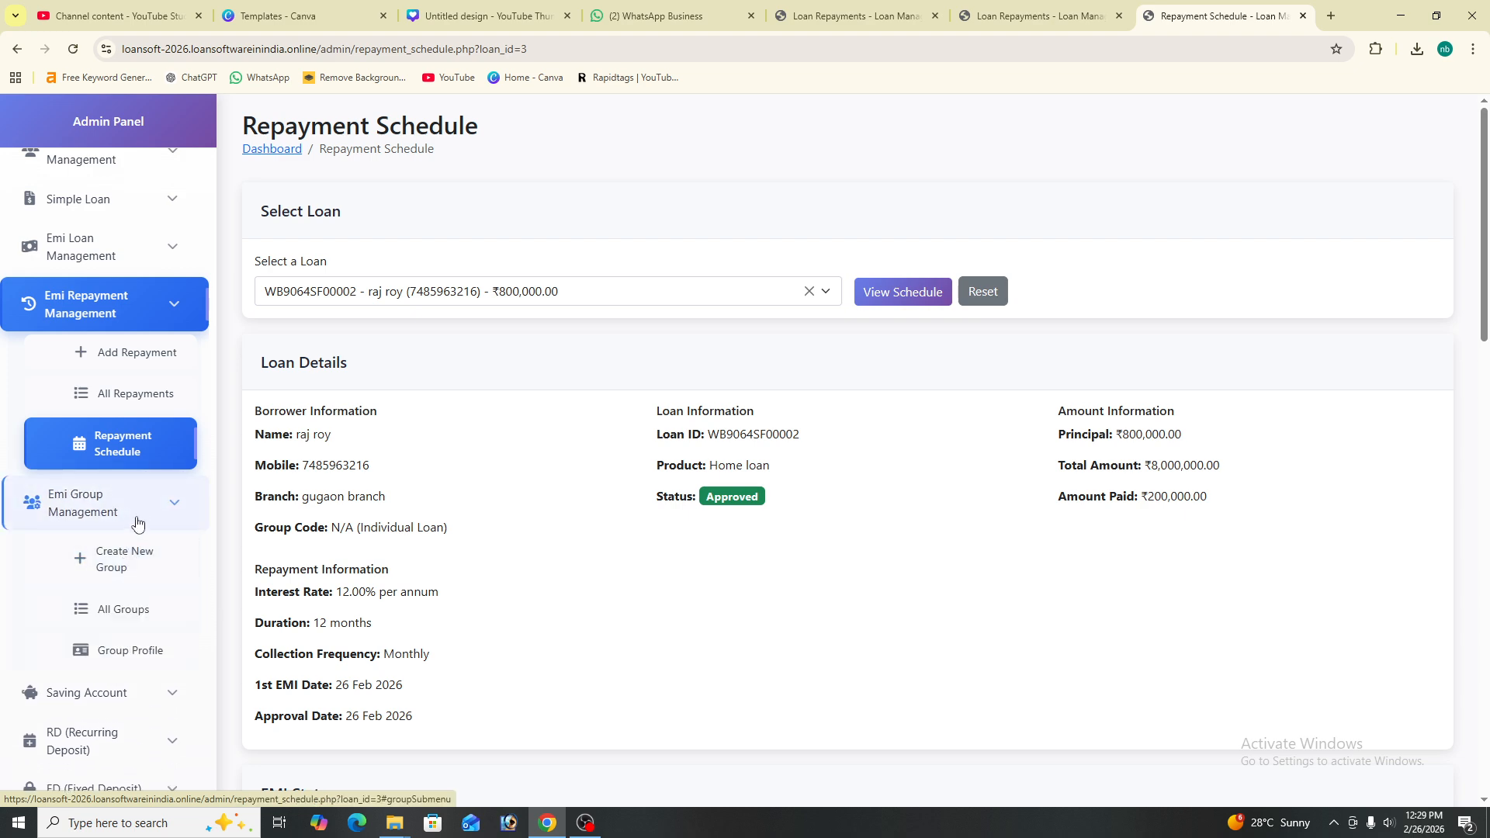
scroll(141, 561, down, 1)
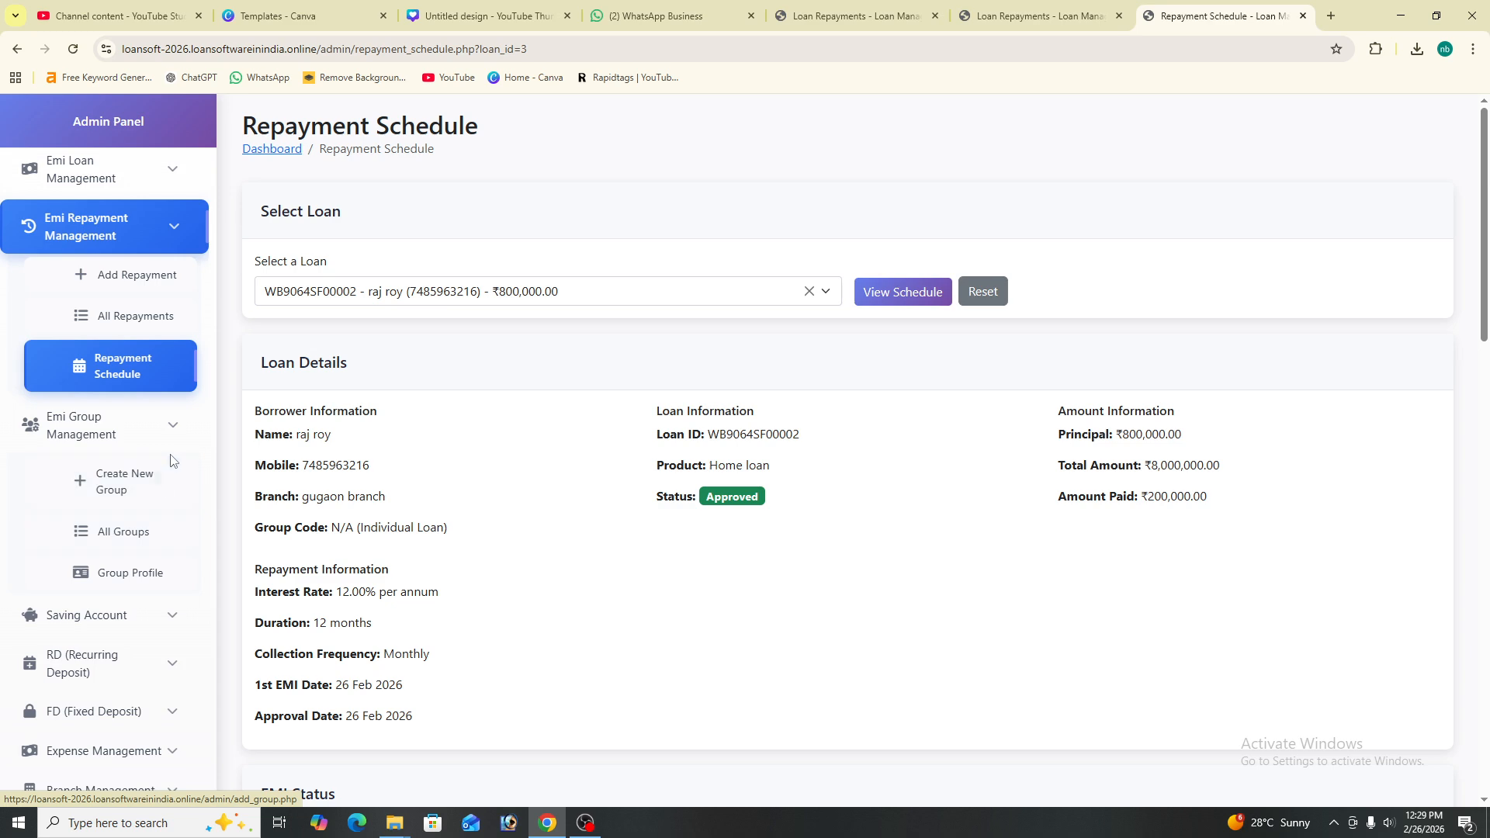
click(156, 497)
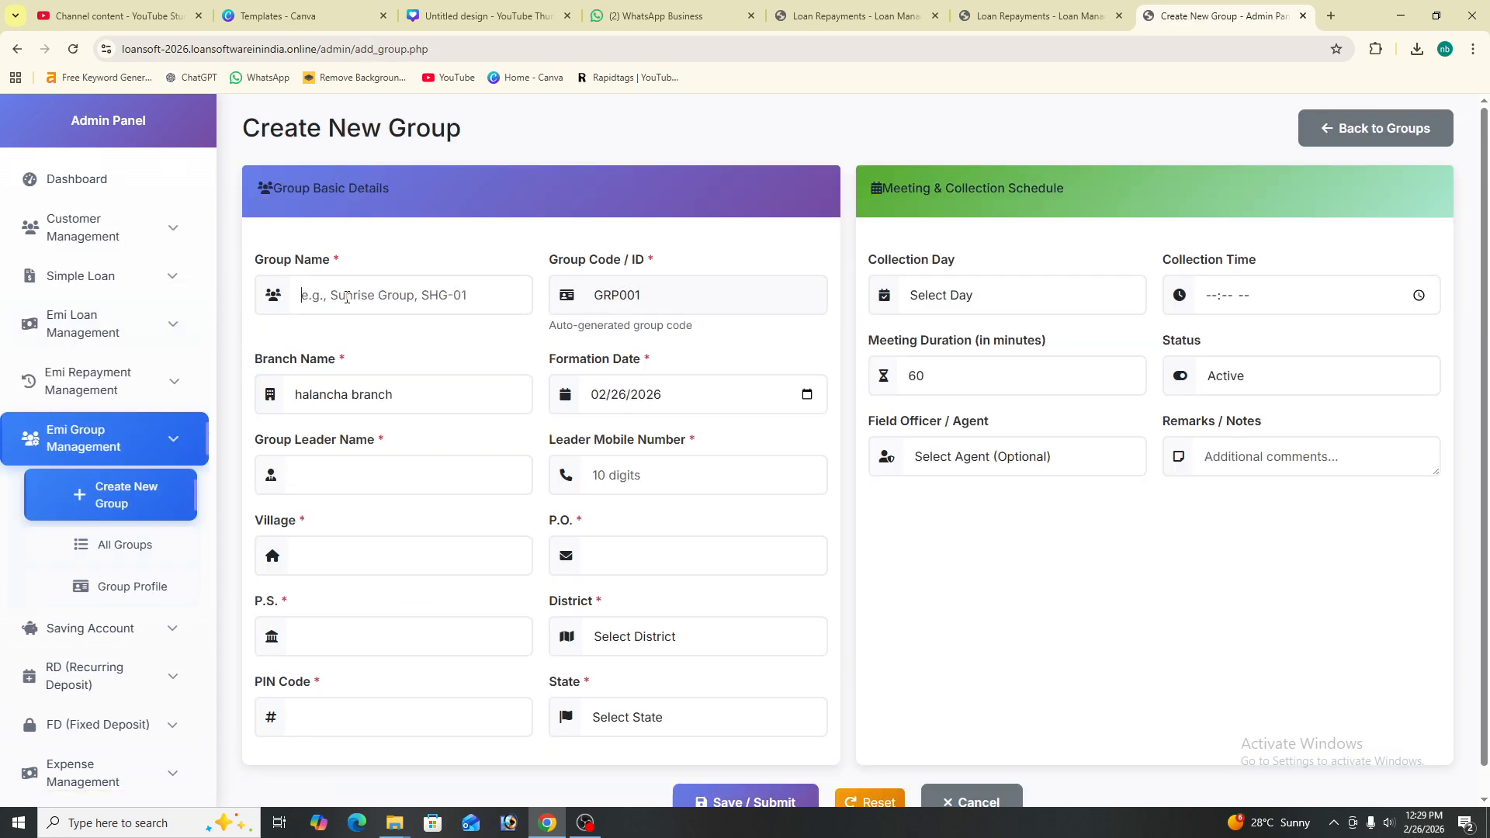
- Begin the new group form: group name and code, halancha branch, and the state list
click(347, 297)
key(Tab)
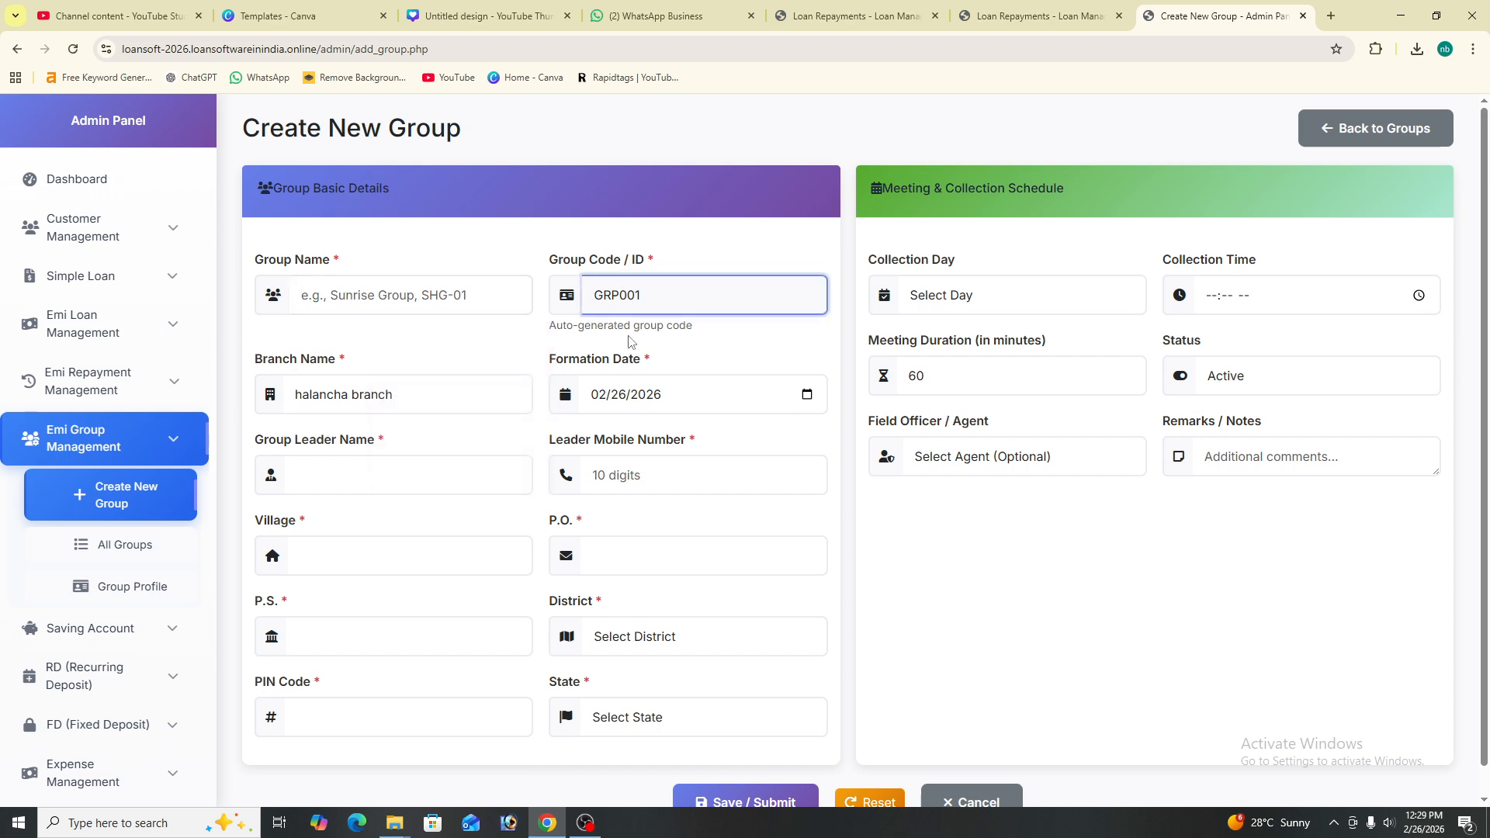
click(429, 399)
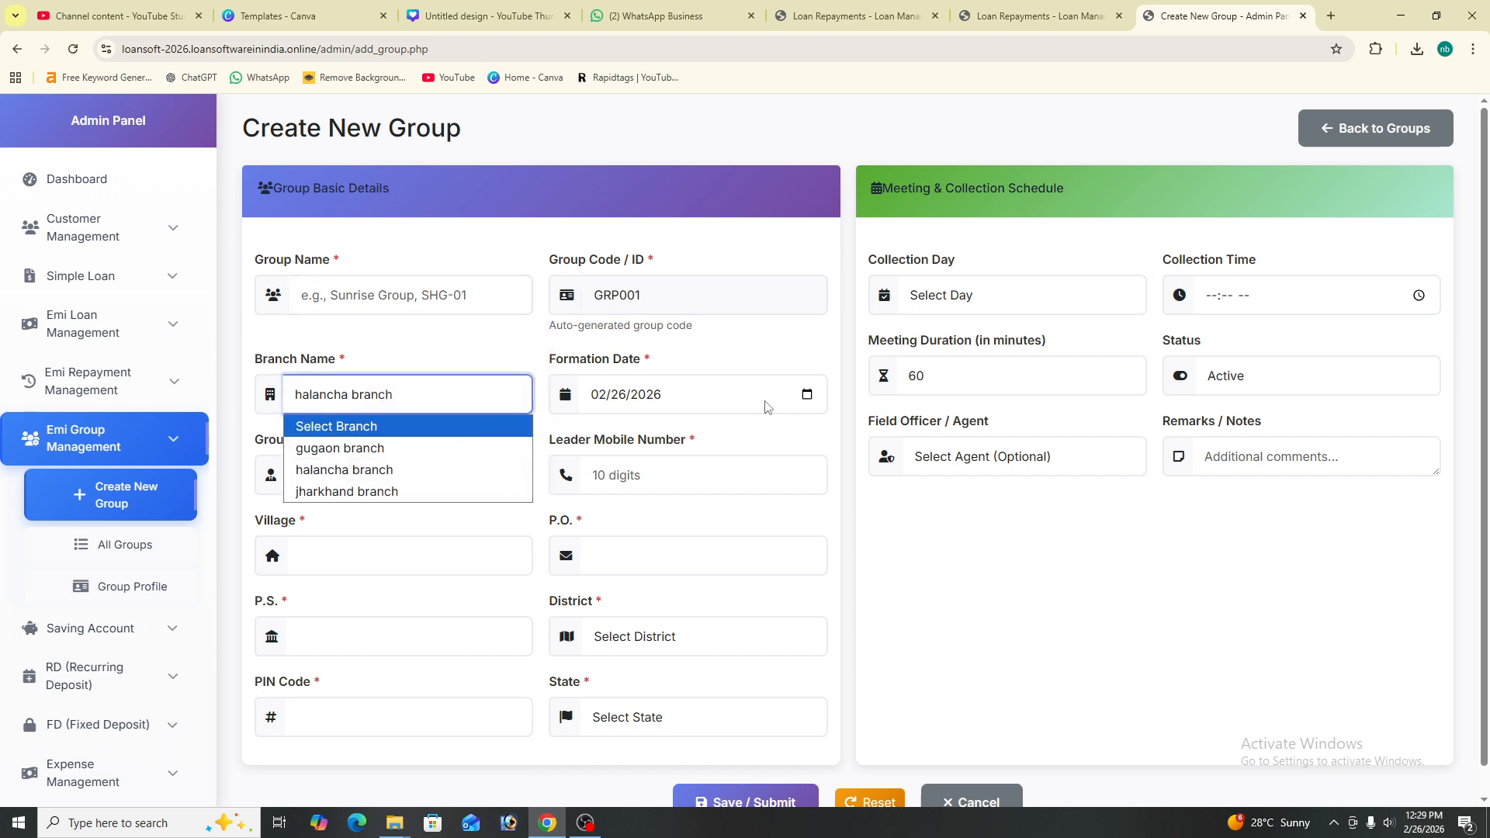
click(658, 536)
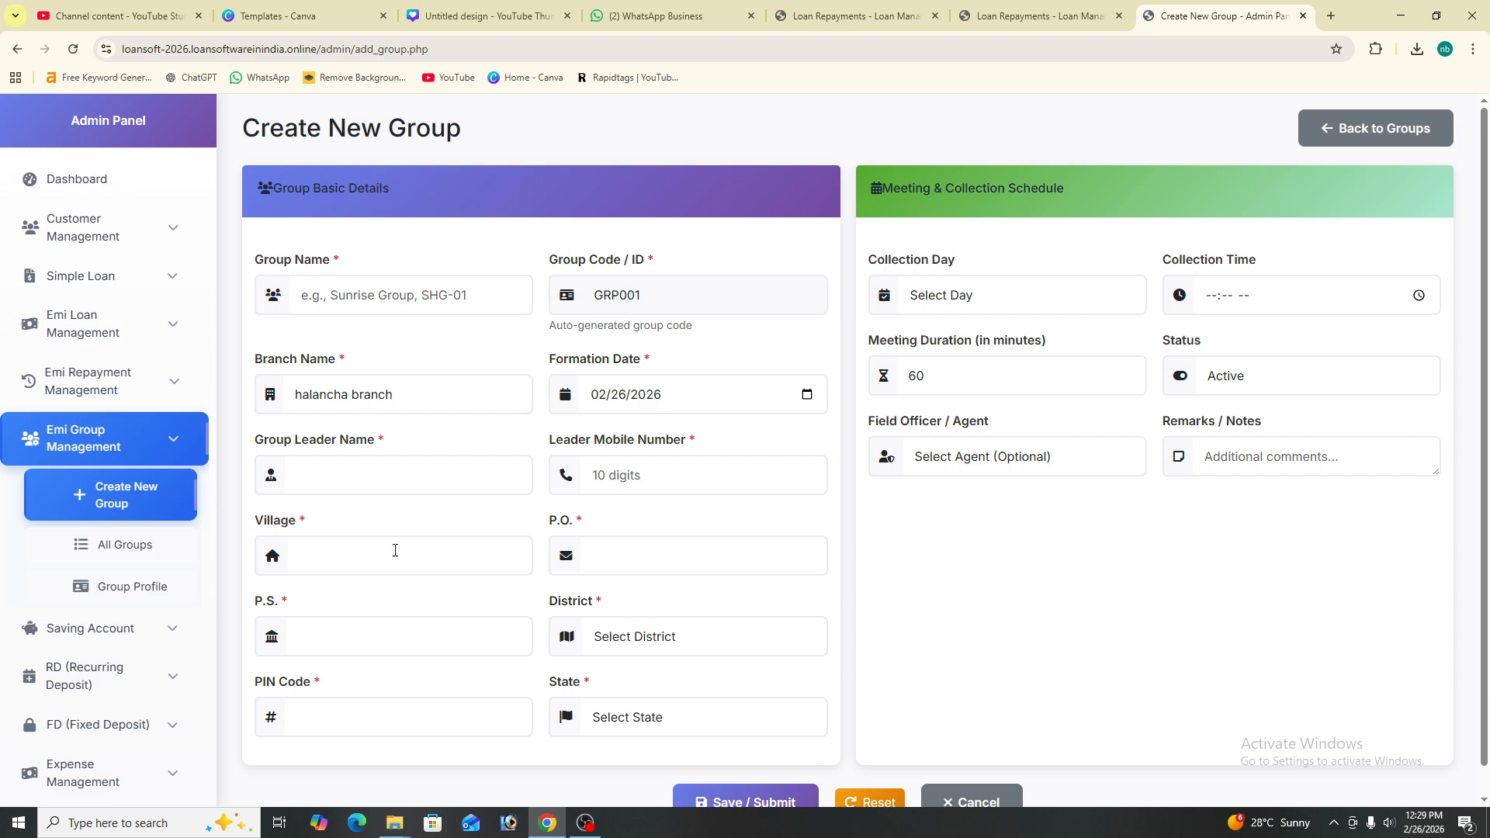
scroll(371, 641, down, 1)
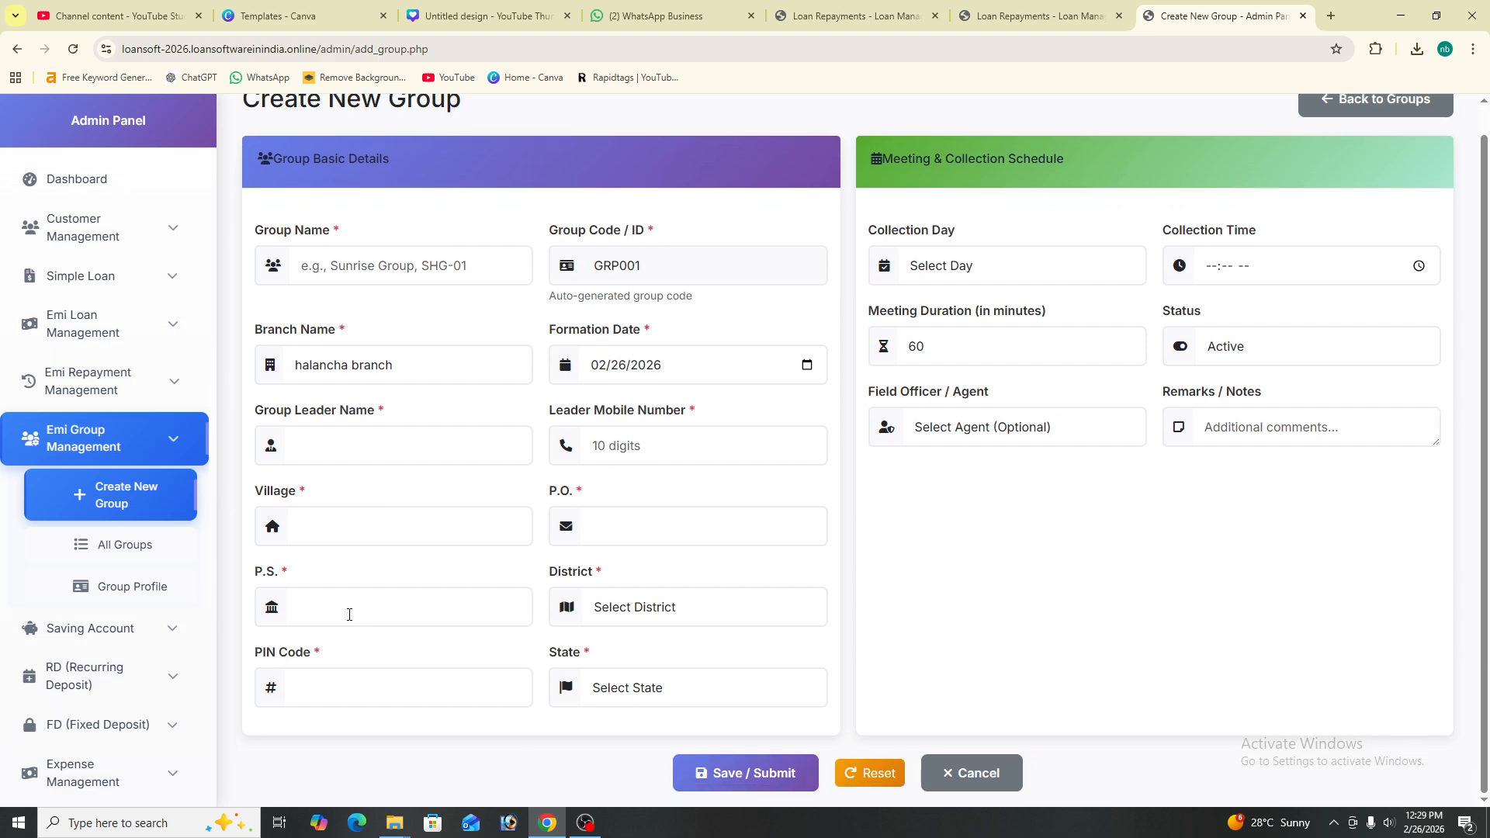
click(632, 707)
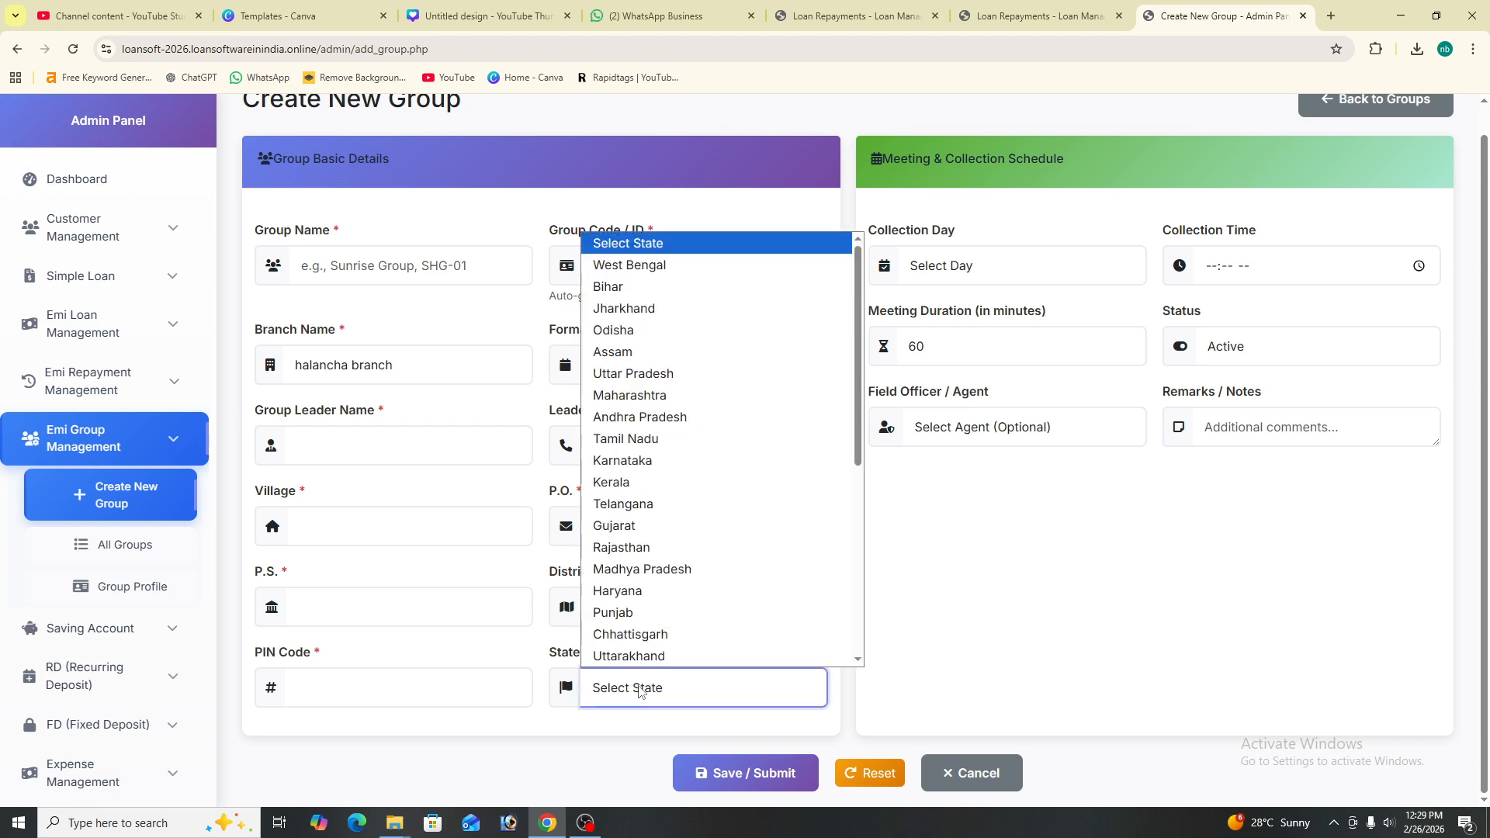
- Try the PIN code, collection day and time fields, then abandon the form for the empty All Groups list
click(417, 684)
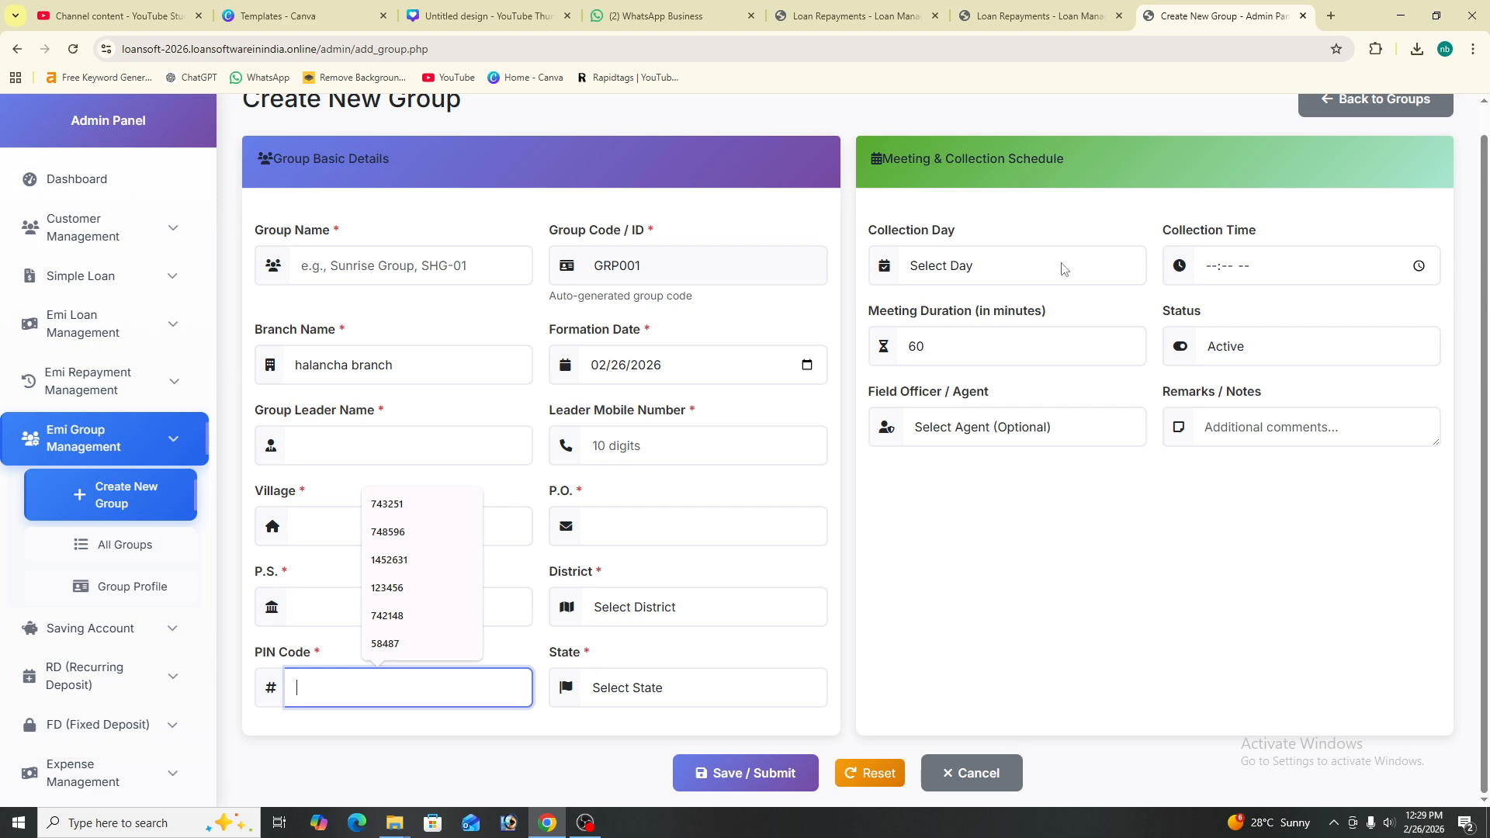
click(990, 278)
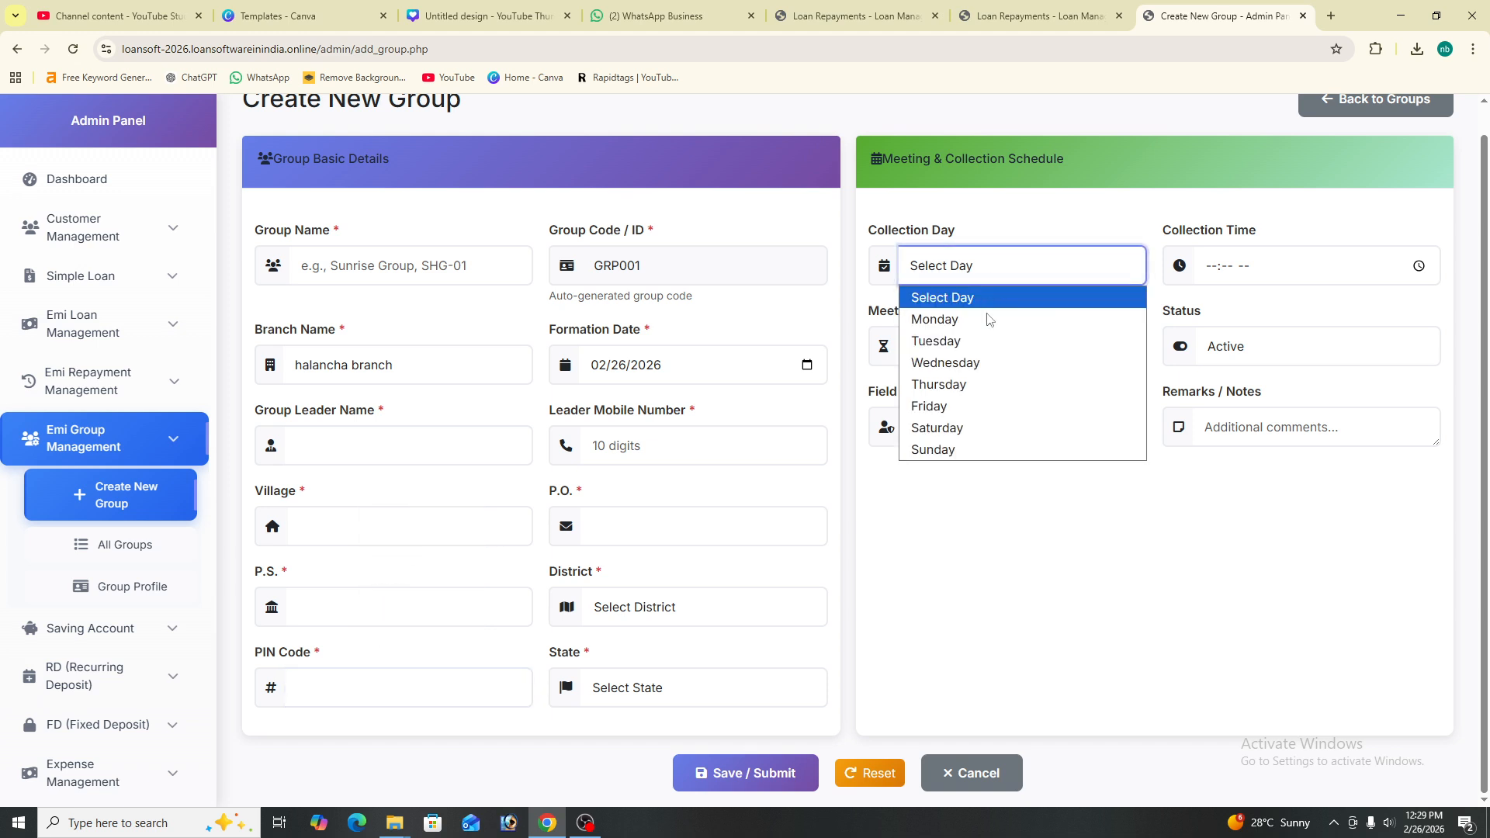
click(1253, 272)
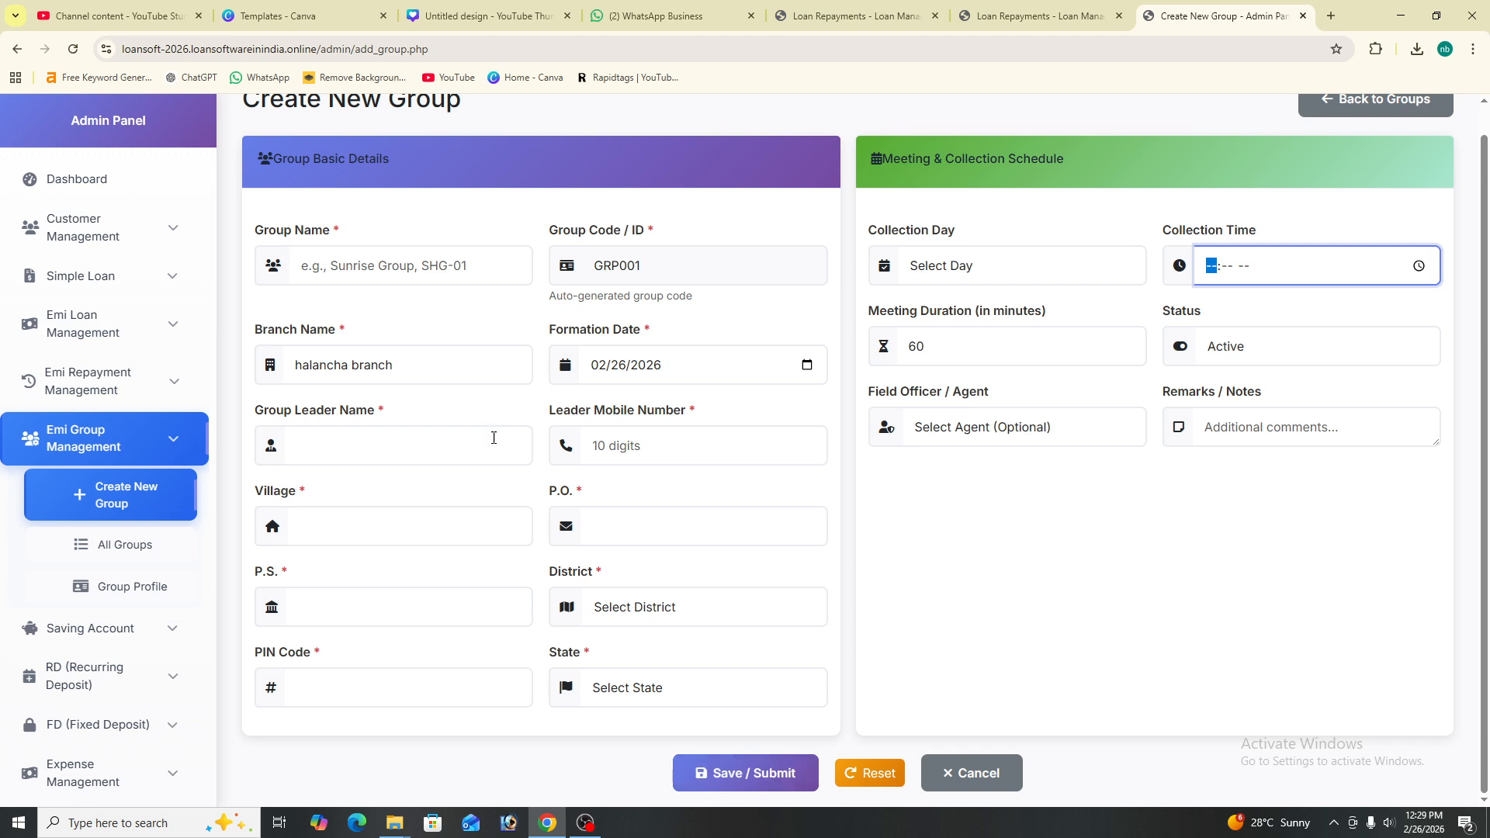
scroll(446, 310, up, 1)
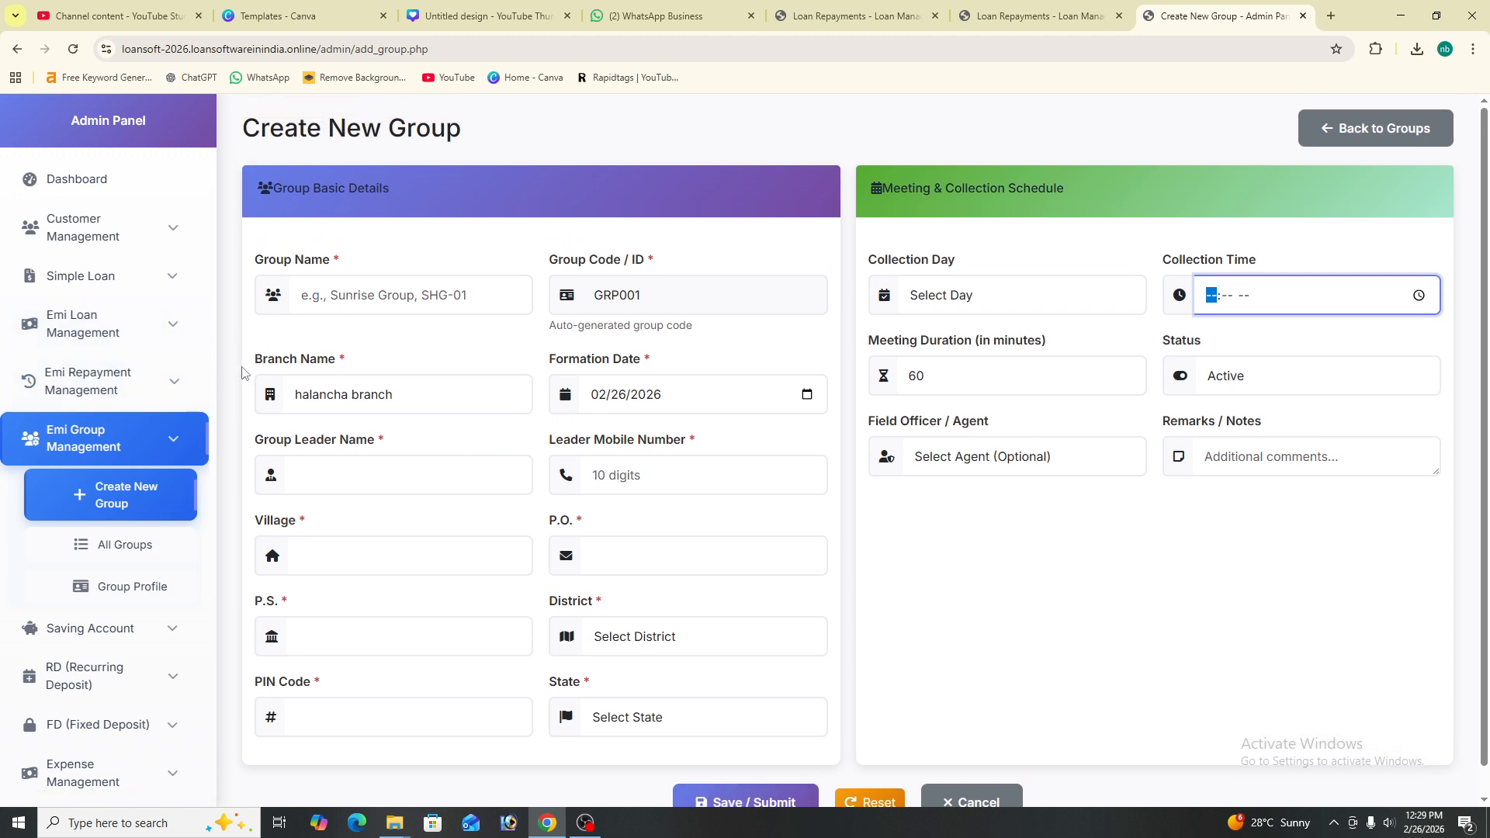
click(129, 552)
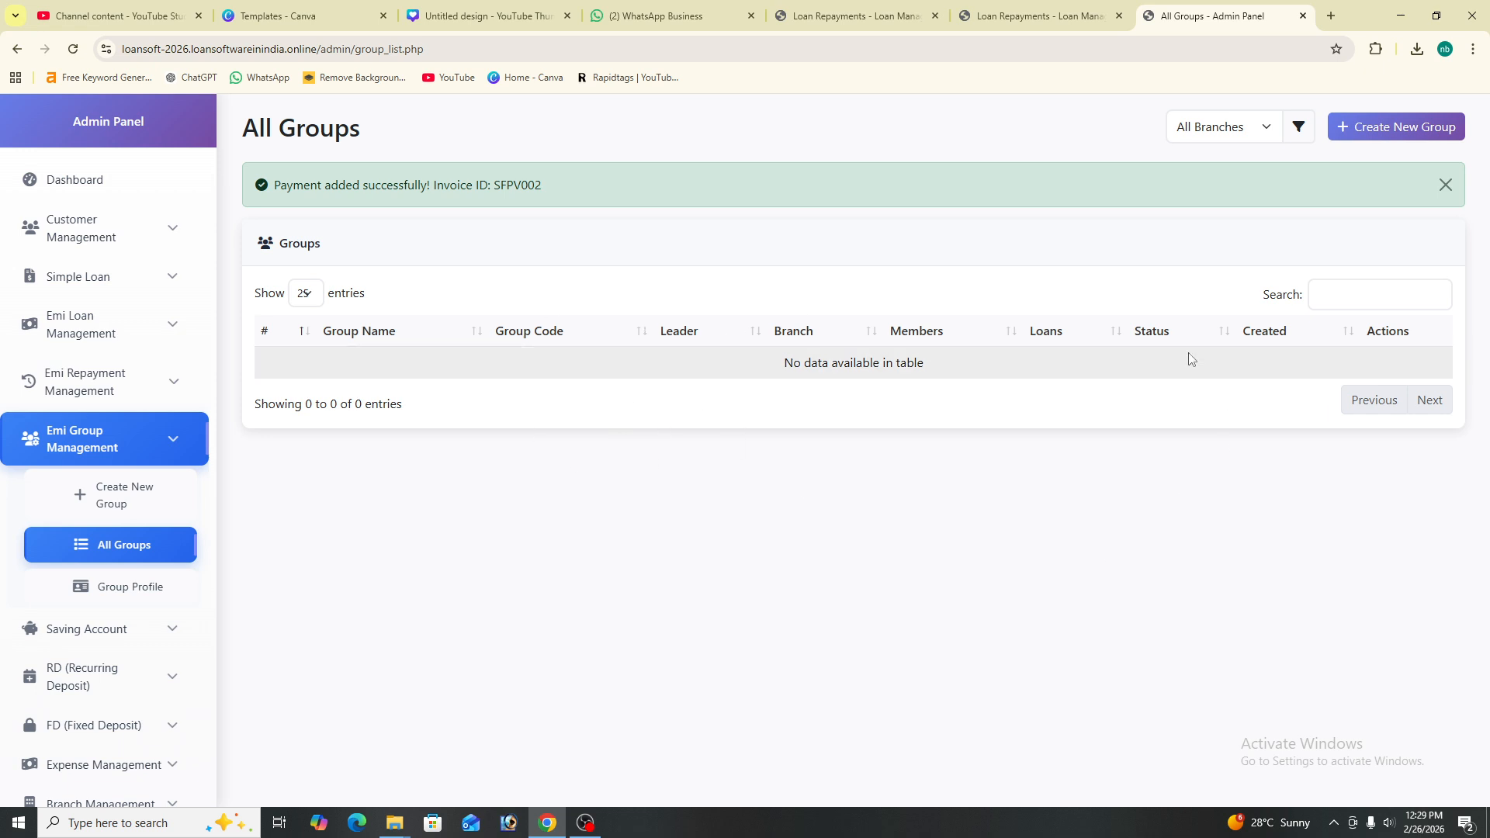
- Filter All Groups to gugaon branch, finding none, then reset to All Branches
click(1265, 128)
click(1244, 180)
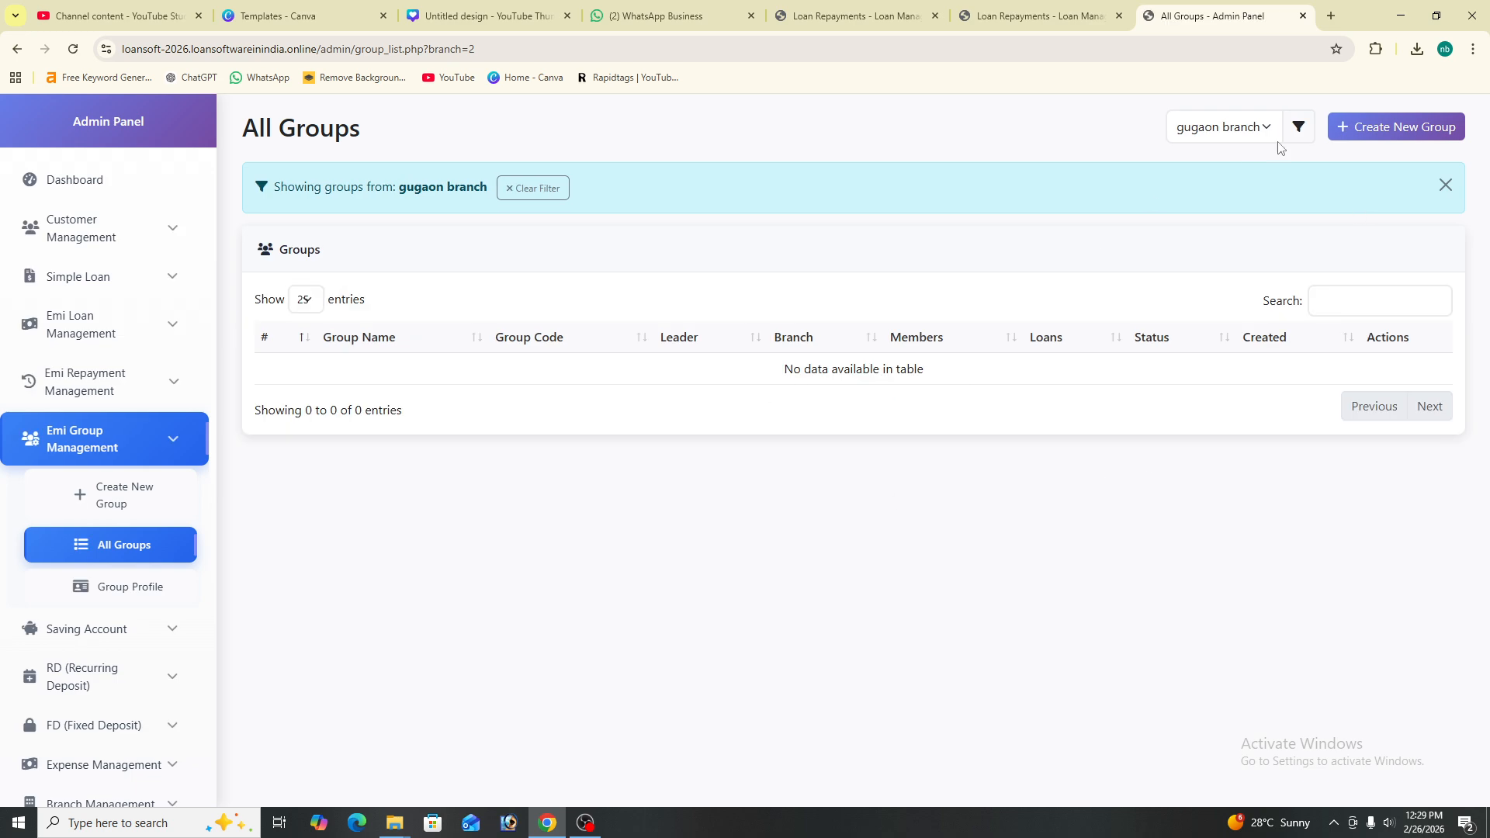
click(1239, 137)
click(1301, 142)
click(1271, 132)
click(1245, 154)
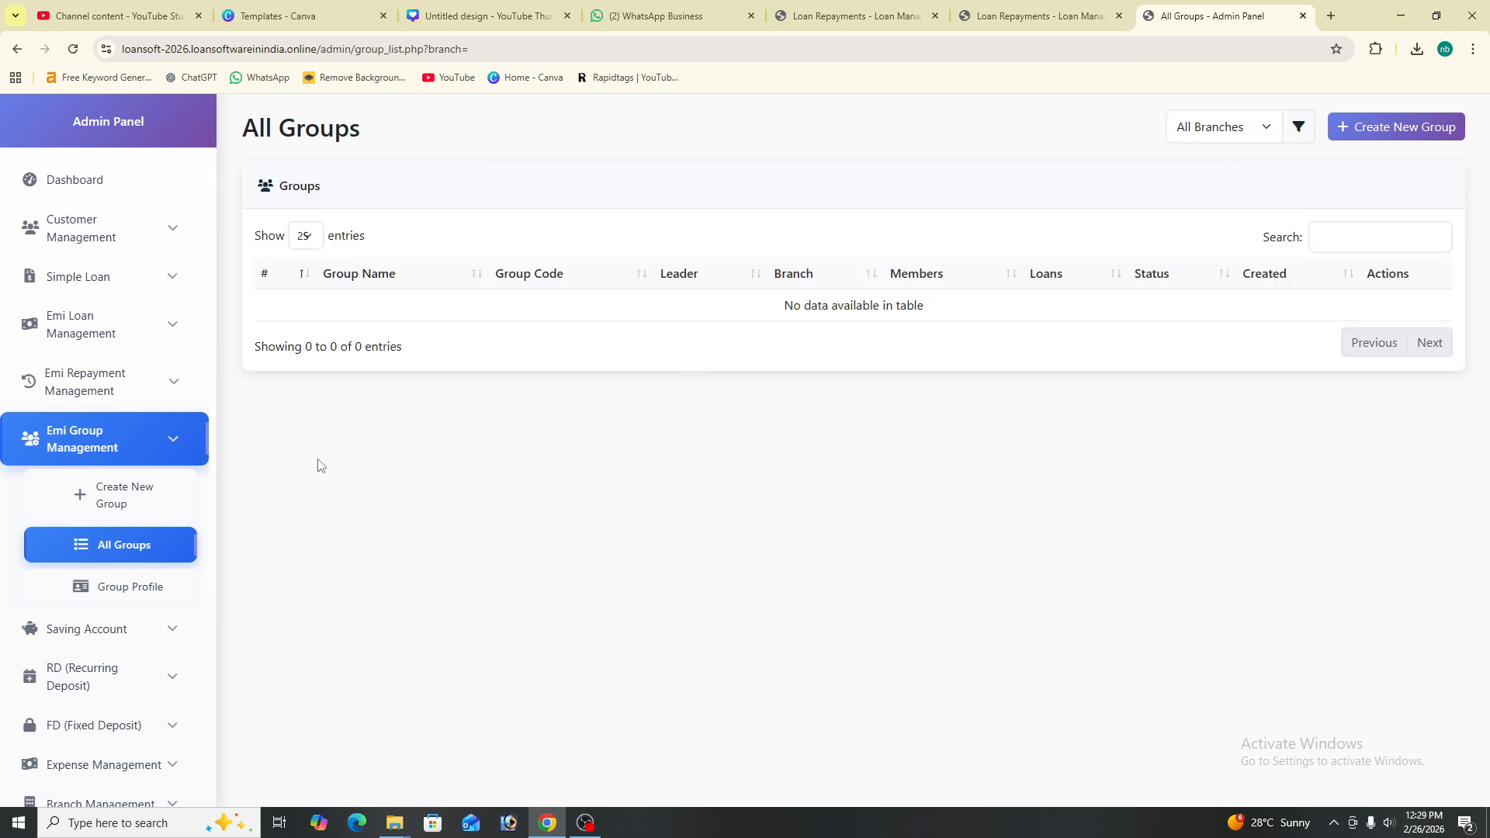
click(121, 584)
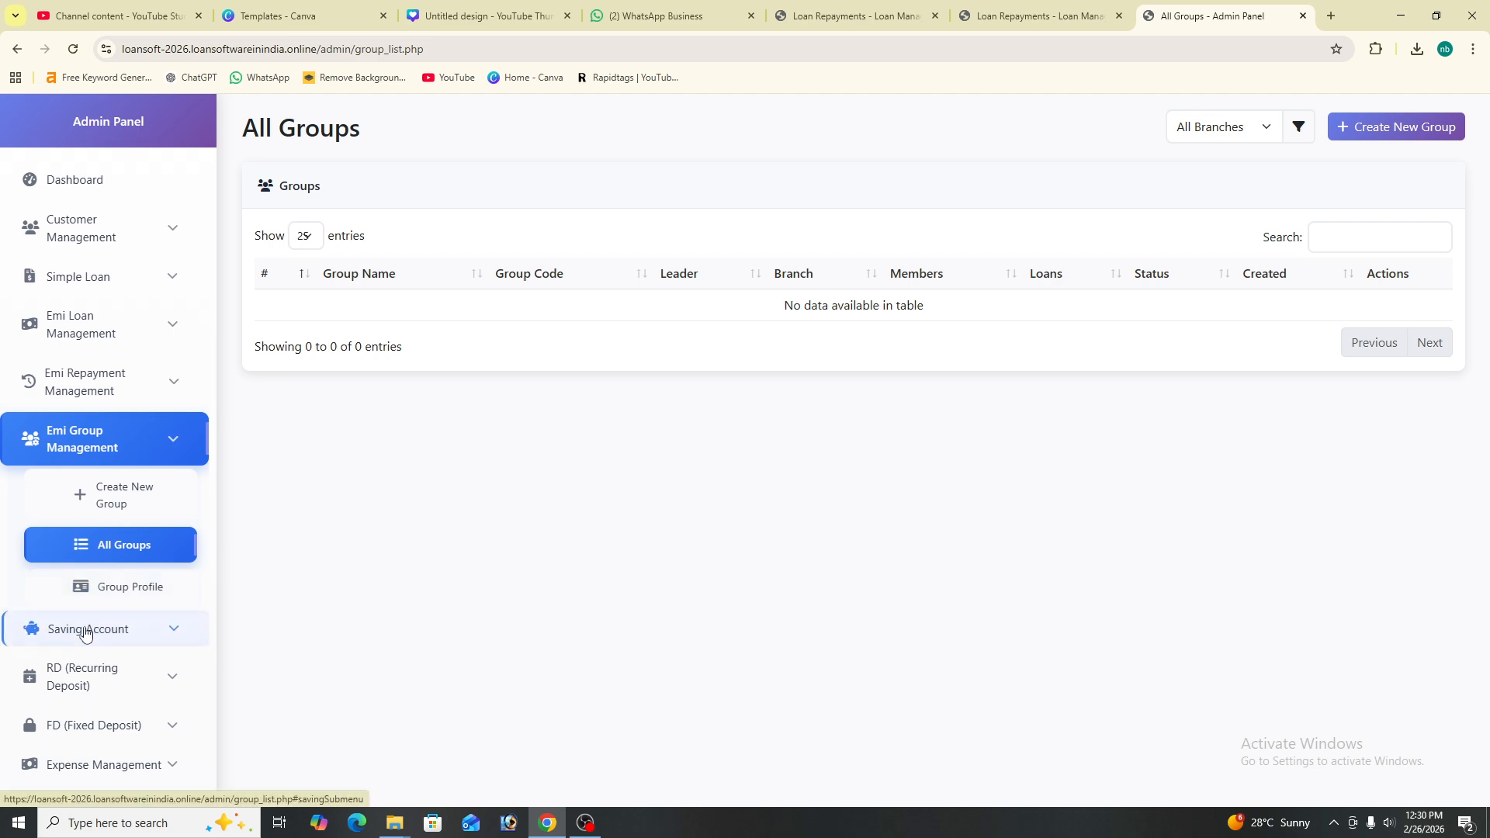
- Expand Saving Account and open the Open Saving Account form
scroll(86, 625, down, 1)
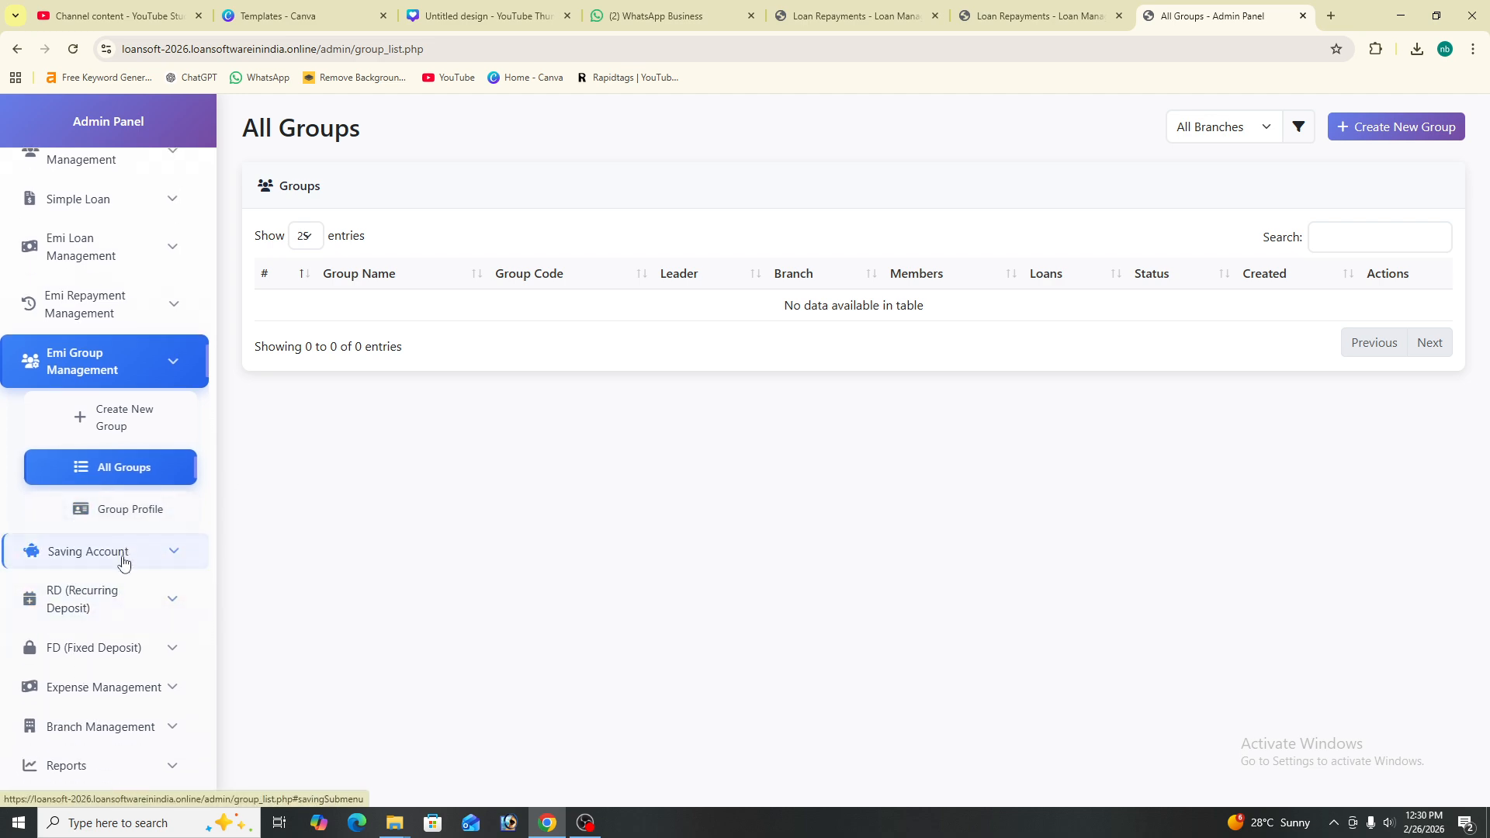
click(123, 560)
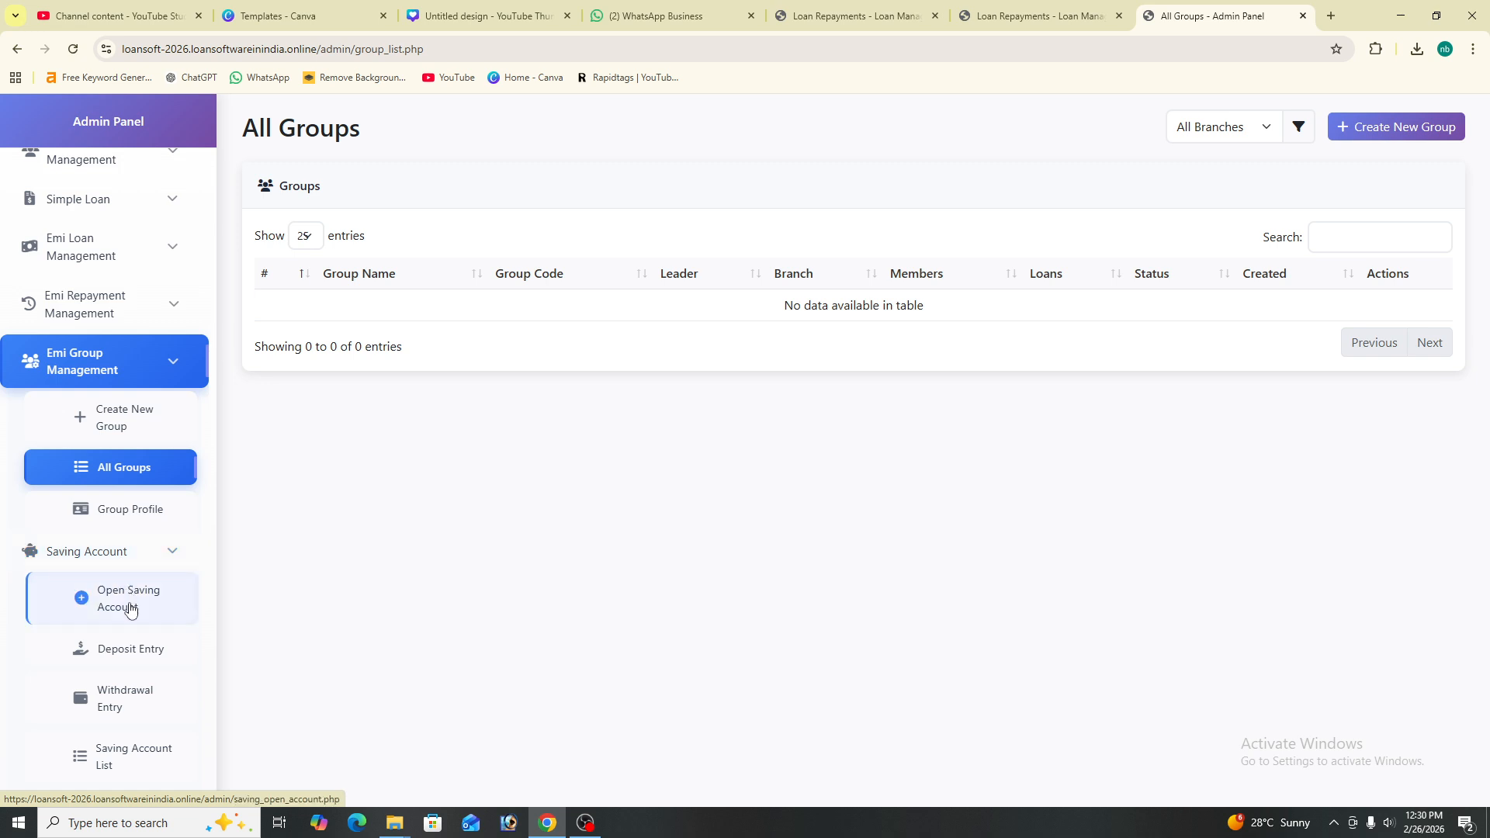
scroll(130, 608, down, 2)
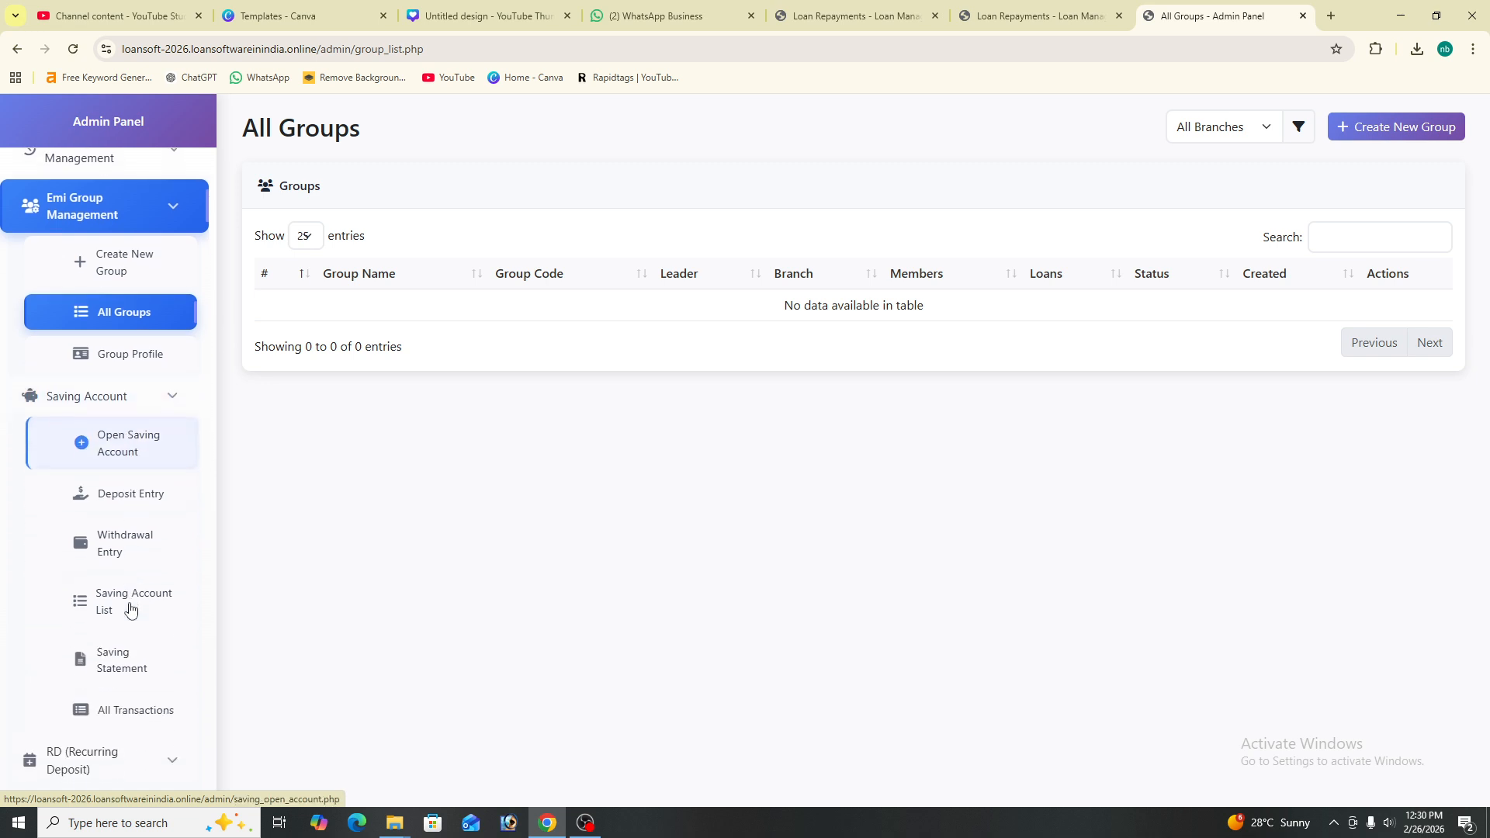
click(170, 469)
- Look for members to open an account in gugaon and halancha branches, finding none
click(399, 297)
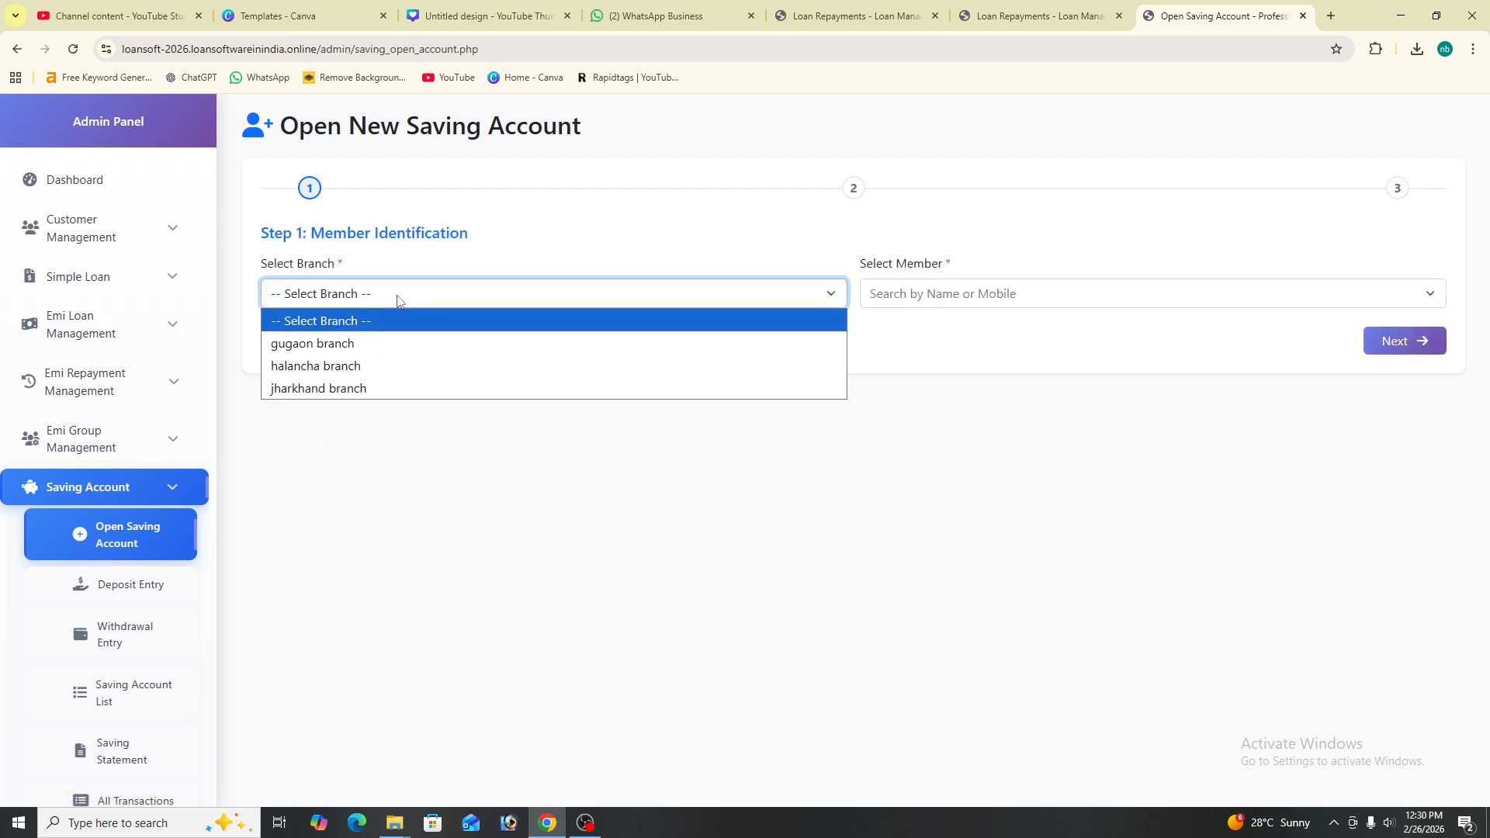
click(399, 348)
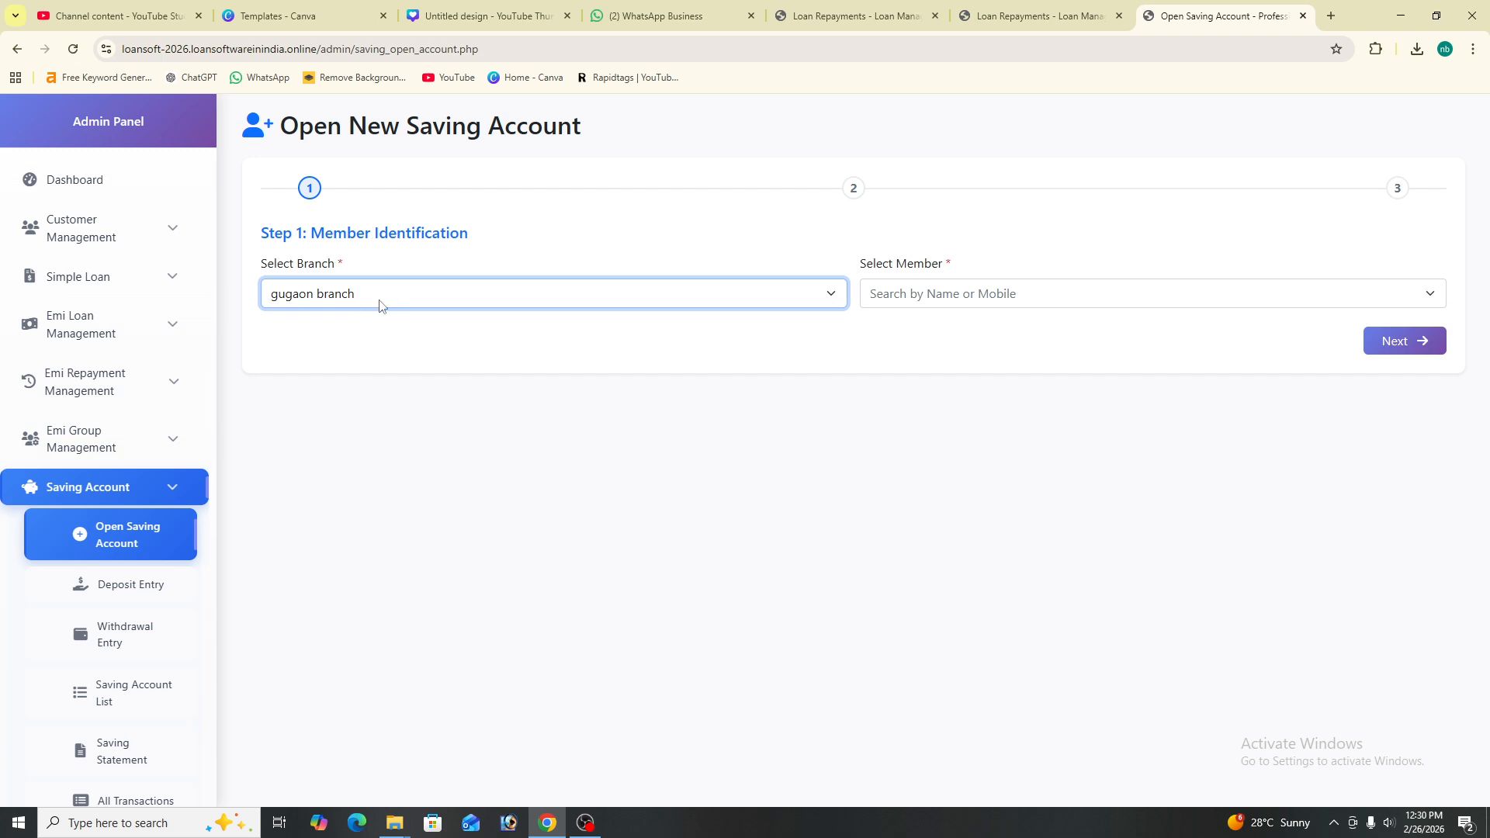
click(975, 292)
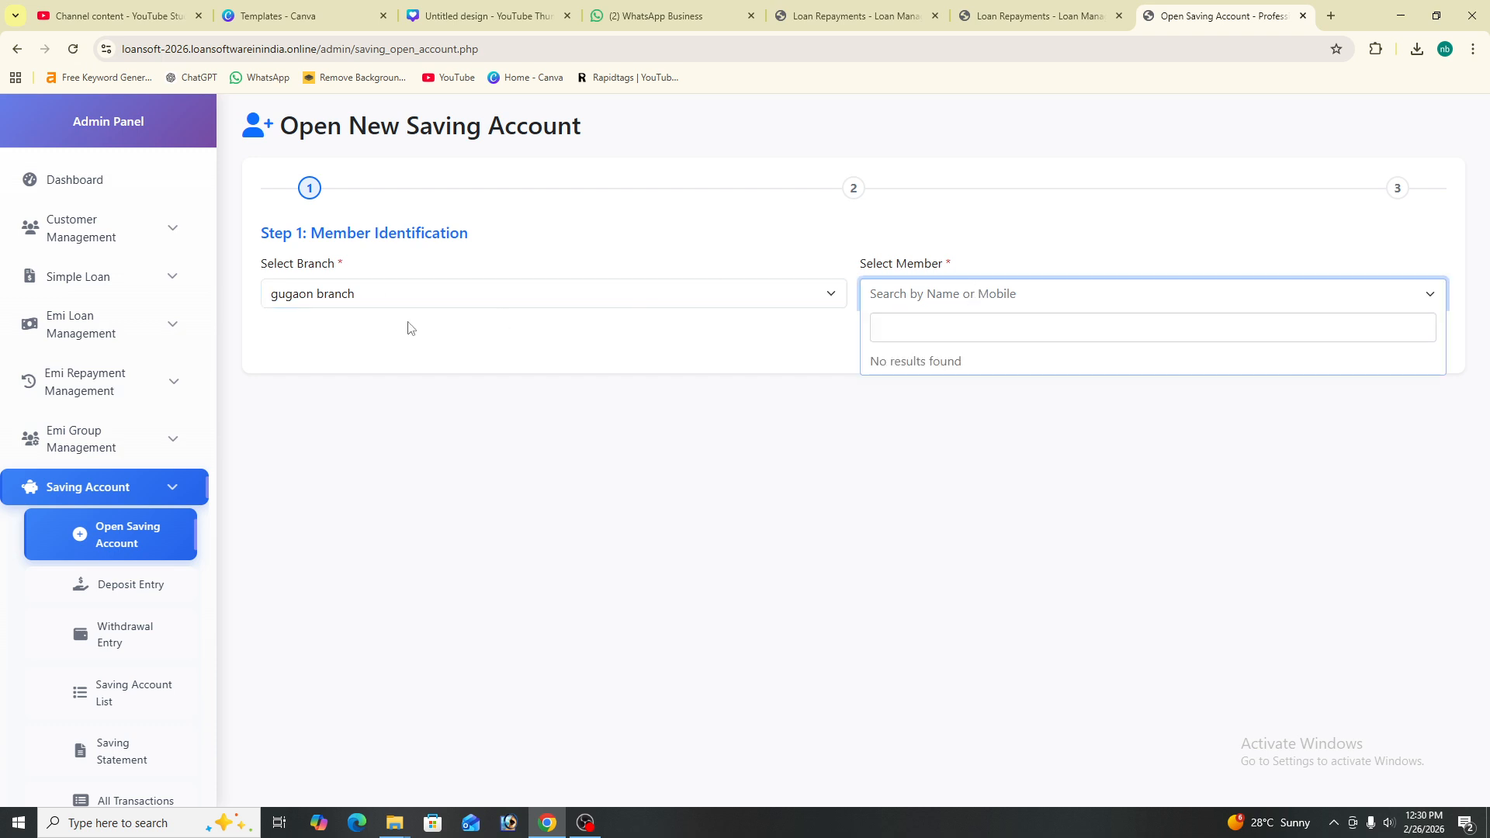
click(595, 304)
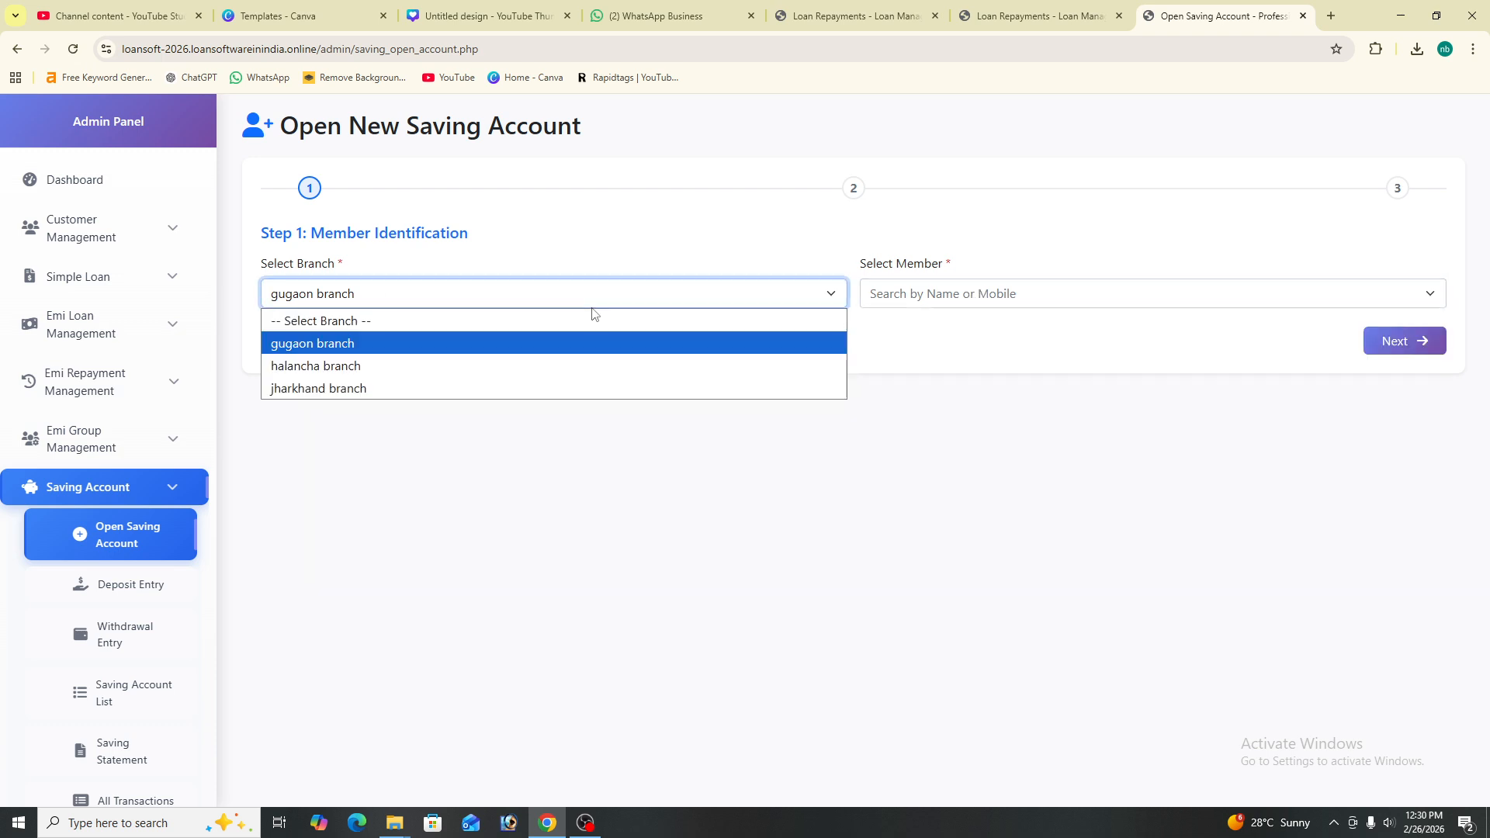
click(584, 362)
click(906, 306)
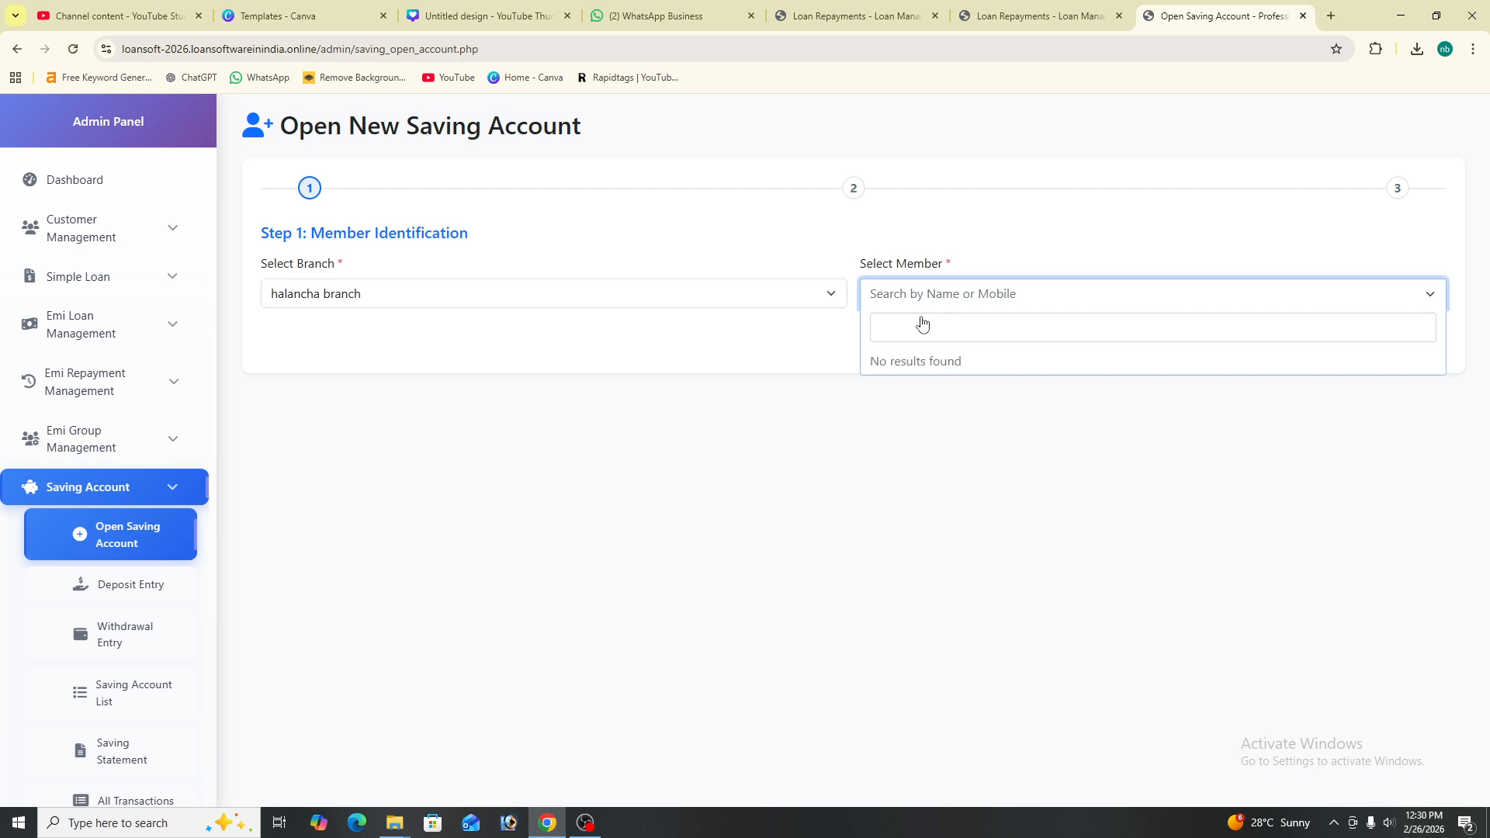
click(492, 302)
click(486, 386)
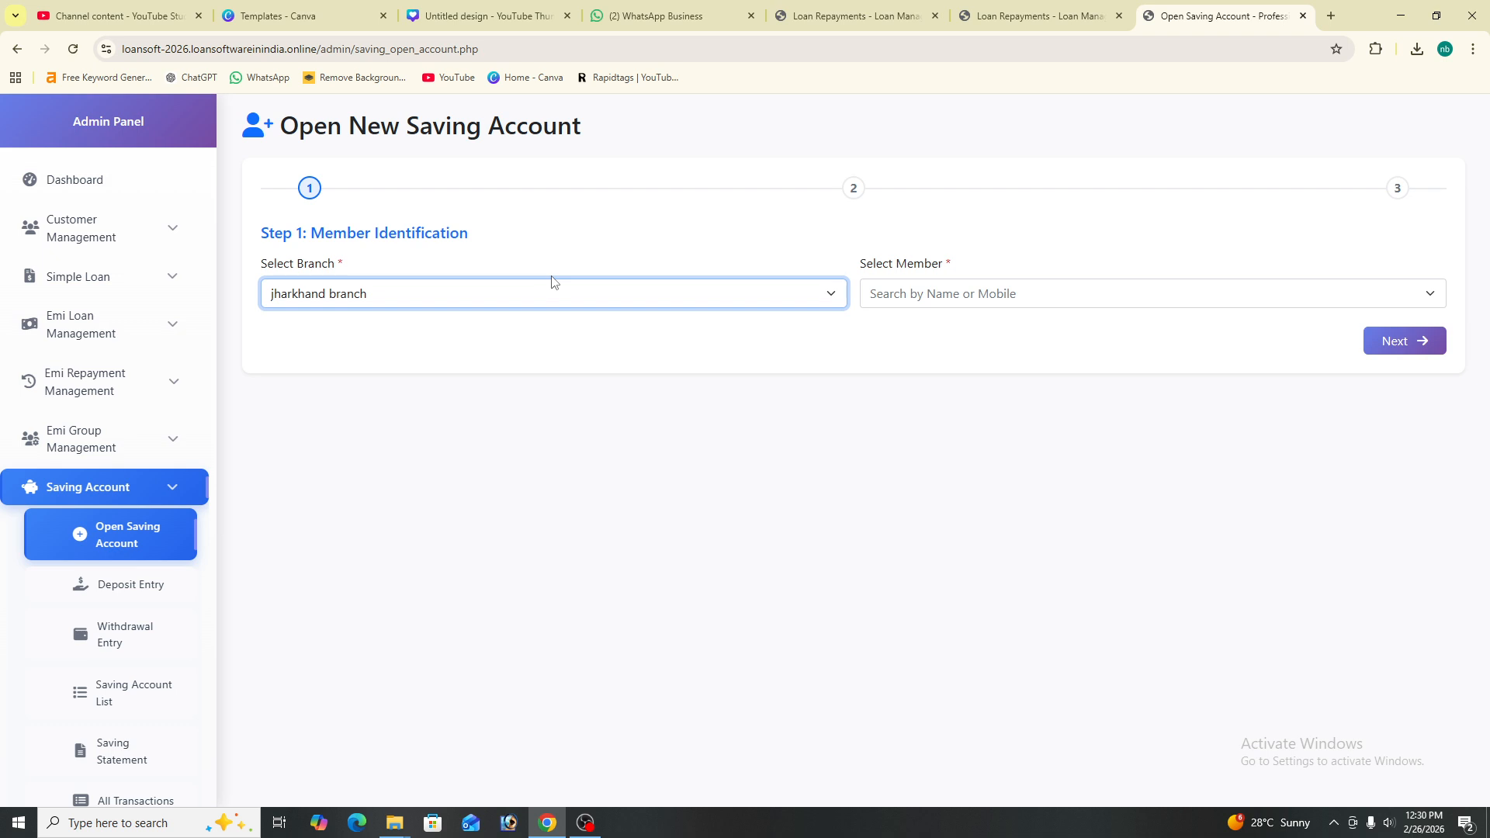
- Retry member lookup in gugaon and jharkhand branches, then show the Saving Account List
click(522, 303)
click(512, 346)
click(935, 296)
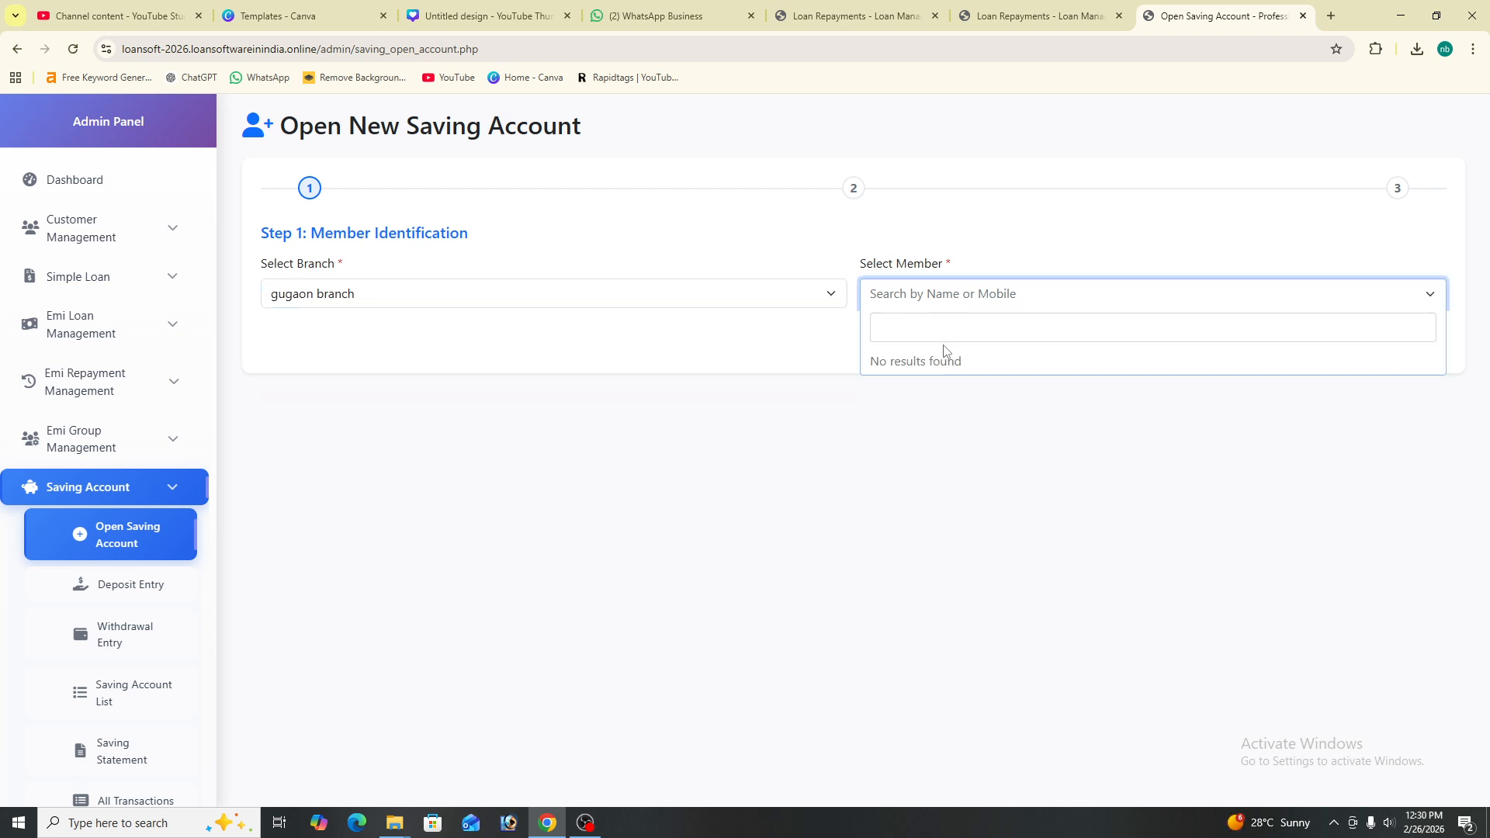
click(477, 302)
click(433, 388)
click(936, 297)
scroll(173, 489, down, 3)
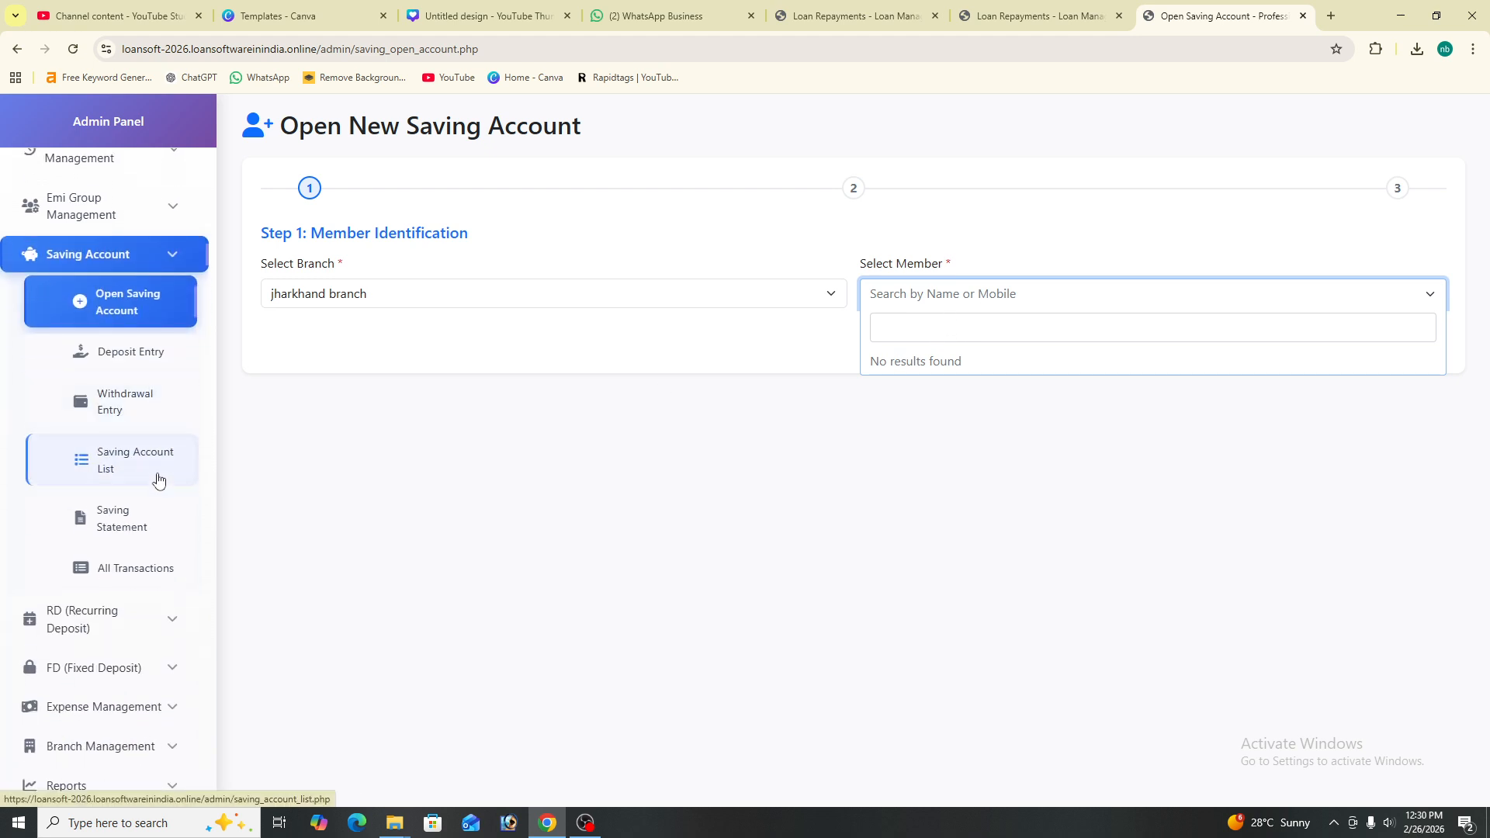
click(158, 481)
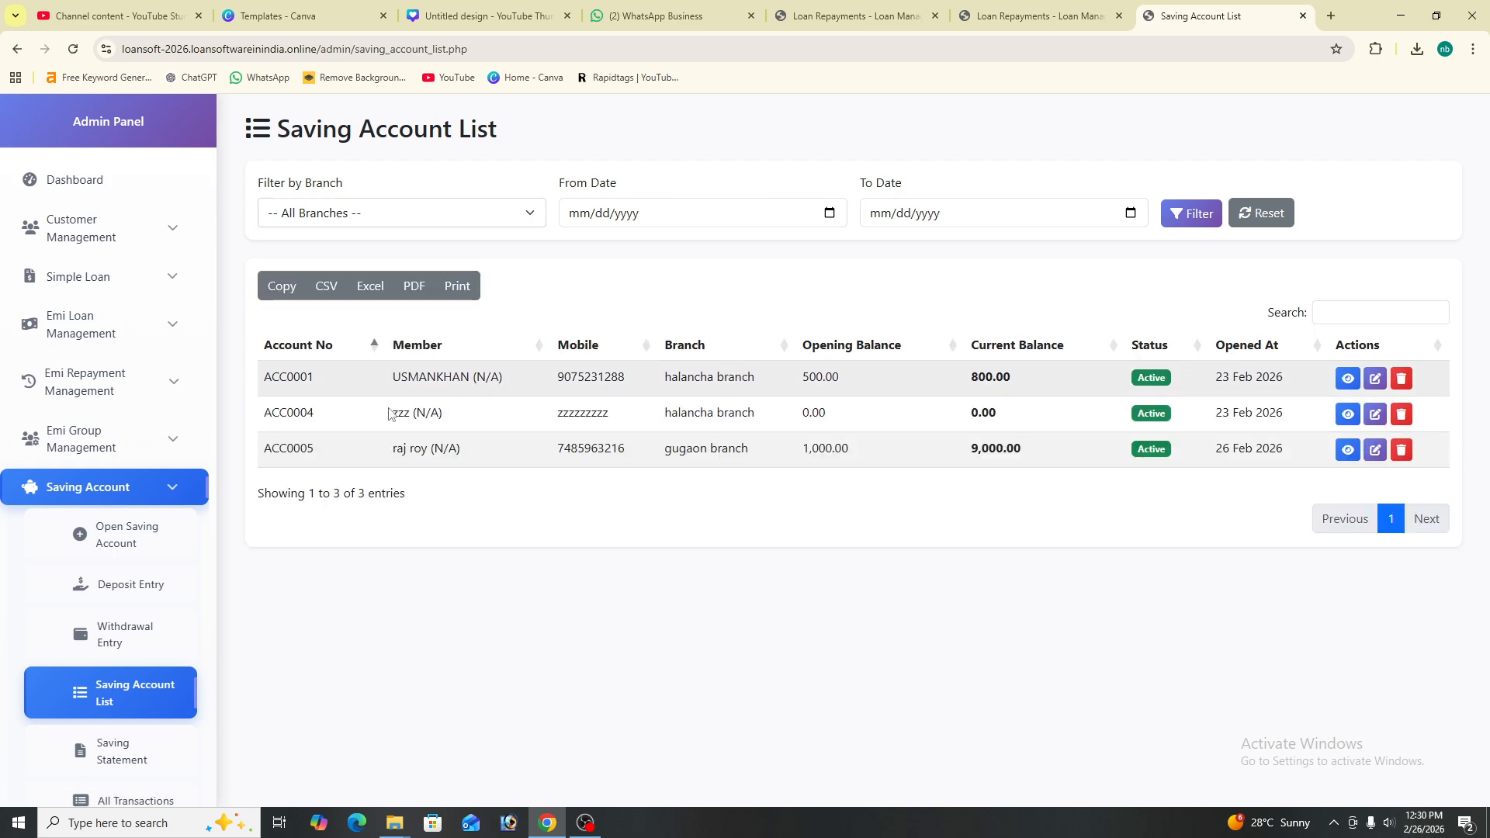
- View the details of account ACC0001, showing its 800.00 balance and 3.50% interest
drag(392, 381, 1154, 412)
click(1154, 412)
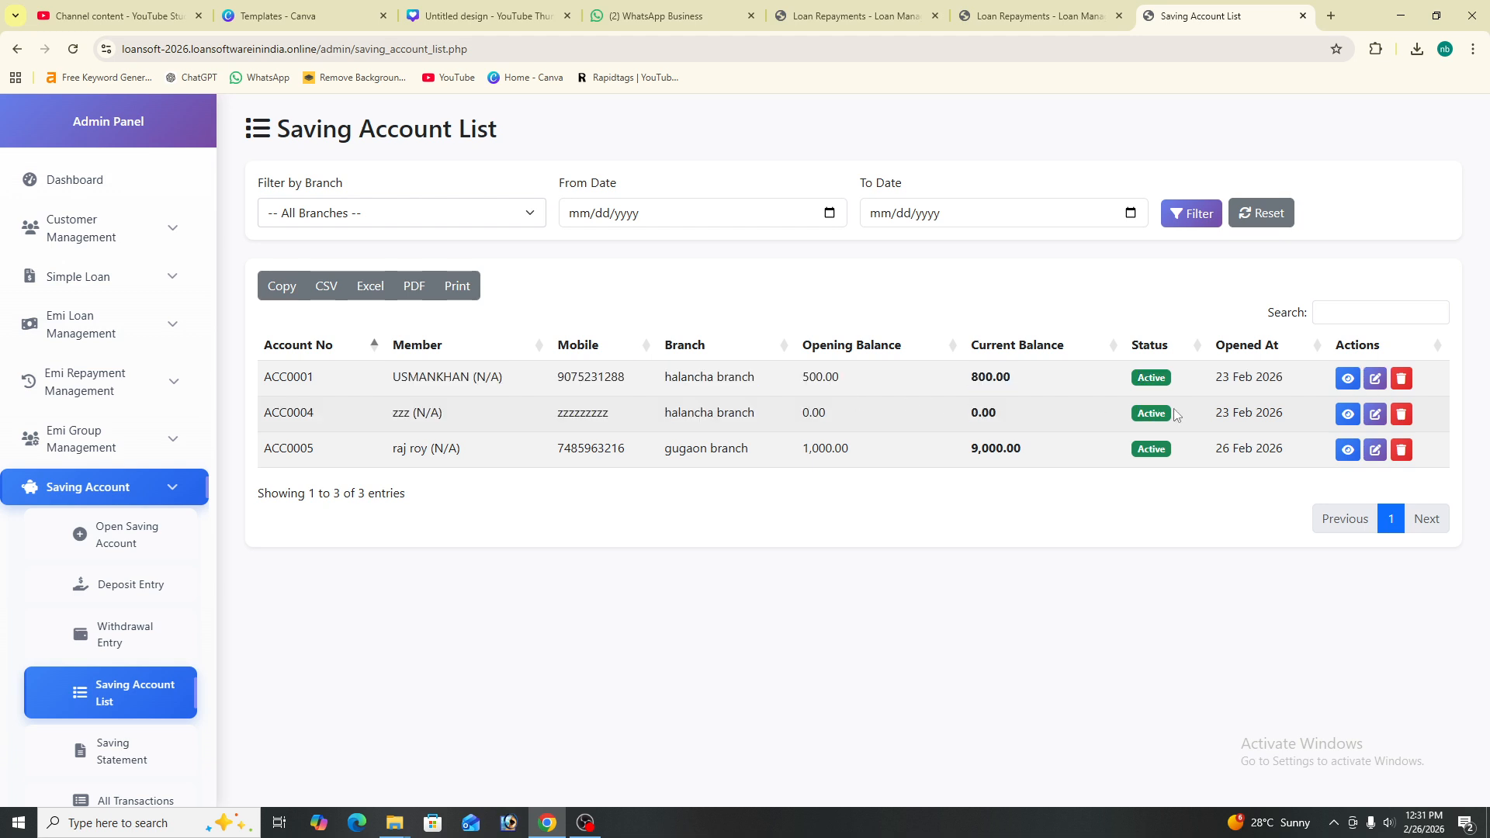
click(1350, 378)
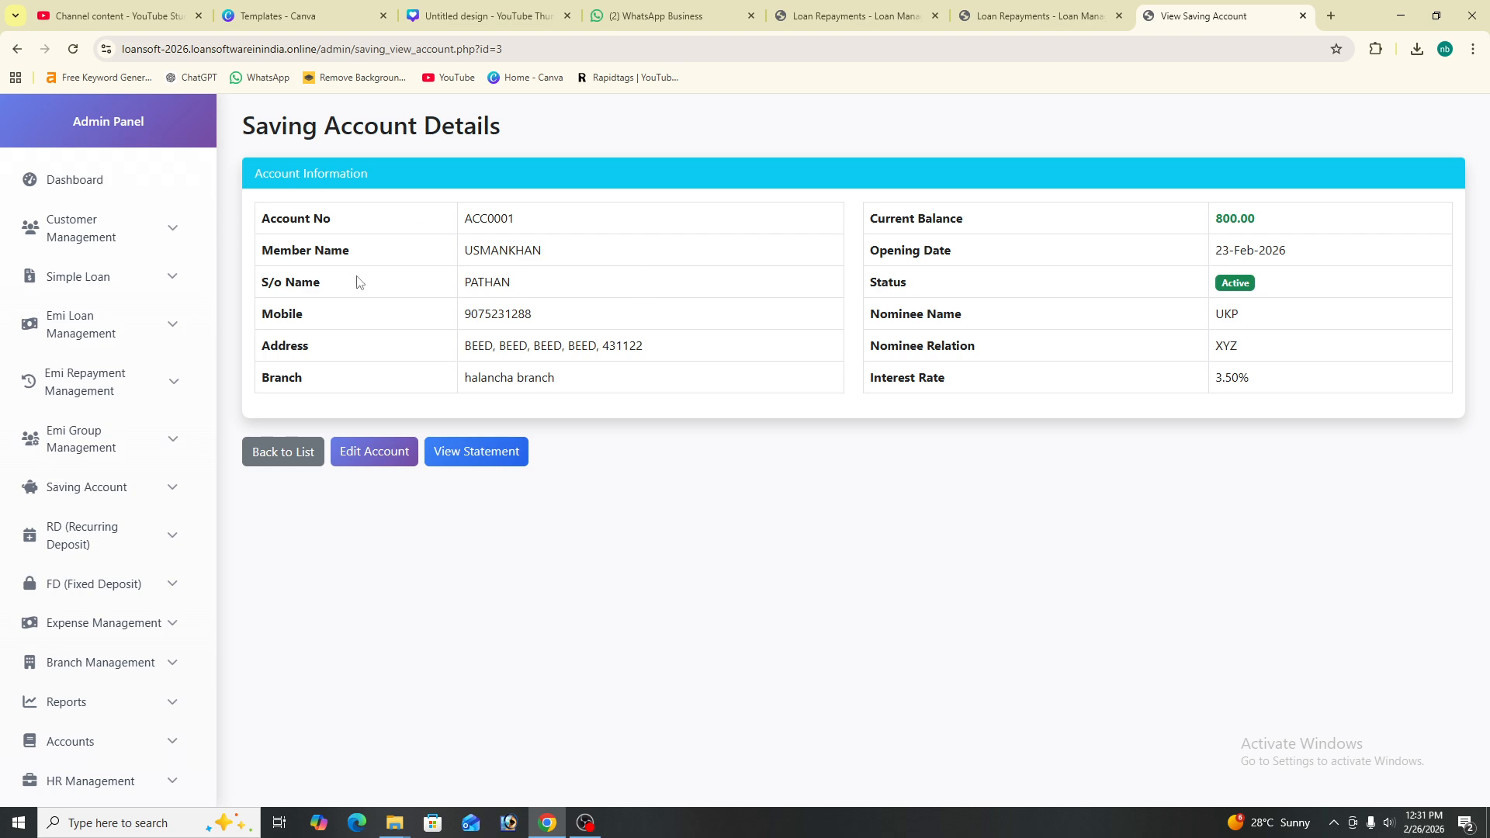
- Open the ACC0001 statement and preview printing it, cancelling the print dialog
click(511, 453)
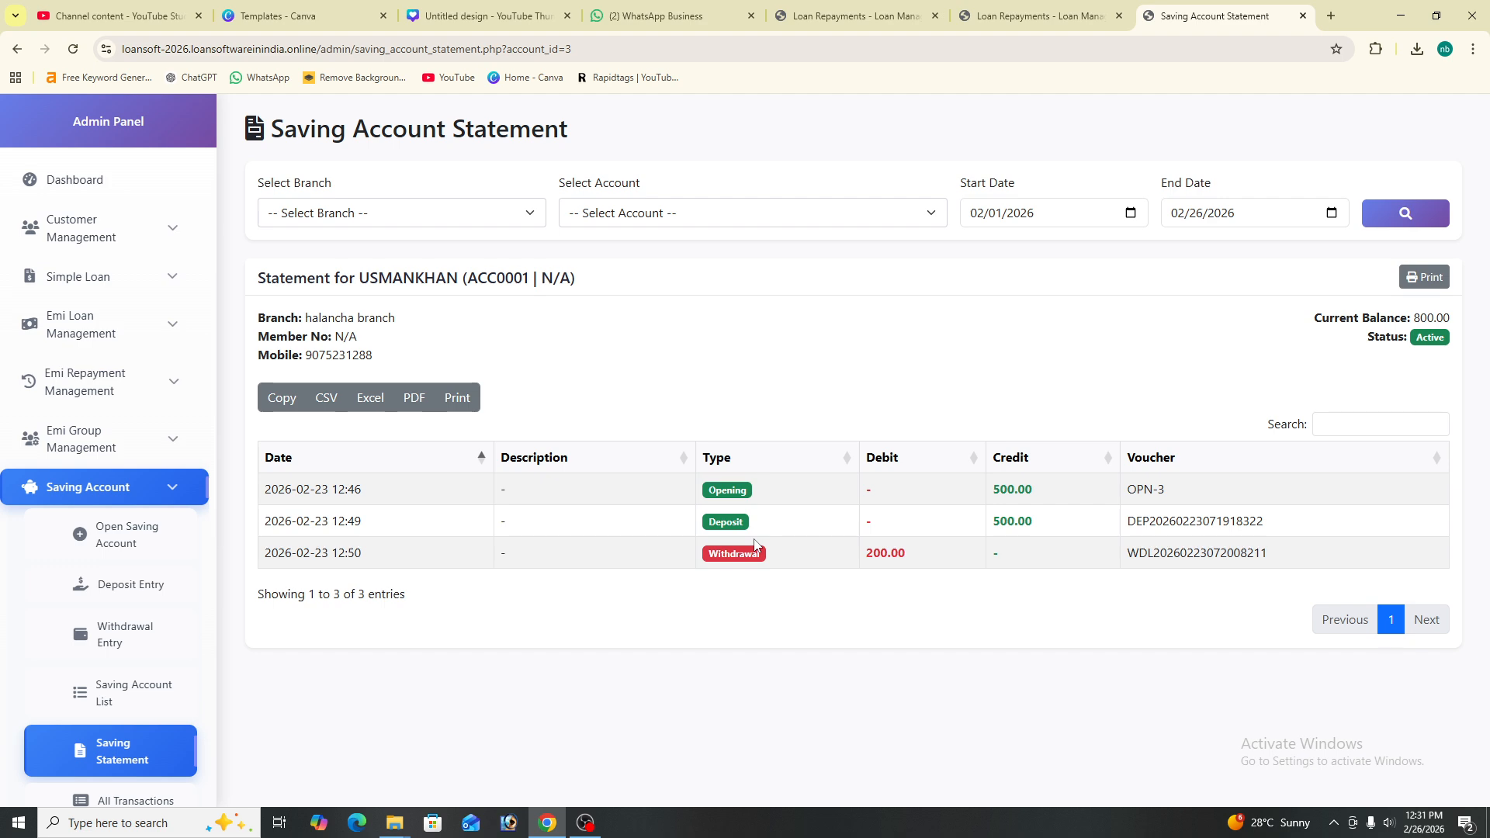
click(1428, 277)
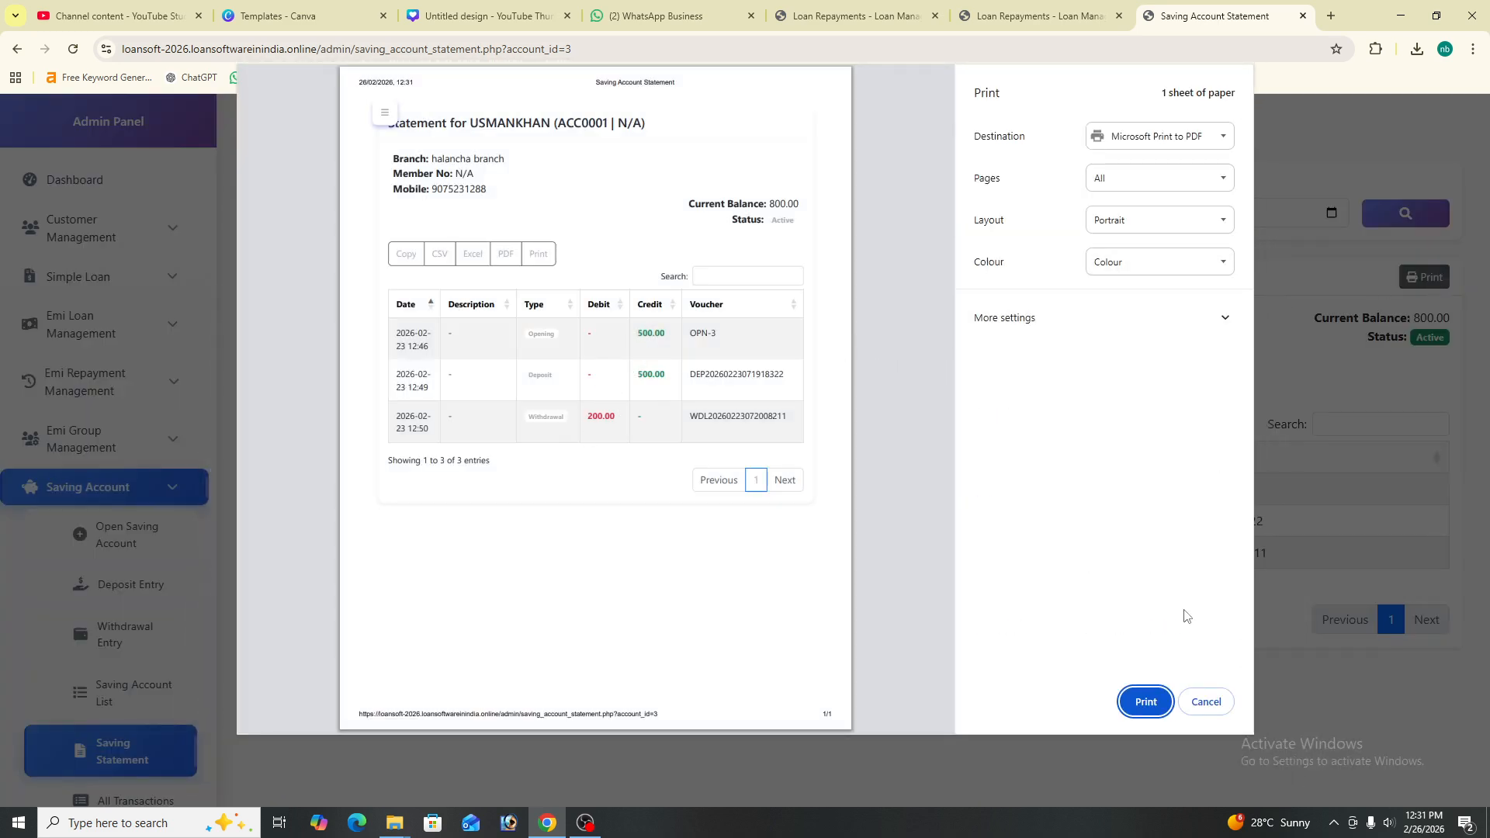
click(1205, 701)
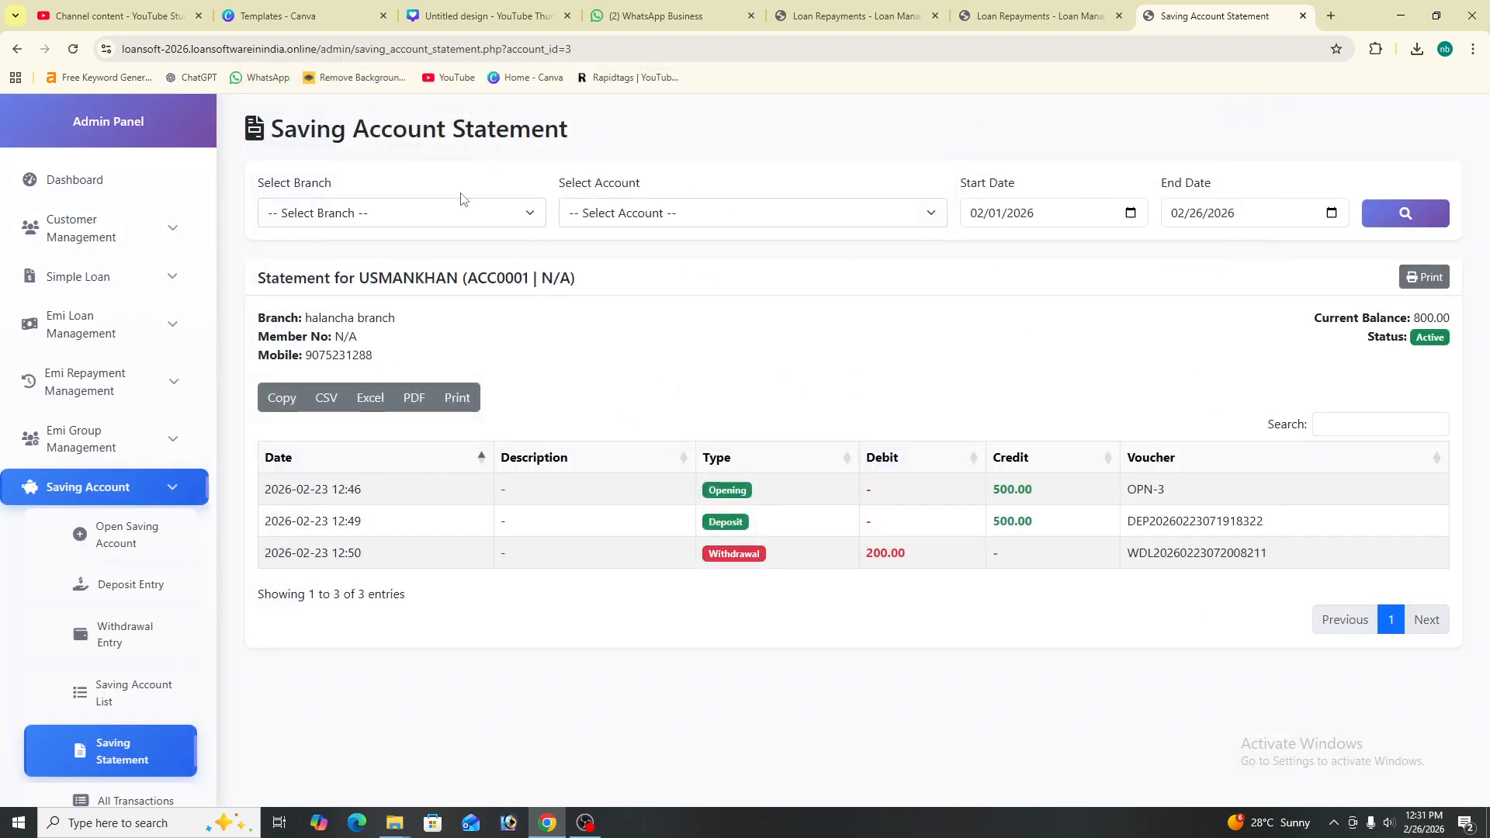
- Choose halancha branch for the statement, then reset Select Branch to -- Select Branch --
click(450, 221)
click(428, 336)
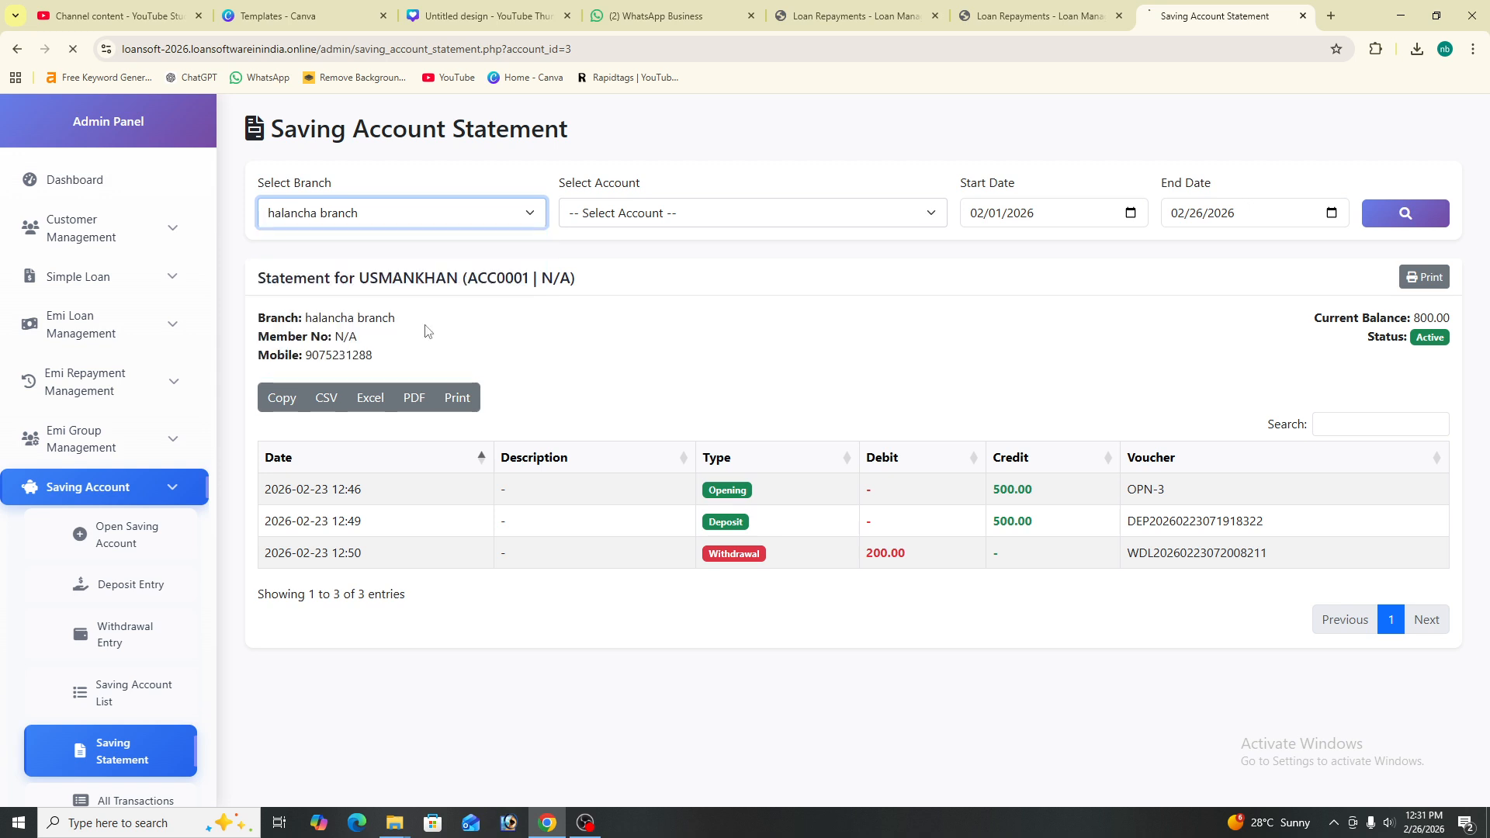
click(492, 214)
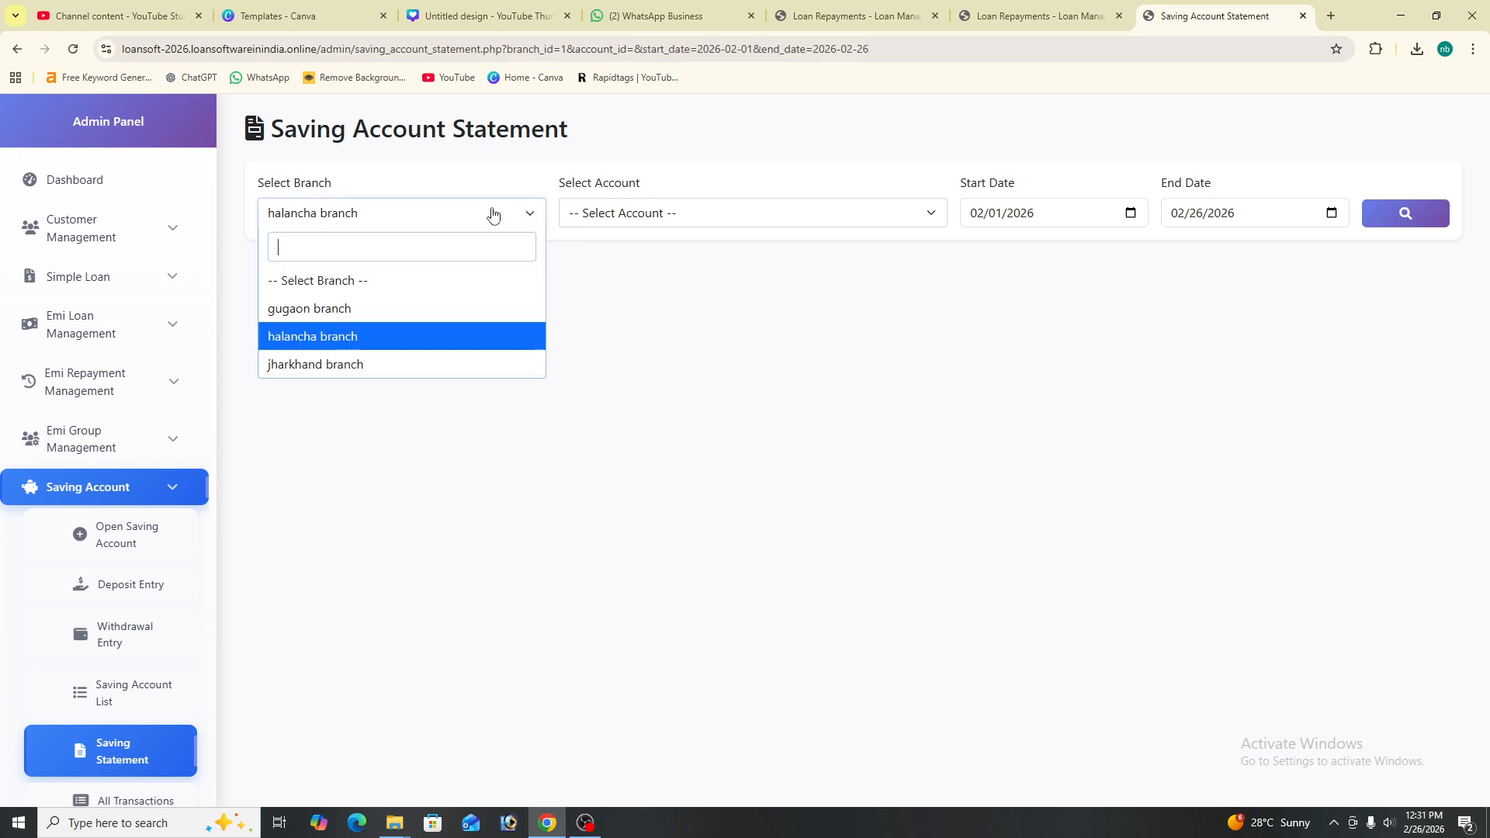
click(489, 278)
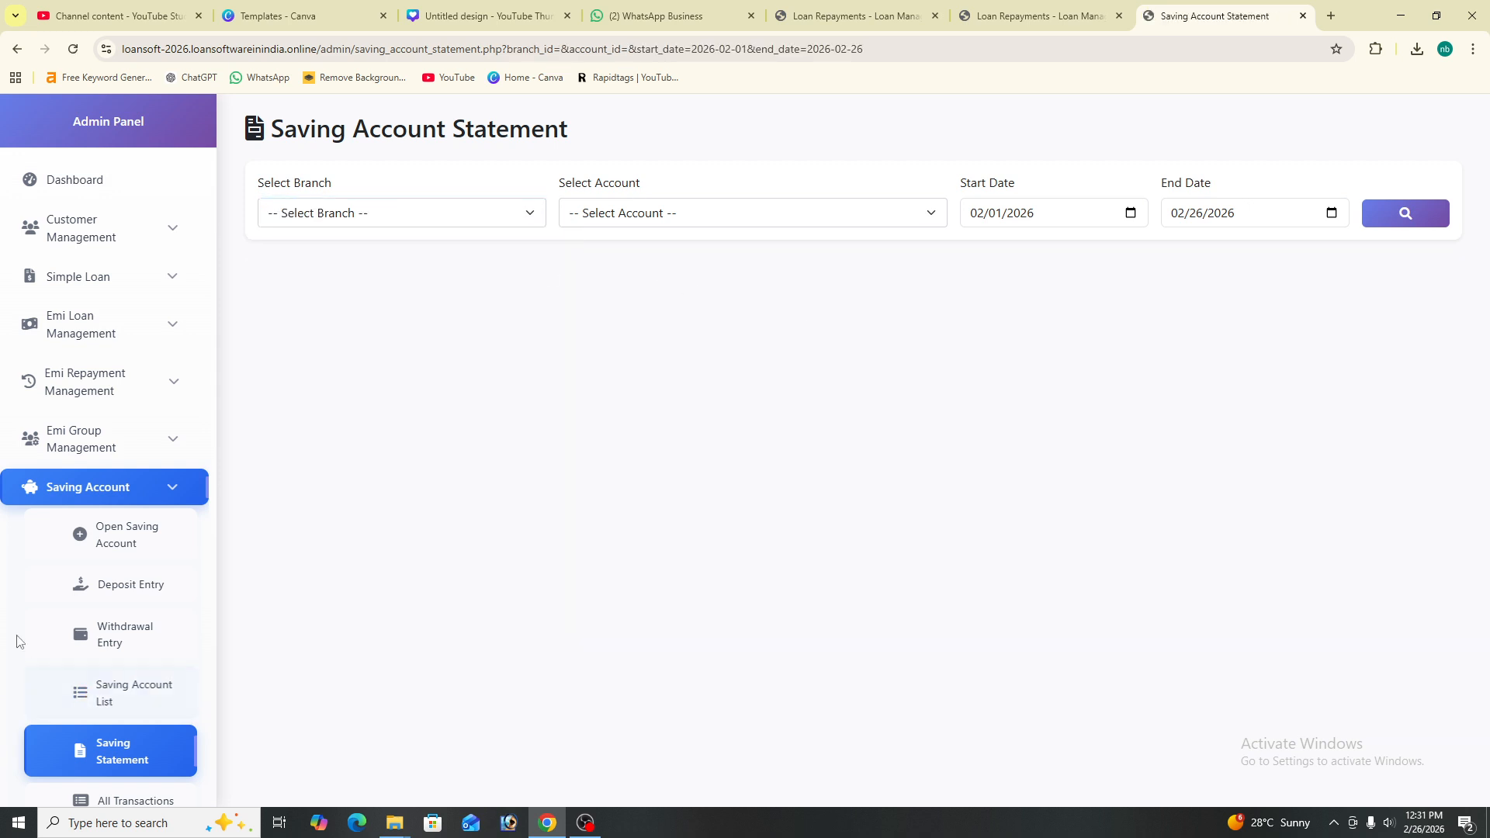
- Fill in a saving deposit for account ACC0004: amount 20000, payment mode Cash
click(138, 601)
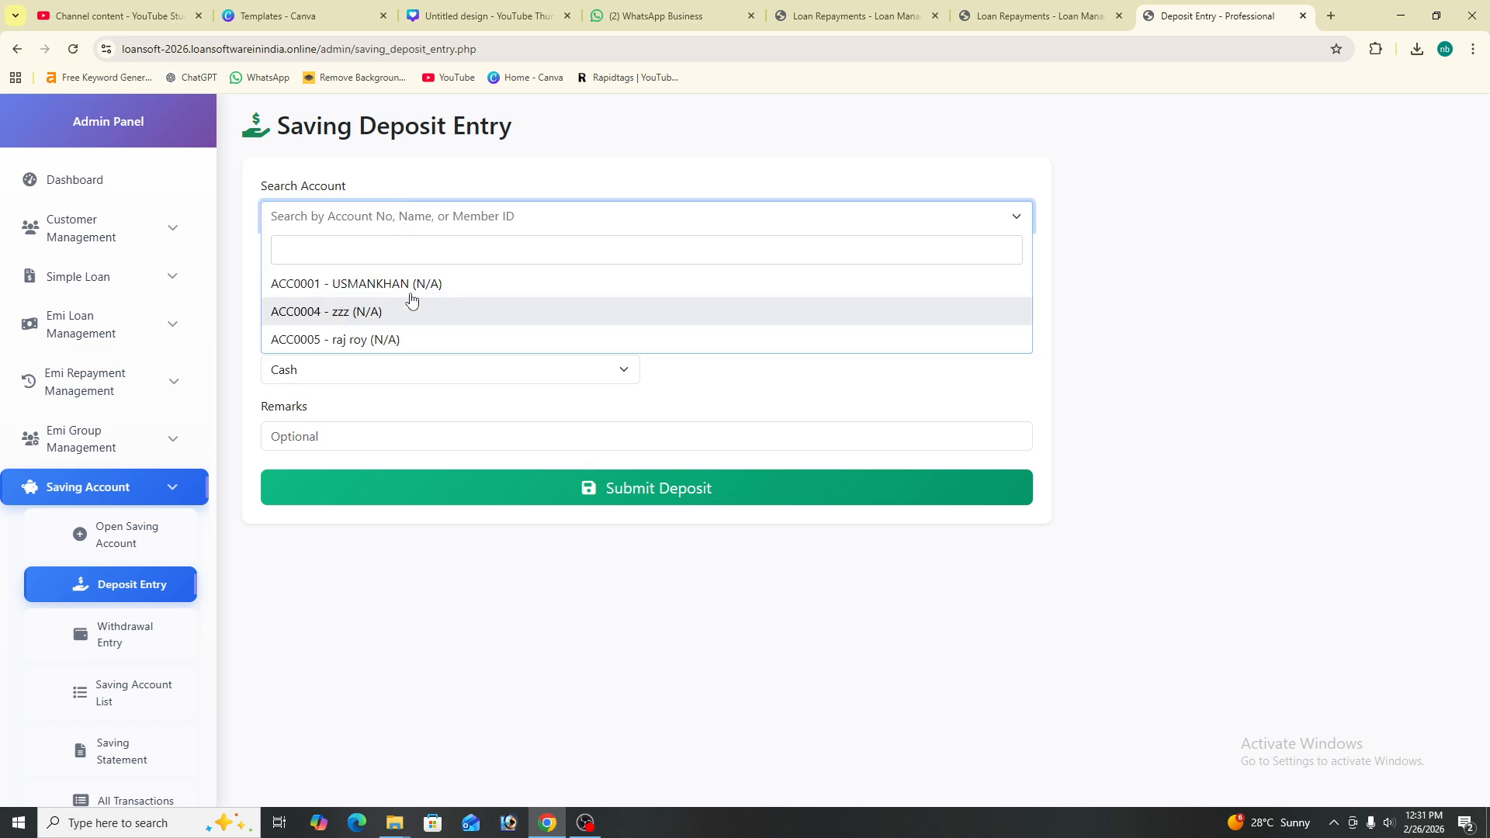
click(432, 318)
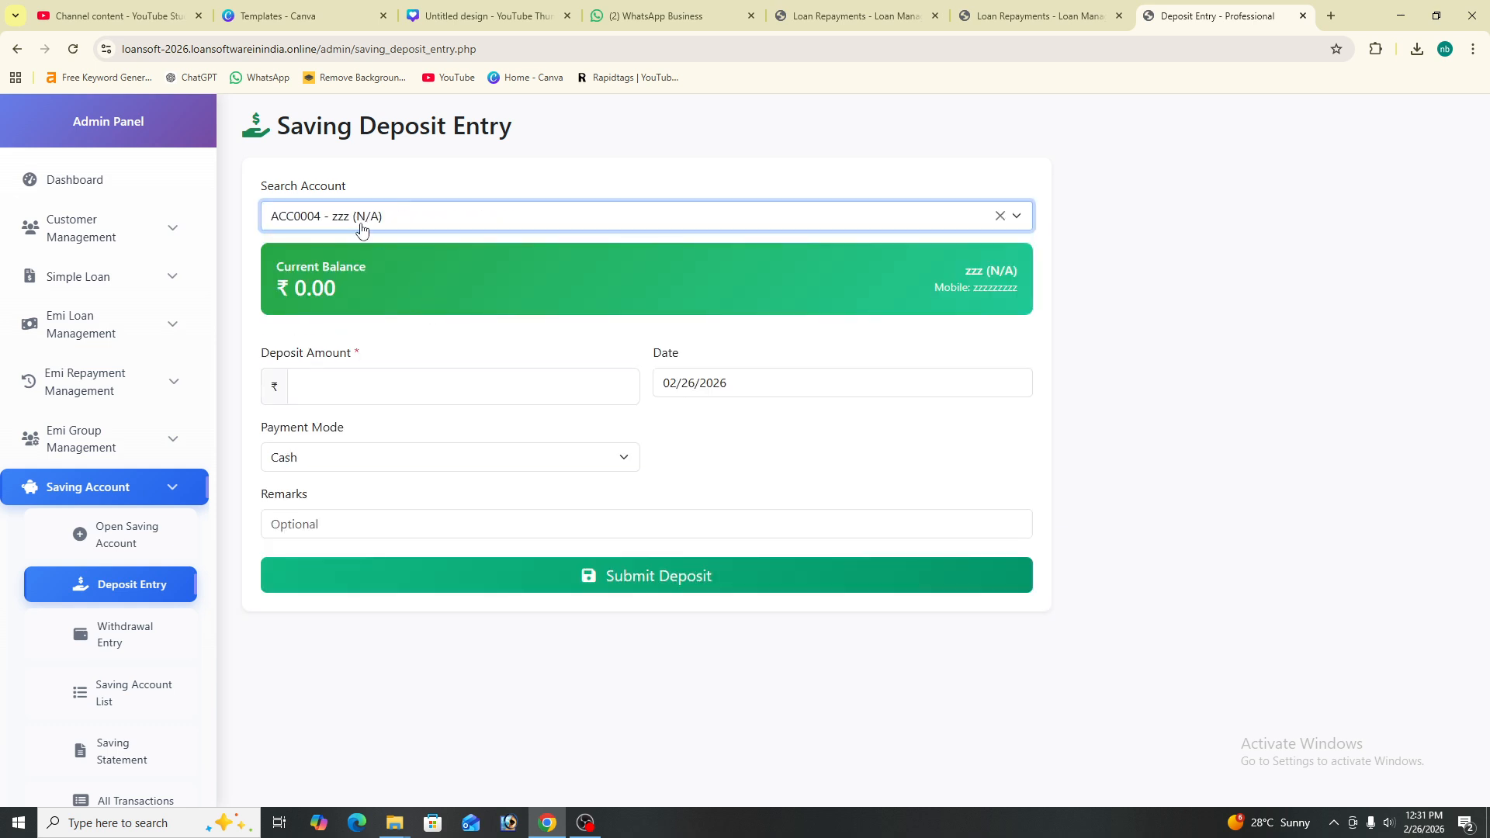
click(358, 226)
click(400, 304)
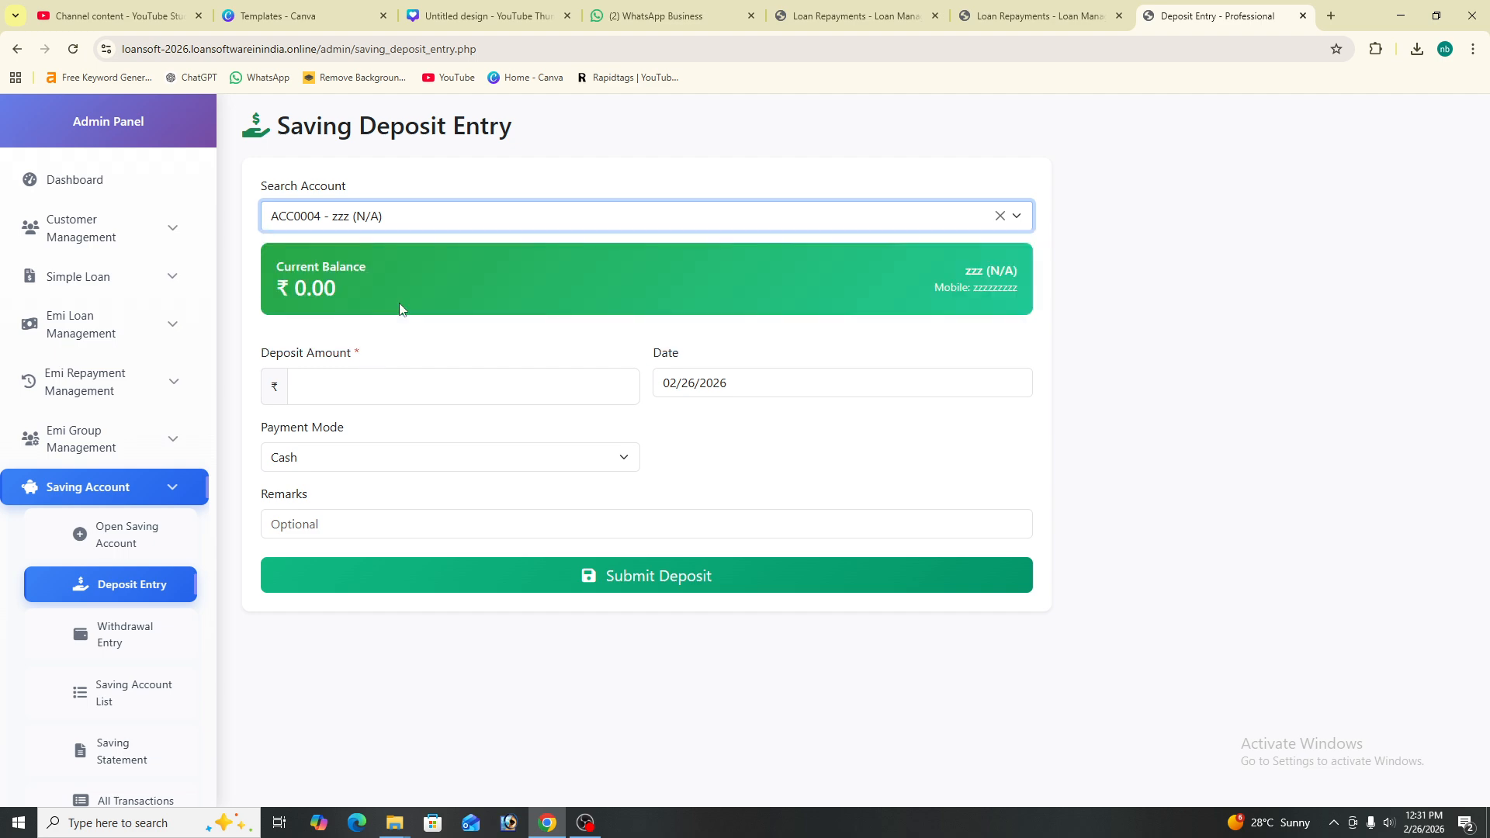
click(358, 381)
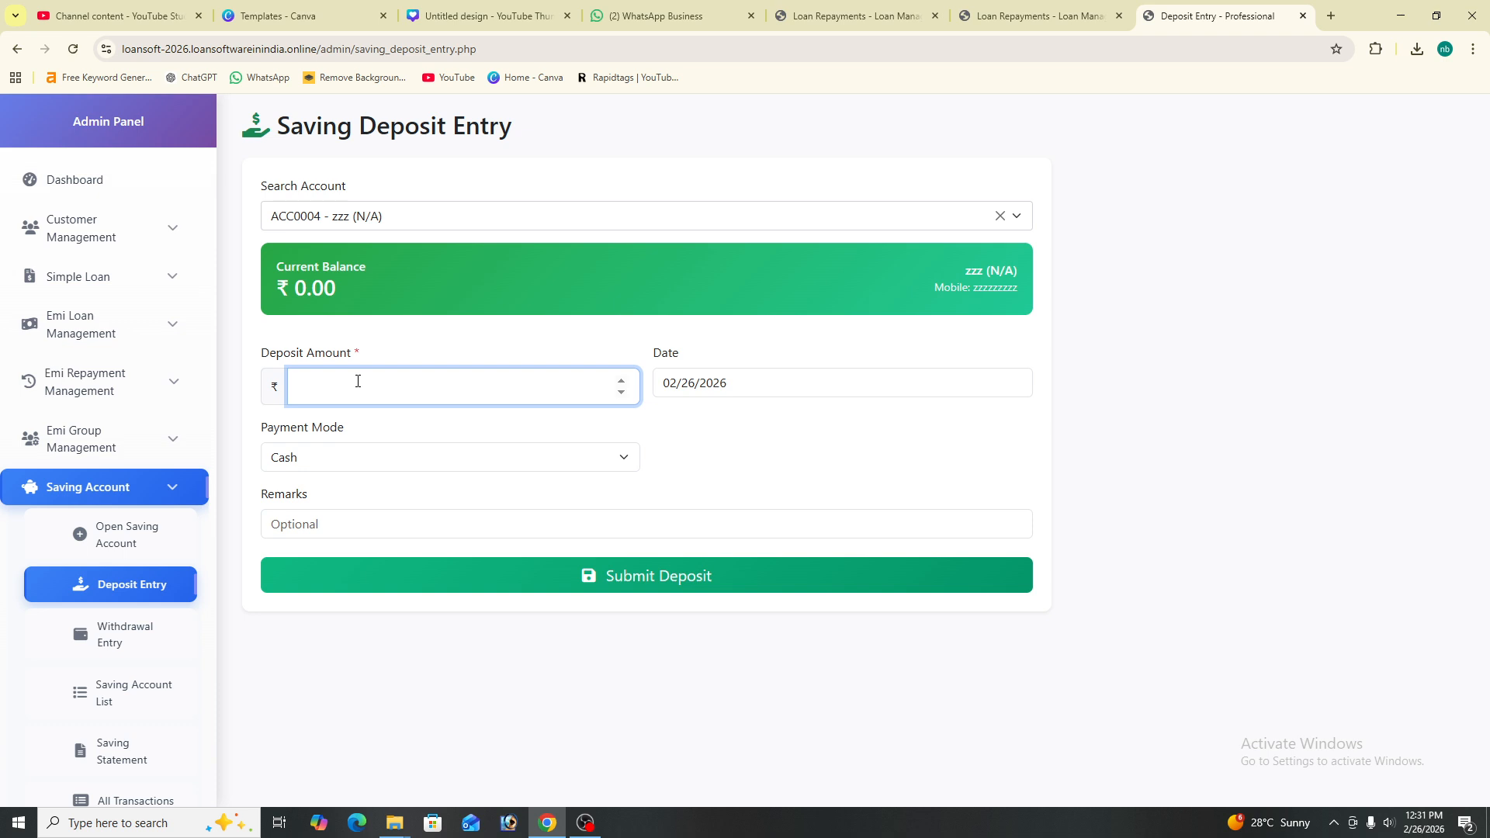
text(200)
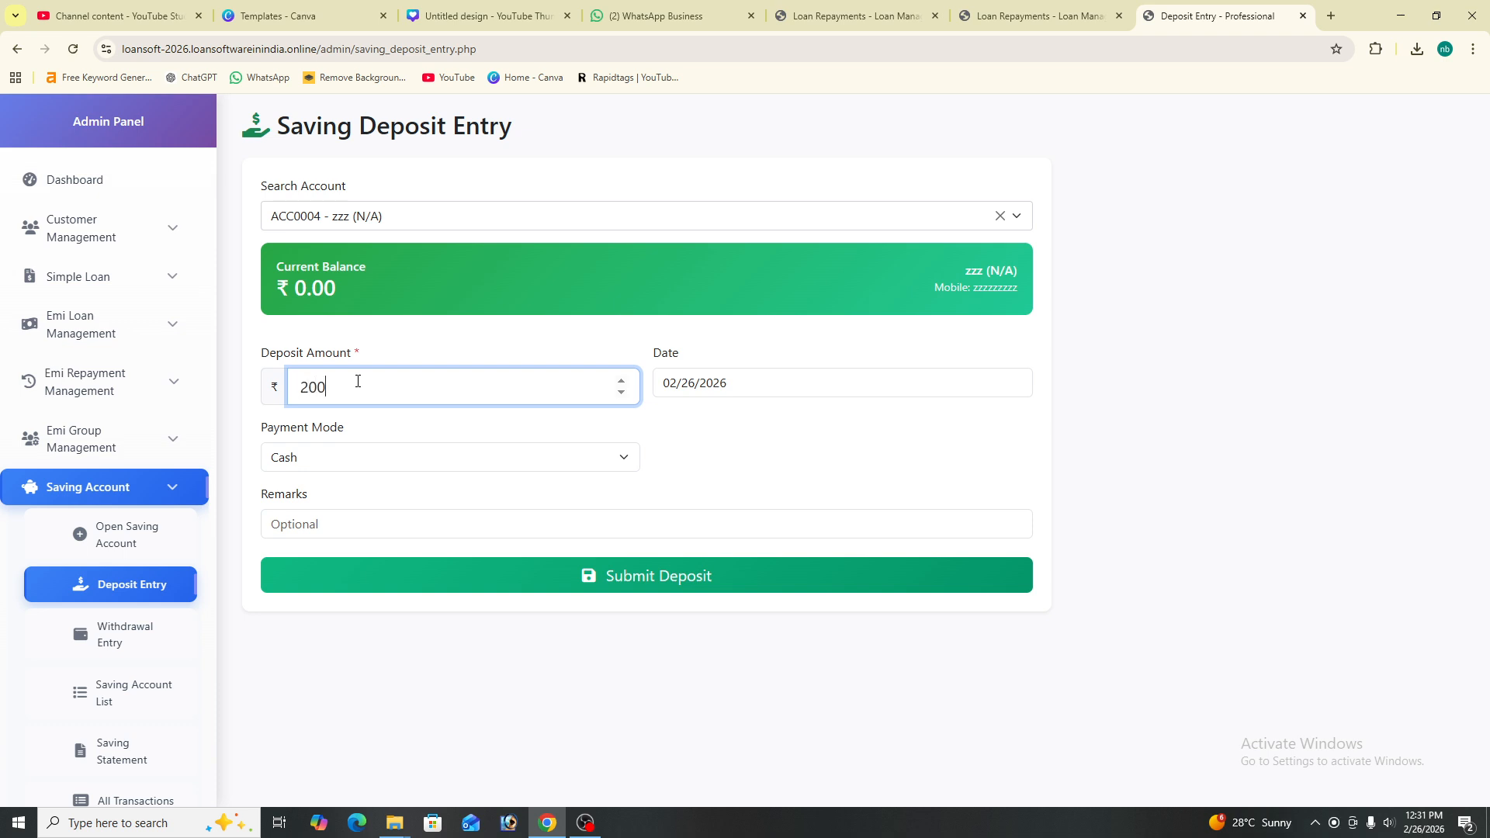
text(00)
click(508, 464)
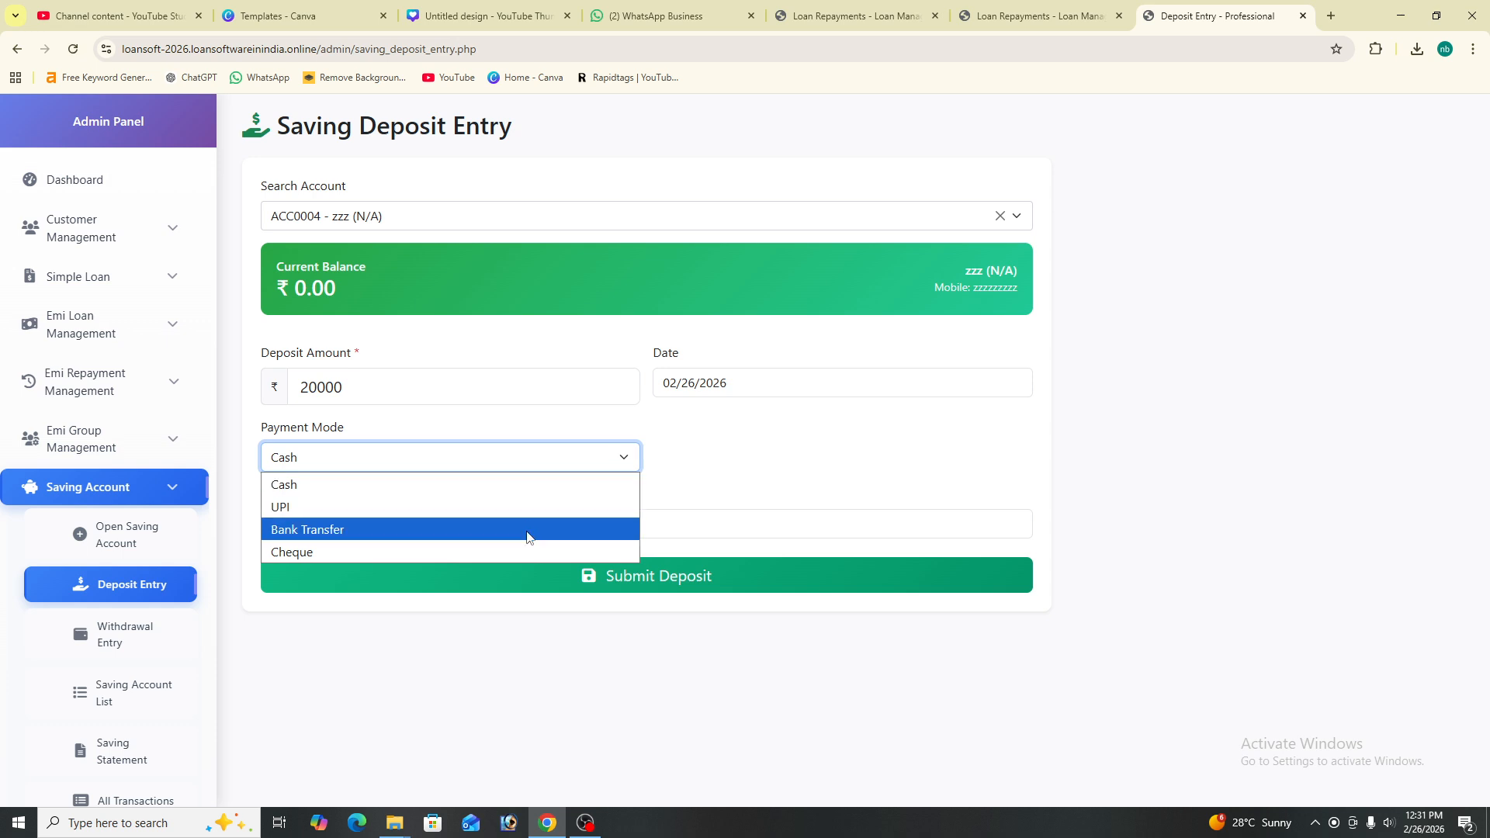
click(473, 485)
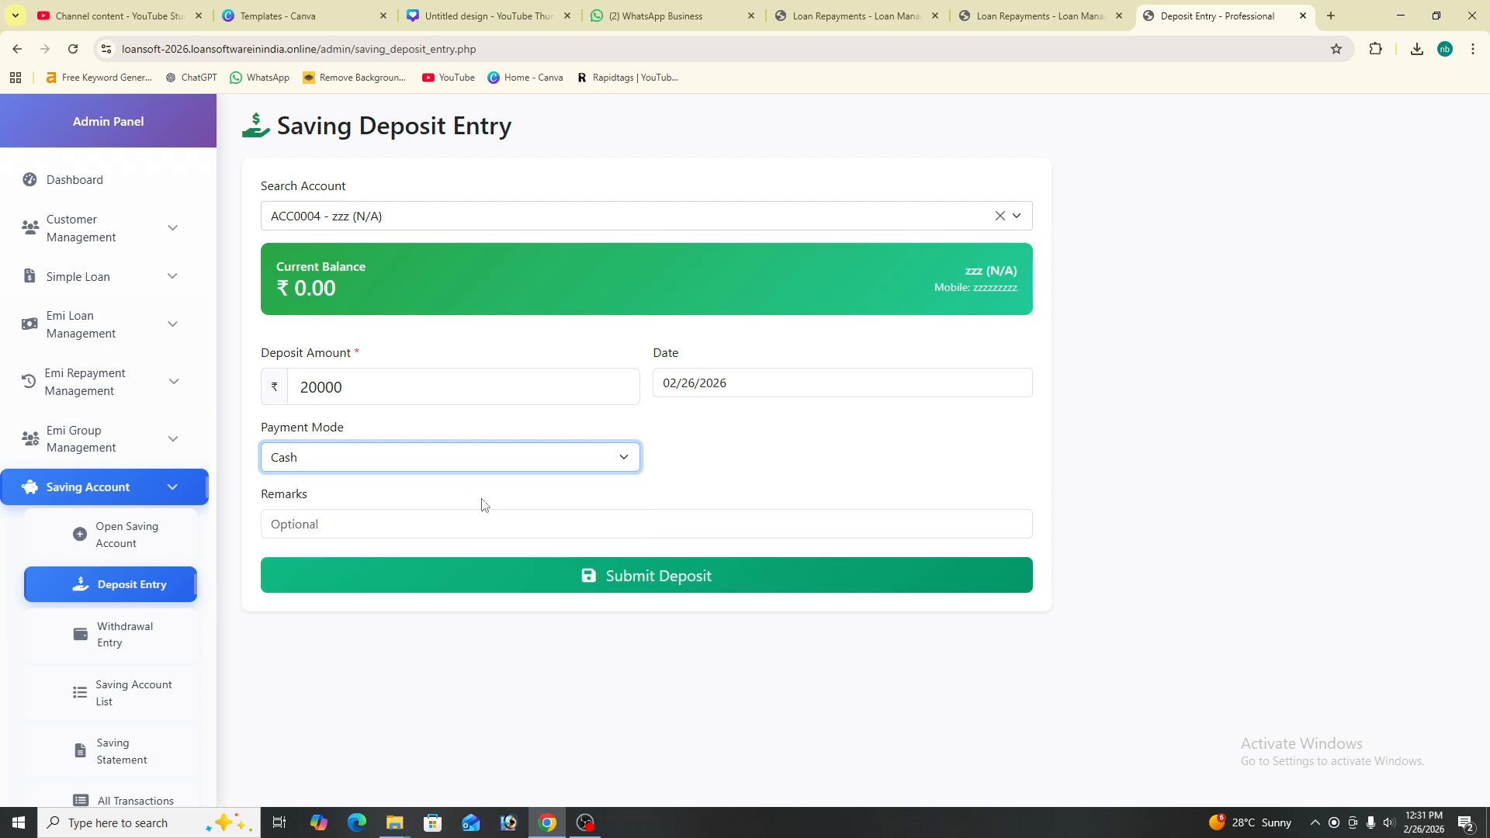
- Submit the 20,000 deposit and print its receipt in 58mm format
click(488, 523)
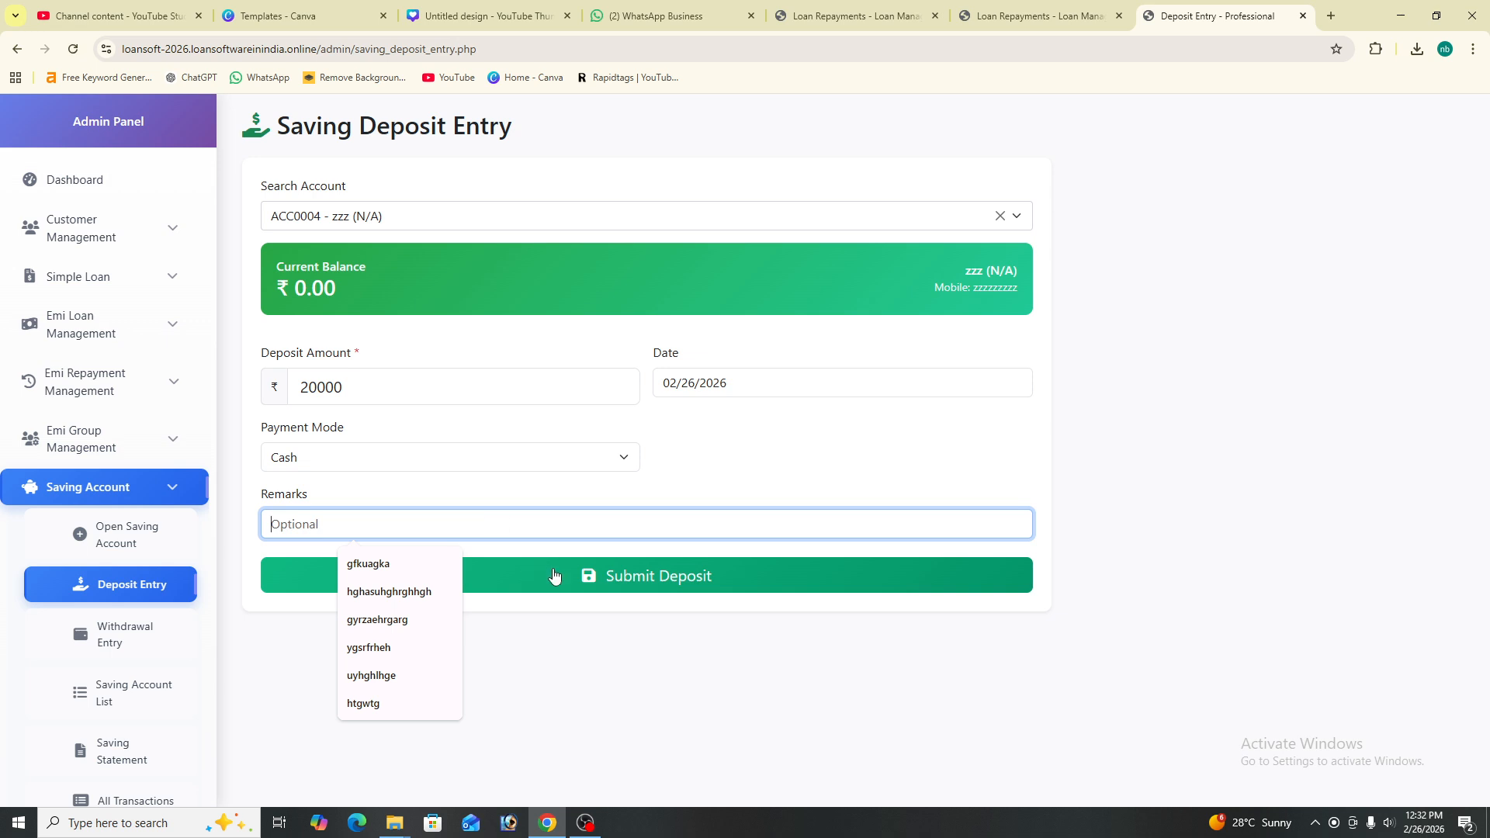
click(661, 581)
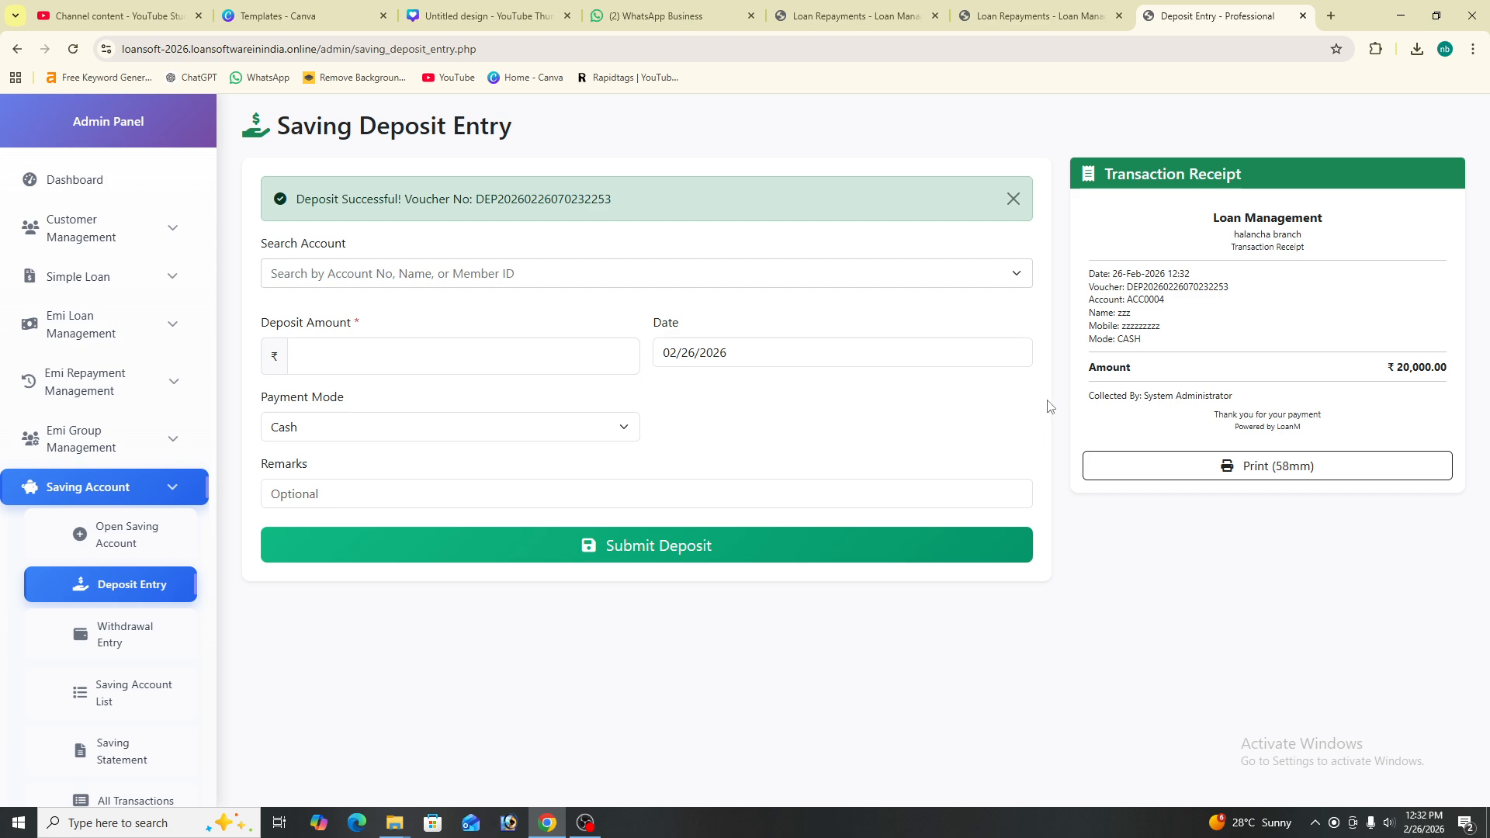
click(1203, 463)
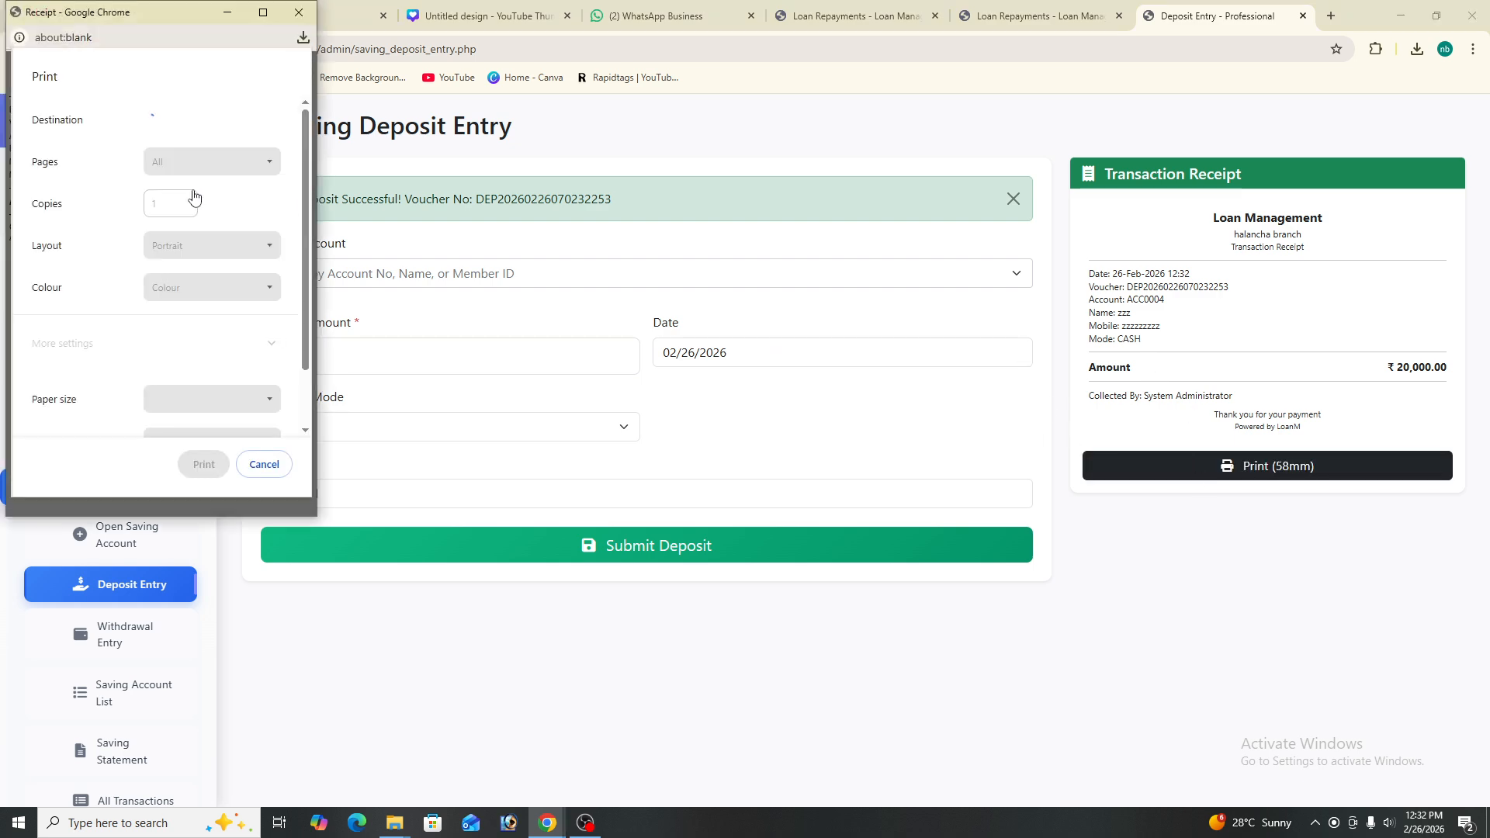
click(294, 15)
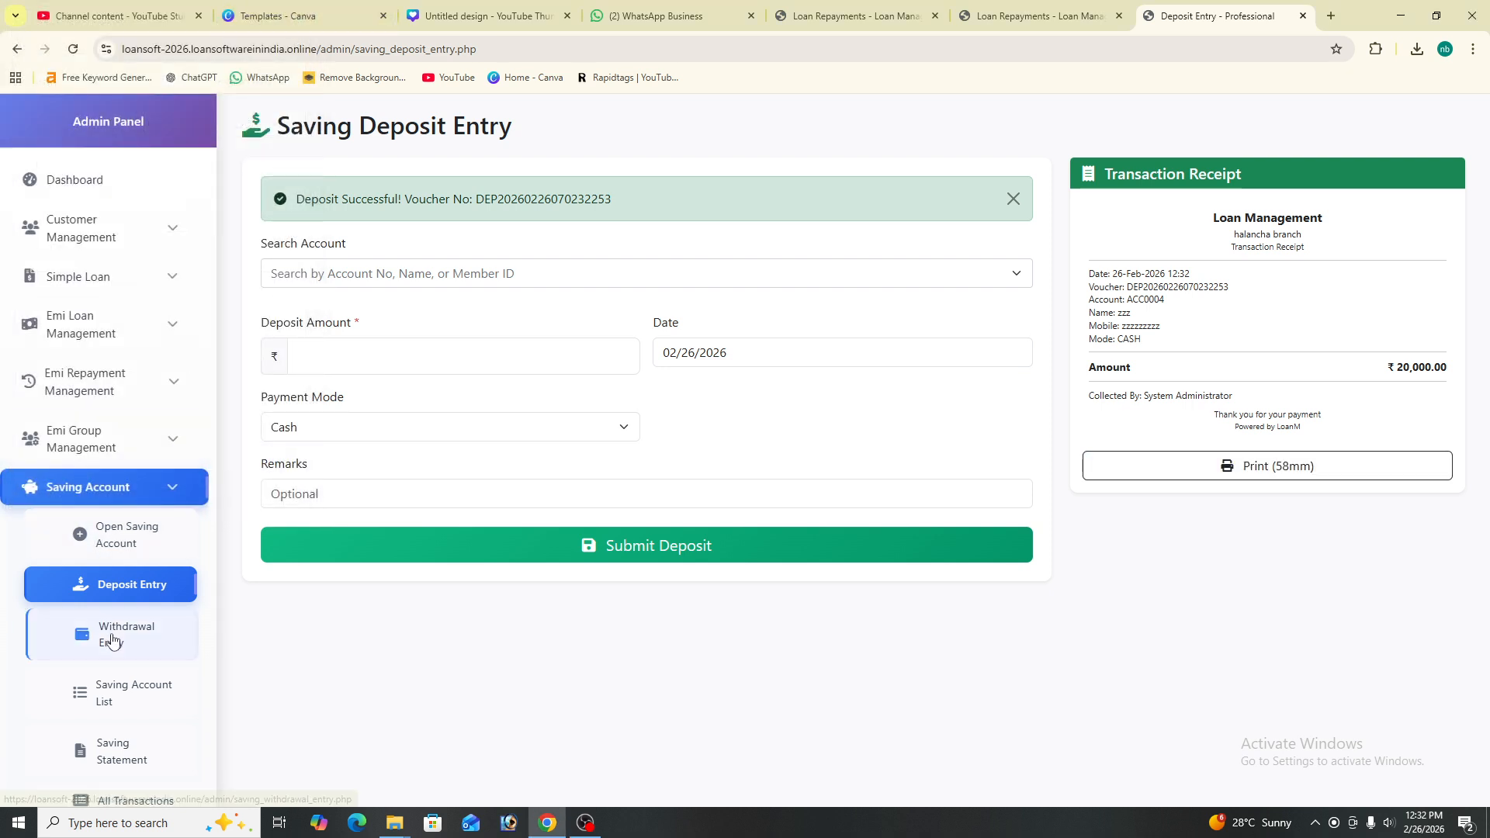
scroll(136, 621, down, 1)
- Fill in a withdrawal entry for account ACC0004 with an amount of 5000
click(138, 576)
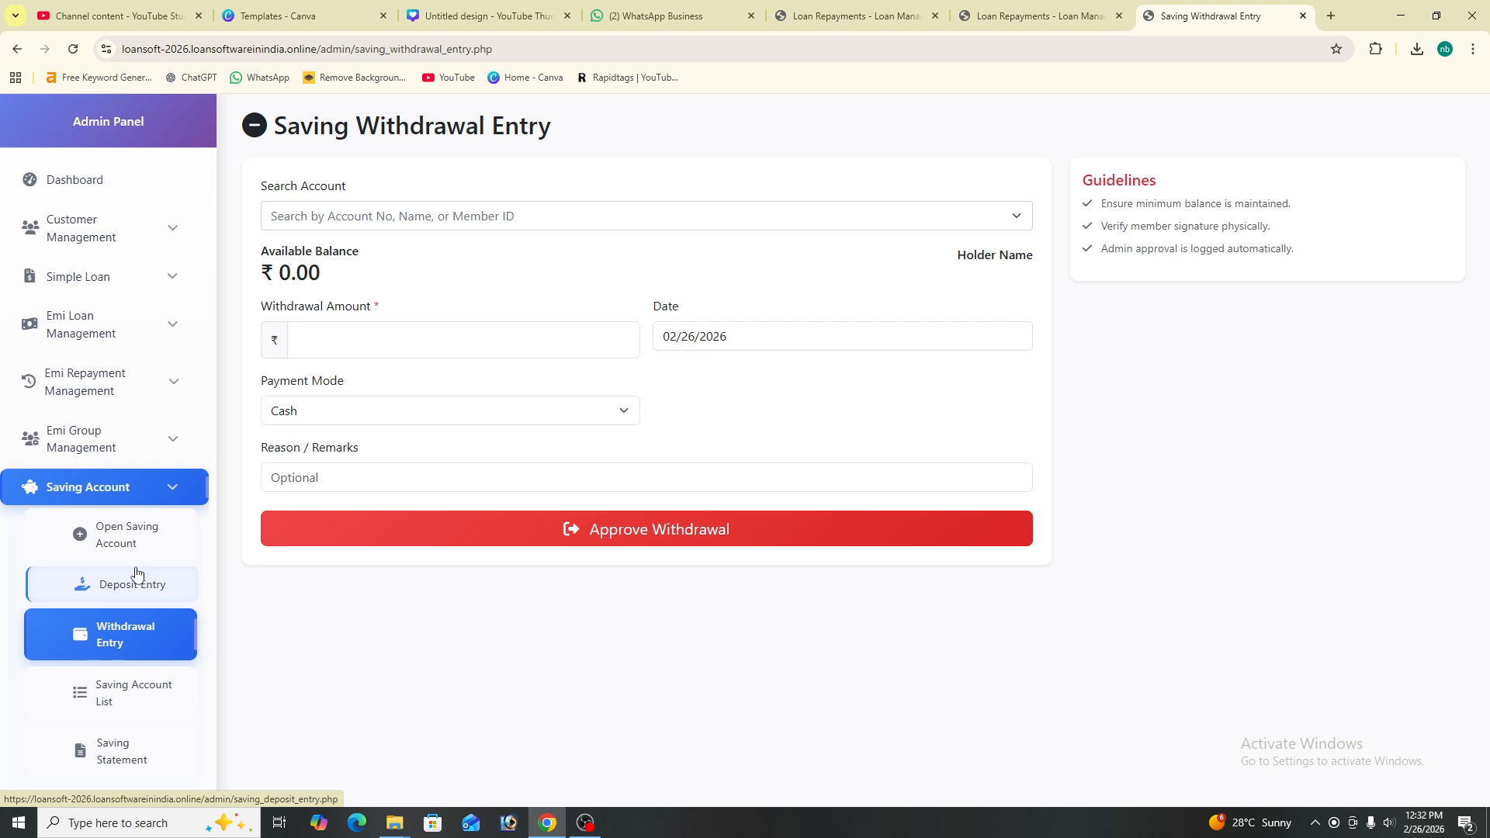
scroll(138, 576, down, 1)
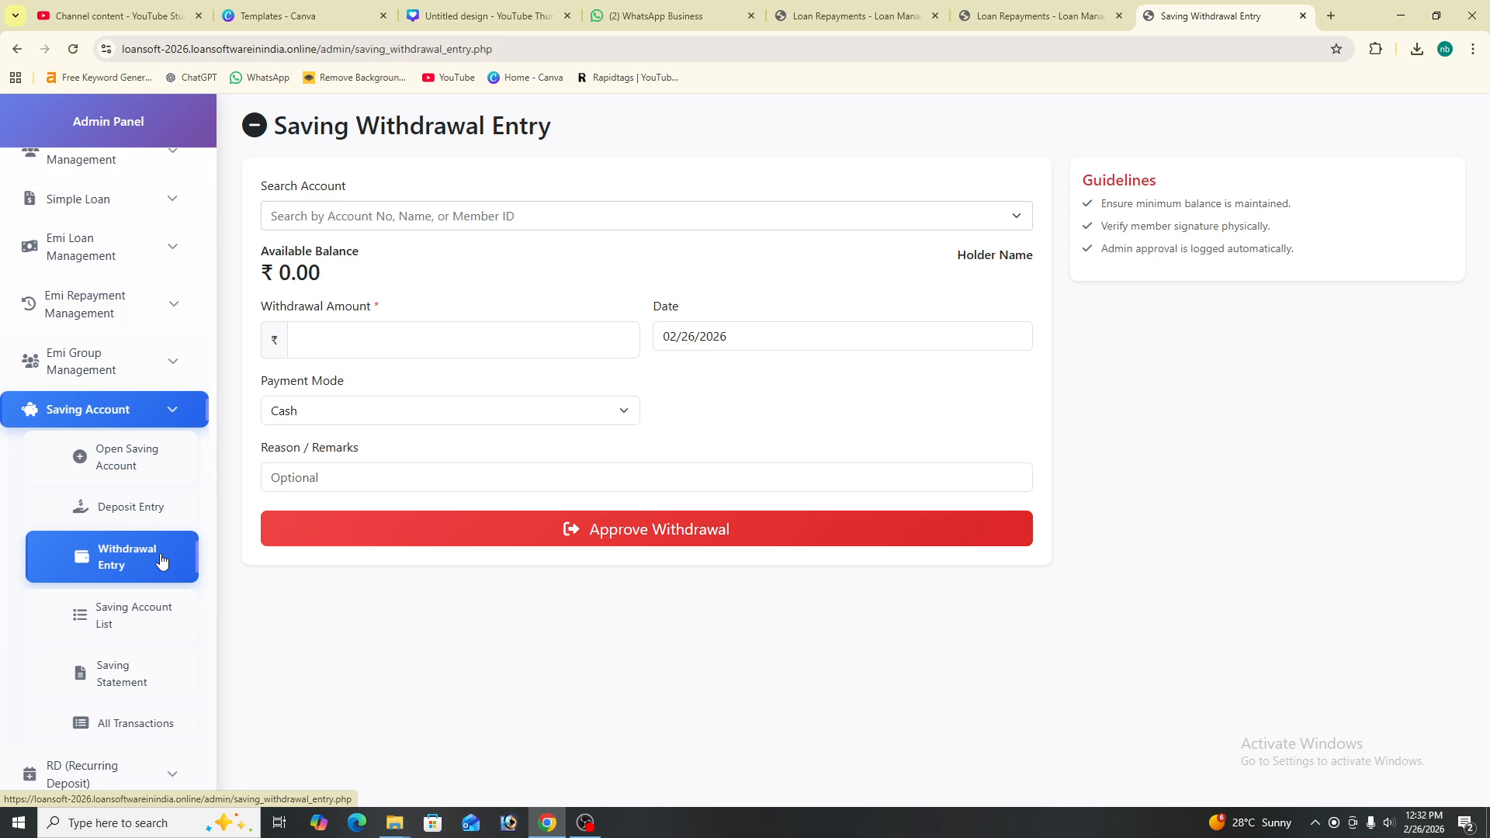
click(391, 336)
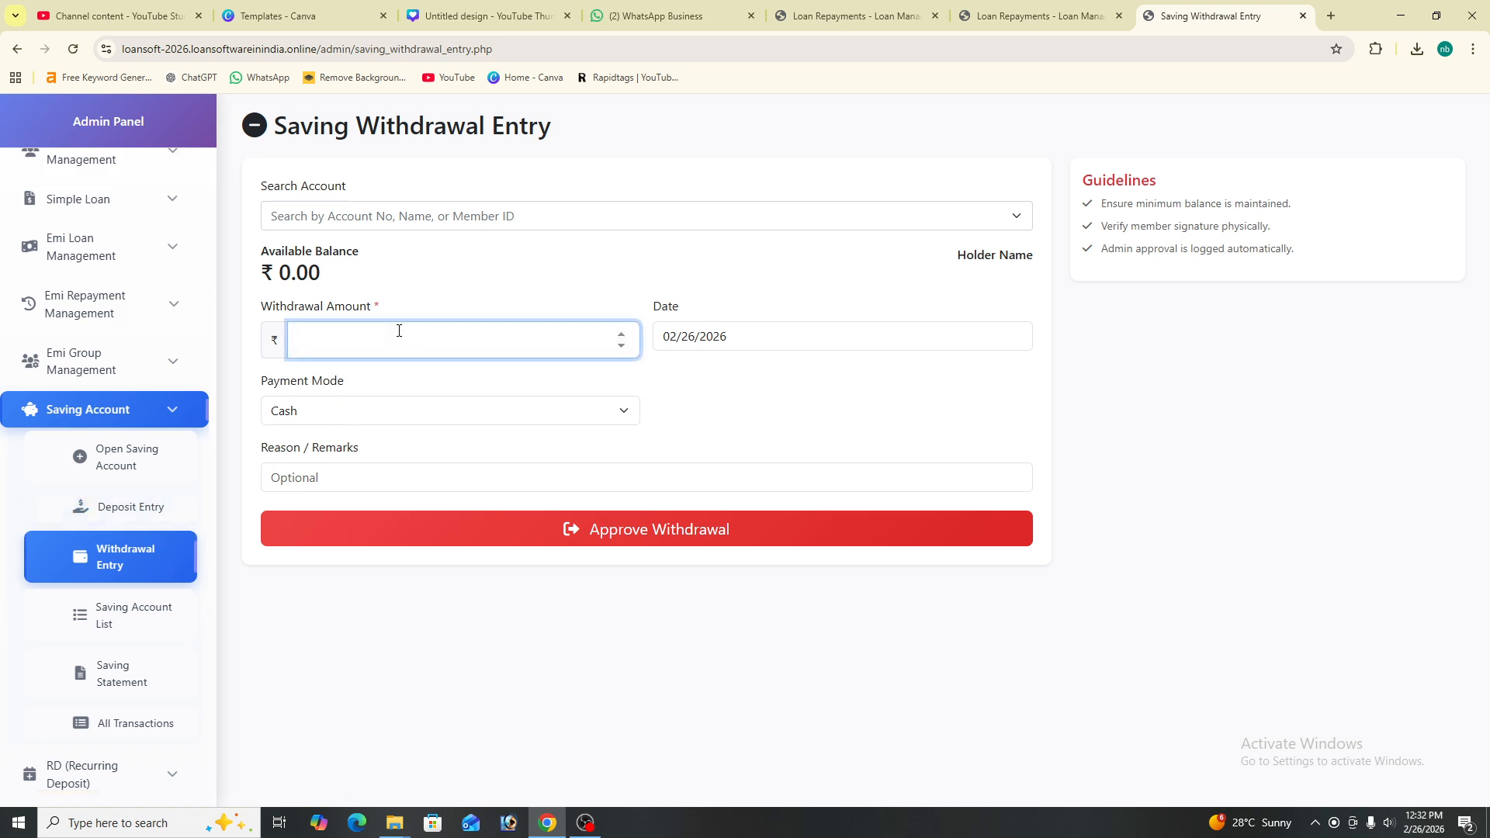
click(428, 218)
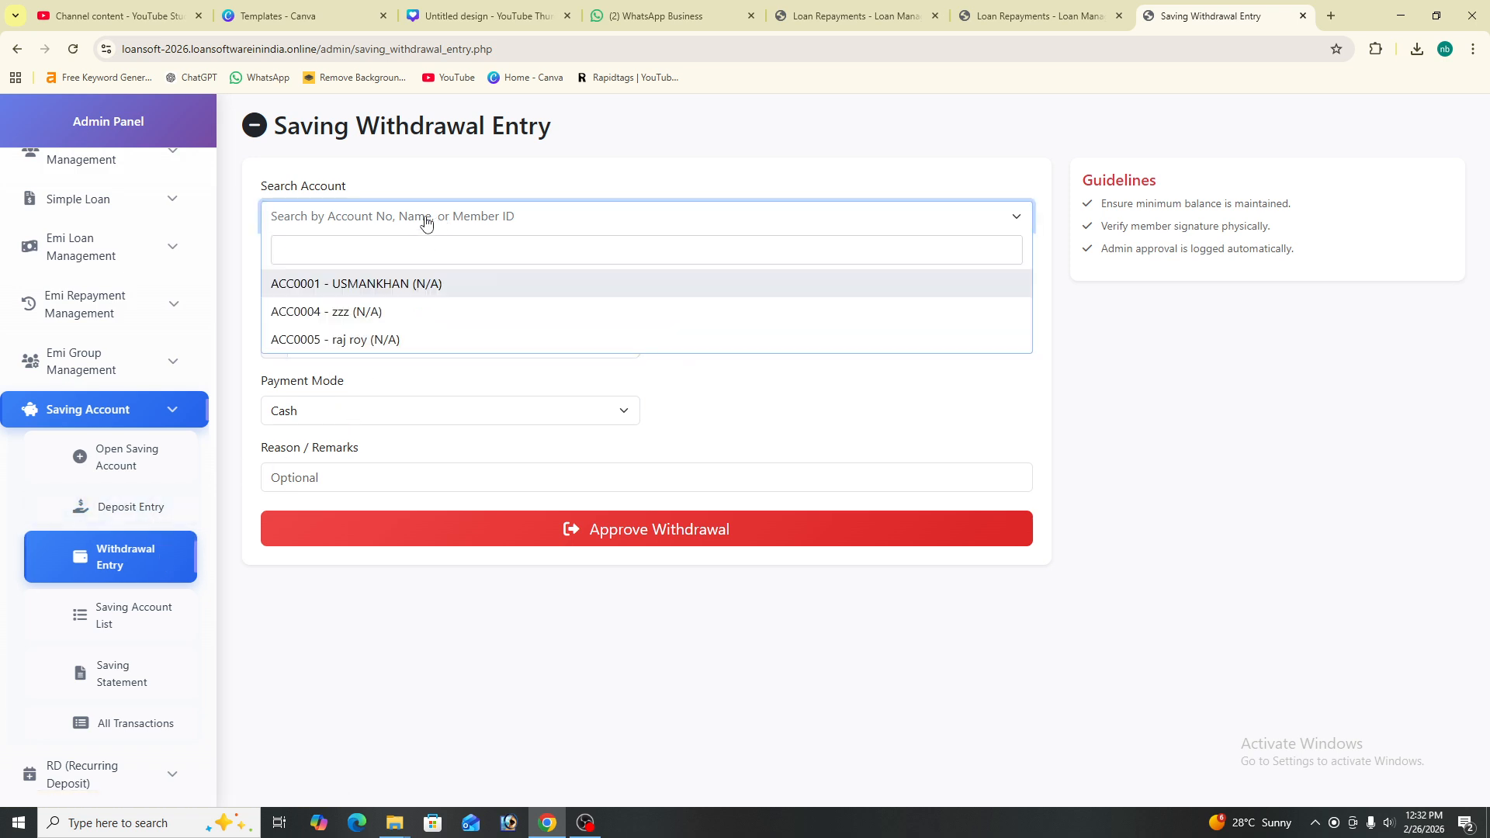
click(416, 311)
click(366, 341)
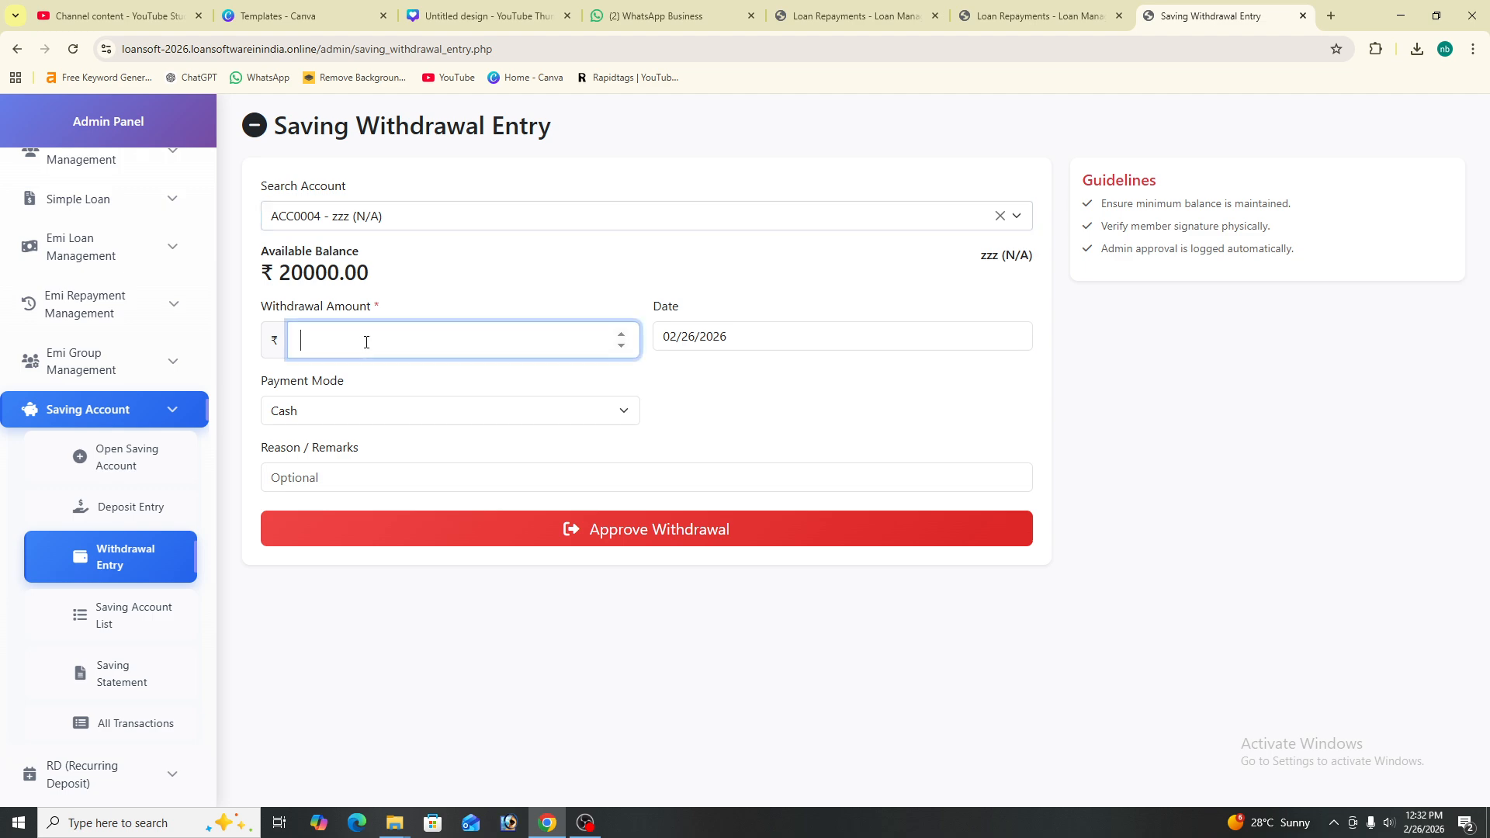
text(5000)
- Approve the 5,000 withdrawal and point out its voucher number
click(419, 479)
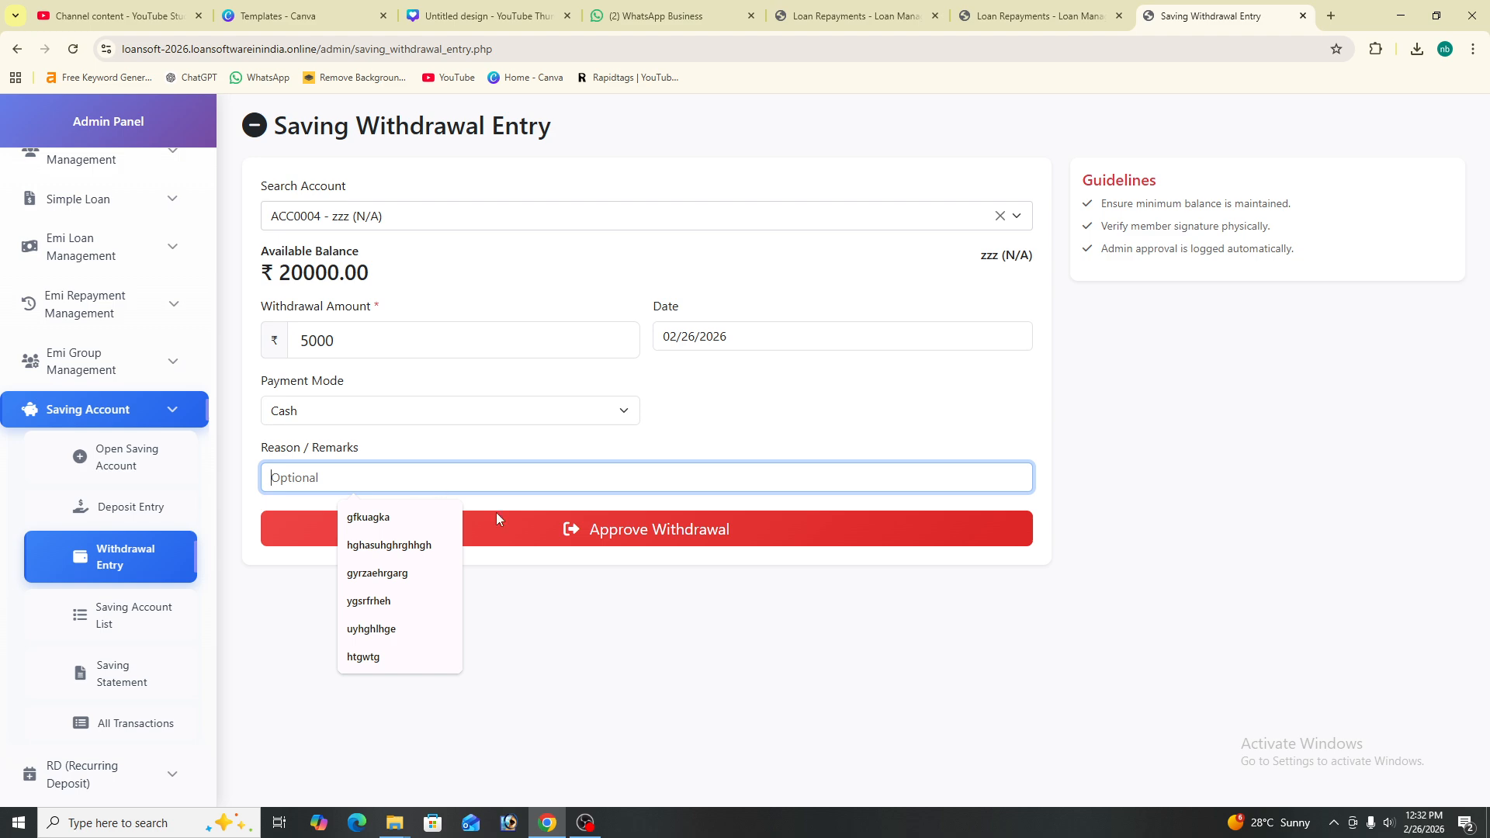
click(717, 541)
drag(622, 201, 388, 194)
click(388, 196)
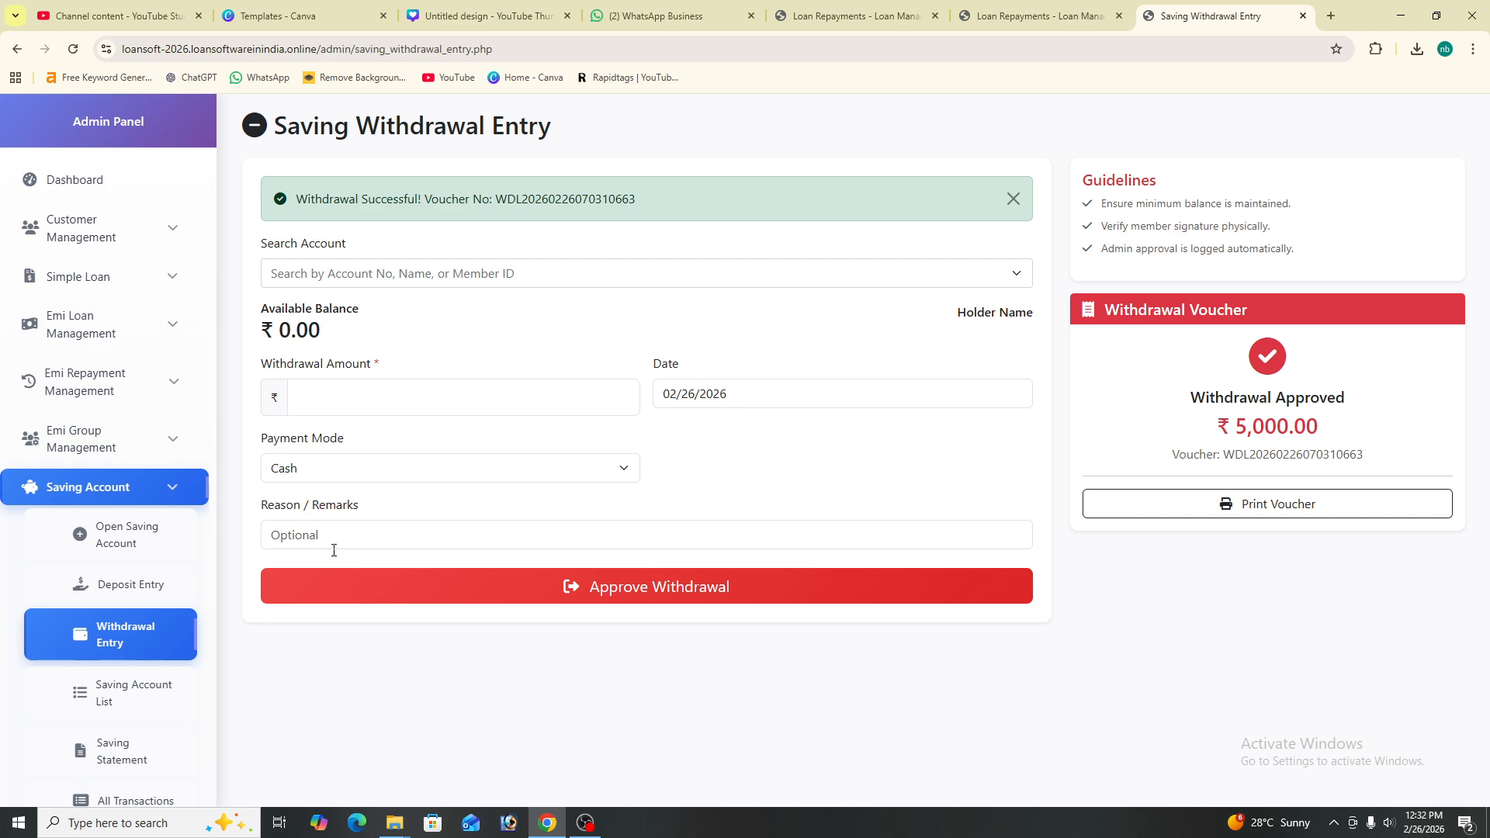
scroll(139, 617, down, 4)
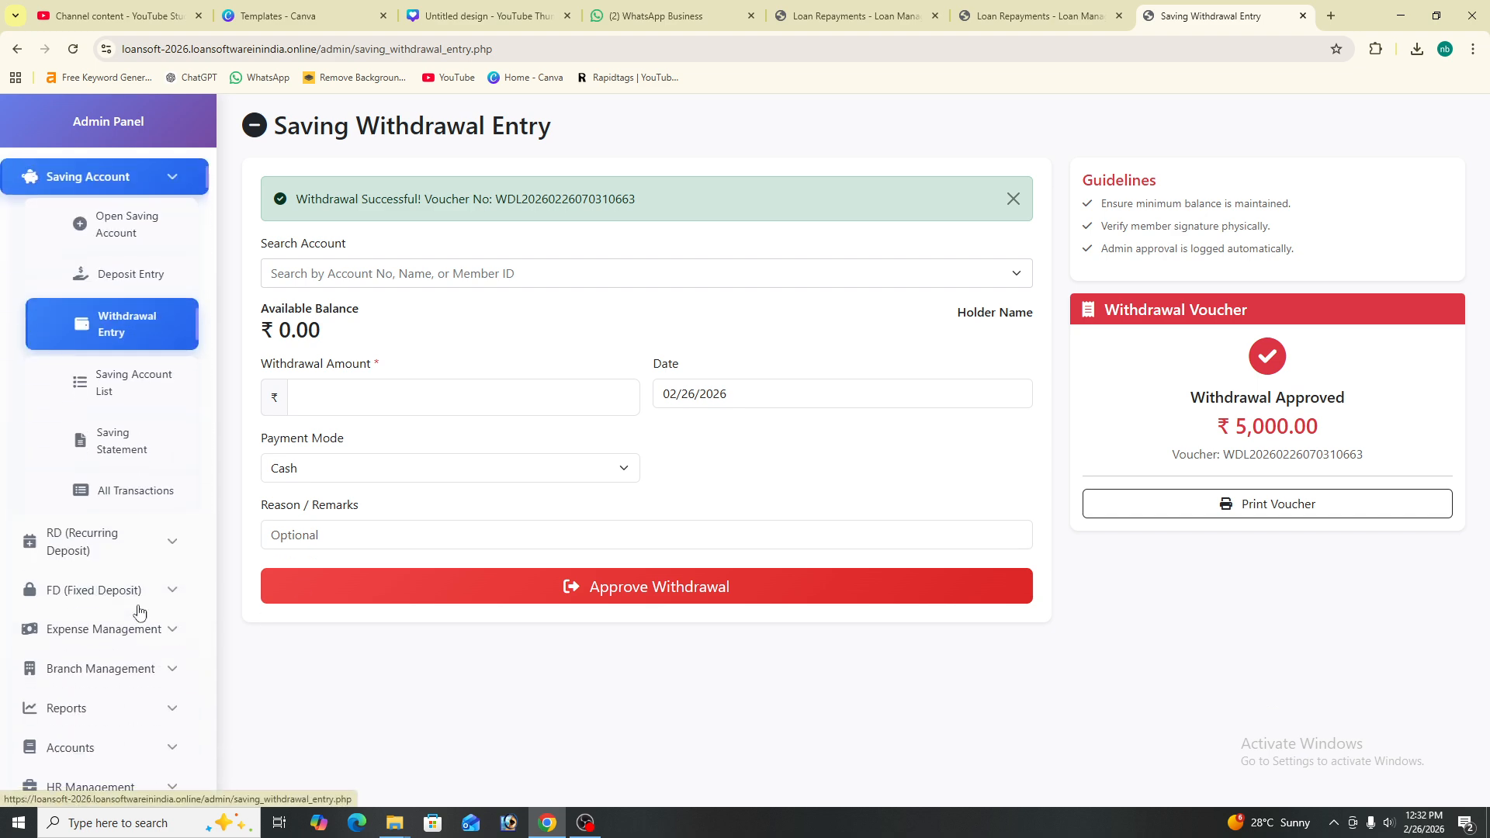
- Review all saving transactions, noting the 20,000.00 deposit and 5,000.00 withdrawal, then open Saving Statement
click(147, 490)
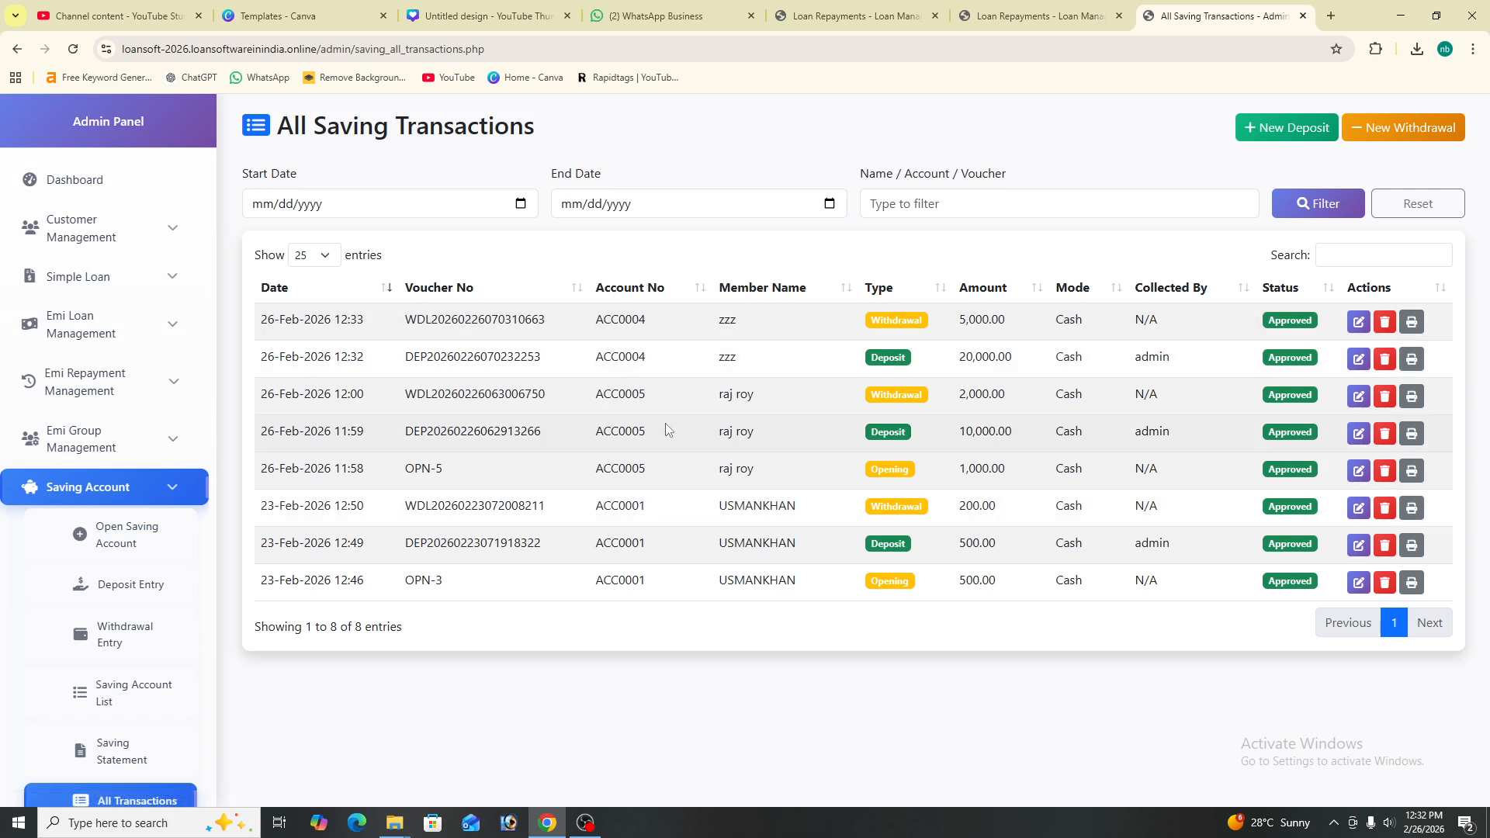
drag(957, 359, 1038, 360)
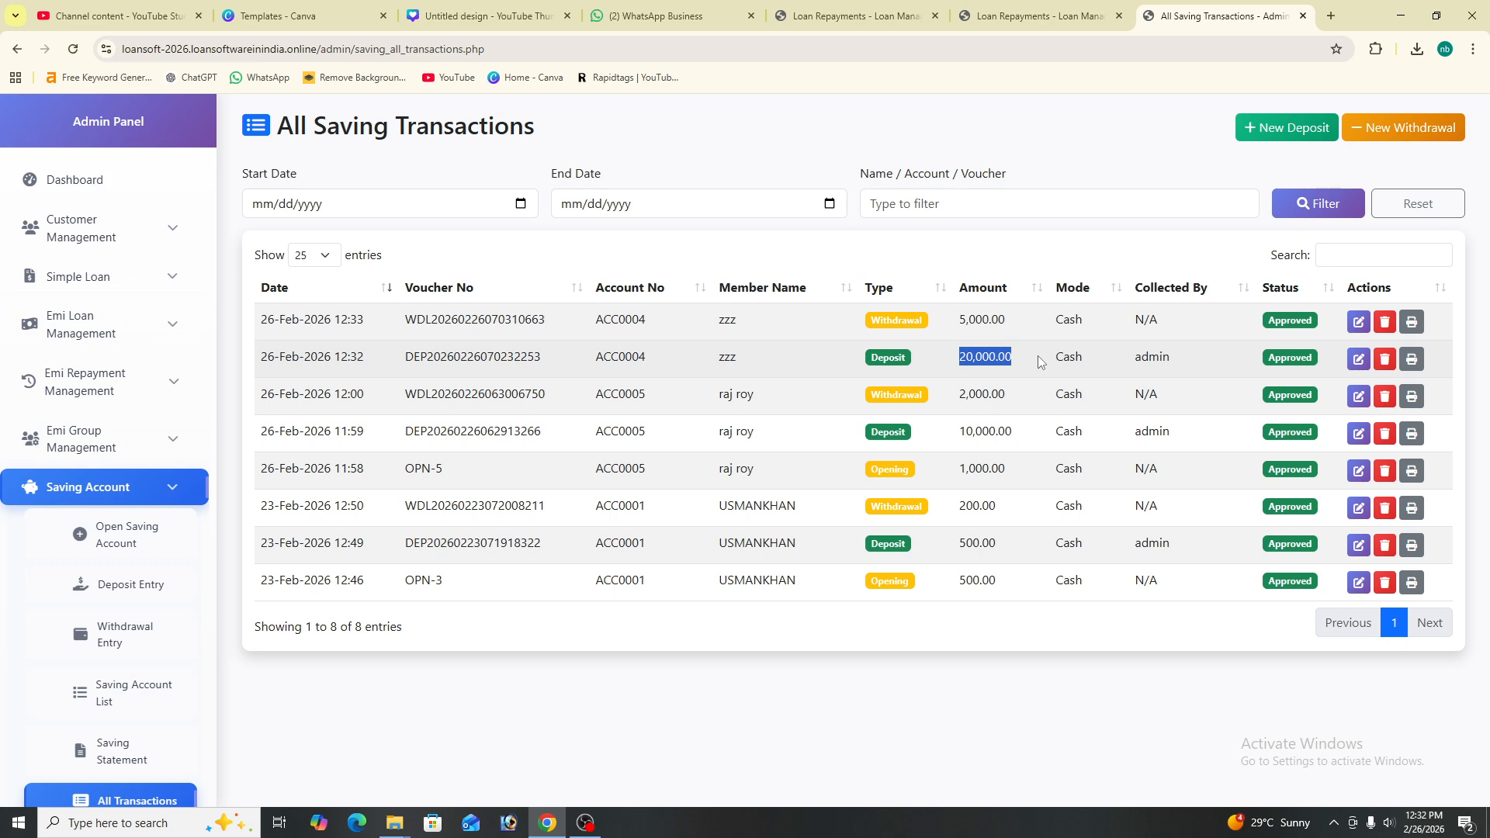
click(966, 310)
drag(953, 320, 1140, 321)
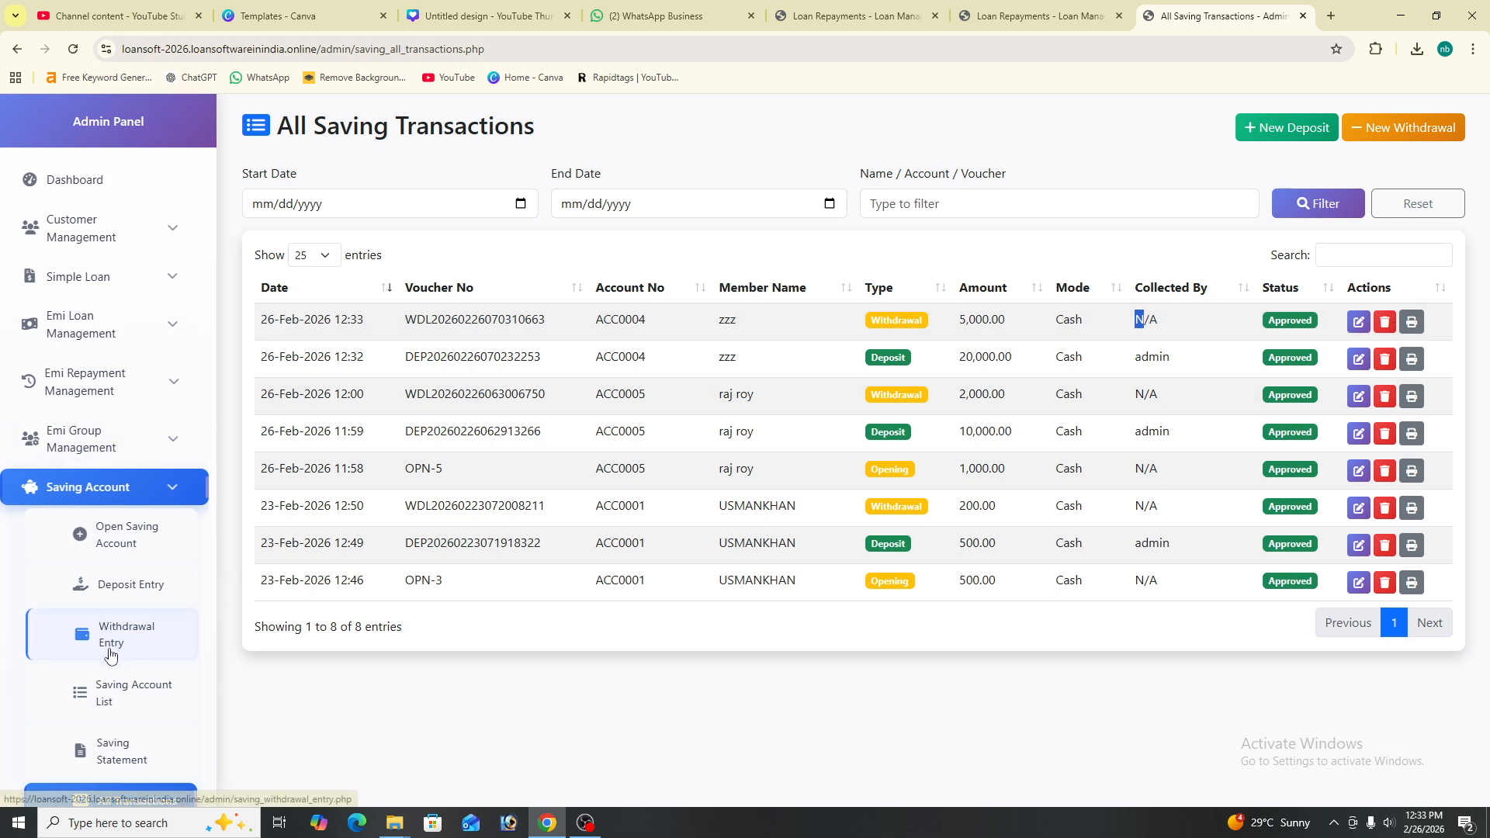
scroll(111, 650, down, 1)
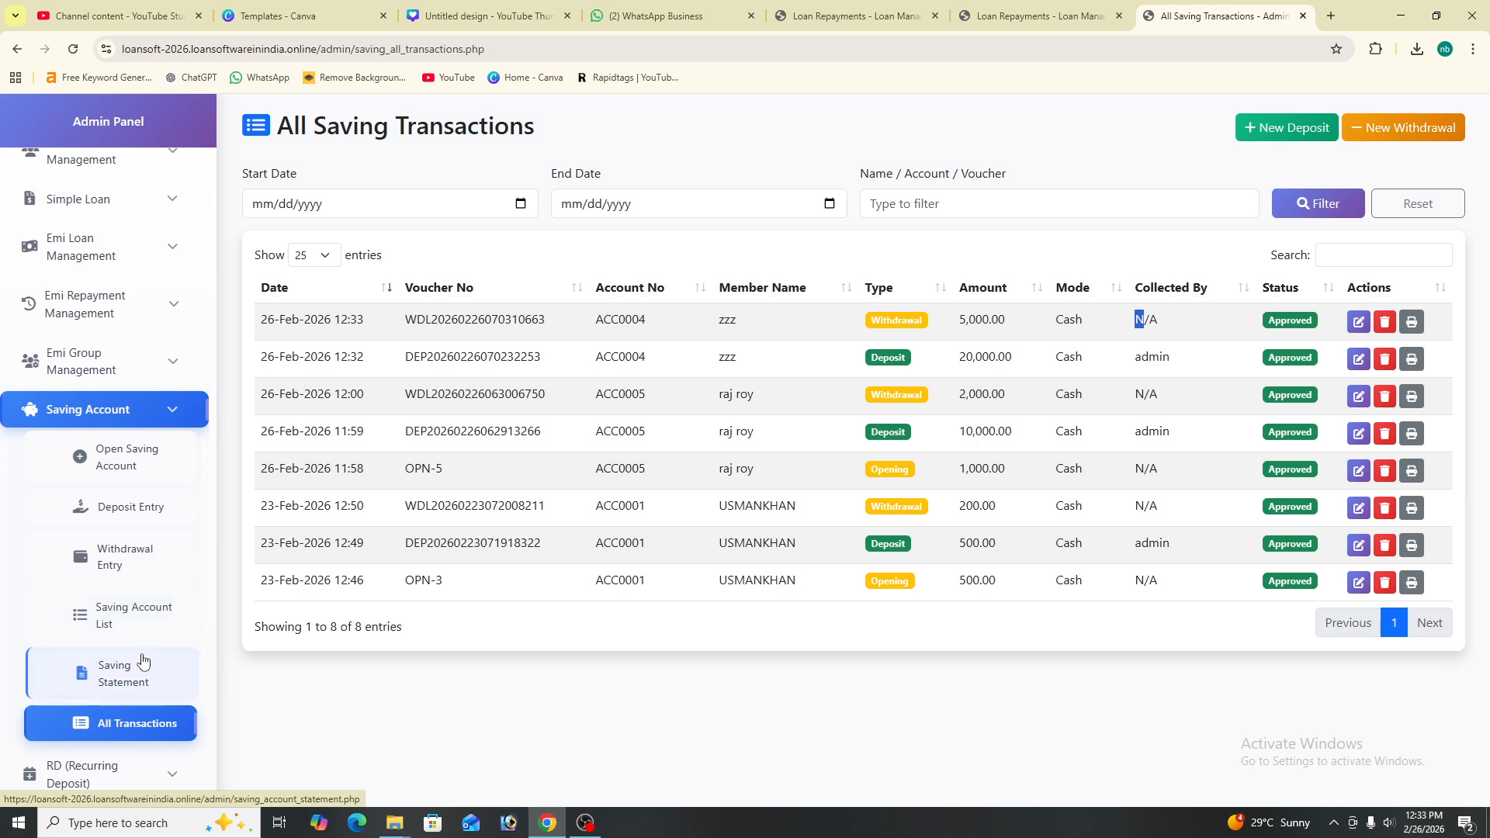
click(142, 666)
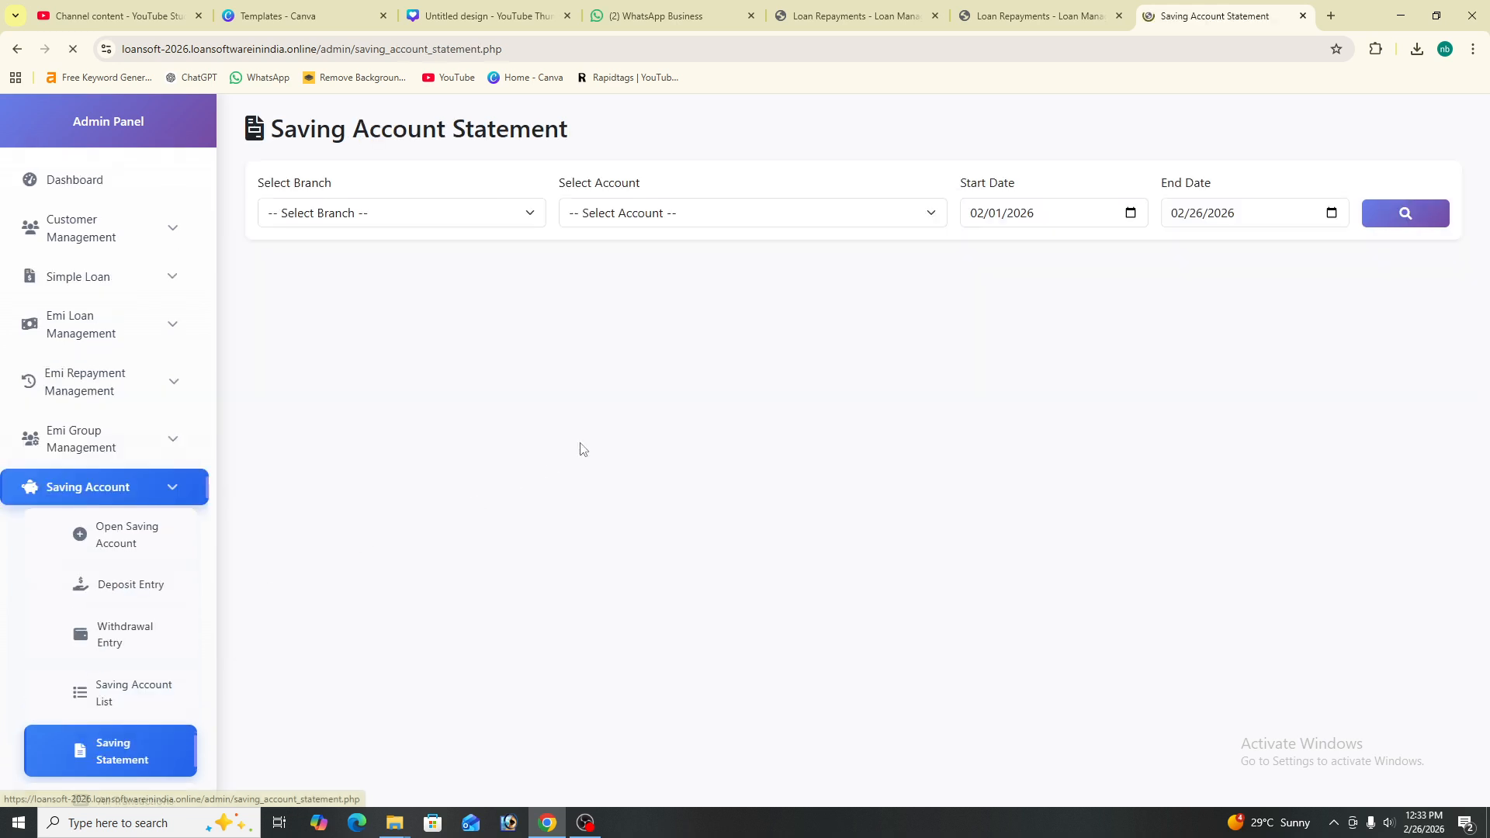
- Load the gugaon branch ACC0005 statement: 10,000 deposit, 2,000 withdrawal, 9,000.00 balance
click(412, 211)
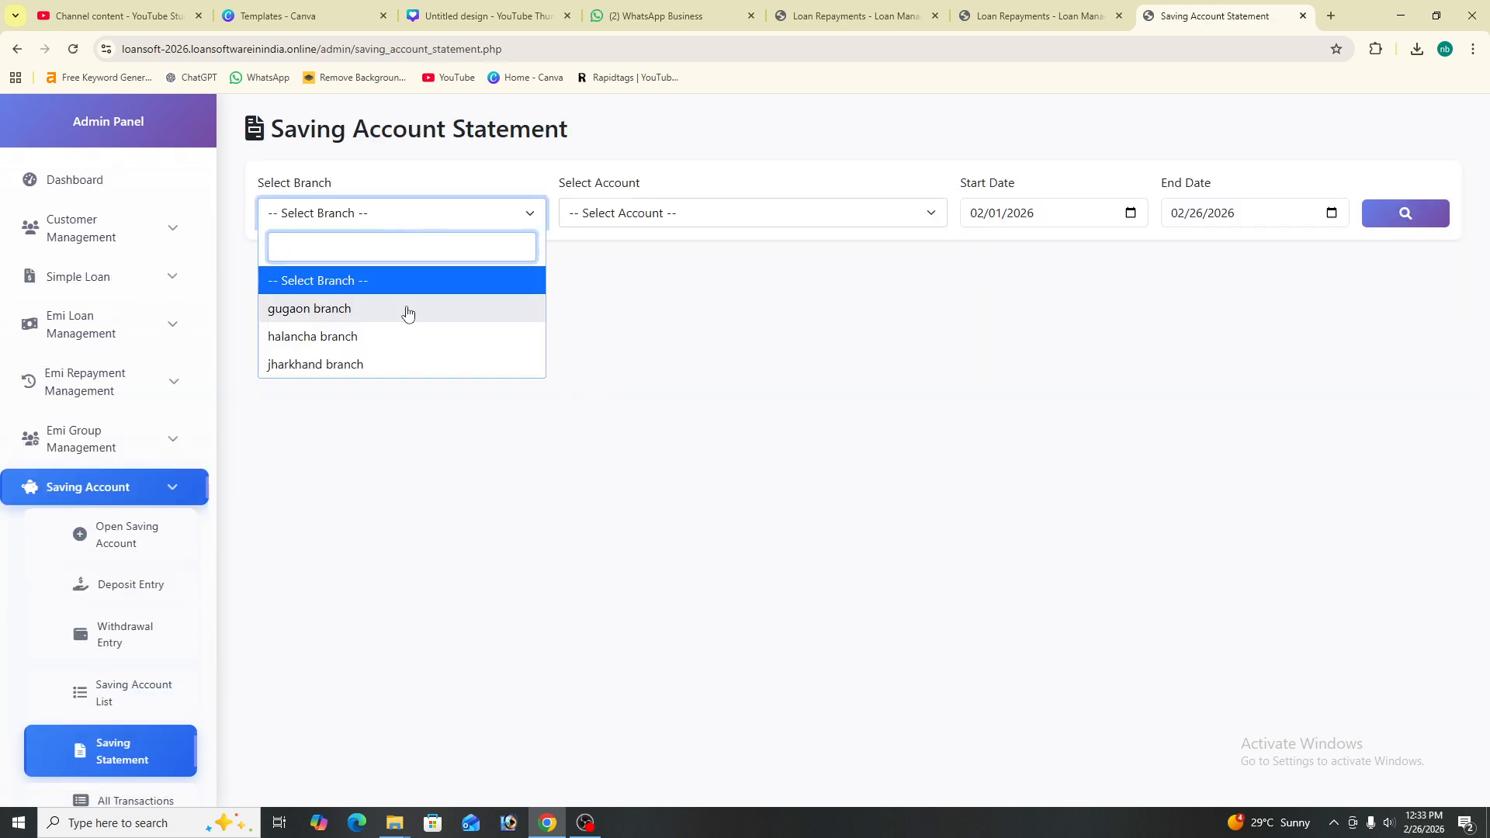
click(408, 311)
click(662, 211)
click(654, 306)
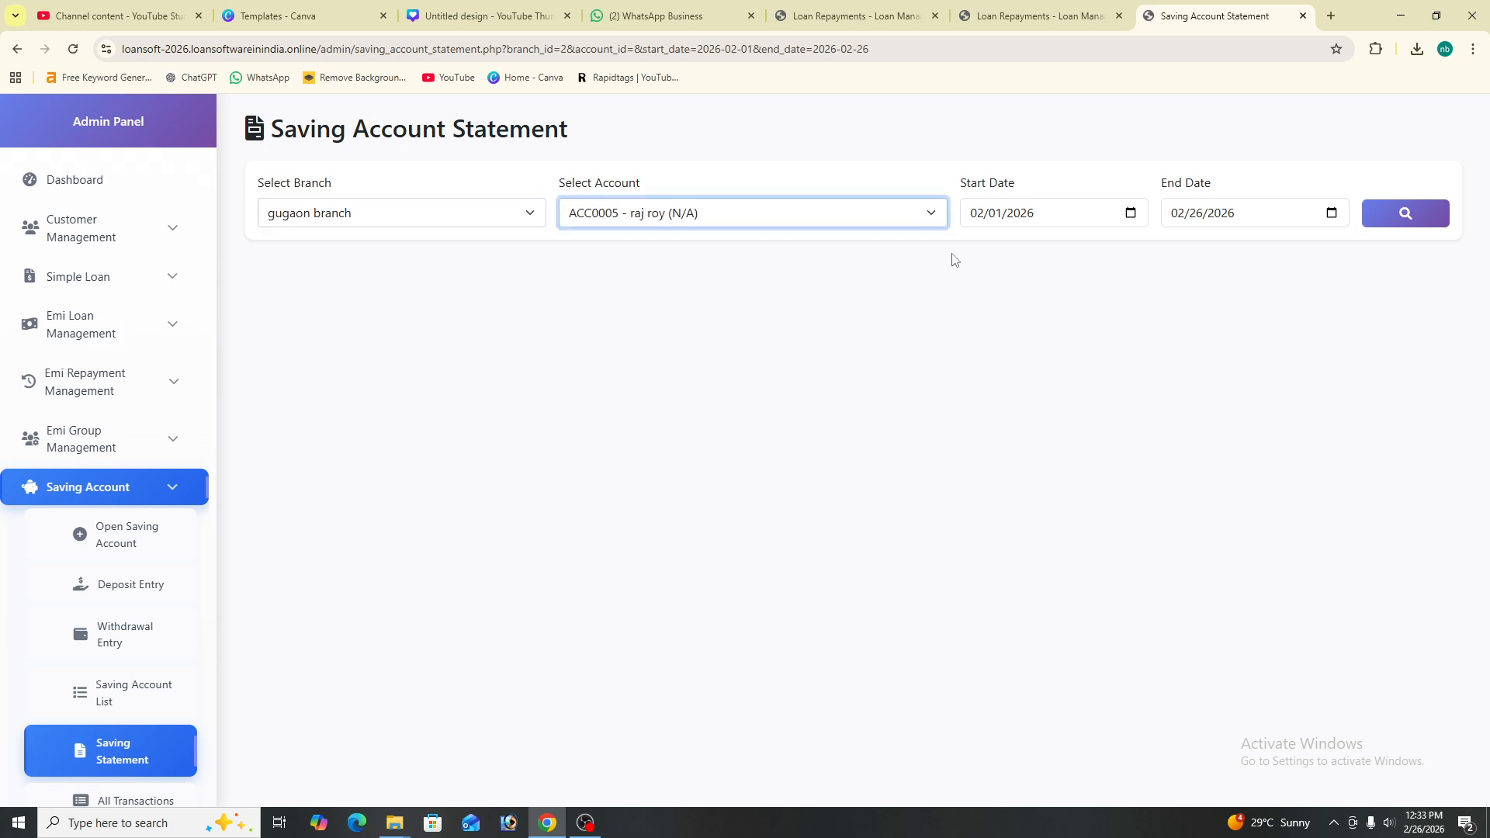
click(1440, 207)
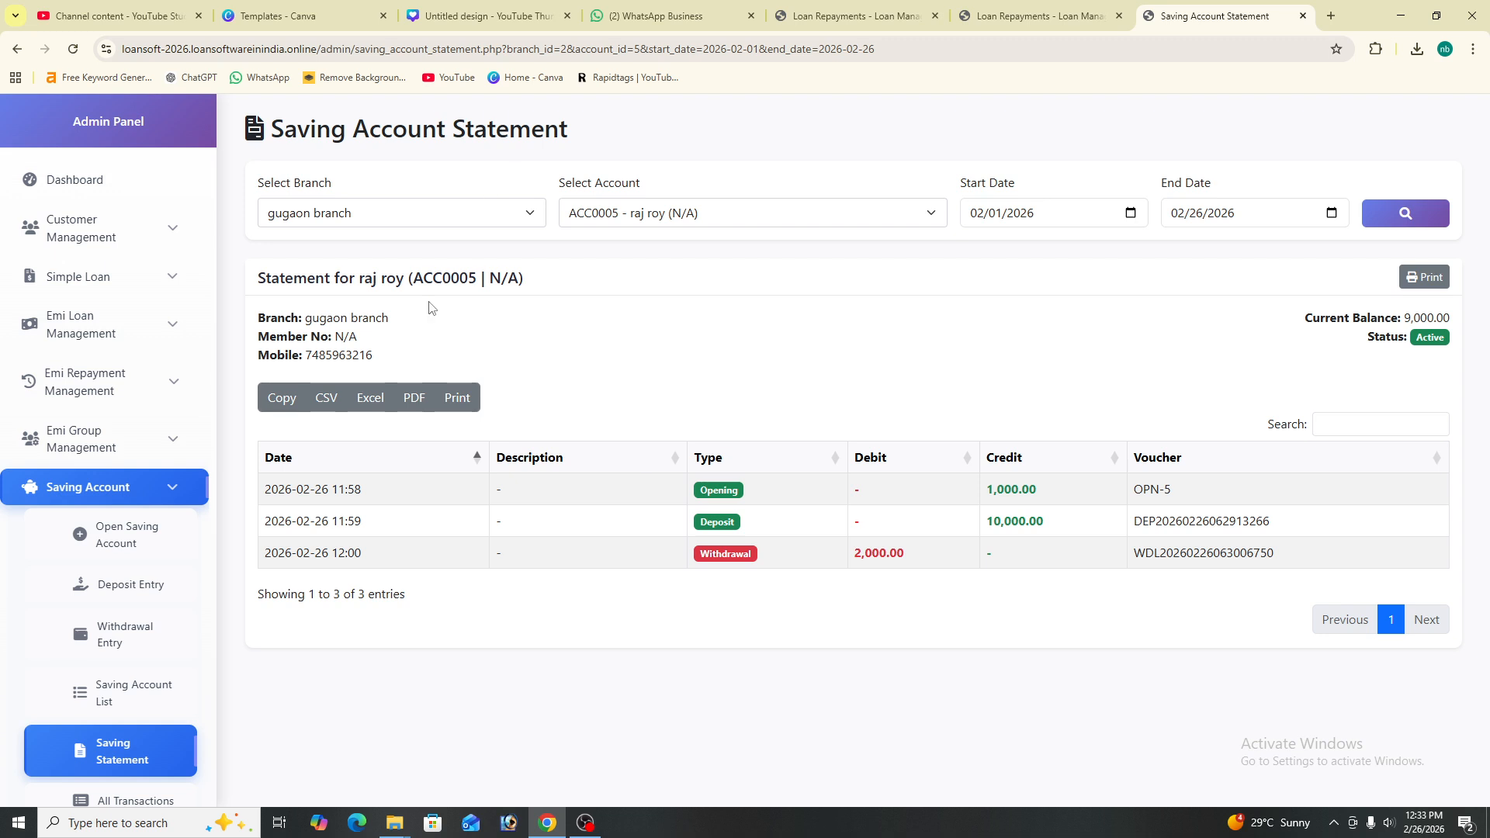
scroll(117, 644, down, 1)
scroll(149, 654, down, 1)
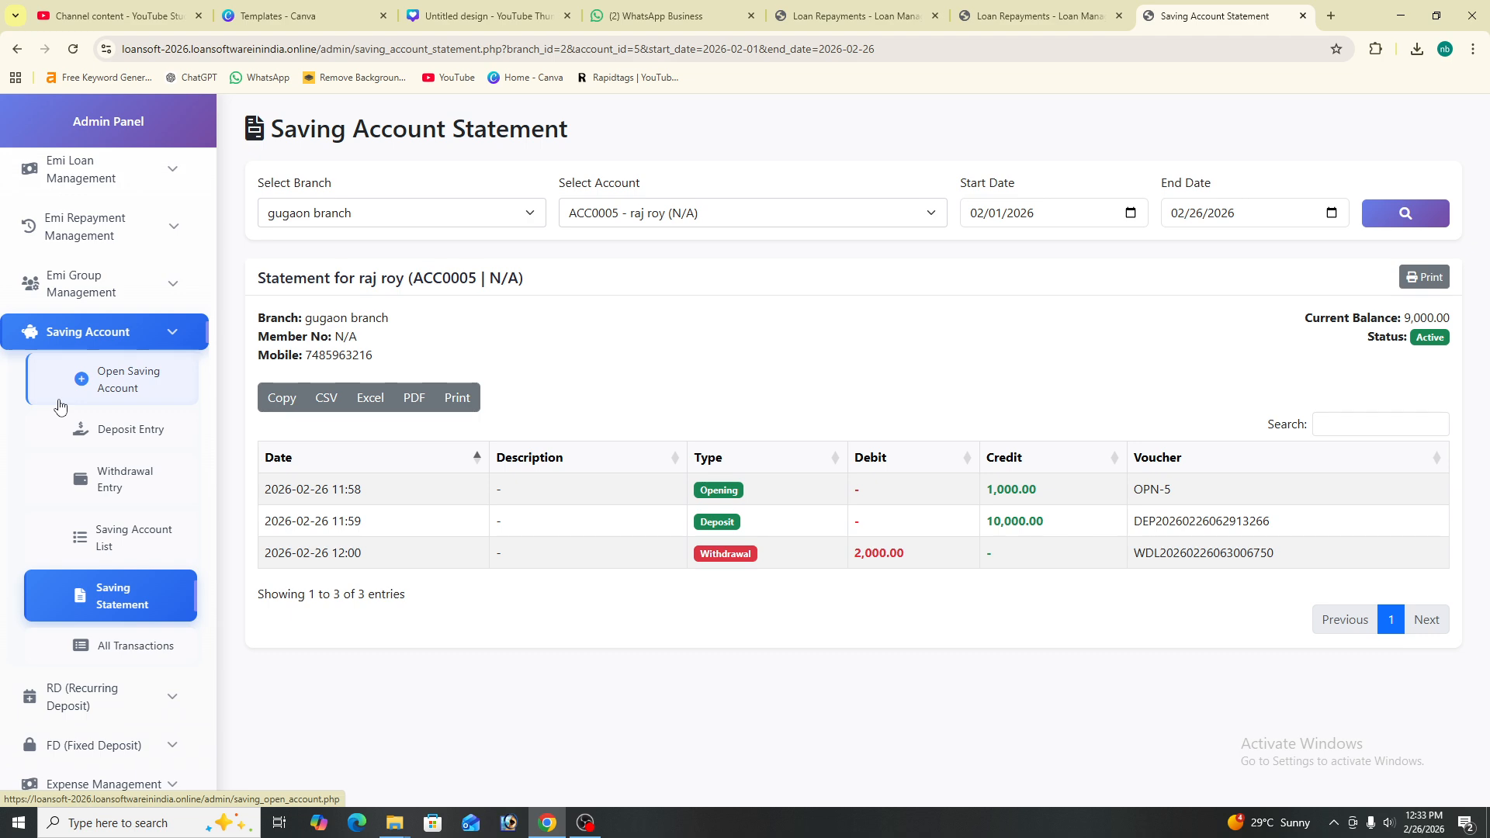
click(585, 823)
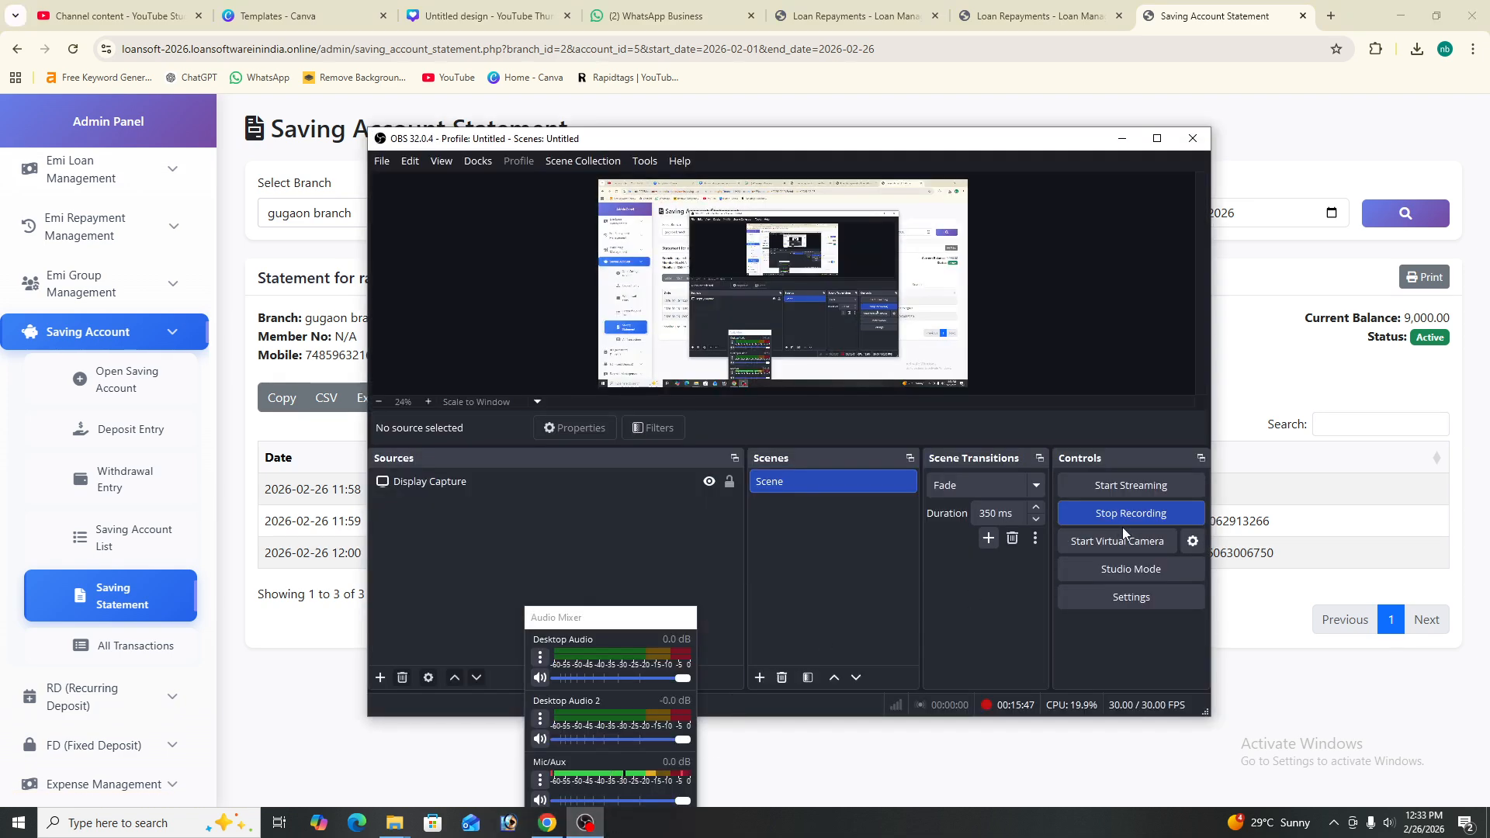